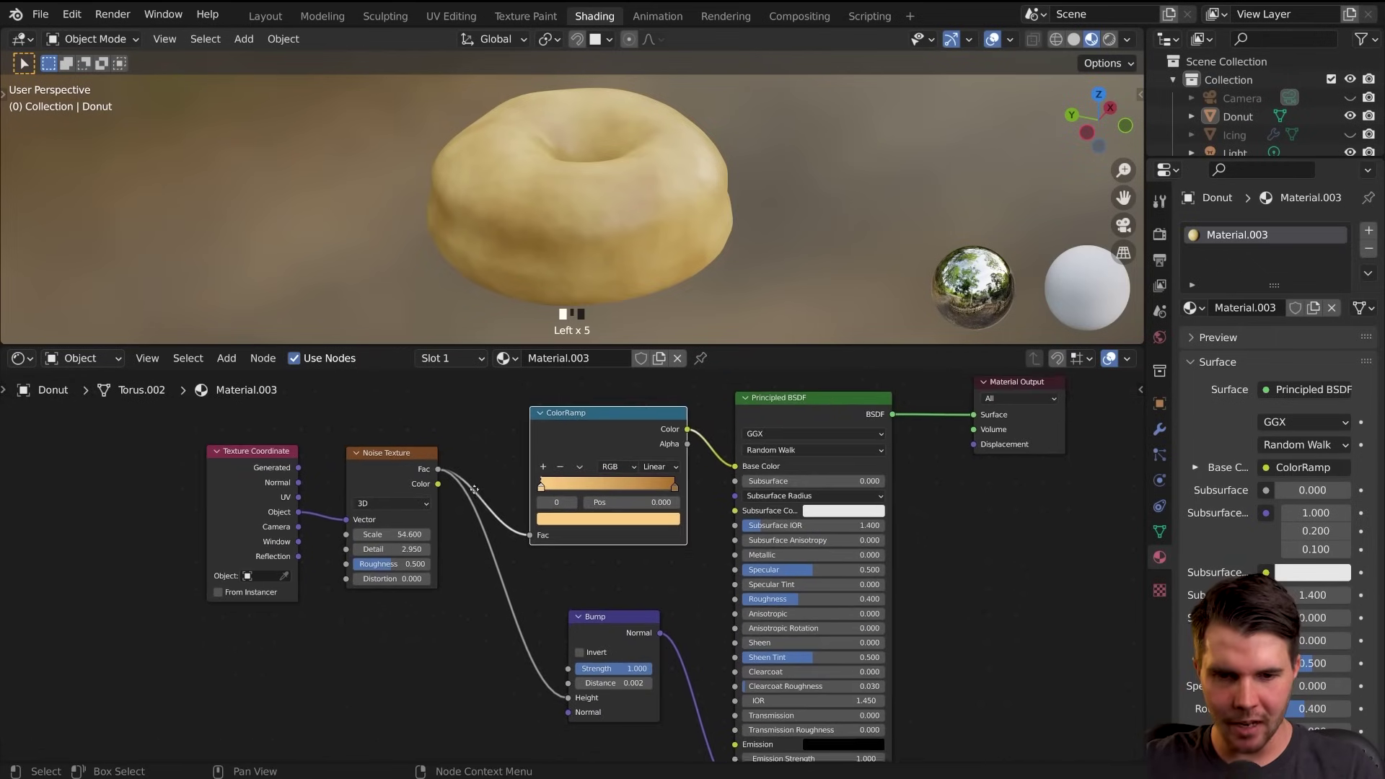
# Set the Noise Texture node's Scale to about 56.1 and inspect the donut's surface up close
pyautogui.moveTo(474, 490); pyautogui.dragTo(450, 485, button='middle')
pyautogui.click(225, 474)
pyautogui.click(351, 462)
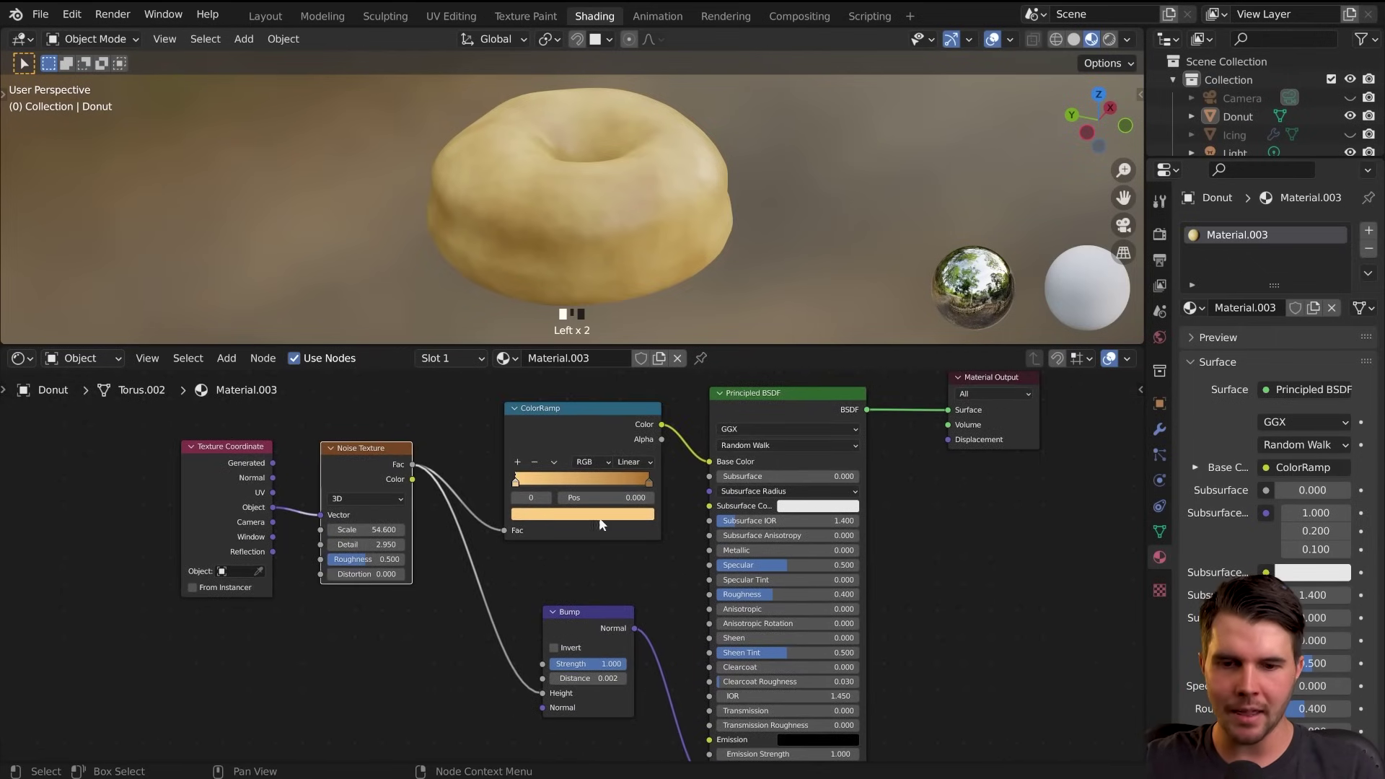
pyautogui.moveTo(366, 530); pyautogui.dragTo(383, 530)
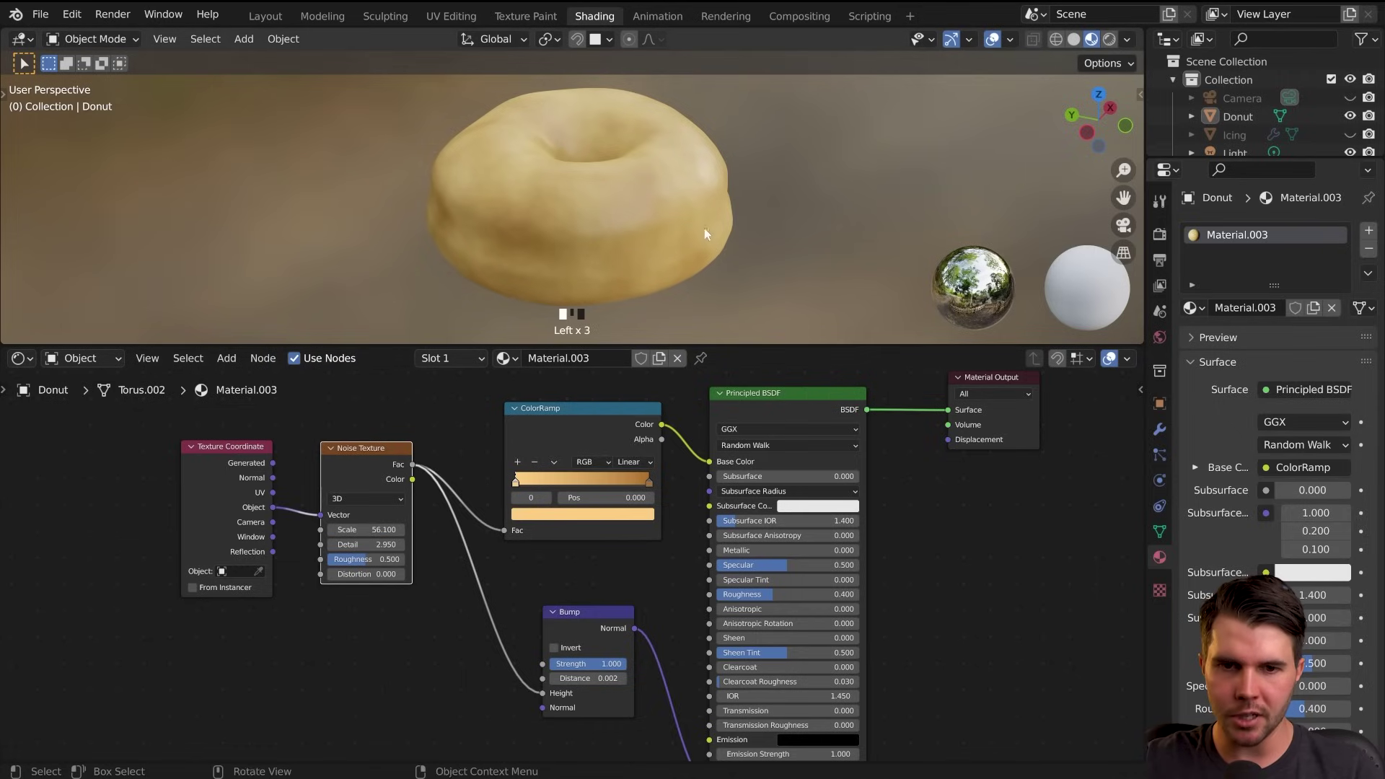
pyautogui.moveTo(704, 228); pyautogui.dragTo(698, 287, button='middle')
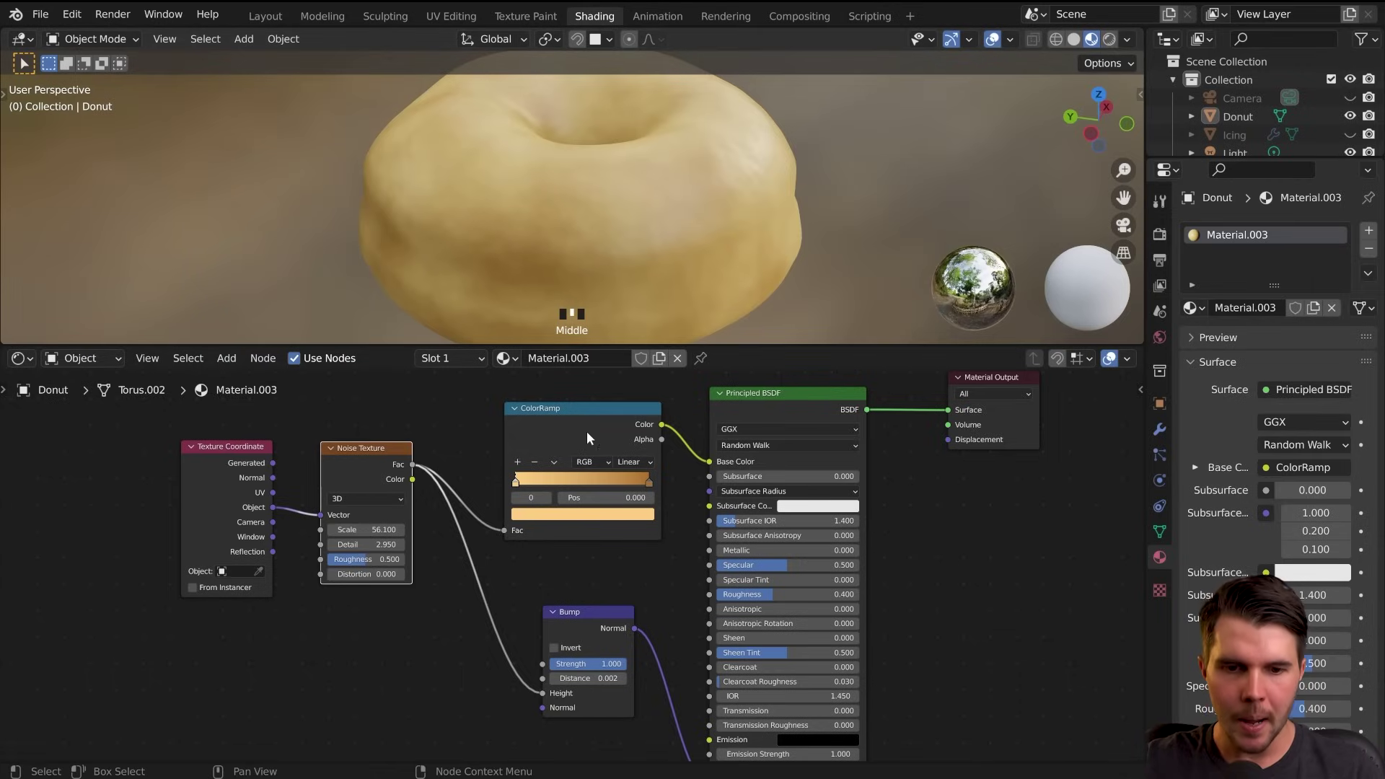
# Switch to PureRef and examine the sides of the iced and plain donut reference photos
pyautogui.hotkey('alt', 'Tab')
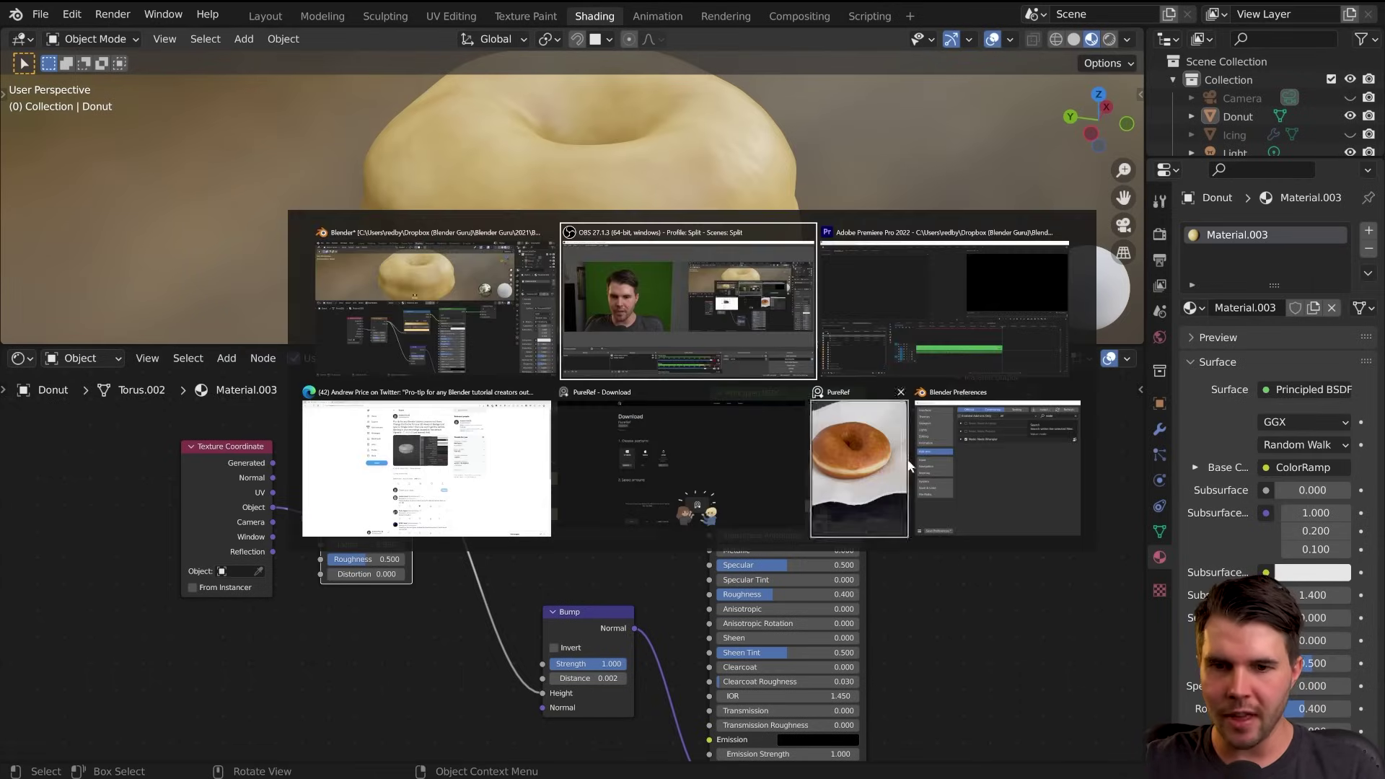
pyautogui.click(889, 459)
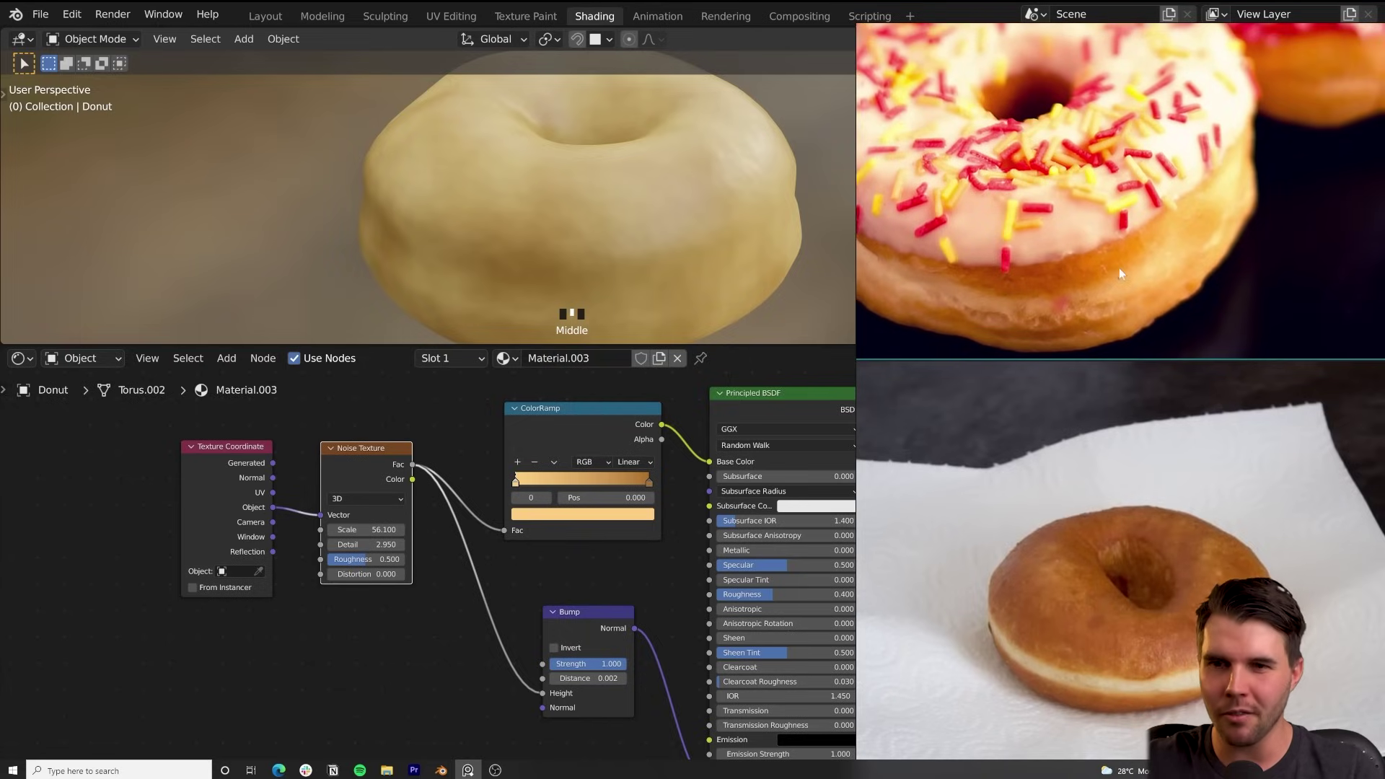
pyautogui.moveTo(1072, 299); pyautogui.dragTo(1176, 297, button='middle')
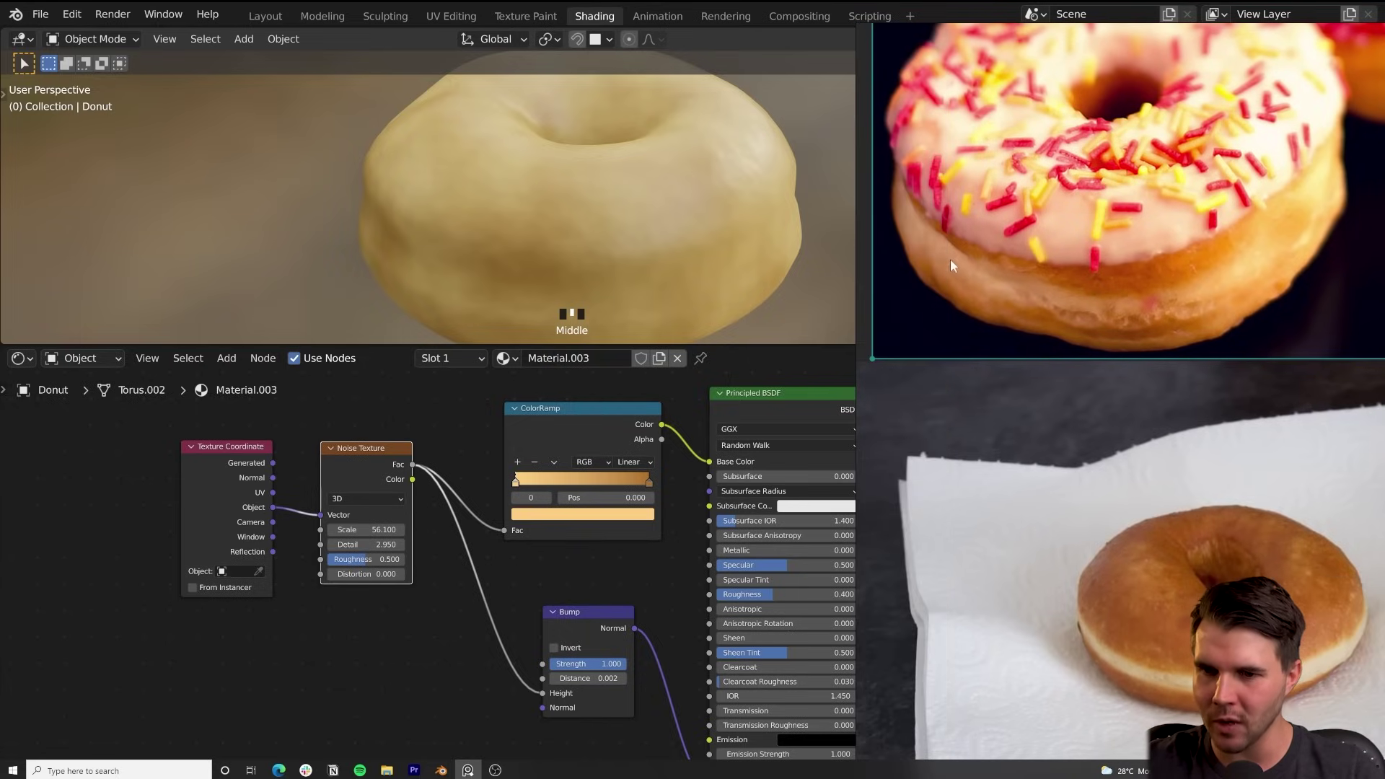
pyautogui.moveTo(1107, 386); pyautogui.dragTo(1096, 268, button='middle')
pyautogui.scroll(3, 1119, 495)
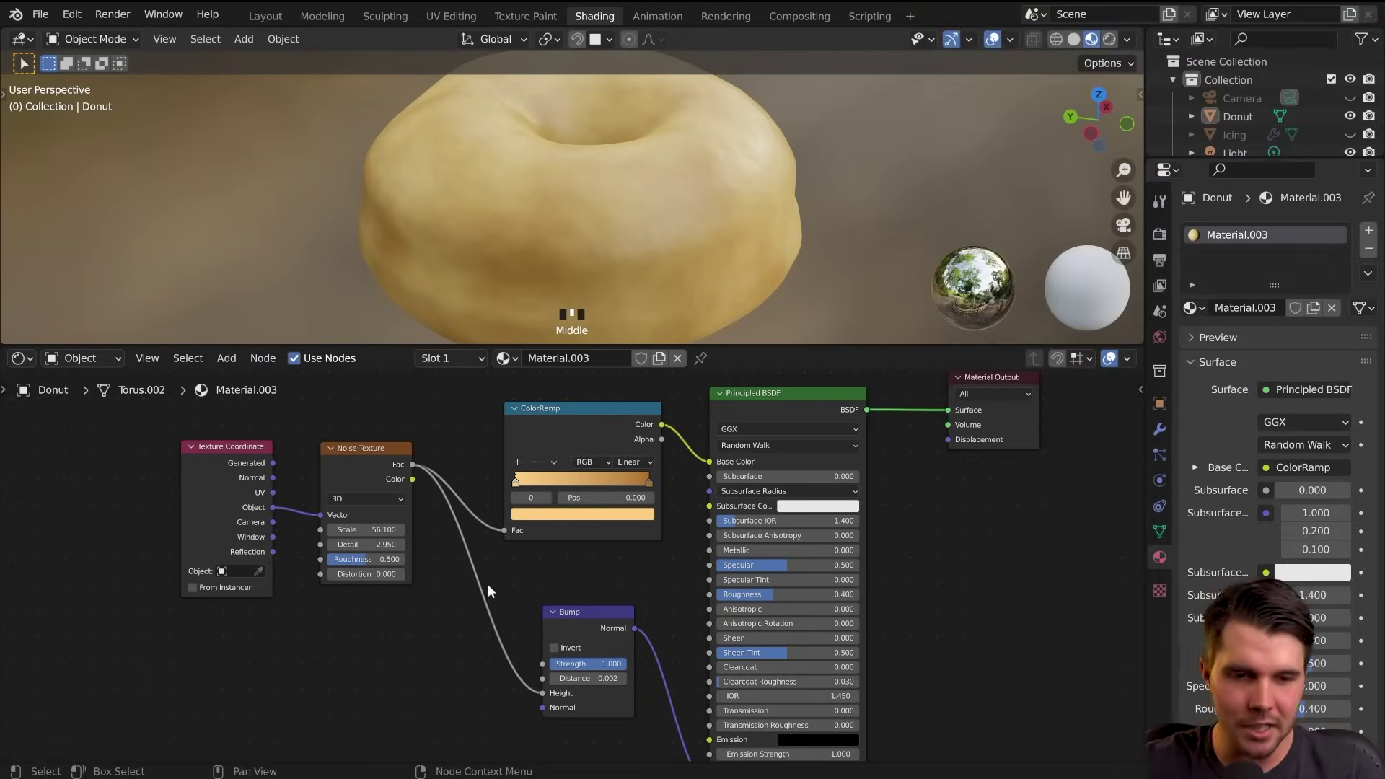
# Inspect the donut in the Texture Paint workspace and return to the Shading workspace
pyautogui.moveTo(487, 583); pyautogui.dragTo(474, 637, button='middle')
pyautogui.scroll(-1, 541, 516)
pyautogui.click(543, 473)
pyautogui.scroll(1, 491, 517)
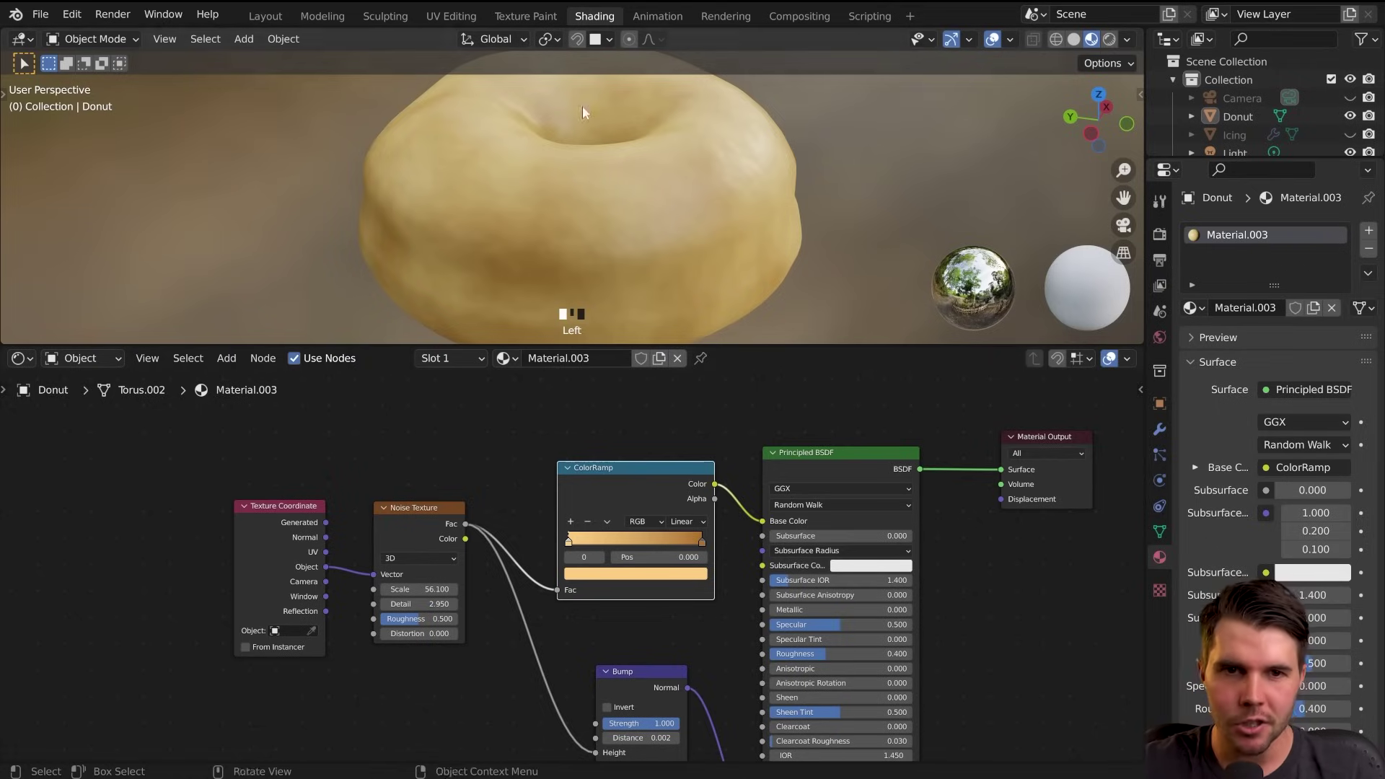
pyautogui.click(530, 15)
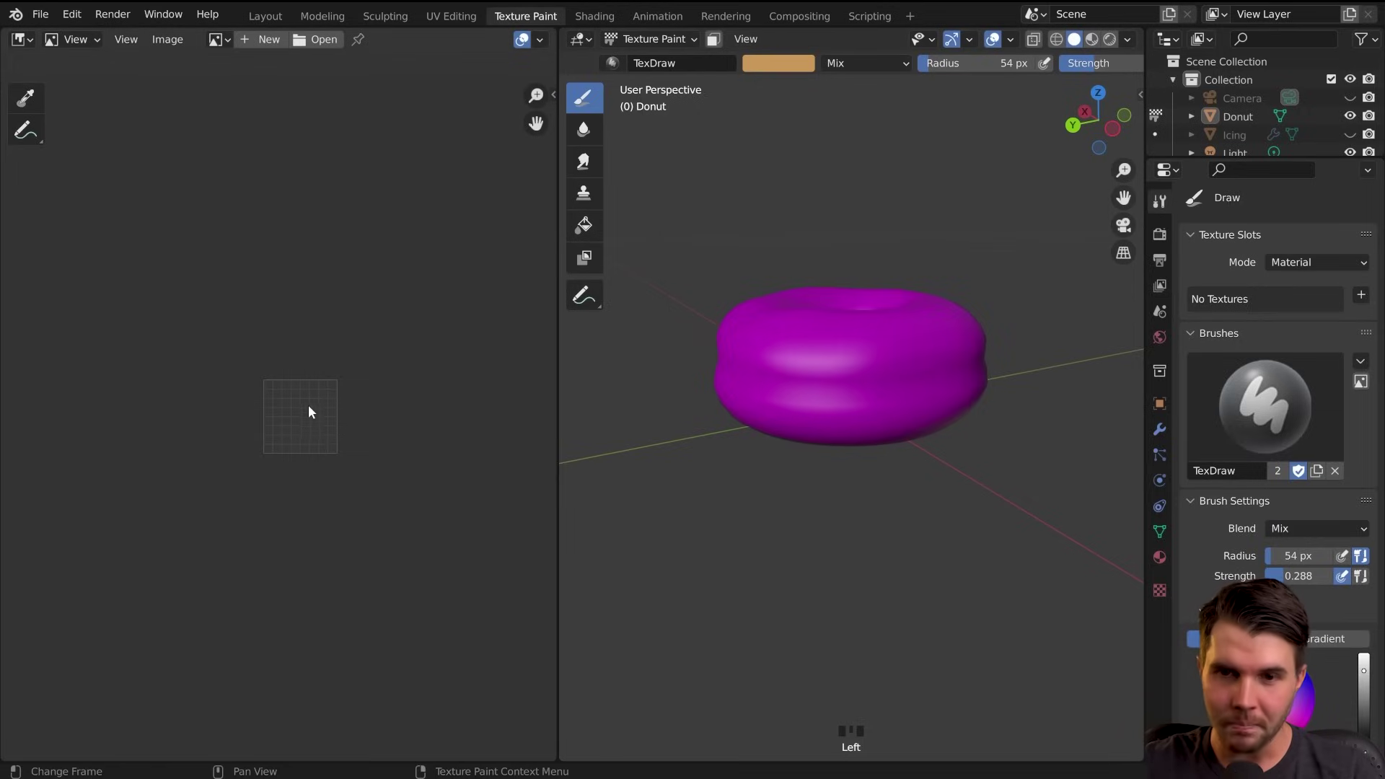
pyautogui.scroll(2, 835, 401)
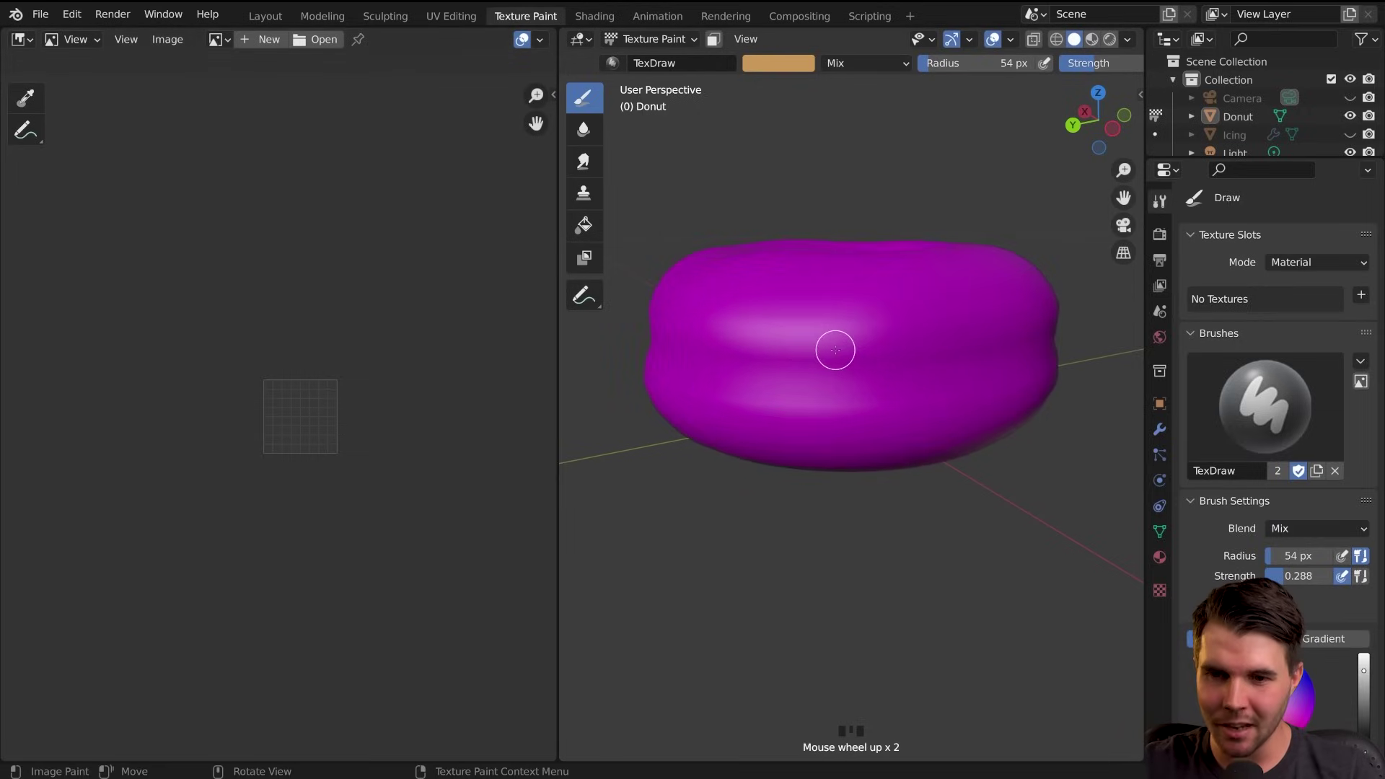
pyautogui.moveTo(842, 371); pyautogui.dragTo(733, 402, button='middle')
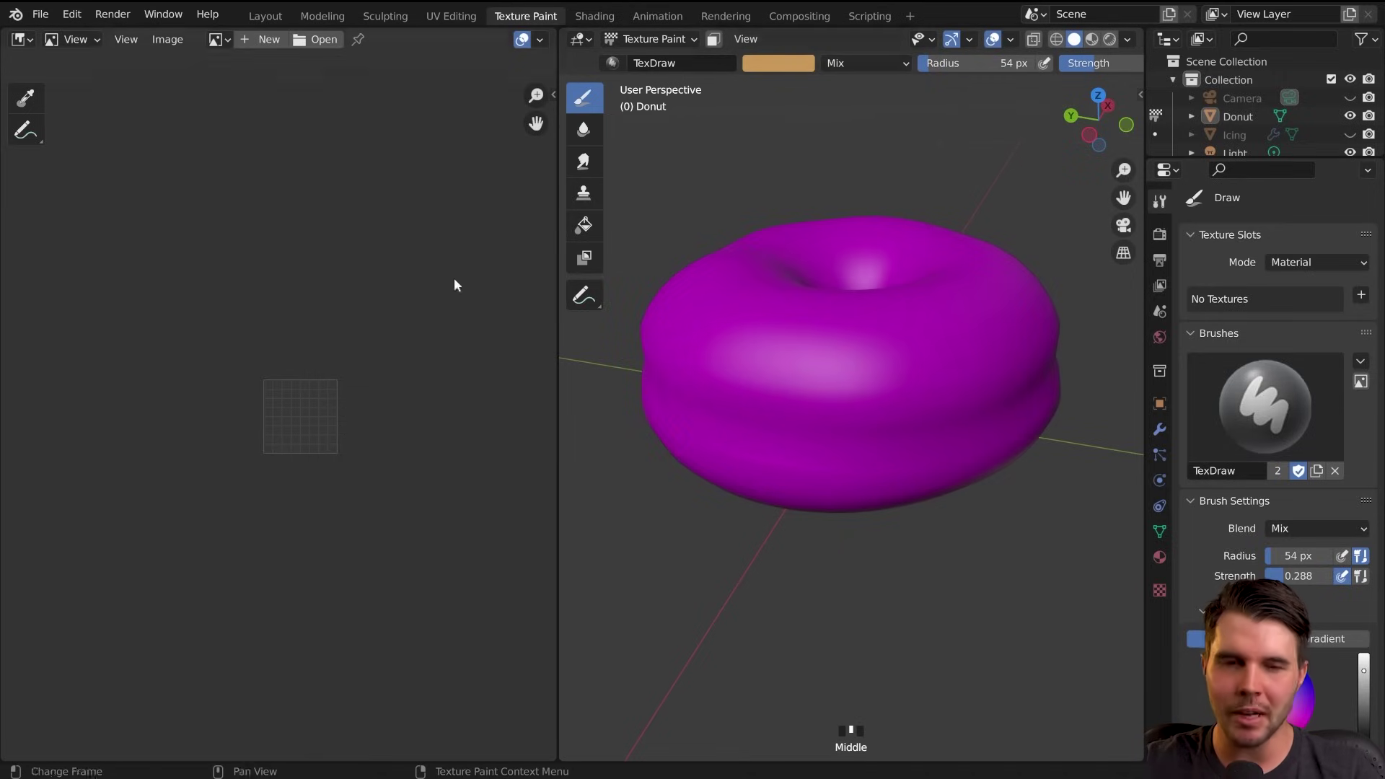
pyautogui.click(595, 16)
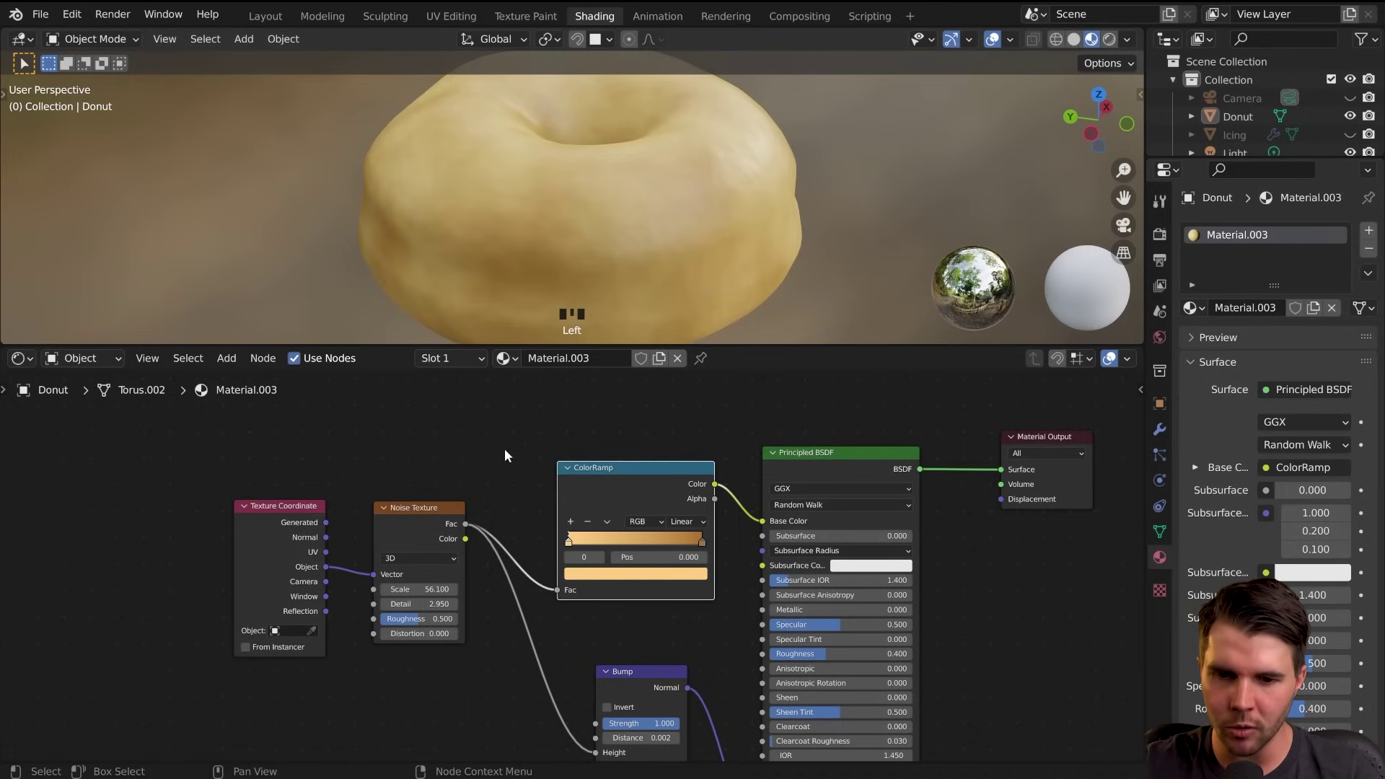
# Add an Image Texture node to the donut material and place it above the Noise Texture node
pyautogui.scroll(1, 498, 484)
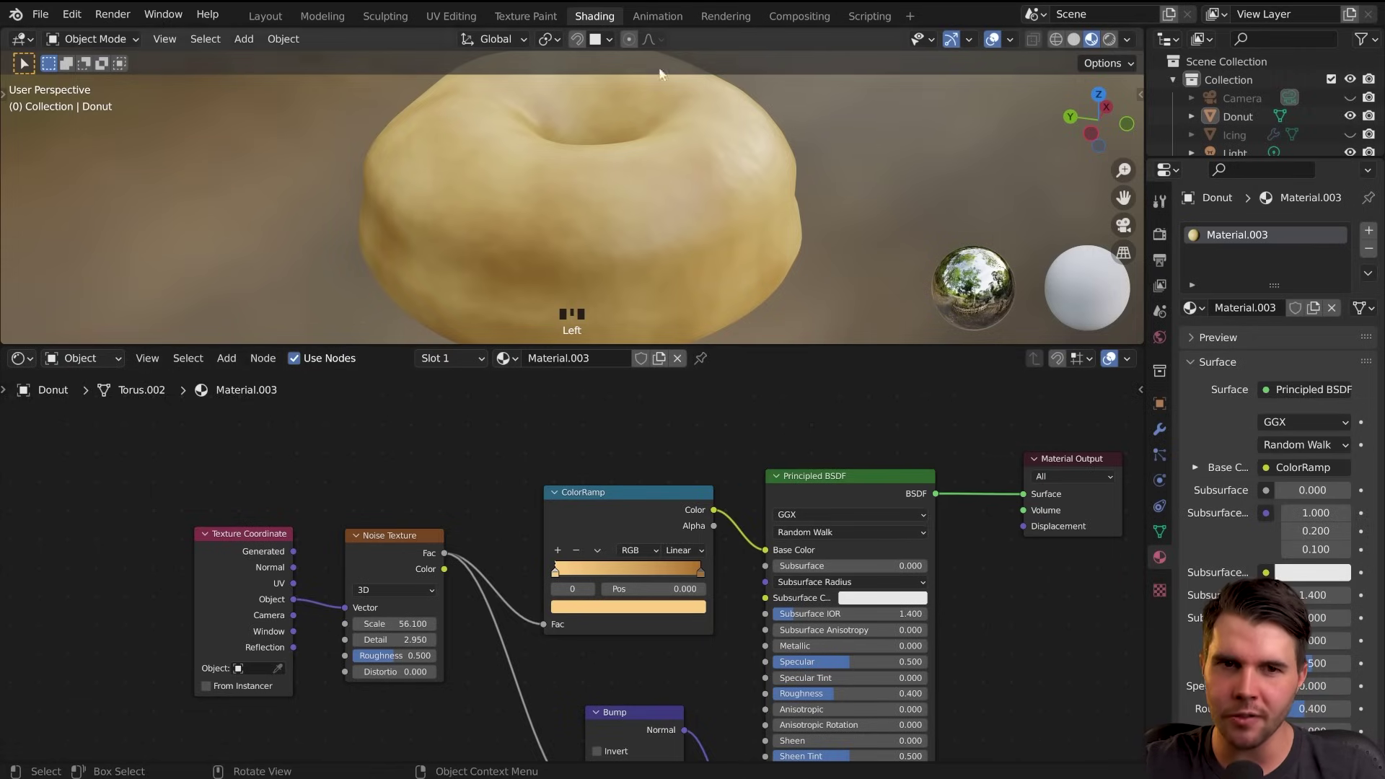
pyautogui.moveTo(495, 493); pyautogui.dragTo(558, 430, button='middle')
pyautogui.click(670, 443)
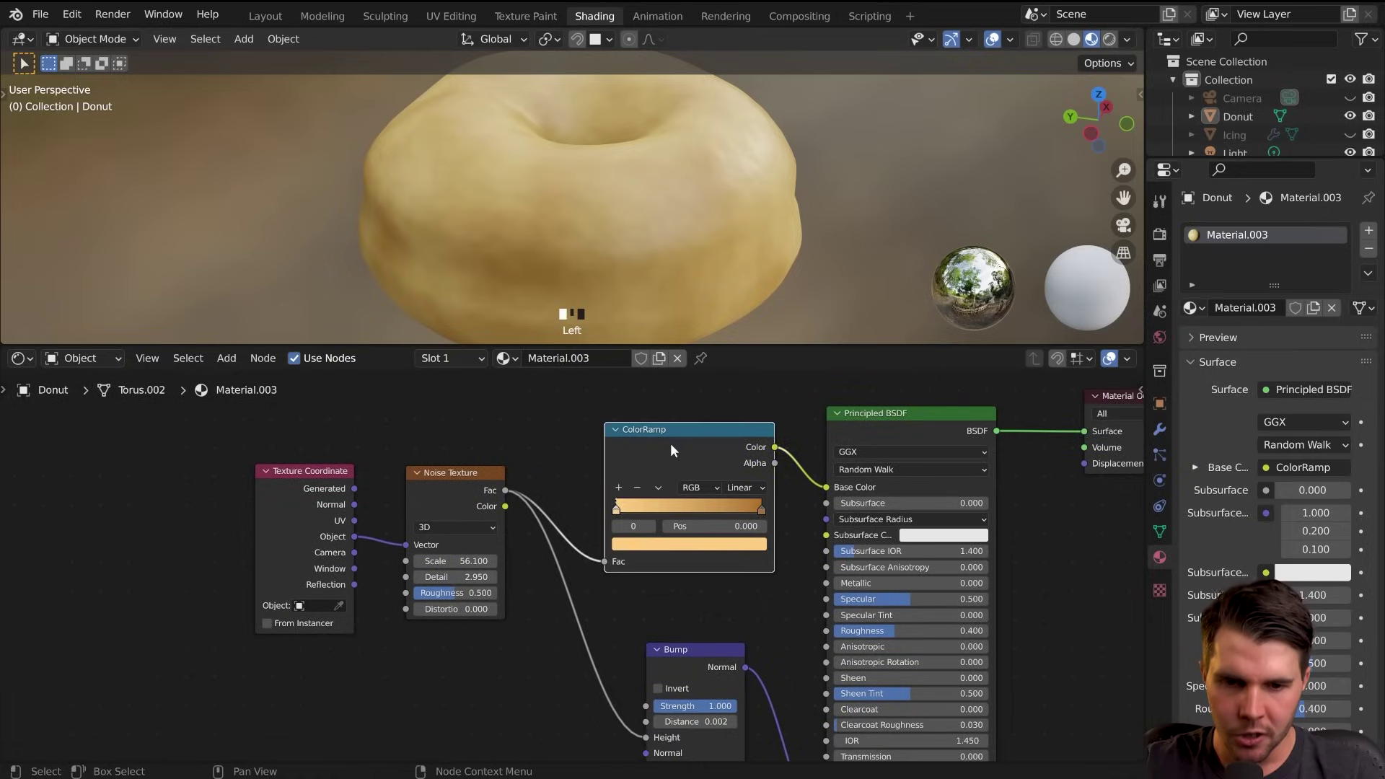
pyautogui.moveTo(649, 456); pyautogui.dragTo(635, 514, button='middle')
pyautogui.hotkey('shift', 'a')
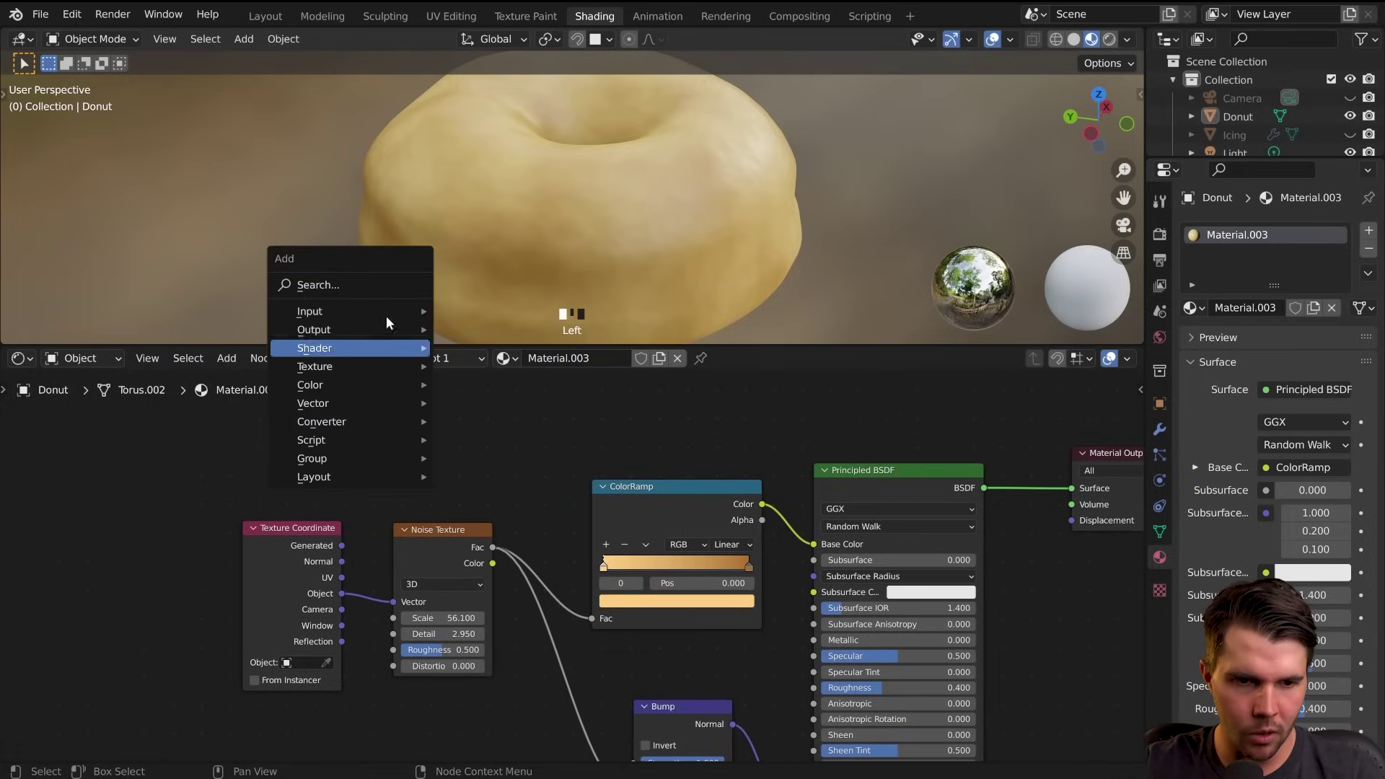
pyautogui.moveTo(365, 314)
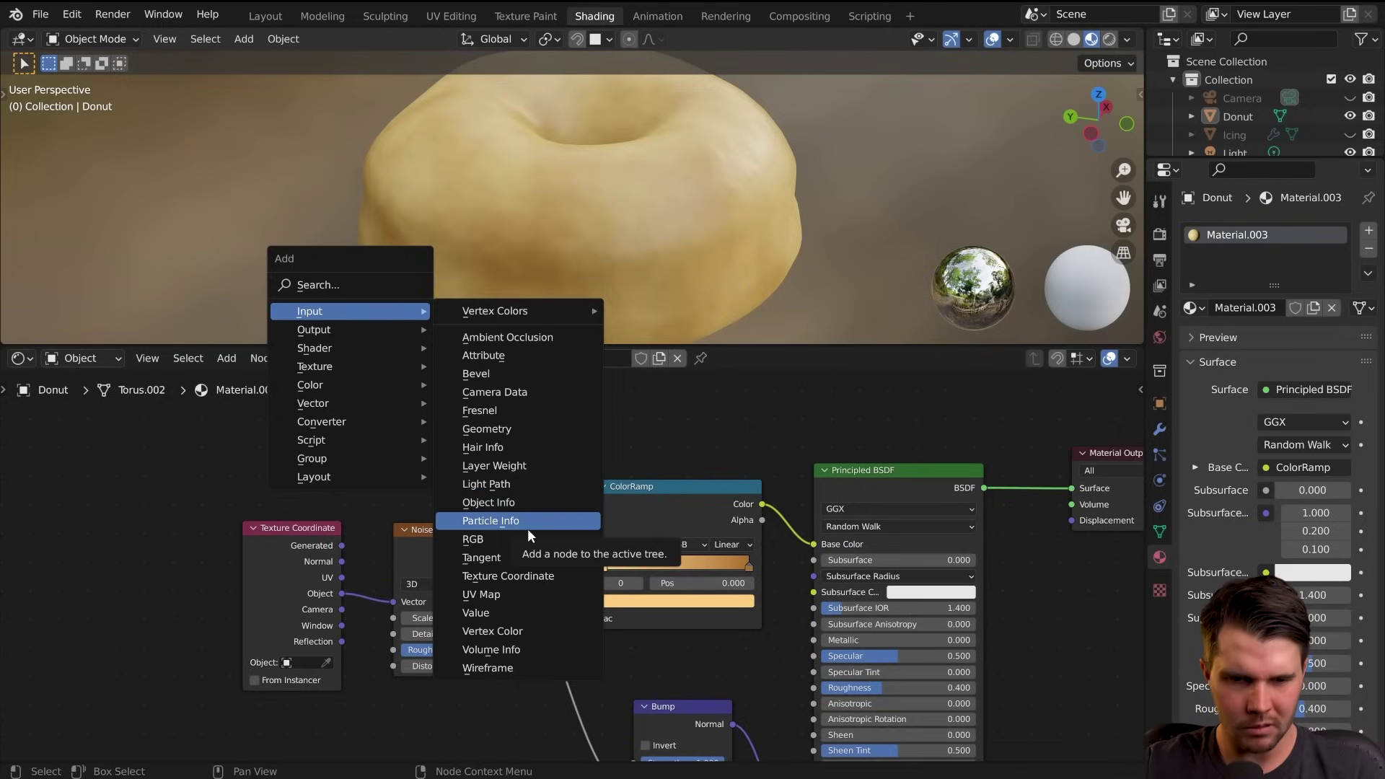
pyautogui.click(327, 368)
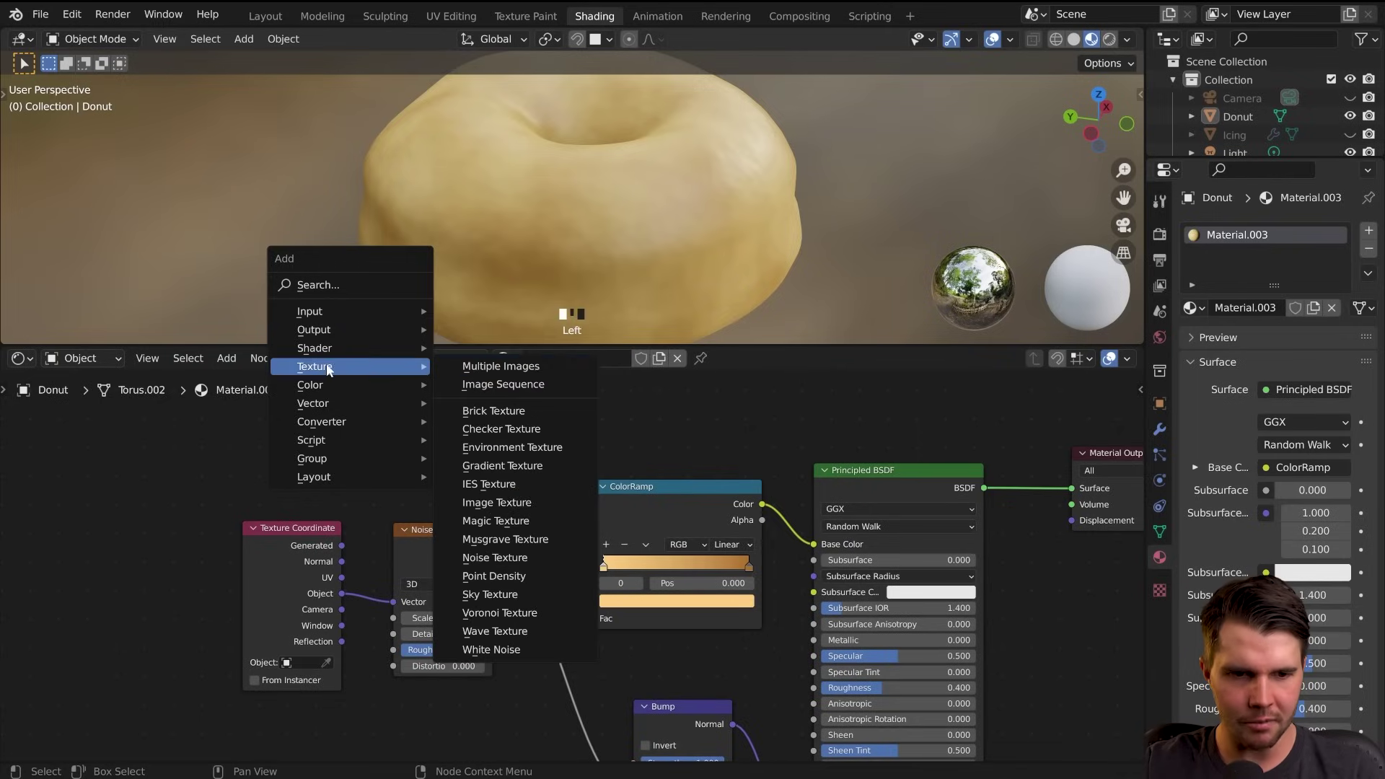
pyautogui.click(546, 501)
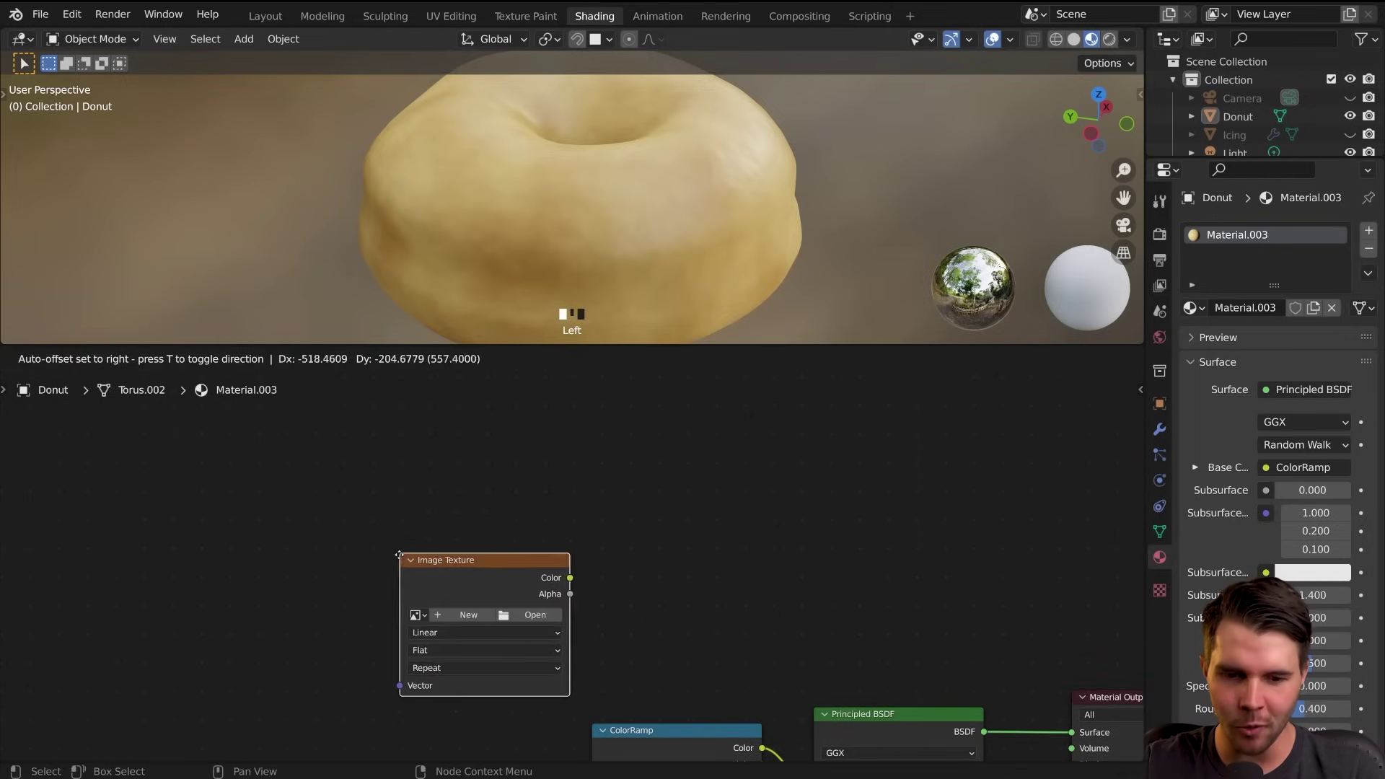
pyautogui.click(673, 642)
pyautogui.moveTo(673, 642); pyautogui.dragTo(598, 495, button='middle')
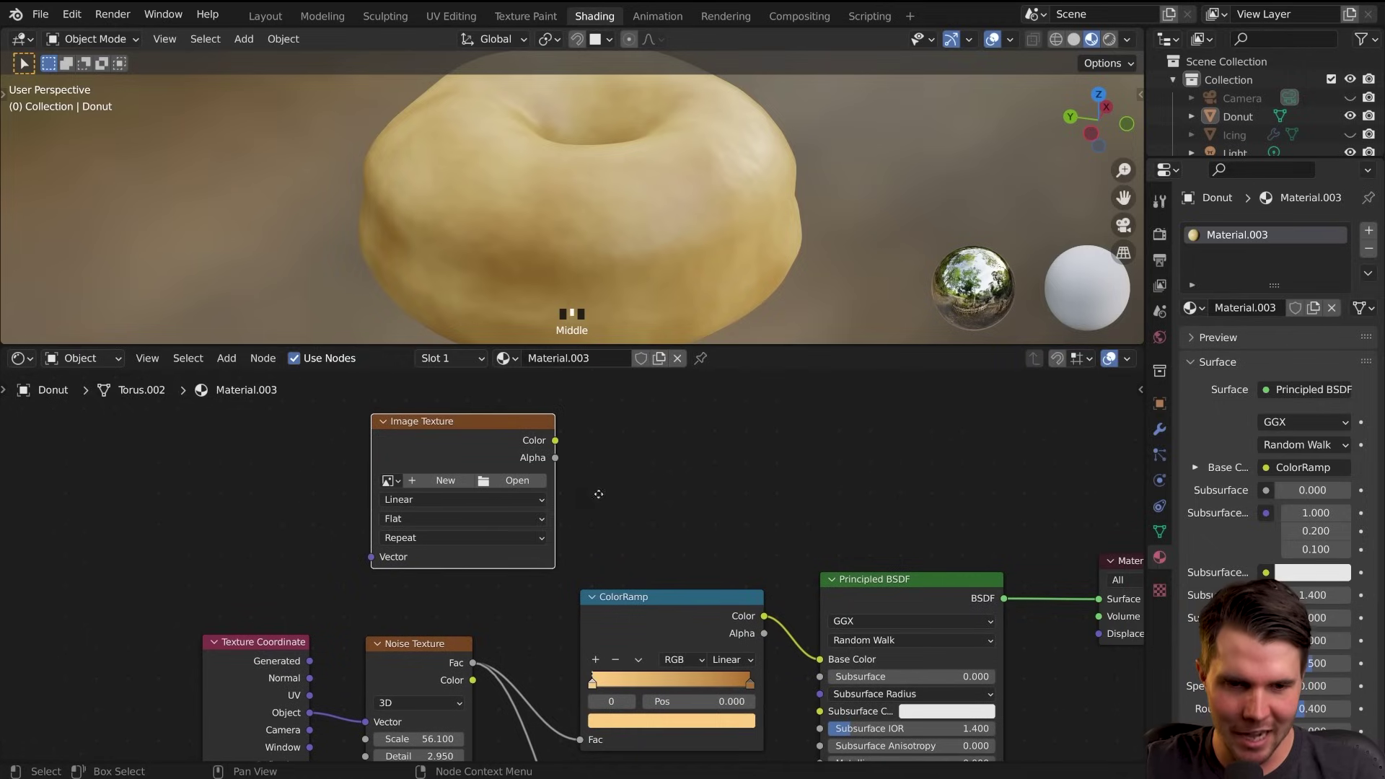
pyautogui.press('g')
pyautogui.click(475, 450)
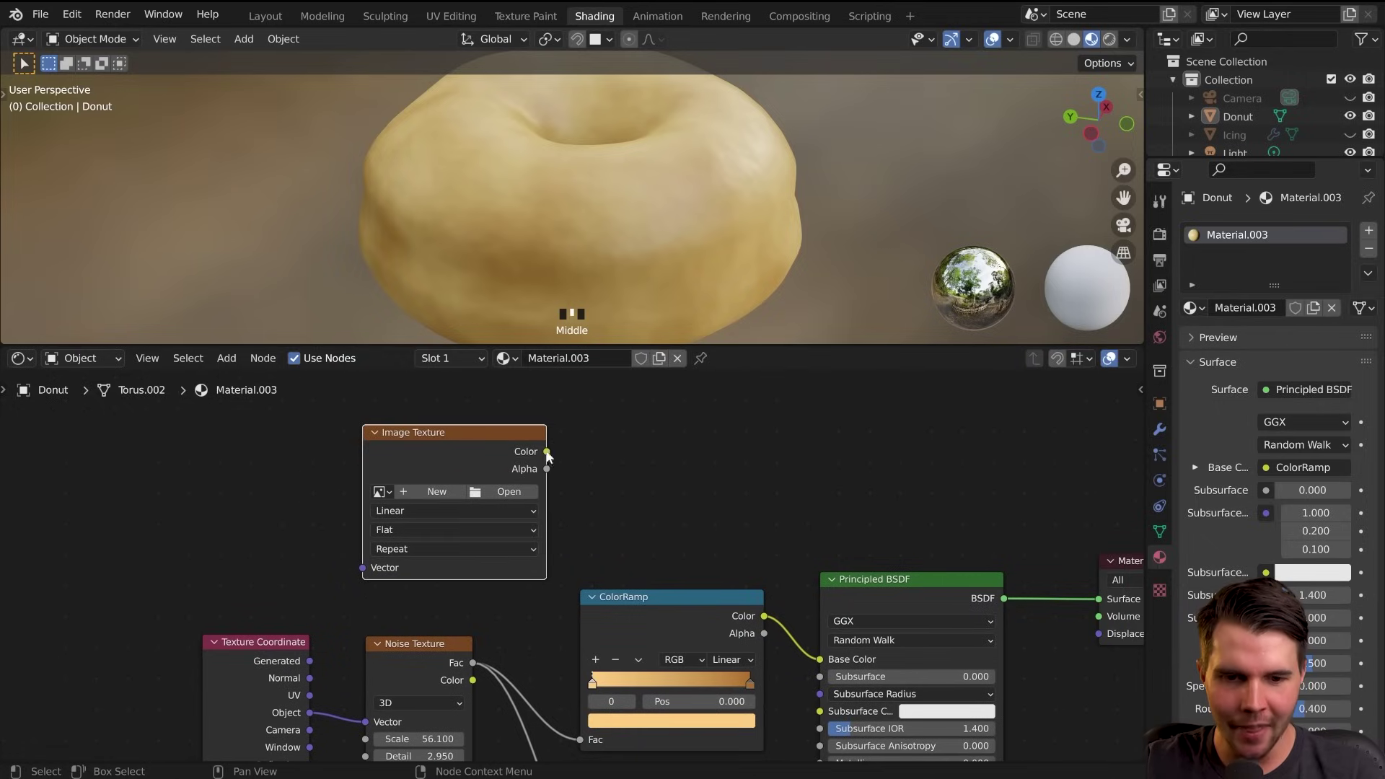
# Connect the Image Texture's Color output to the Principled BSDF's Base Color and delete the ColorRamp node
pyautogui.moveTo(546, 451); pyautogui.dragTo(819, 691)
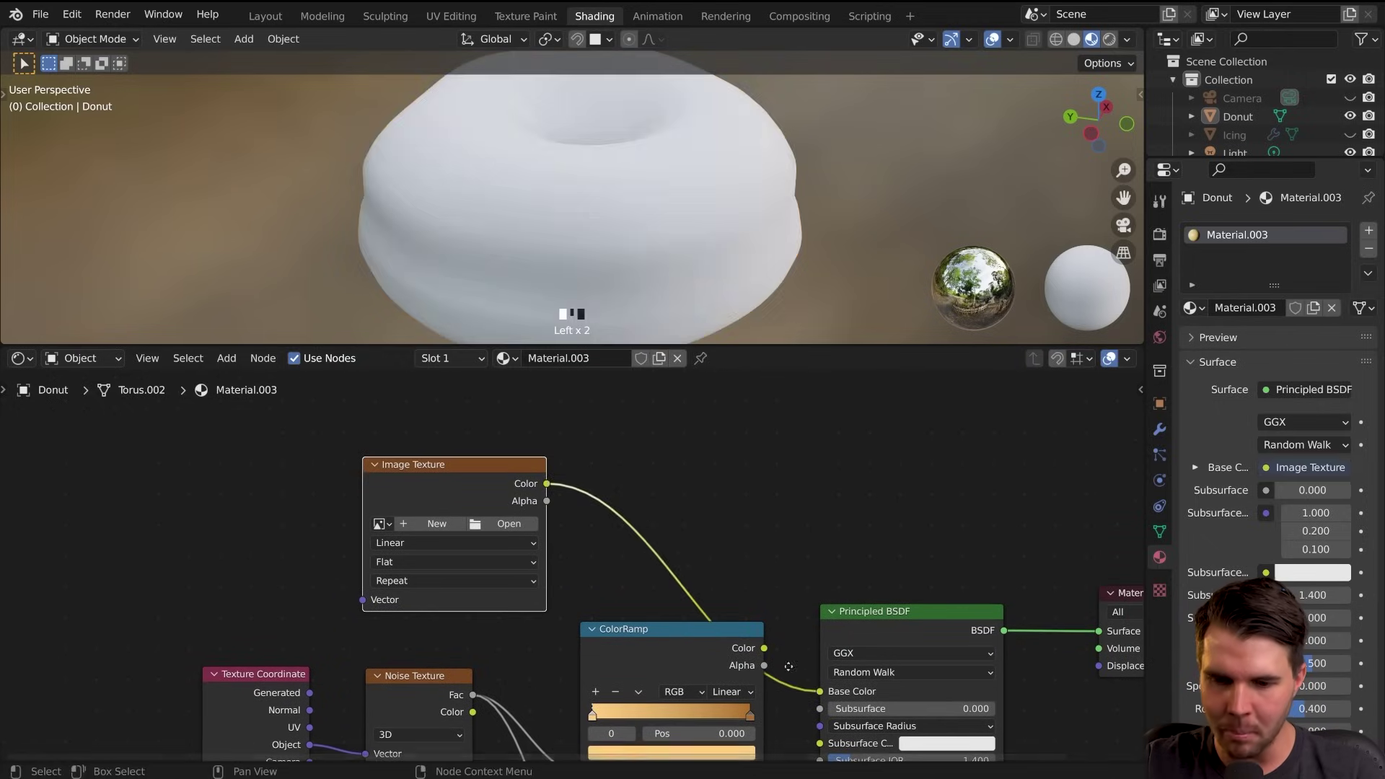
pyautogui.press('Home')
pyautogui.moveTo(619, 499); pyautogui.dragTo(595, 513)
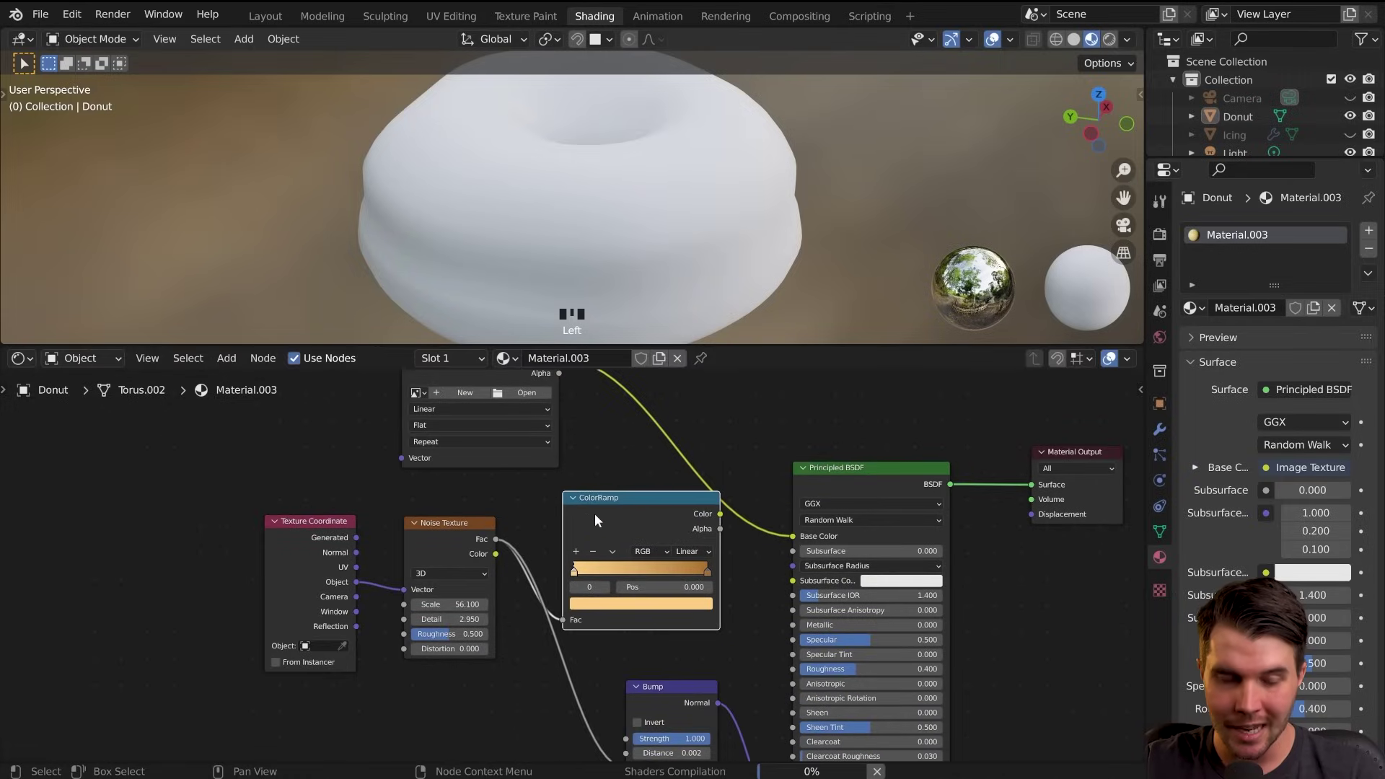
pyautogui.press('x')
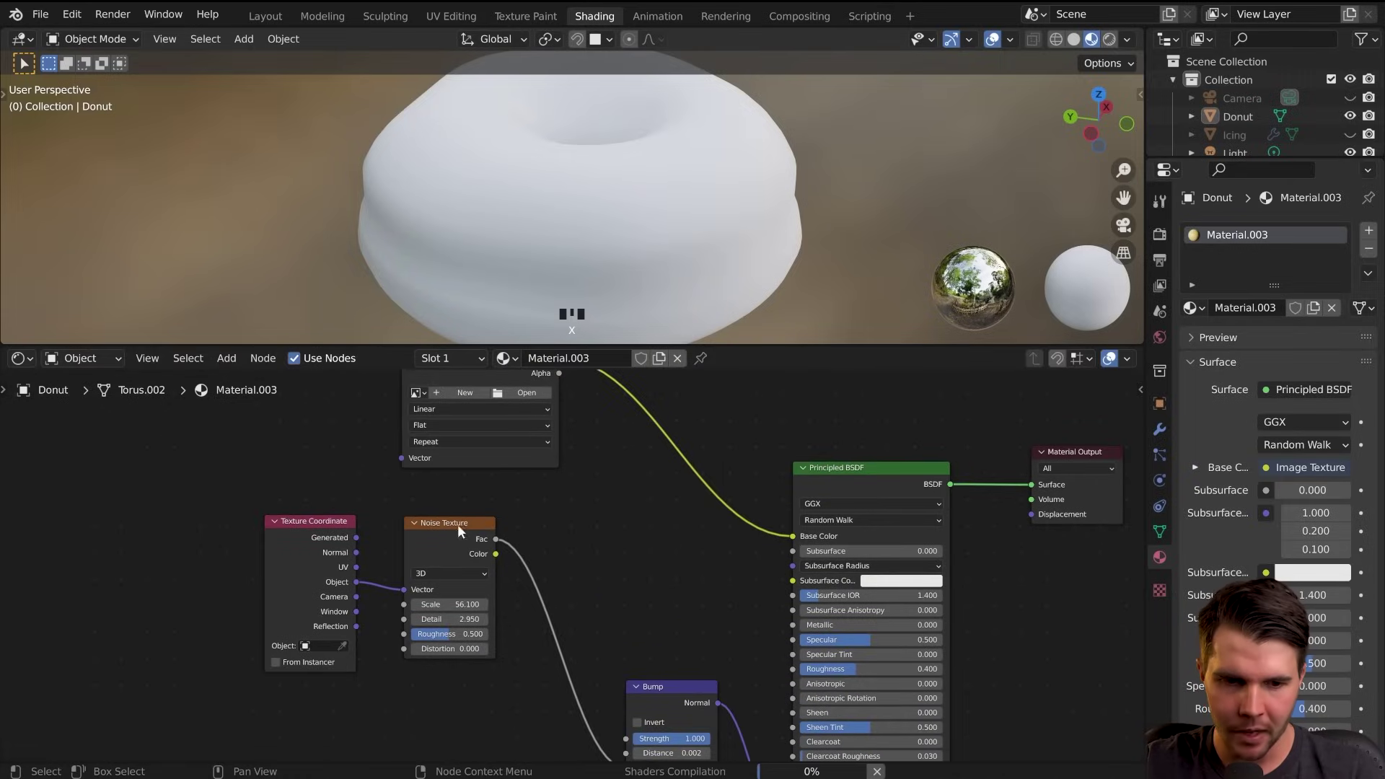
pyautogui.moveTo(639, 684); pyautogui.dragTo(634, 652, button='middle')
pyautogui.moveTo(589, 509); pyautogui.dragTo(585, 677, button='middle')
pyautogui.moveTo(536, 547); pyautogui.dragTo(523, 461, button='middle')
pyautogui.moveTo(487, 404); pyautogui.dragTo(467, 431)
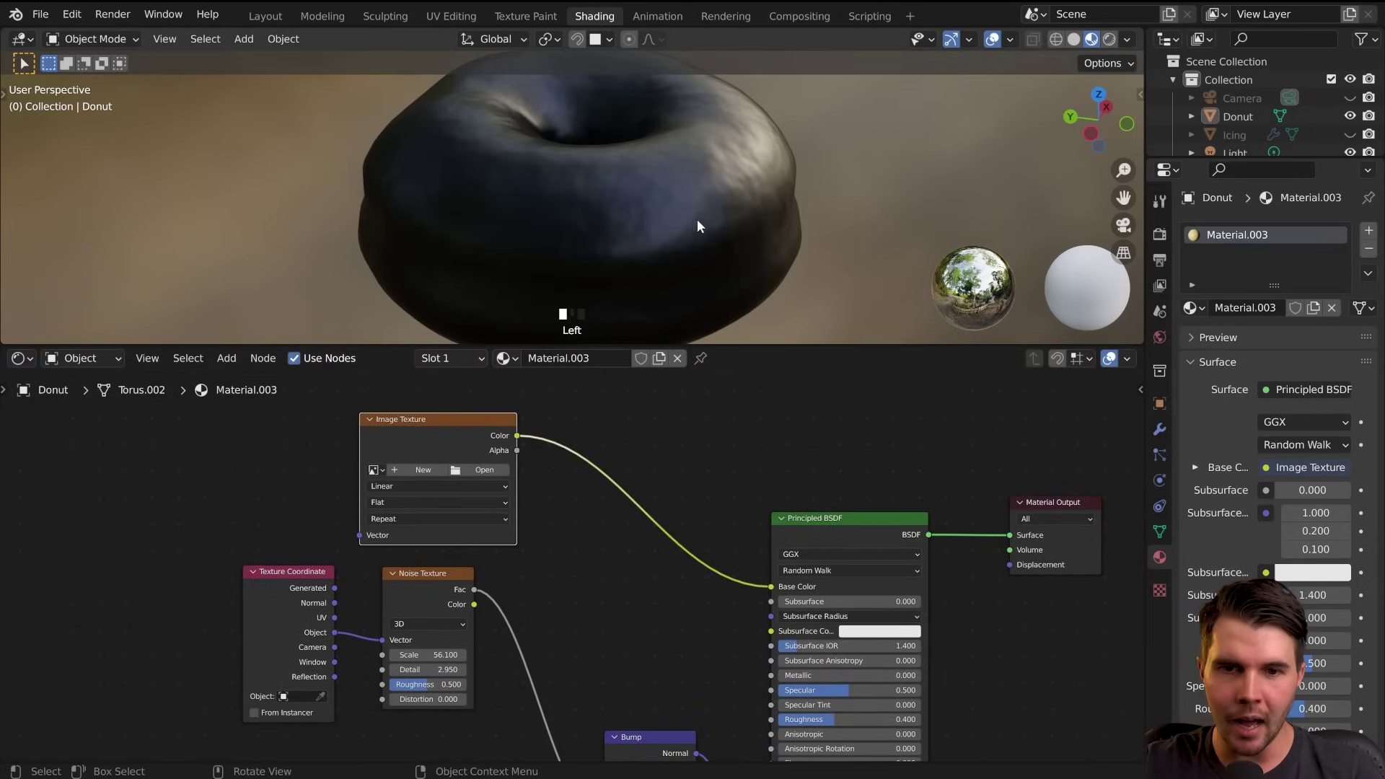
# Load part2 thumbnail2.jpg into the Image Texture node and inspect how it wraps around the donut
pyautogui.moveTo(698, 222); pyautogui.dragTo(665, 182, button='middle')
pyautogui.moveTo(596, 210); pyautogui.dragTo(660, 206, button='middle')
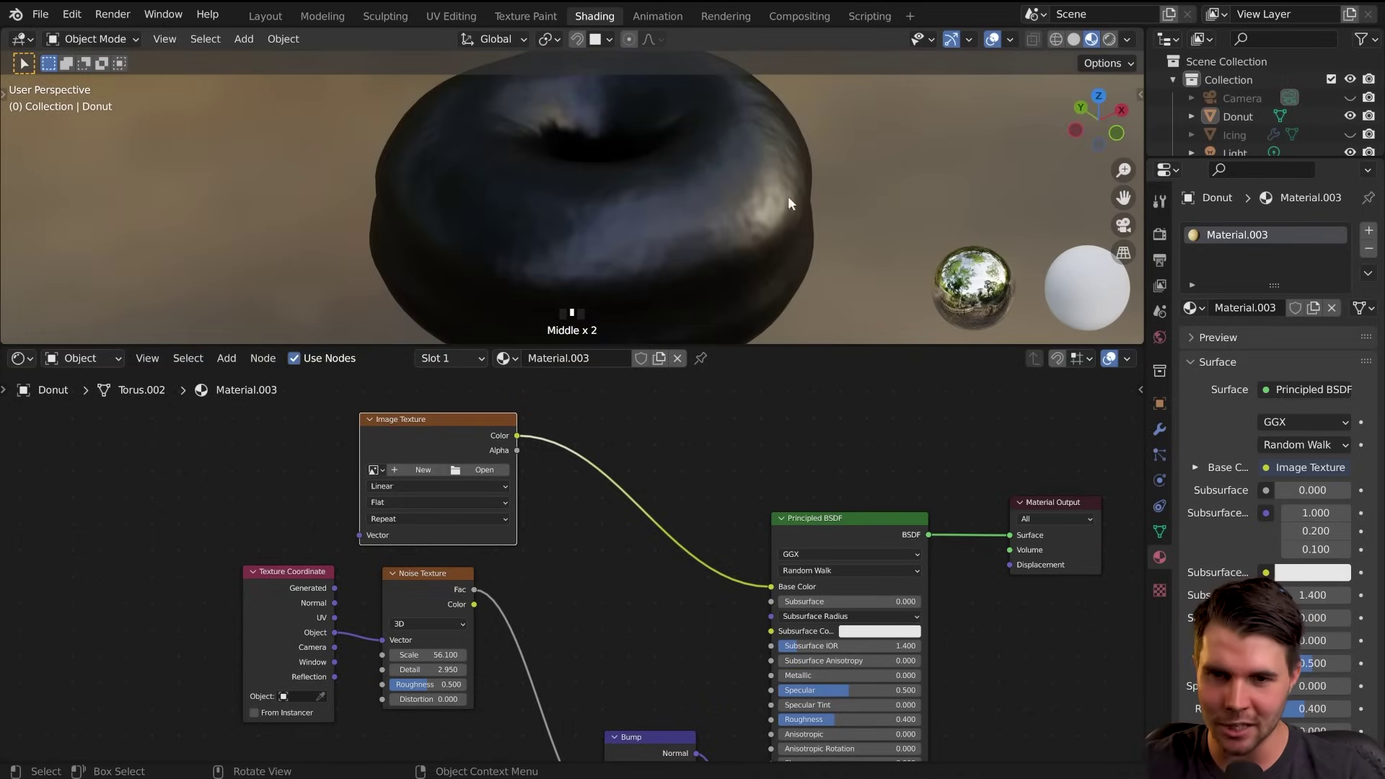
pyautogui.moveTo(787, 197); pyautogui.dragTo(717, 142, button='middle')
pyautogui.scroll(1, 469, 487)
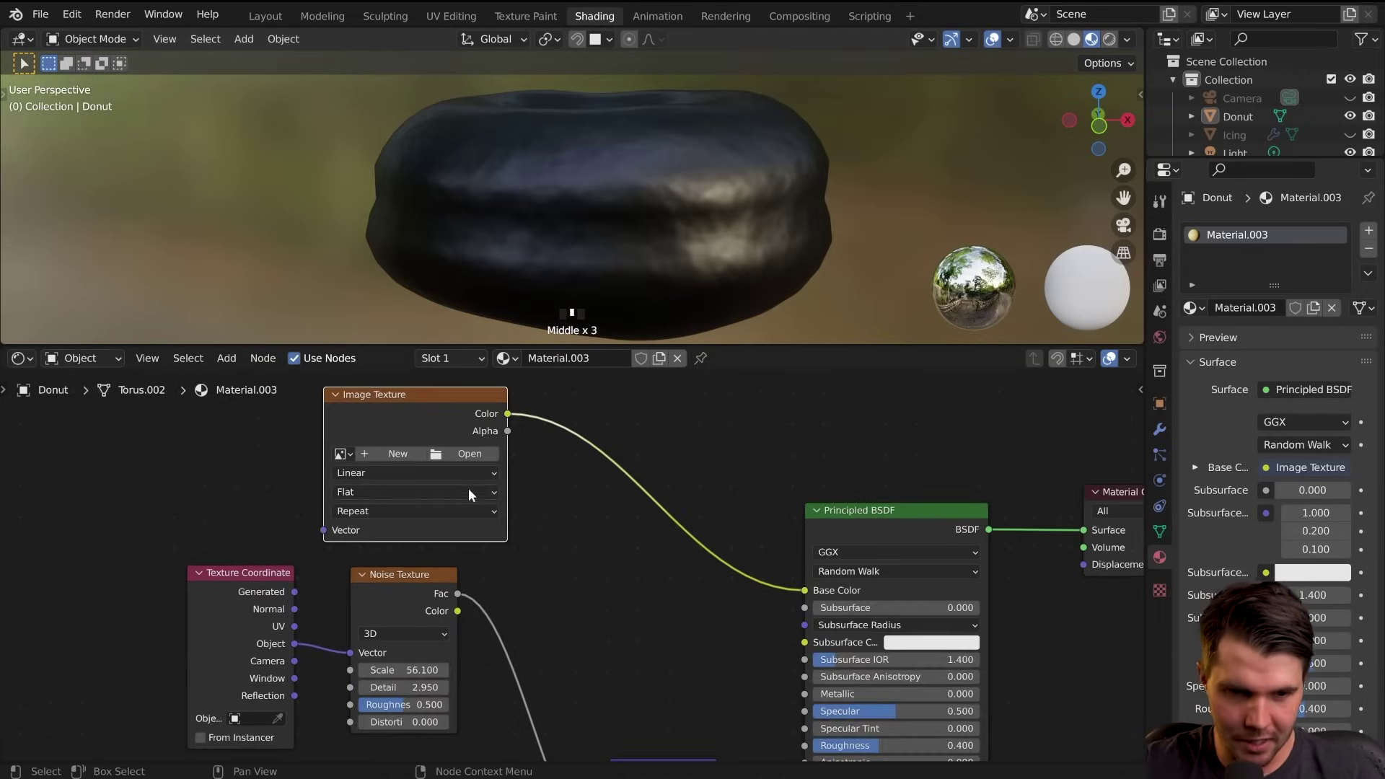
pyautogui.moveTo(560, 500); pyautogui.dragTo(659, 526, button='middle')
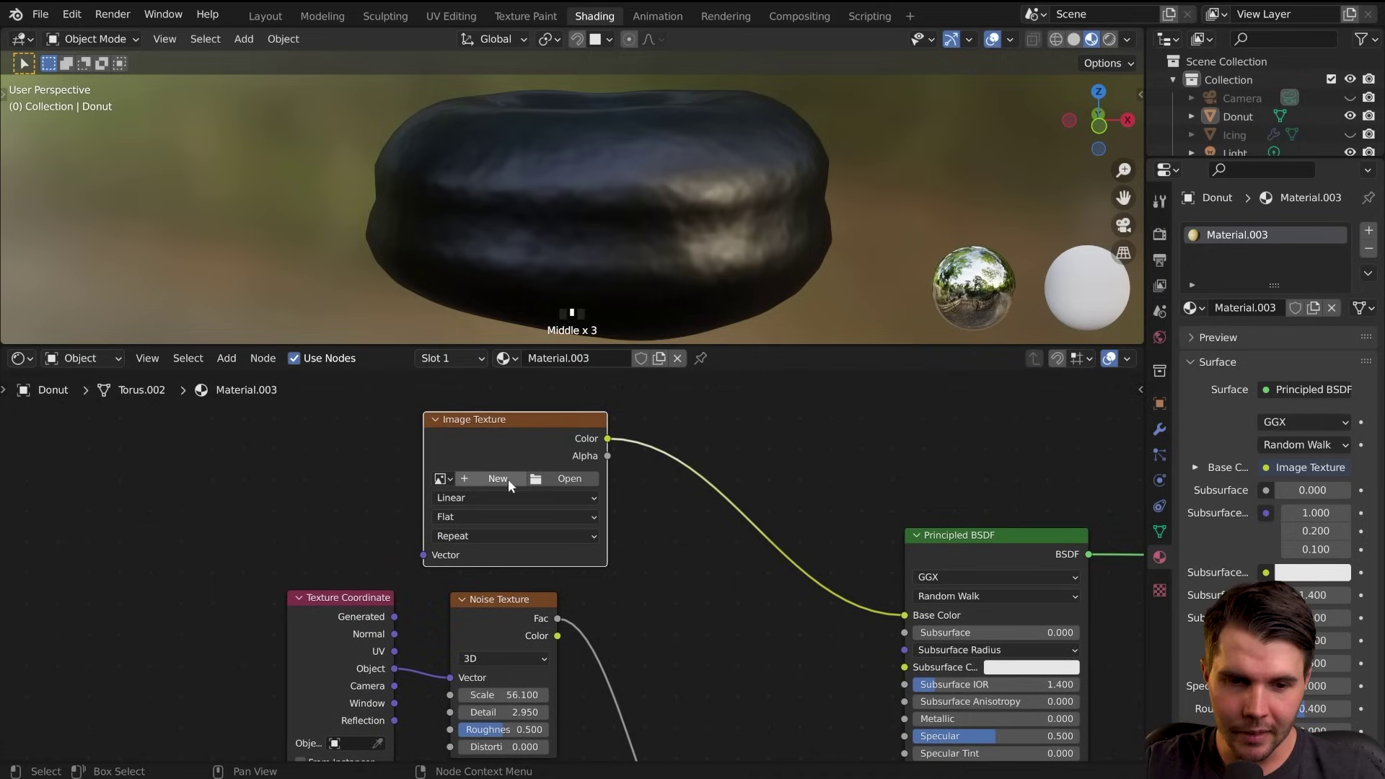
pyautogui.click(552, 477)
pyautogui.doubleClick(746, 226)
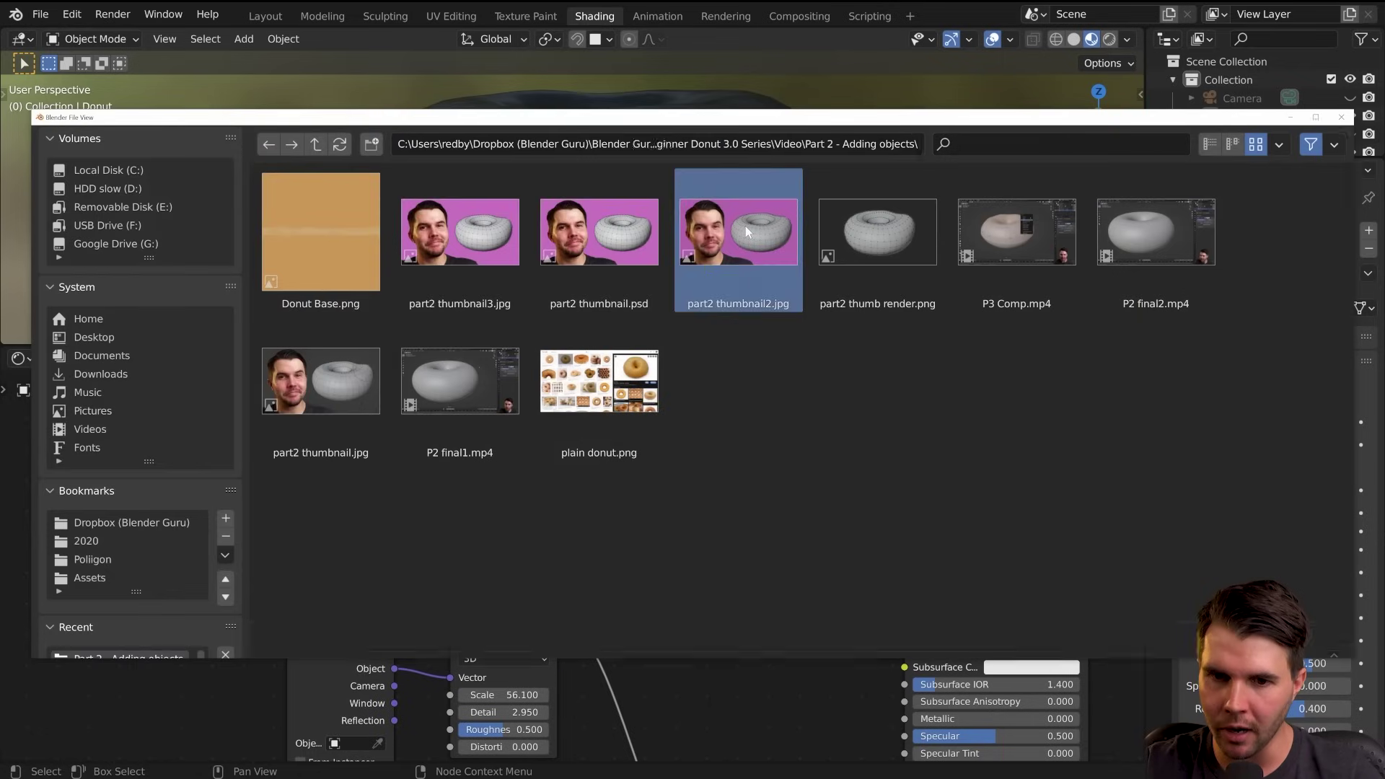
pyautogui.moveTo(725, 249); pyautogui.dragTo(678, 369, button='middle')
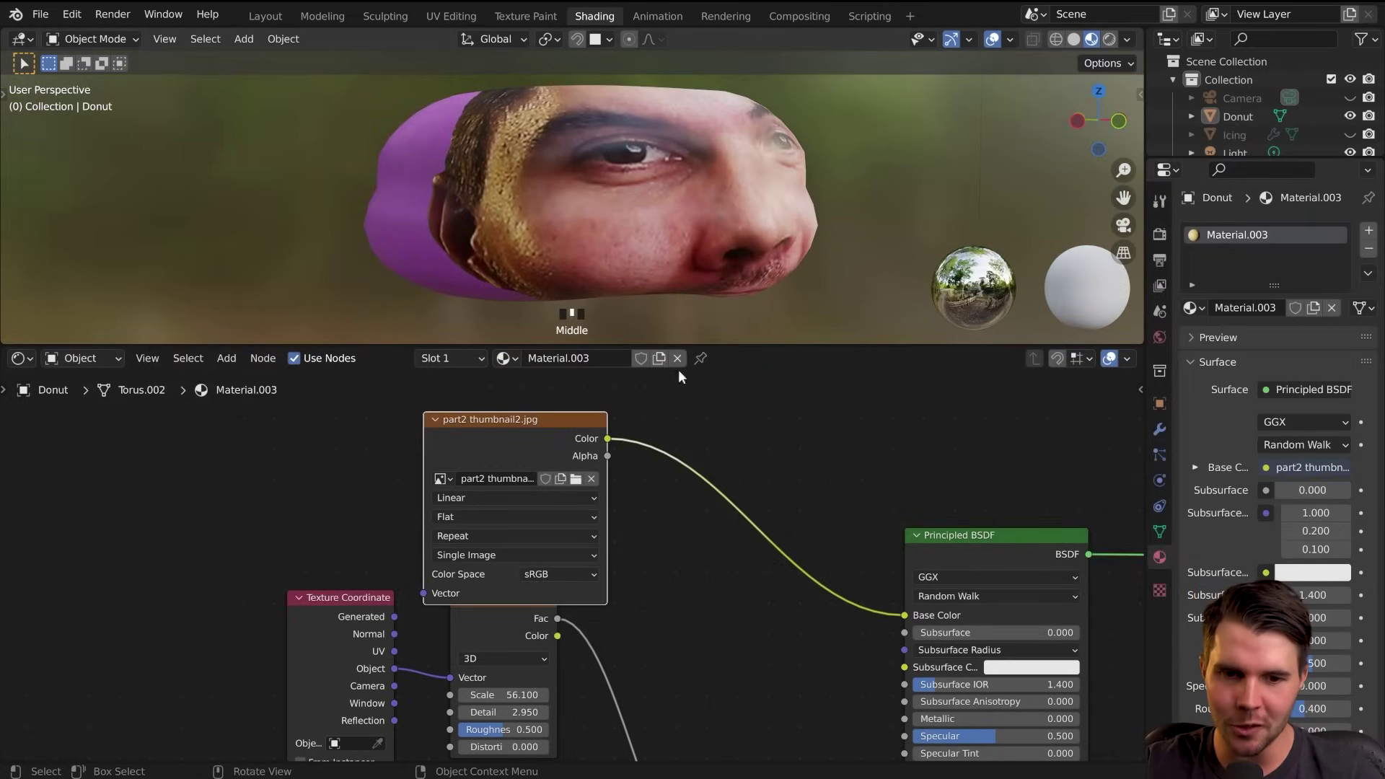
# Unlink the thumbnail image, assign Feature-Glazed-Doughnuts.jpg to the Image Texture node instead and inspect it on the donut
pyautogui.click(592, 479)
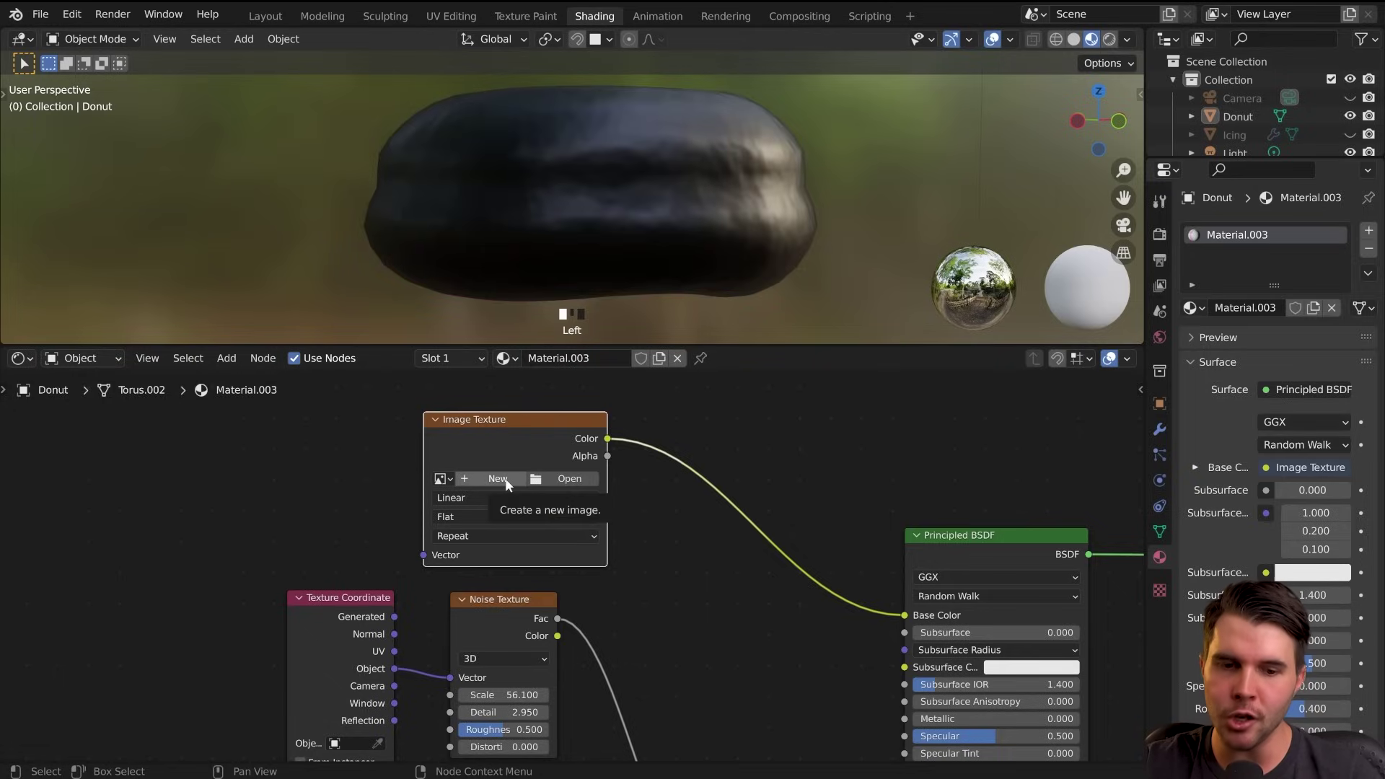
pyautogui.click(443, 479)
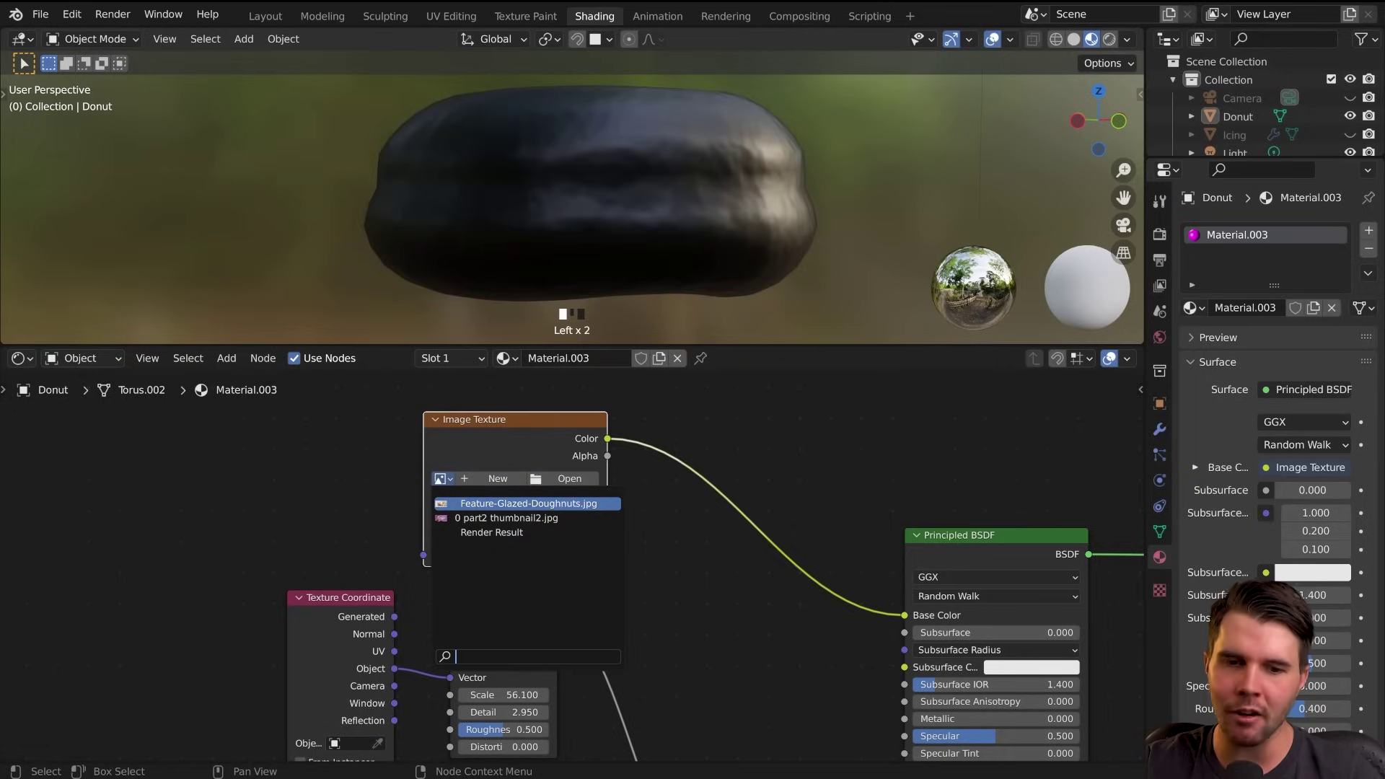
pyautogui.click(529, 504)
pyautogui.moveTo(613, 310); pyautogui.dragTo(611, 271, button='middle')
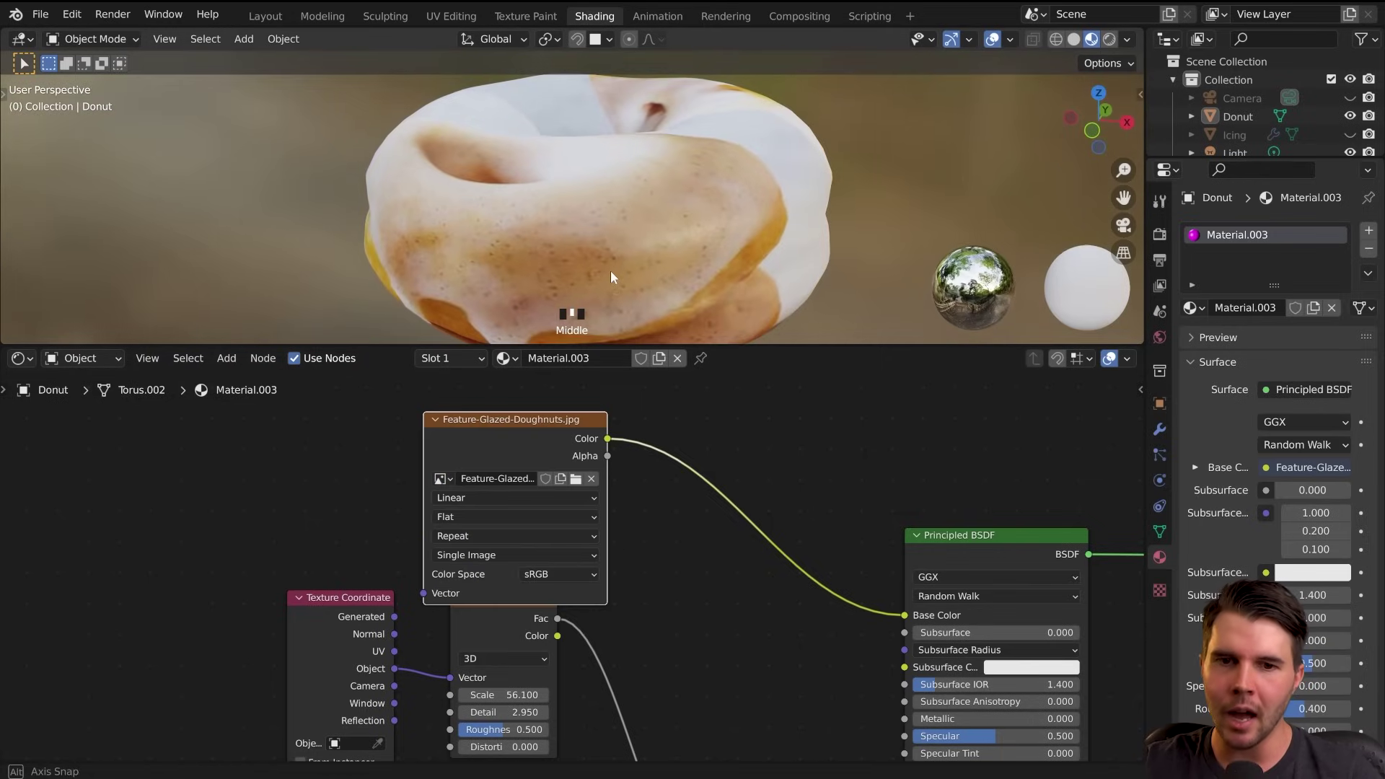
pyautogui.moveTo(691, 226); pyautogui.dragTo(491, 205, button='middle')
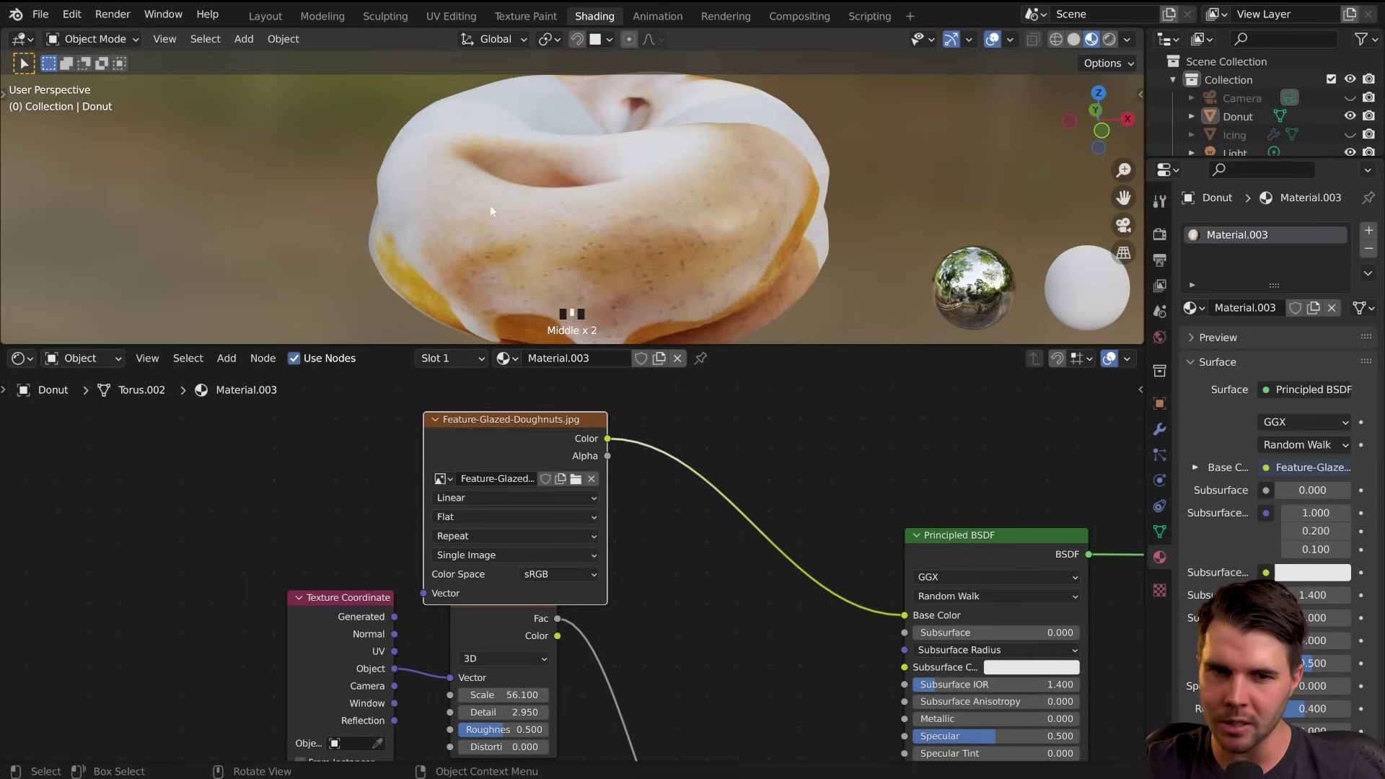
# Switch the Image Texture node's image back to part2 thumbnail2.jpg
pyautogui.click(448, 479)
pyautogui.click(505, 518)
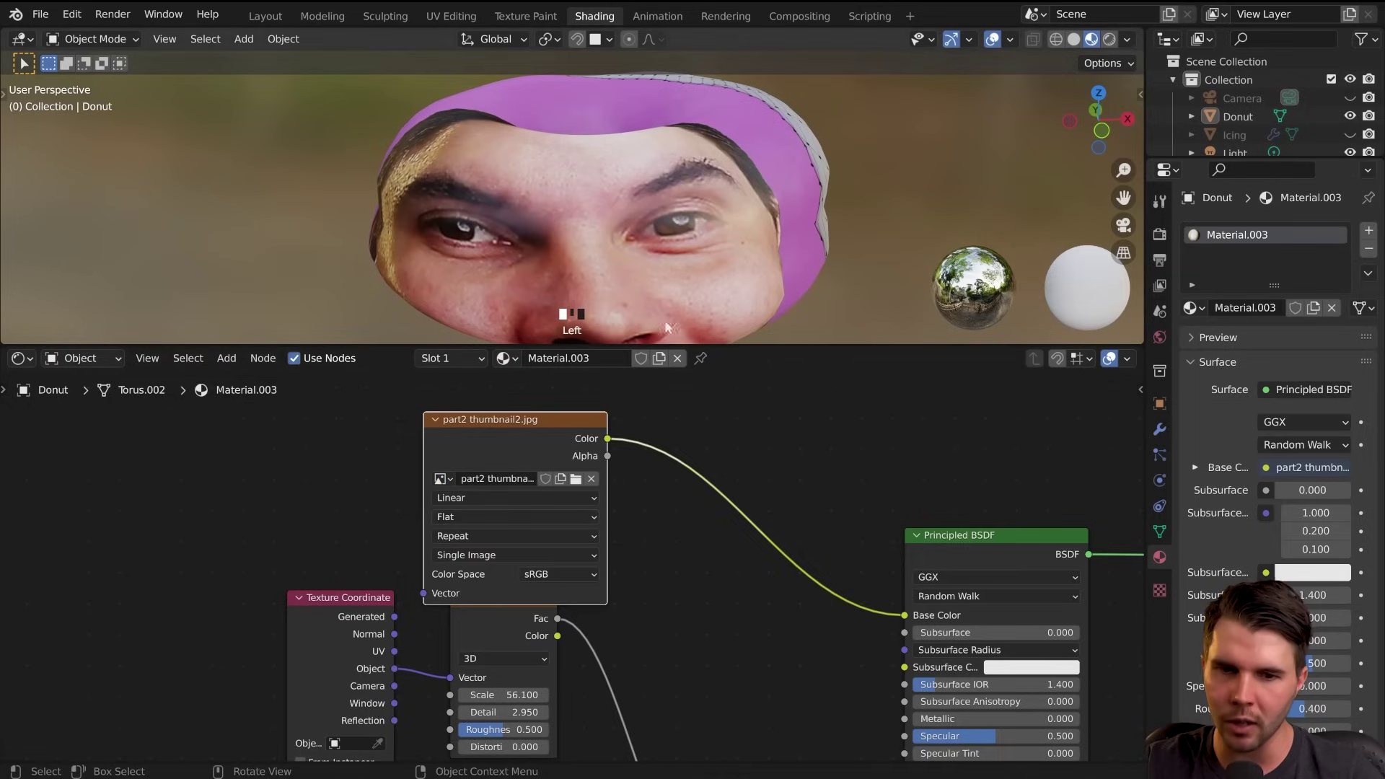
pyautogui.click(448, 479)
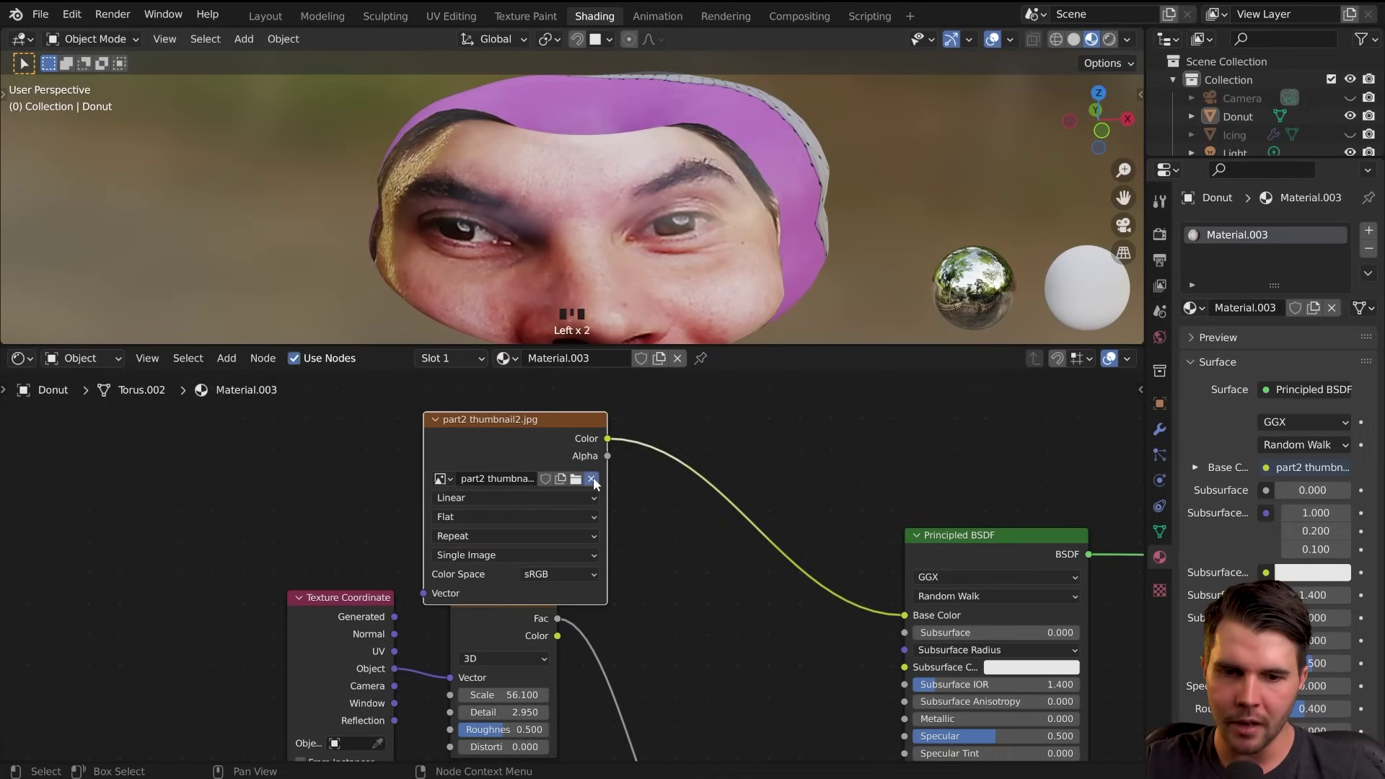
# Unlink the thumbnail from the Image Texture node and start a new image with width and height both set to 512 px
pyautogui.click(591, 479)
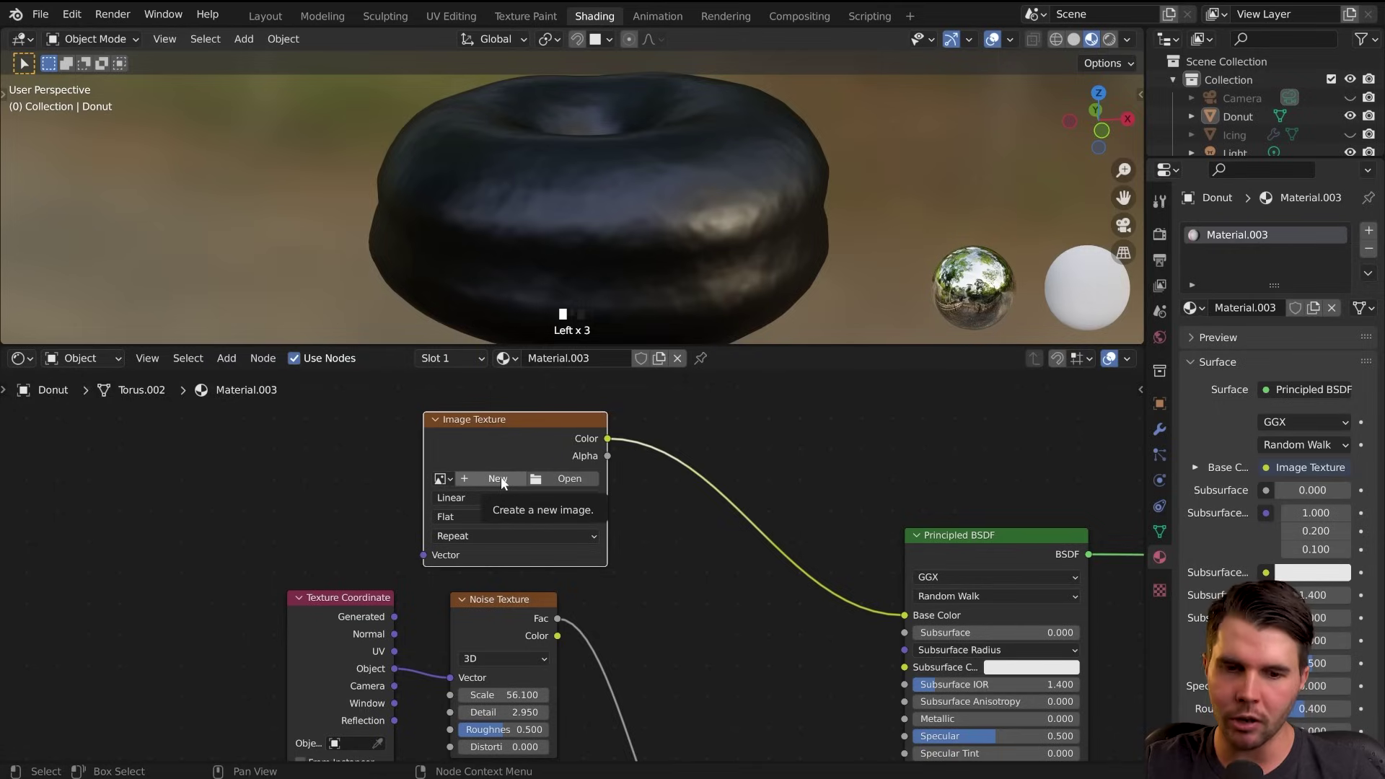
pyautogui.click(498, 479)
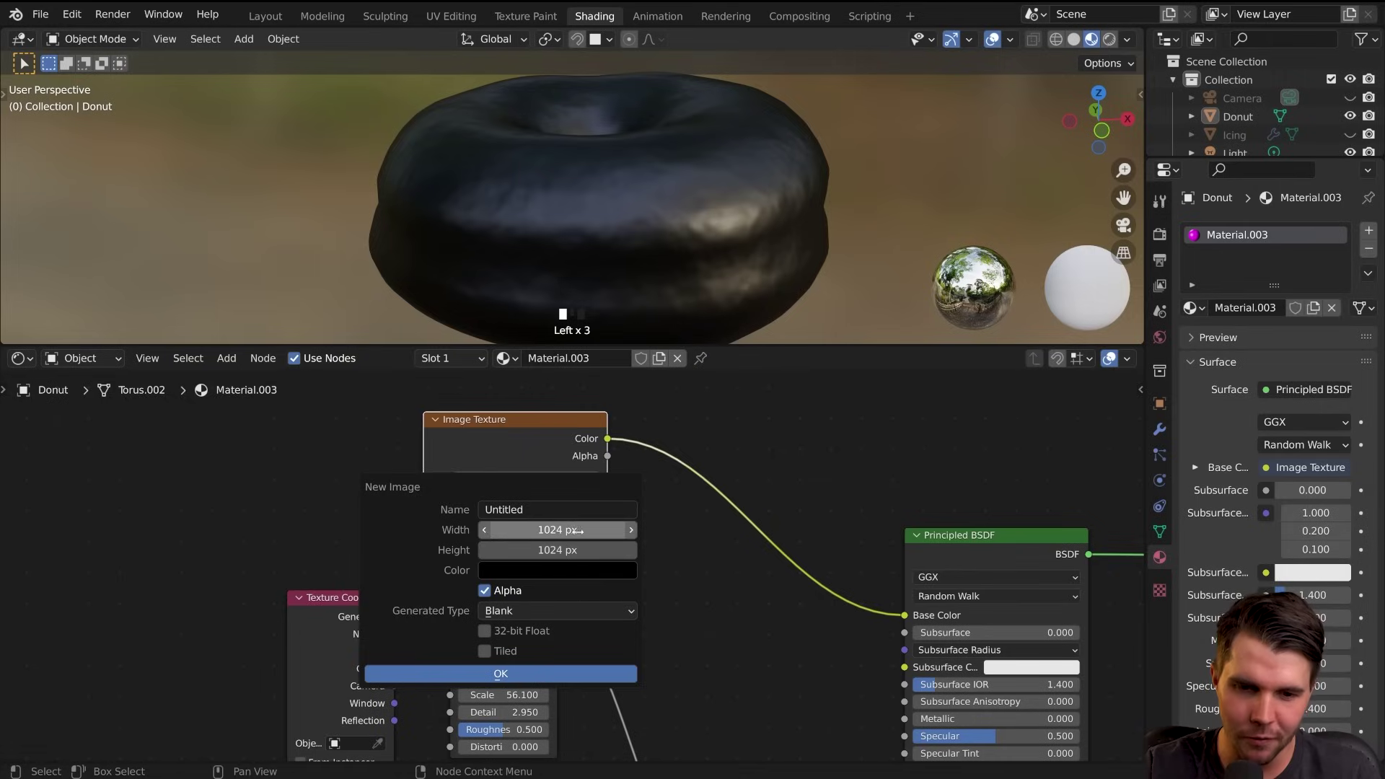
pyautogui.moveTo(596, 532); pyautogui.dragTo(595, 550)
pyautogui.press('Right')
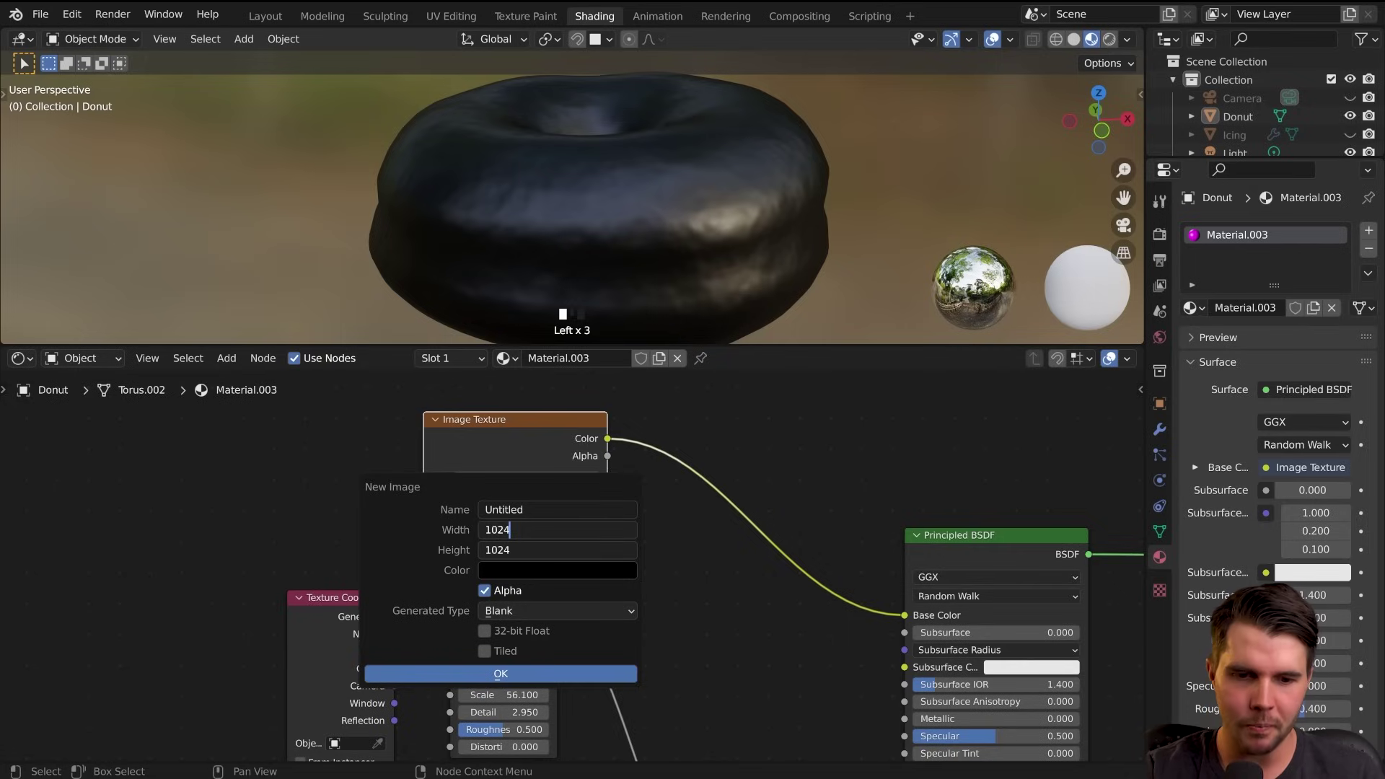
pyautogui.press('Return')
pyautogui.moveTo(595, 531); pyautogui.dragTo(596, 550)
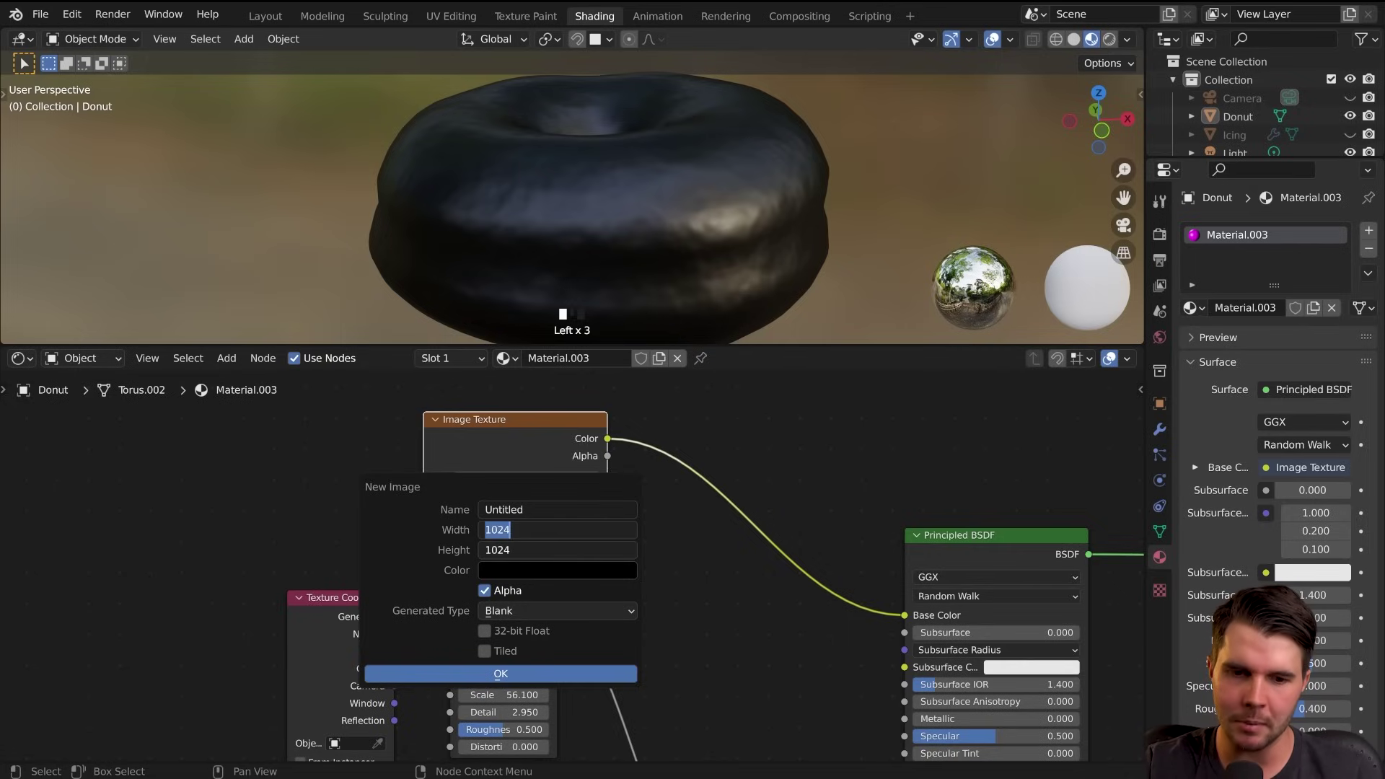
pyautogui.press('Right')
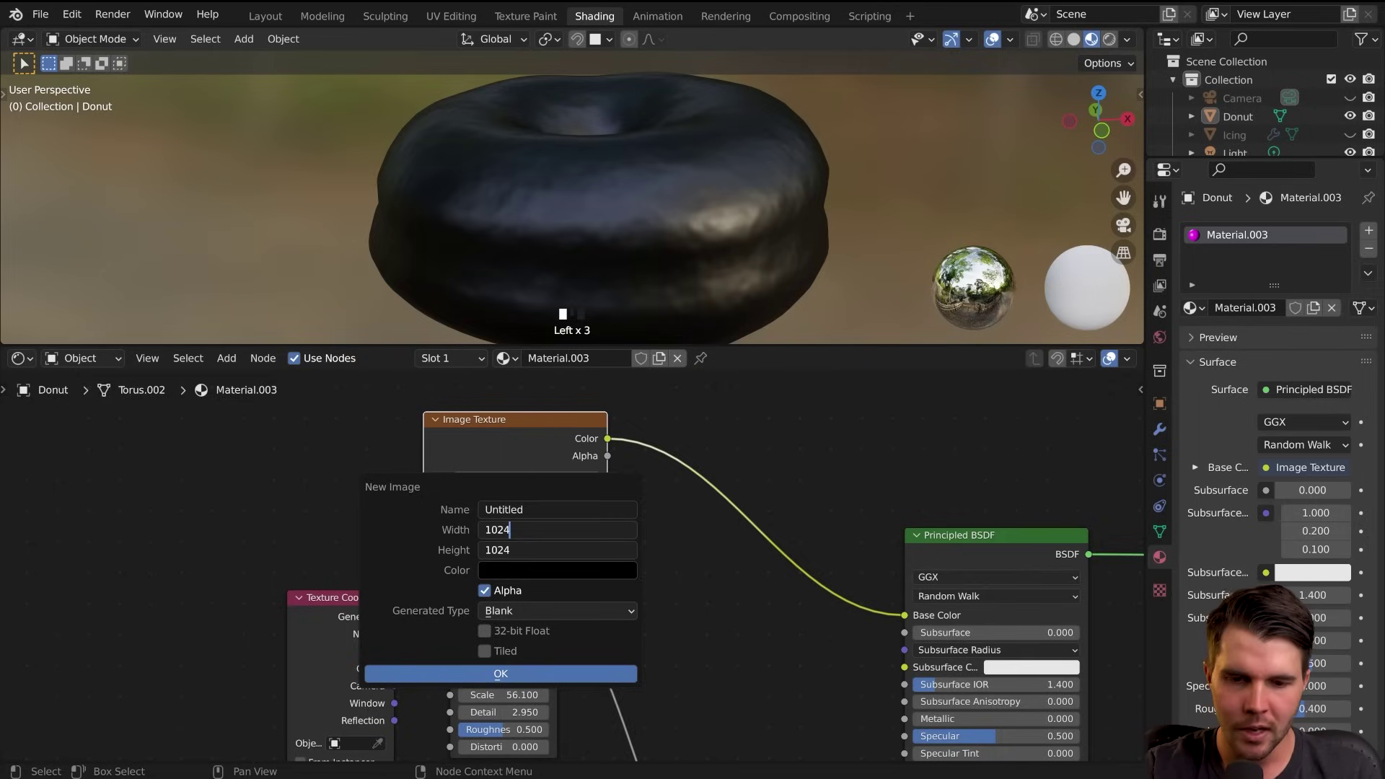
pyautogui.write('/')
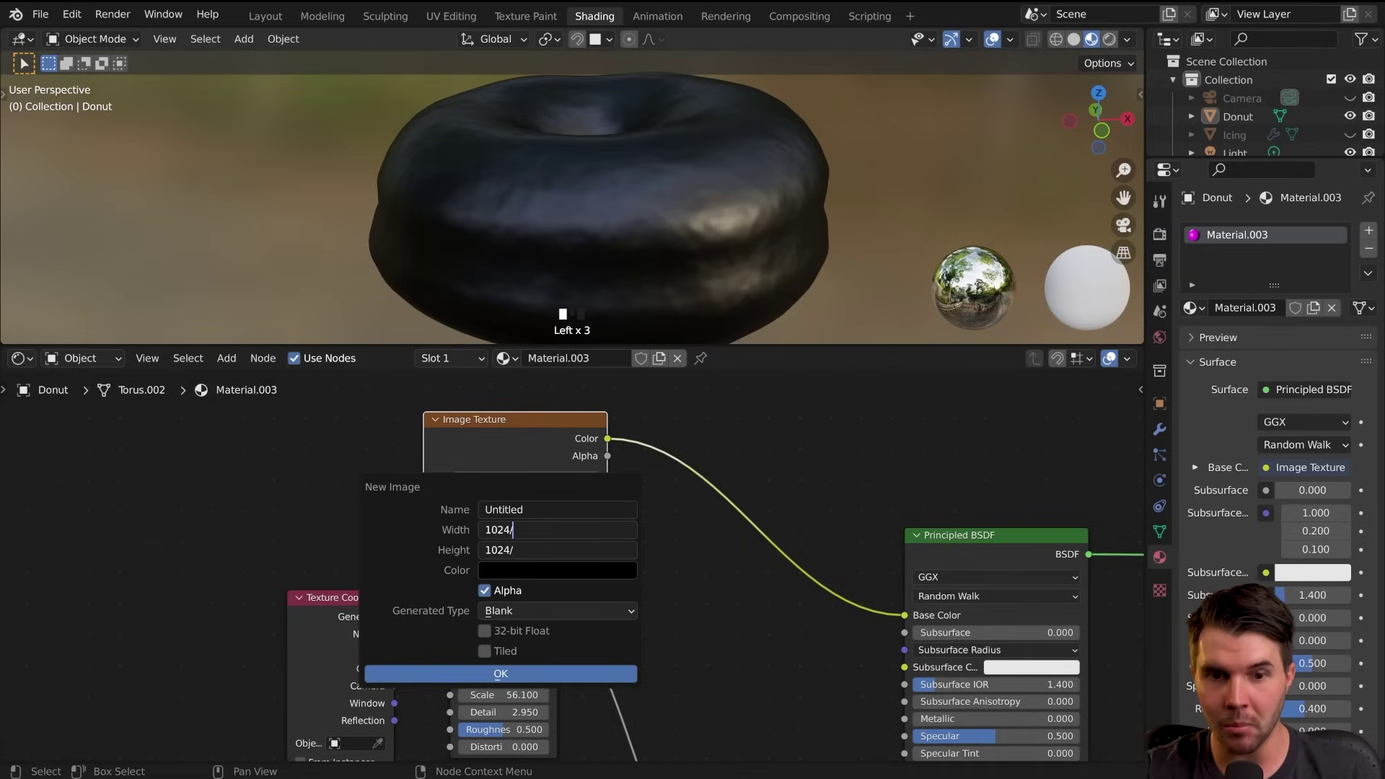
pyautogui.write('2')
pyautogui.press('Return')
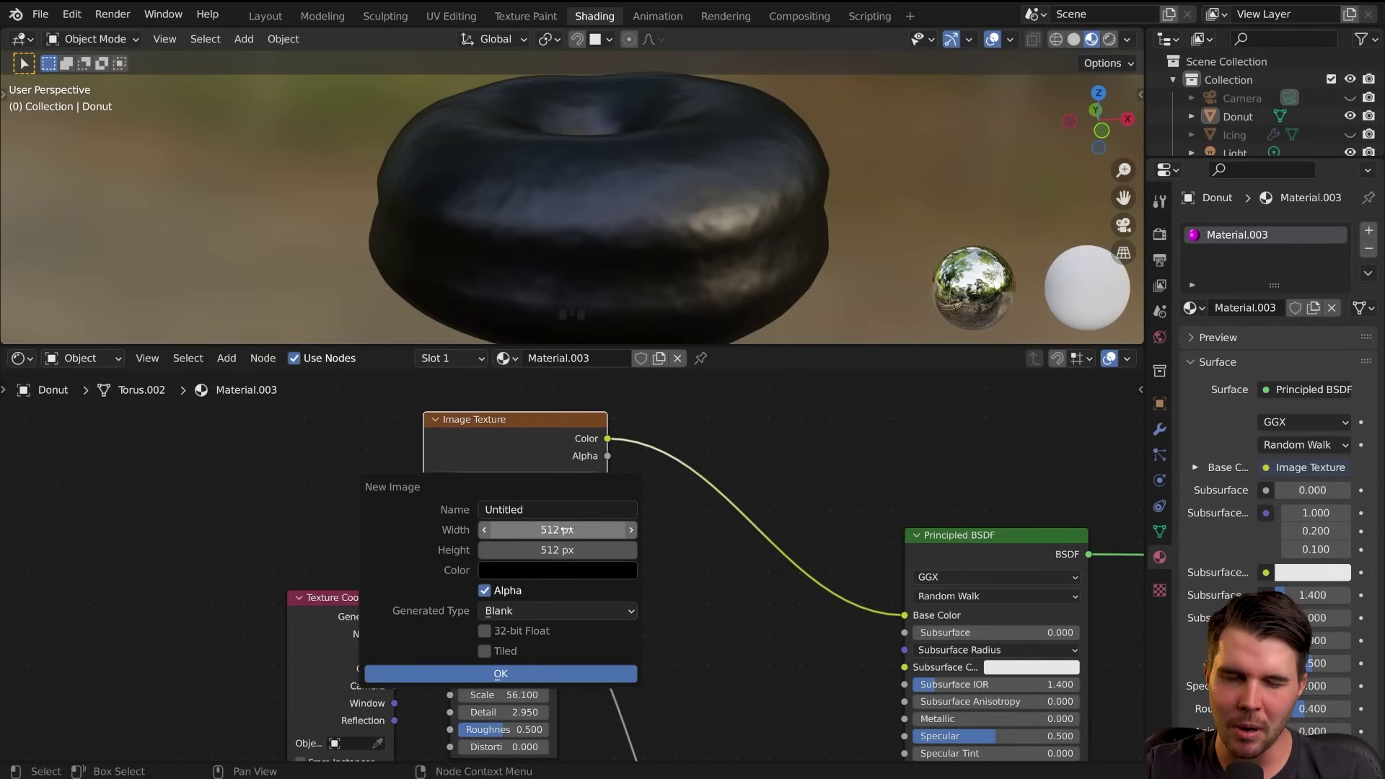
# Try 500 px and 1024 px for the new image's width and height, and return both to 512 px
pyautogui.moveTo(567, 530); pyautogui.dragTo(567, 550)
pyautogui.write('500')
pyautogui.press('Return')
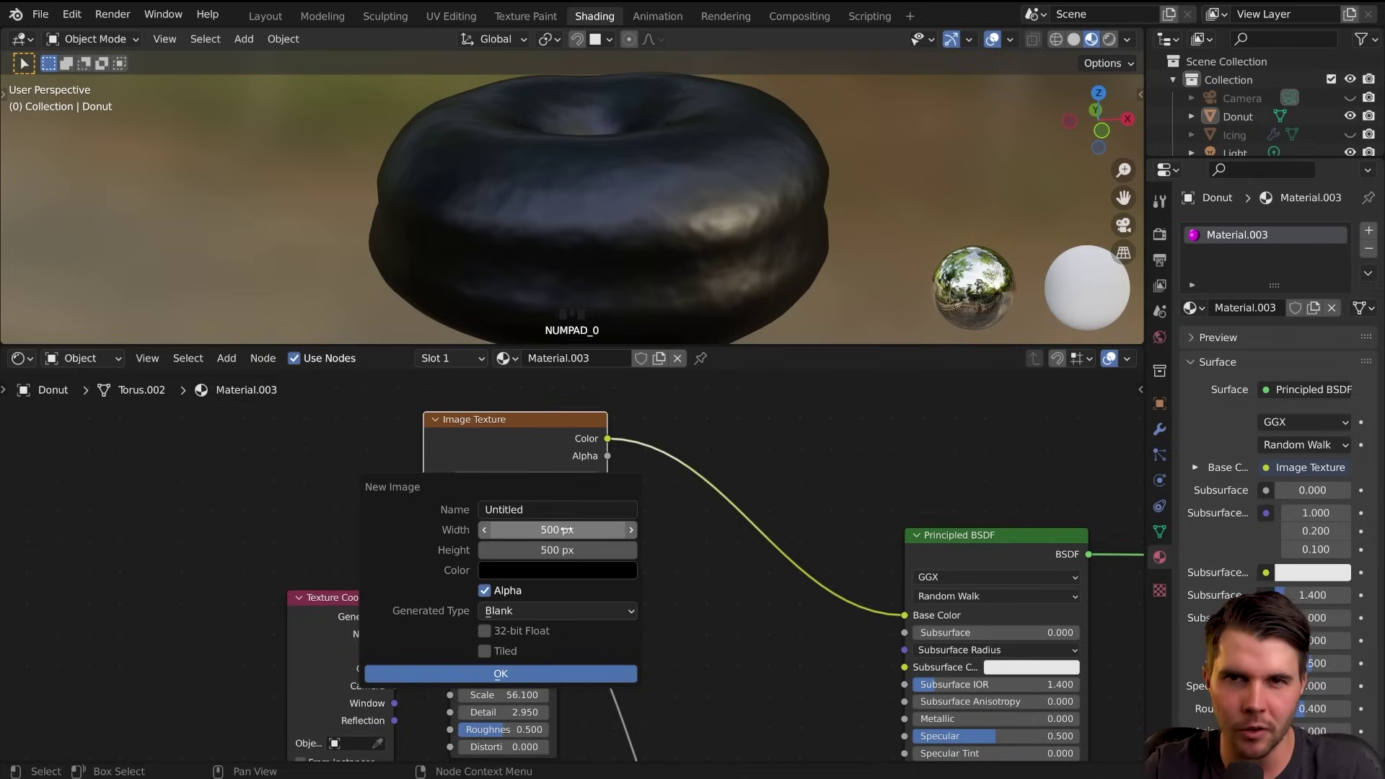
pyautogui.moveTo(567, 530); pyautogui.dragTo(567, 550)
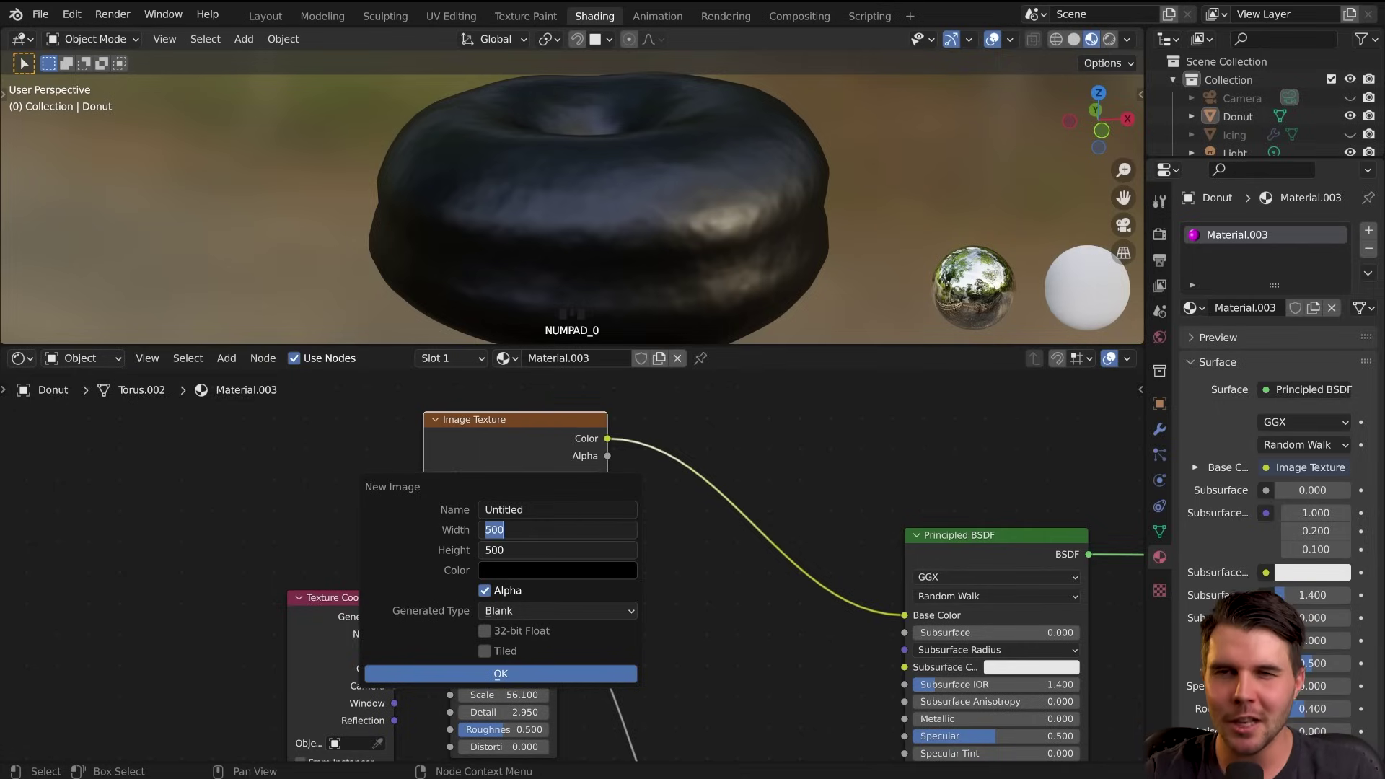
pyautogui.write('1024')
pyautogui.press('Return')
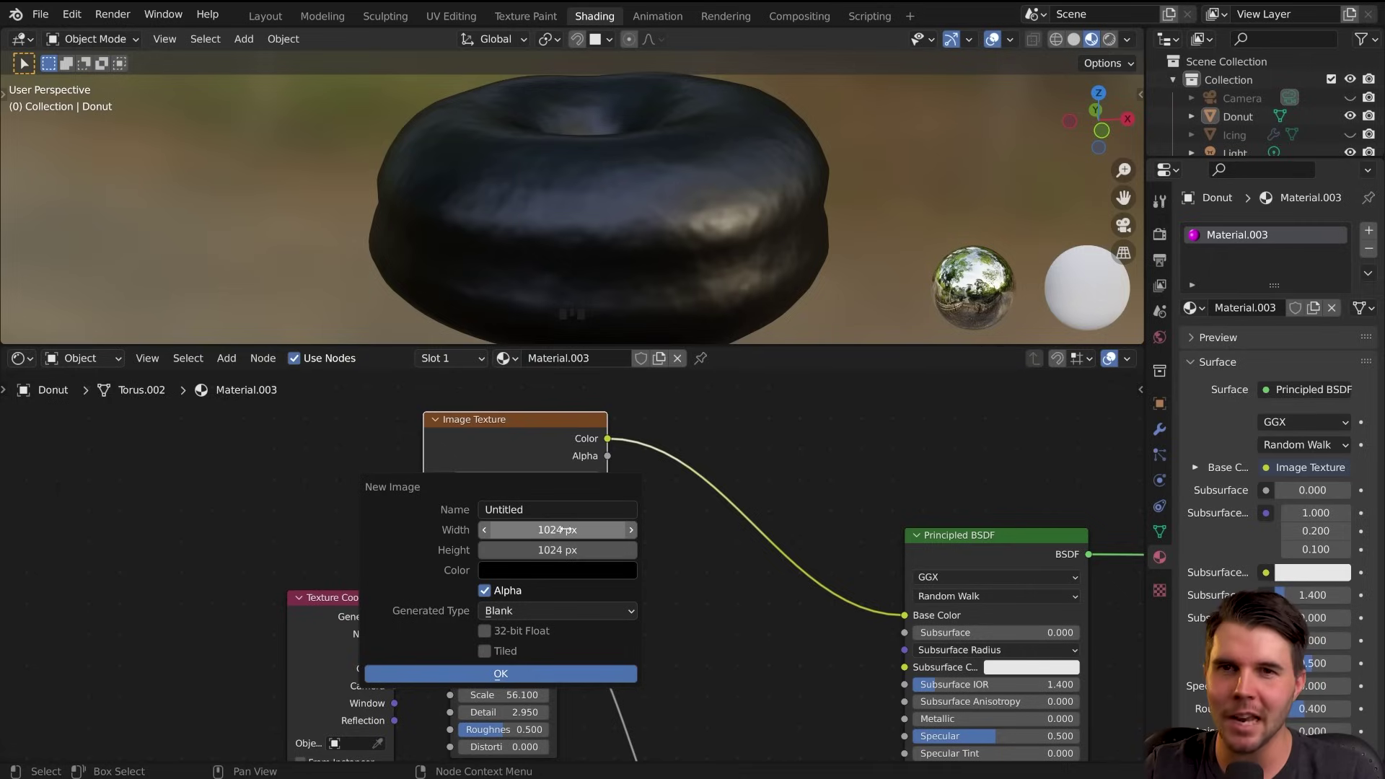
pyautogui.moveTo(564, 531); pyautogui.dragTo(564, 550)
pyautogui.press('End')
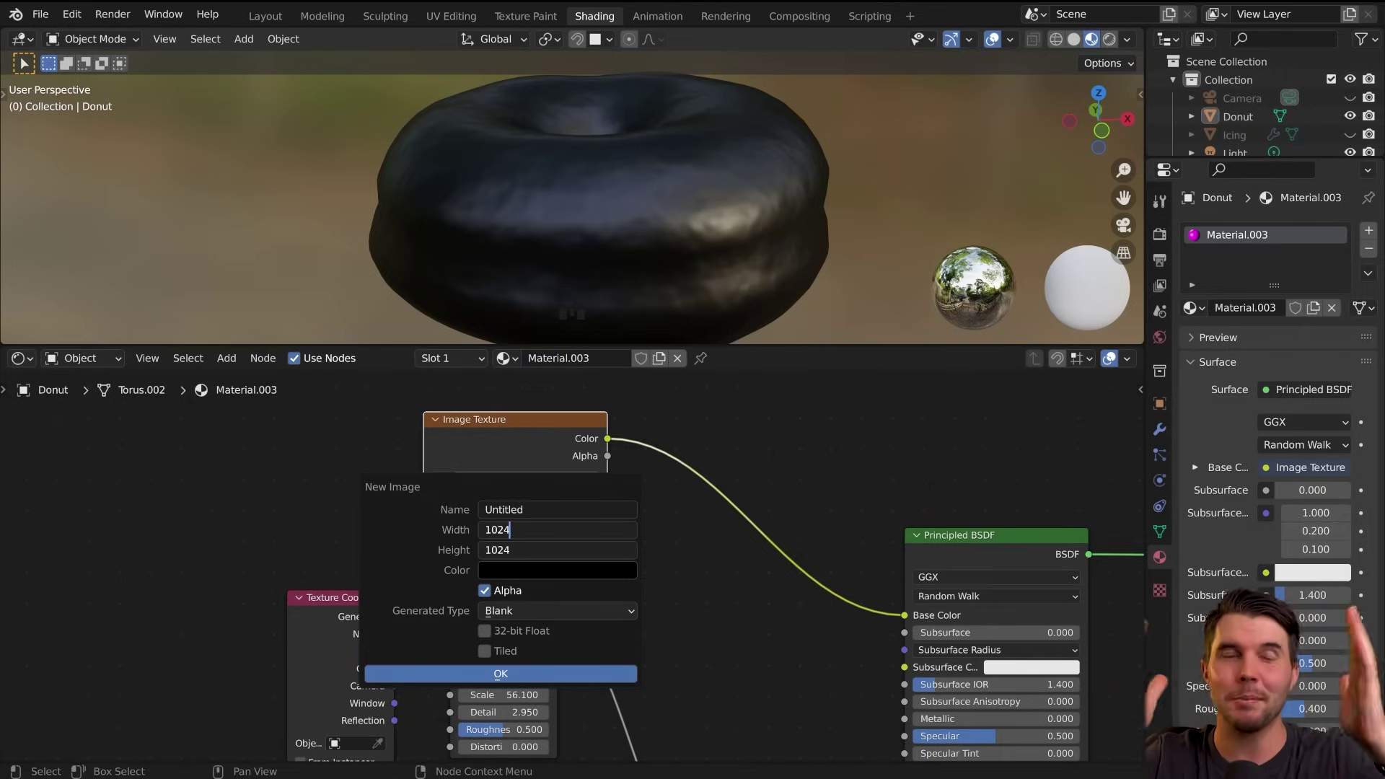
pyautogui.write('/')
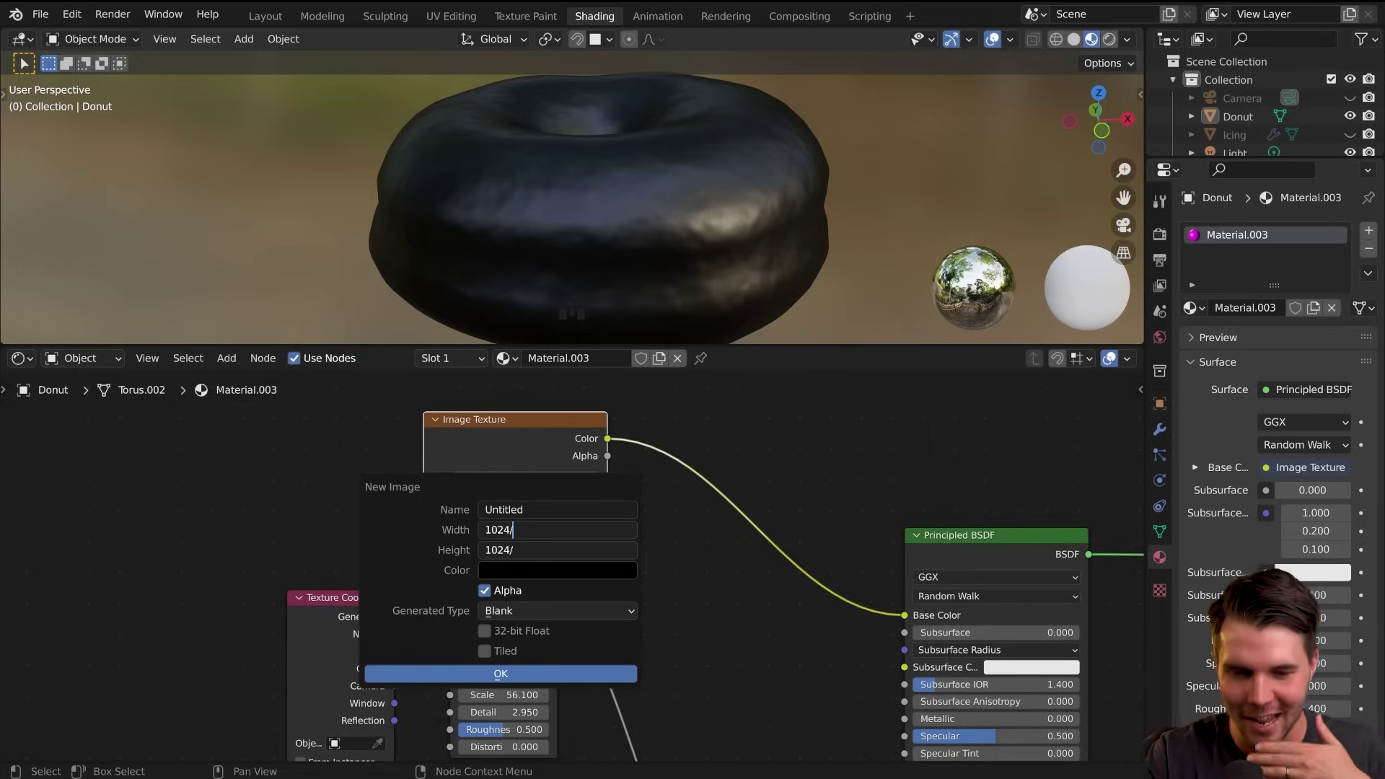
pyautogui.write('2')
pyautogui.press('Return')
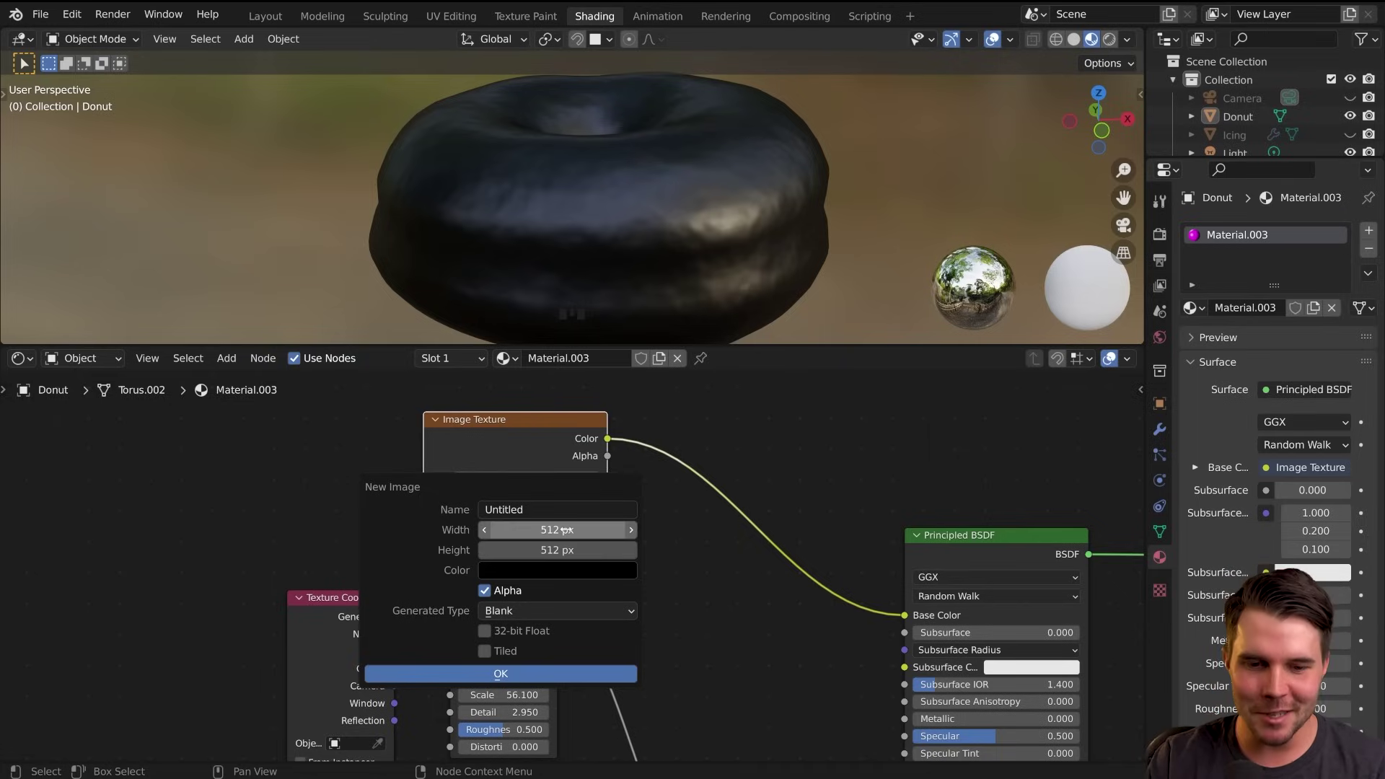
# Set the new image's fill colour to a light golden brown with hue 0.085, saturation 0.646 and value 0.808
pyautogui.click(540, 570)
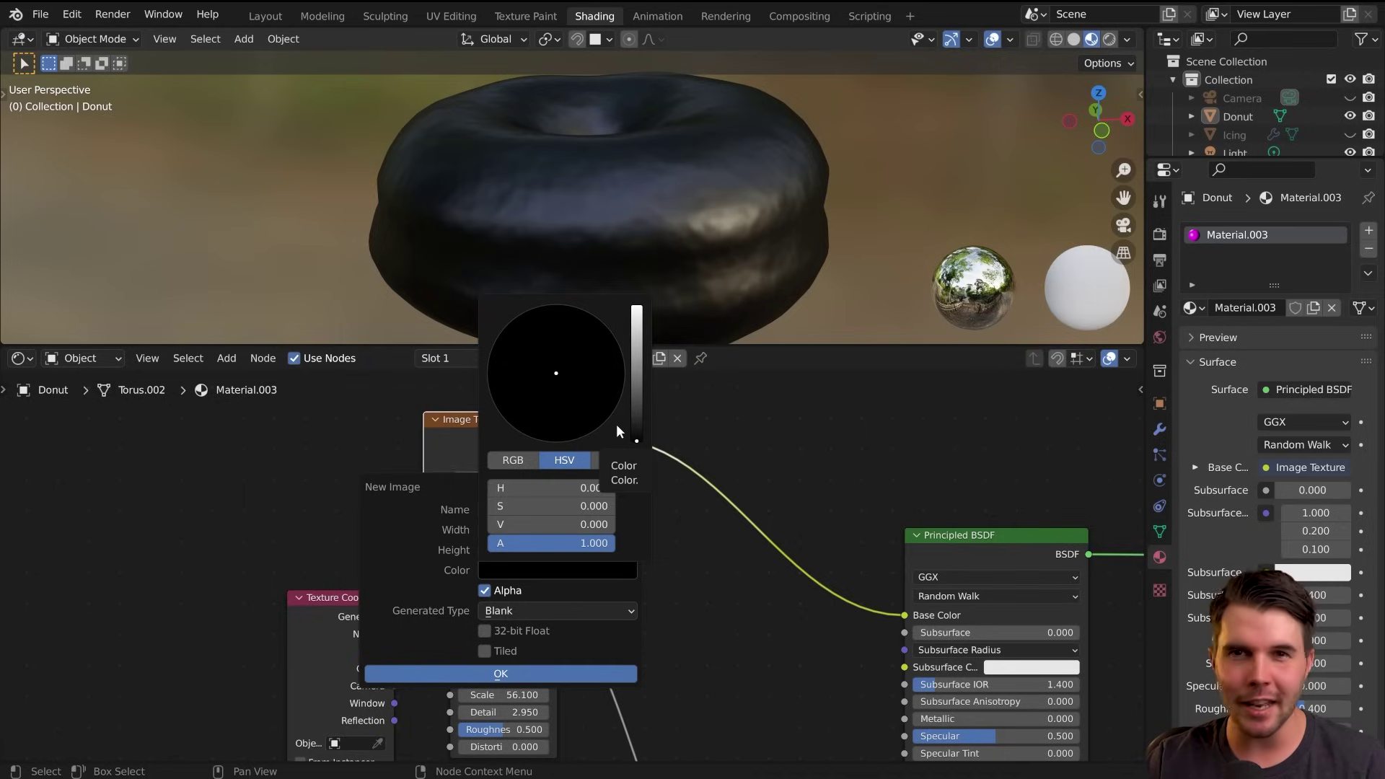
pyautogui.moveTo(635, 434); pyautogui.dragTo(636, 341)
pyautogui.click(539, 401)
pyautogui.moveTo(540, 400); pyautogui.dragTo(533, 411)
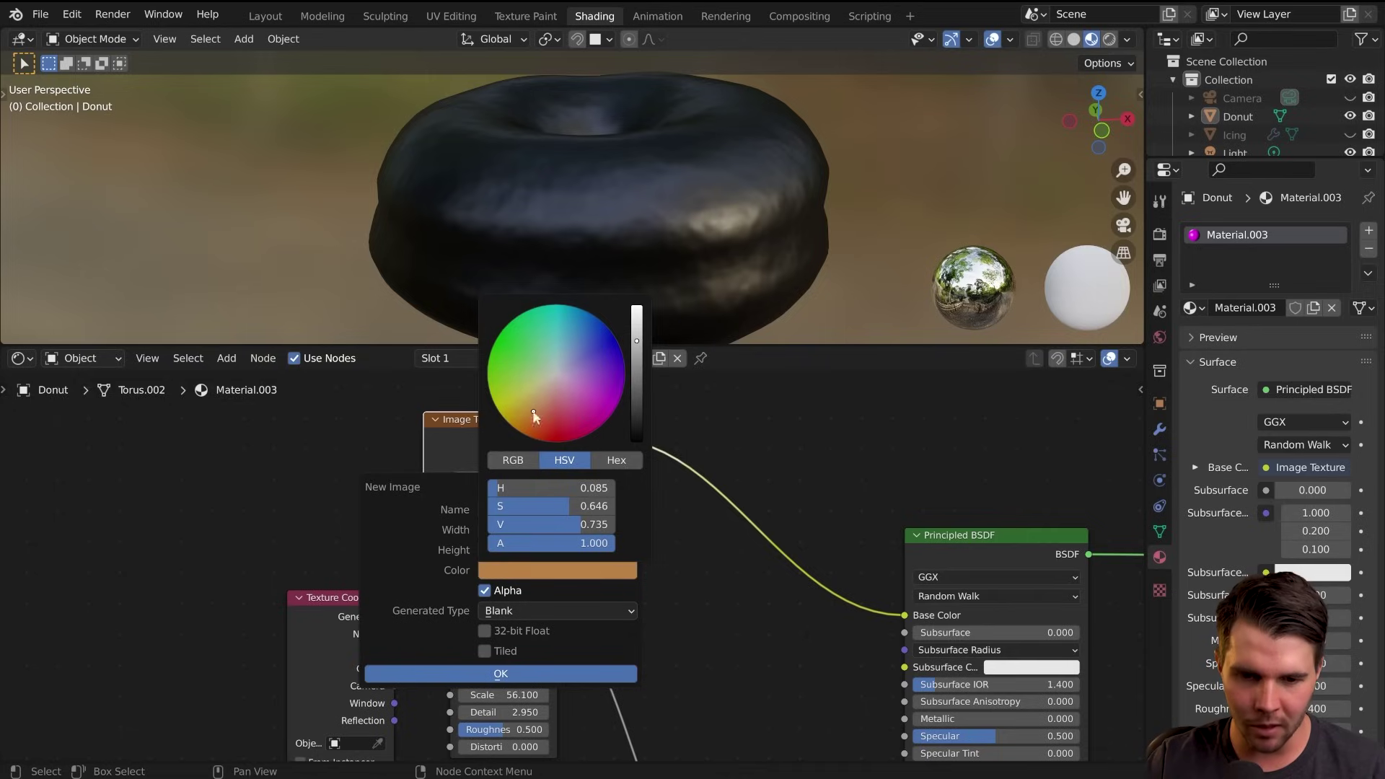
pyautogui.moveTo(637, 343); pyautogui.dragTo(636, 326)
pyautogui.moveTo(599, 524); pyautogui.dragTo(593, 525)
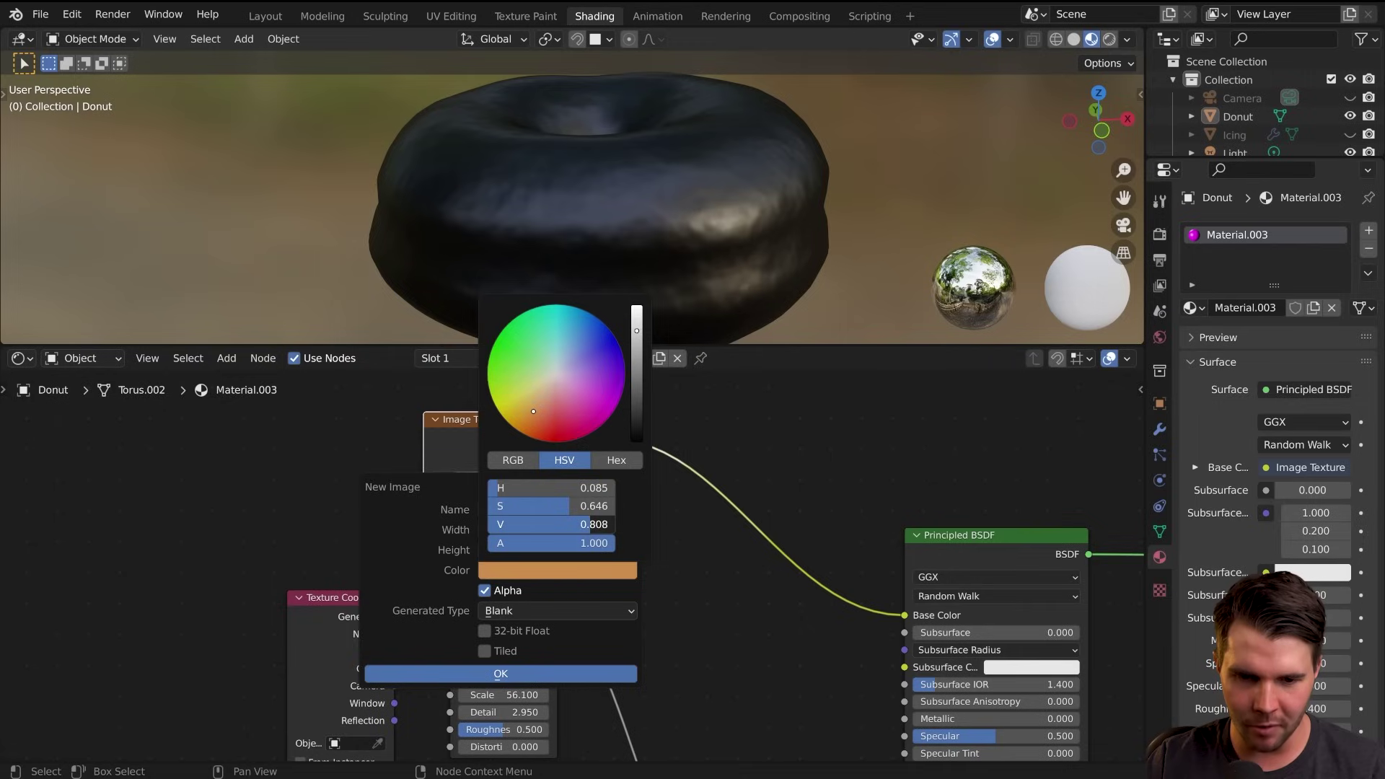
pyautogui.moveTo(594, 524); pyautogui.dragTo(566, 505)
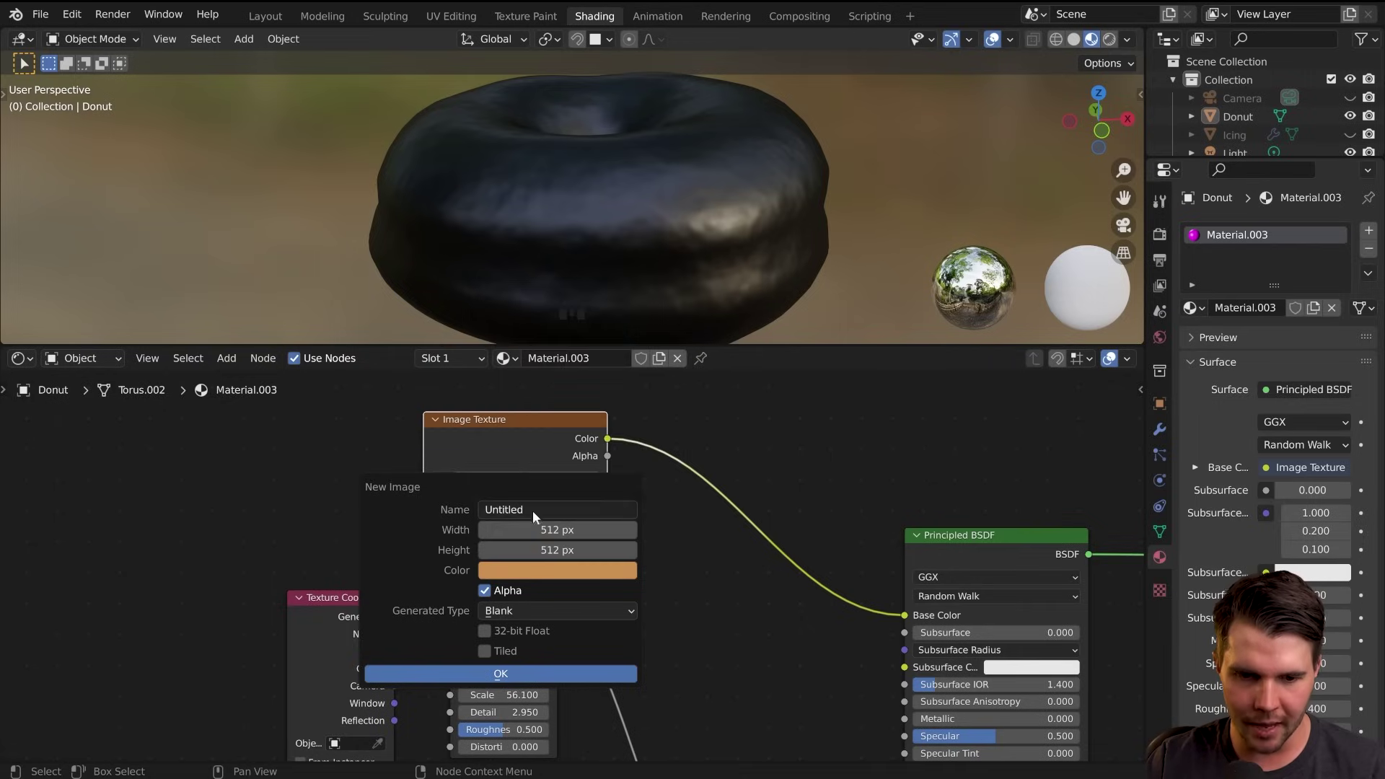
# Name the new image Donut Base, disable Alpha and create it
pyautogui.click(532, 510)
pyautogui.write('Donut')
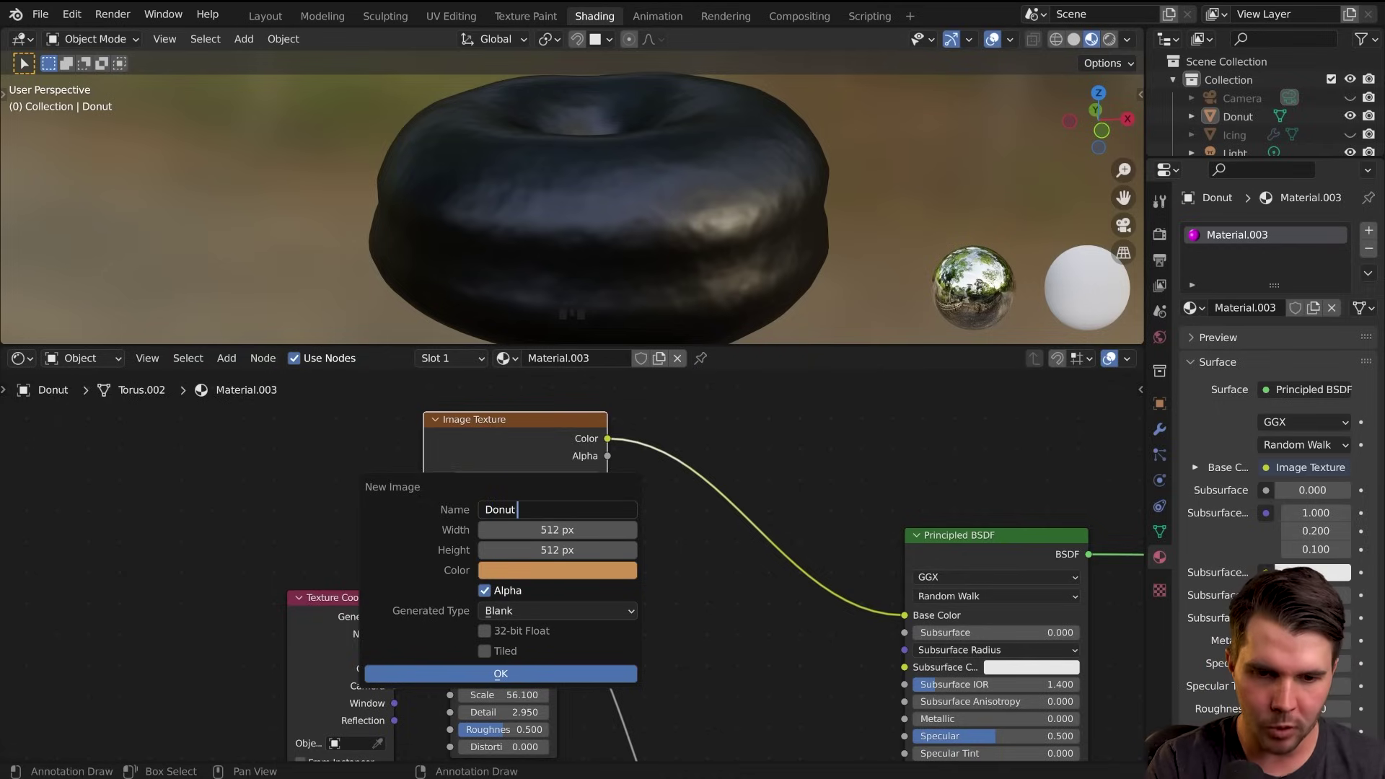
pyautogui.write(' Base')
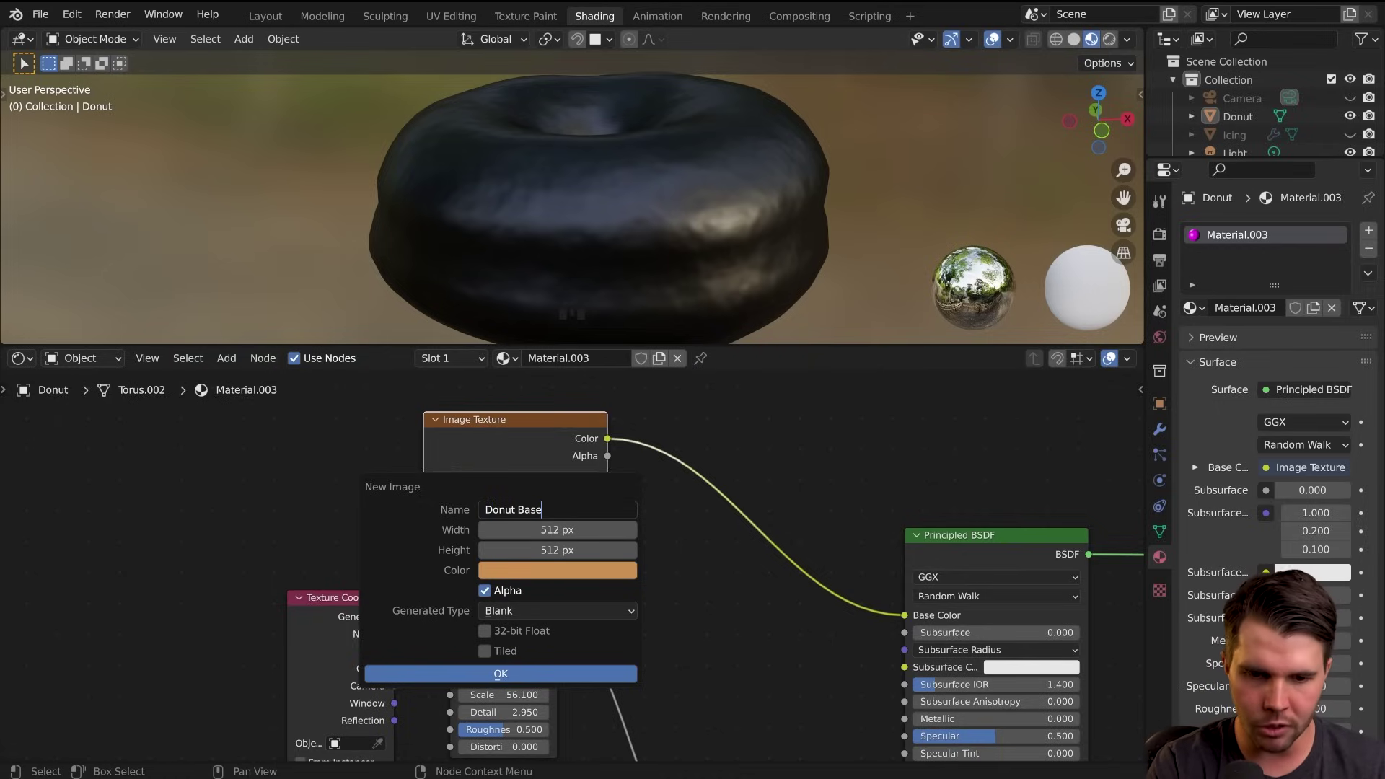
pyautogui.press('Return')
pyautogui.click(518, 590)
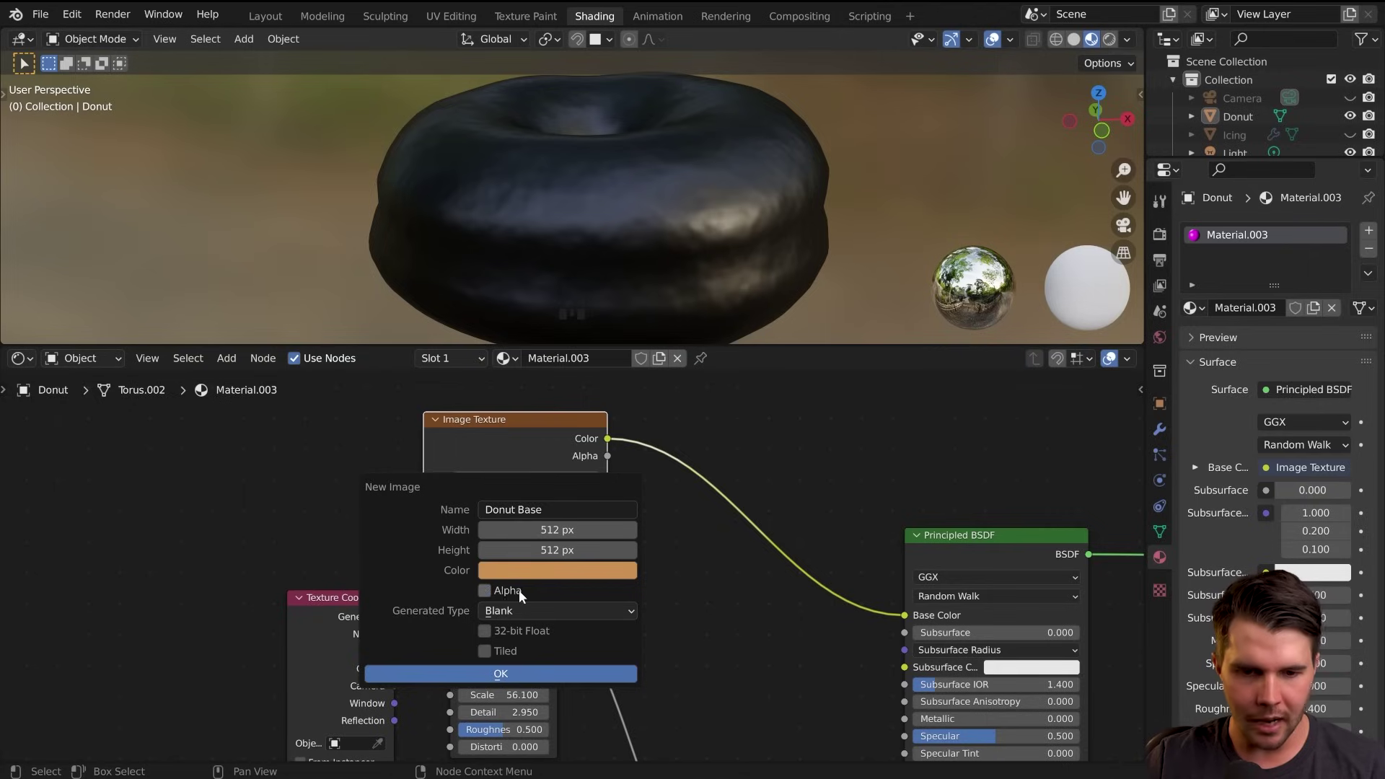
pyautogui.click(501, 675)
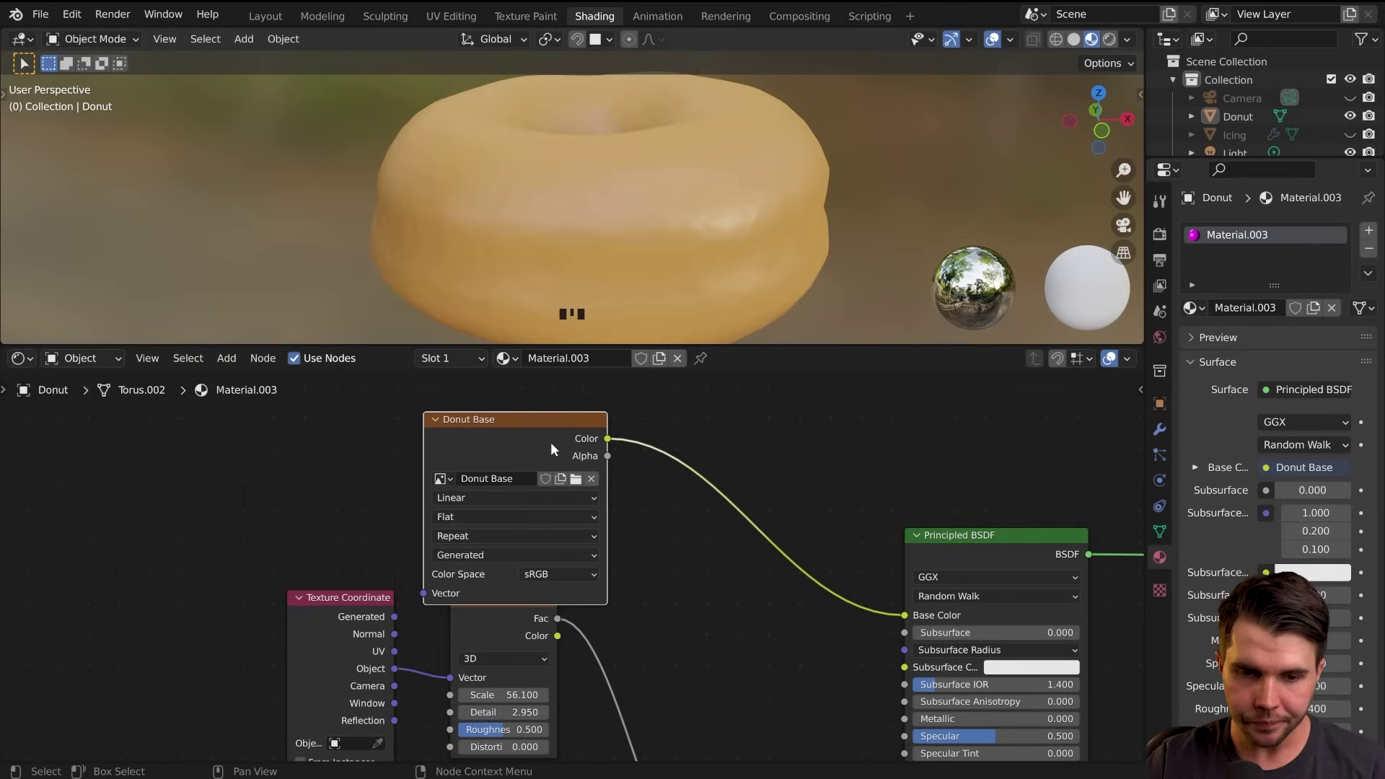
# Cut and reconnect the link from Donut Base's Color output to Base Color, and move the Donut Base node slightly up
pyautogui.moveTo(548, 443); pyautogui.dragTo(555, 423)
pyautogui.scroll(-2, 686, 464)
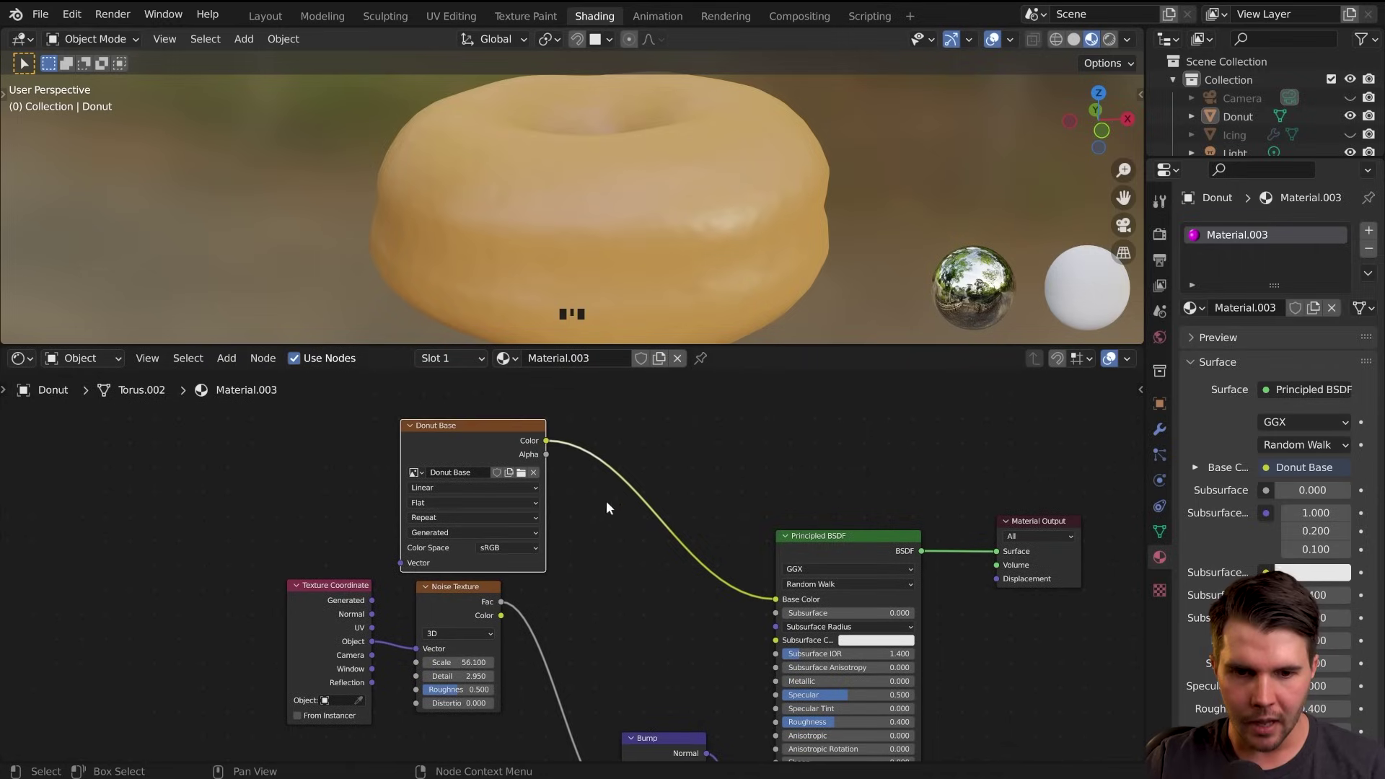
pyautogui.keyDown('ctrl'); pyautogui.moveTo(651, 565); pyautogui.dragTo(830, 605, button='right'); pyautogui.keyUp('ctrl')
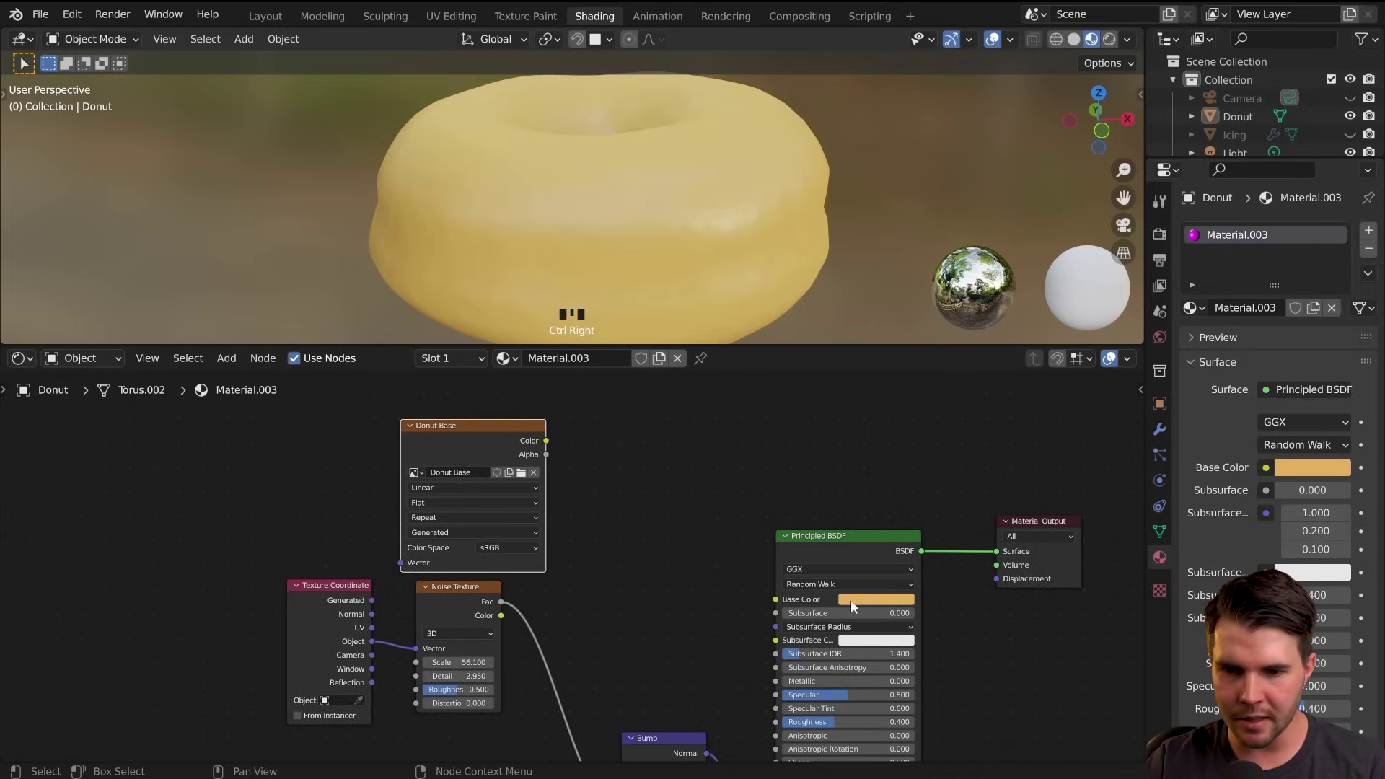
pyautogui.moveTo(546, 440); pyautogui.dragTo(774, 598)
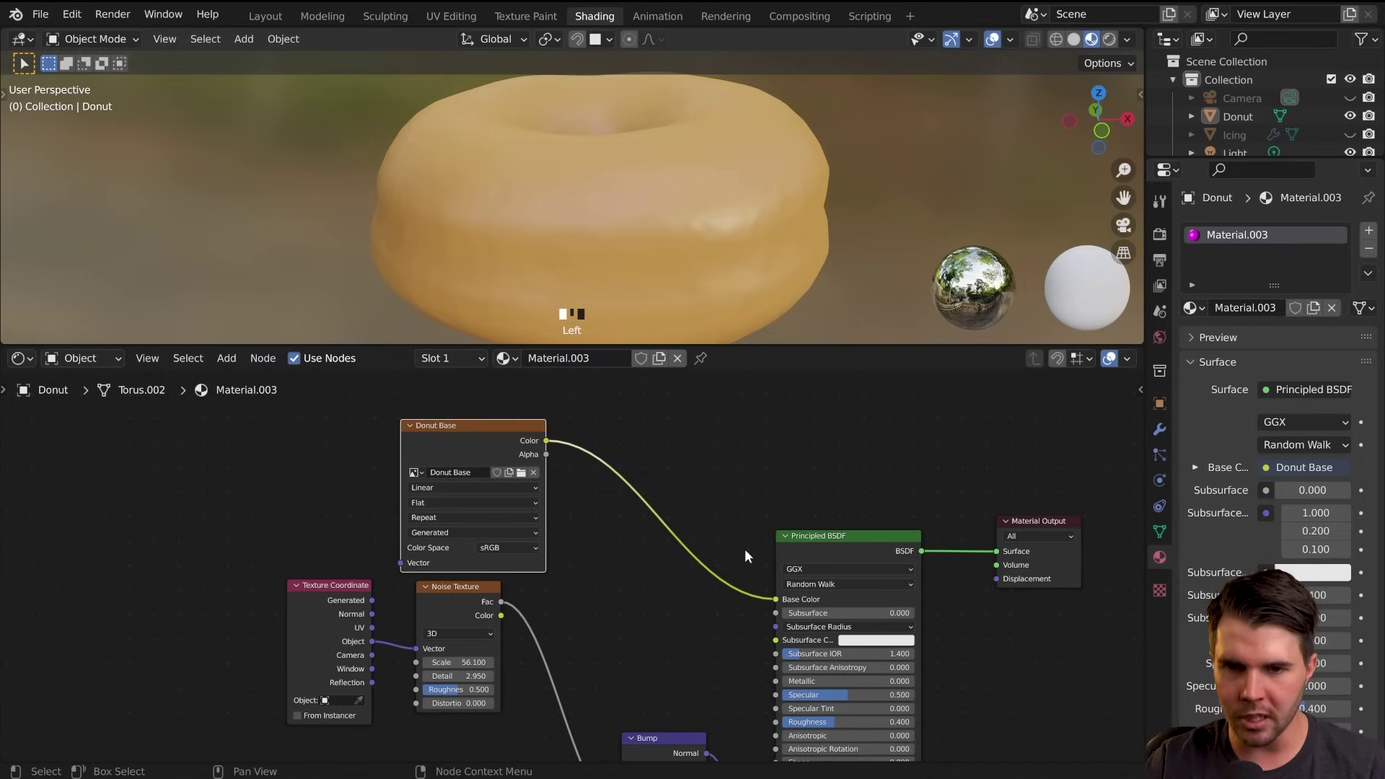
pyautogui.moveTo(479, 443)
pyautogui.mouseDown()
pyautogui.moveTo(490, 429)
pyautogui.moveTo(474, 425)
pyautogui.mouseUp()
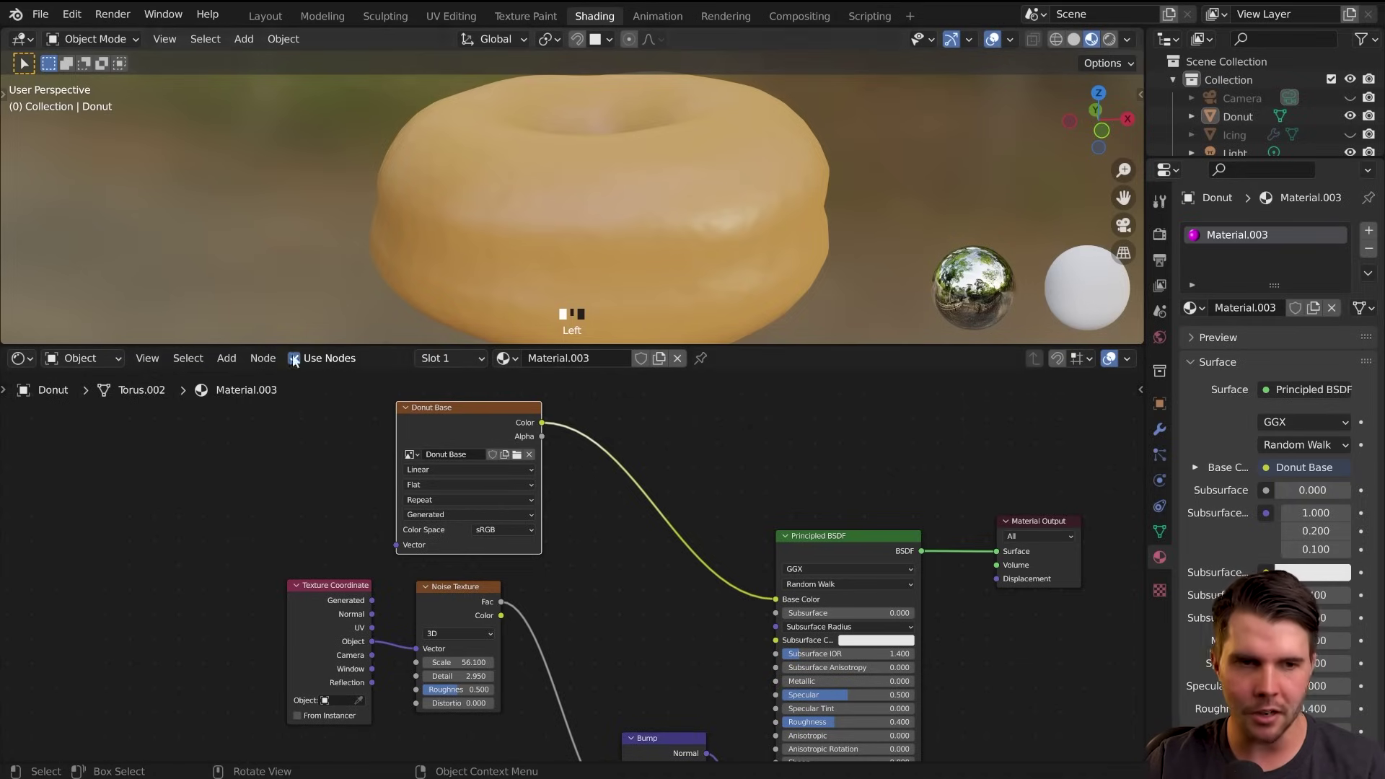
# Switch to the Texture Paint workspace, browse the render and object data properties, and return to the Draw brush's tool settings
pyautogui.click(530, 16)
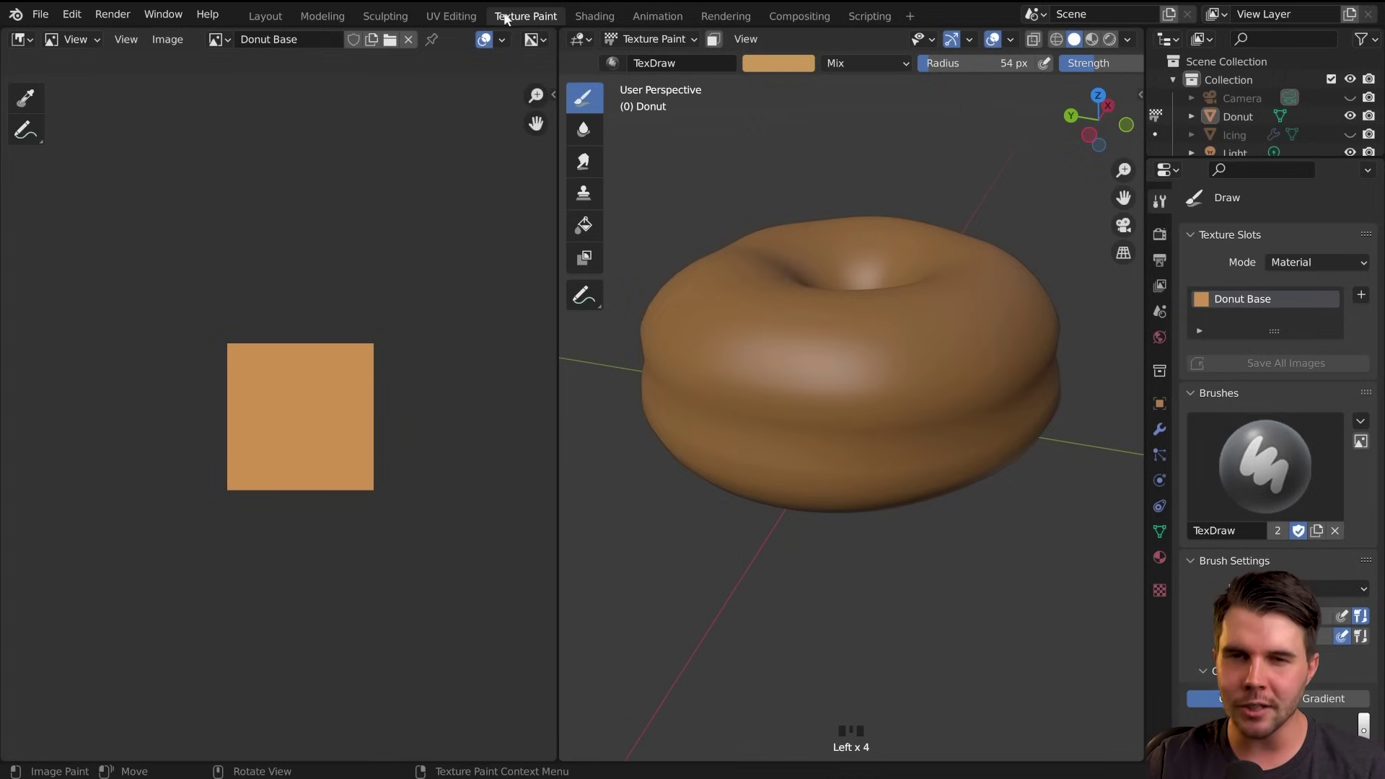
pyautogui.click(1159, 233)
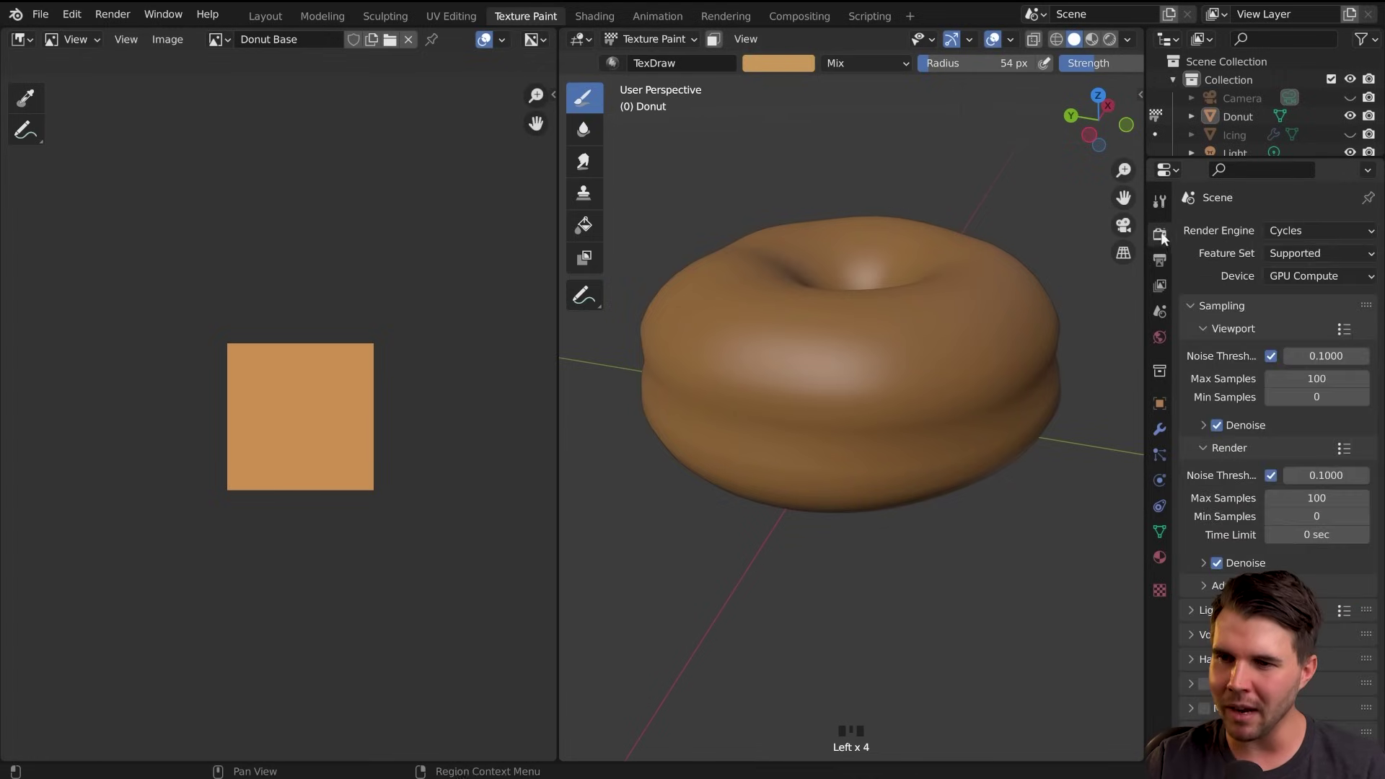
pyautogui.click(1159, 480)
pyautogui.click(1160, 531)
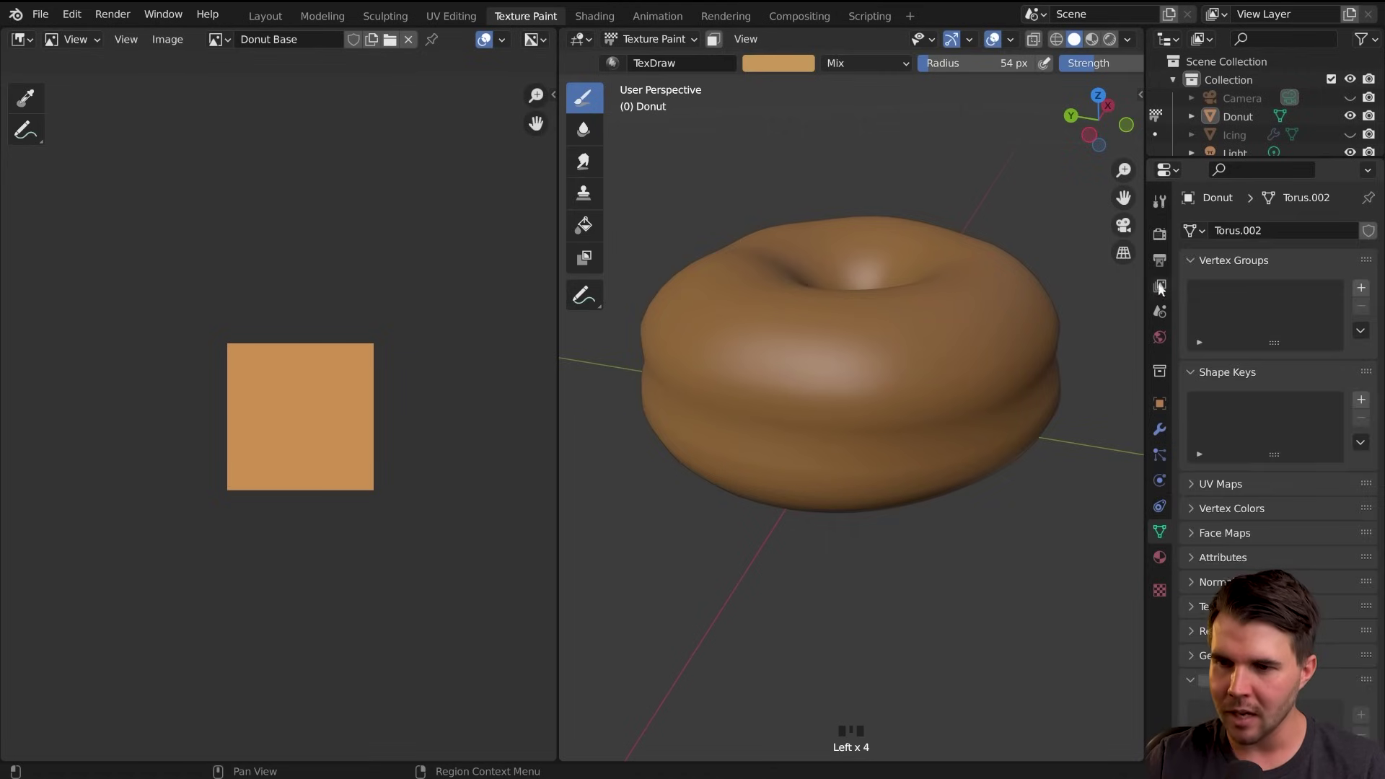
pyautogui.click(1161, 204)
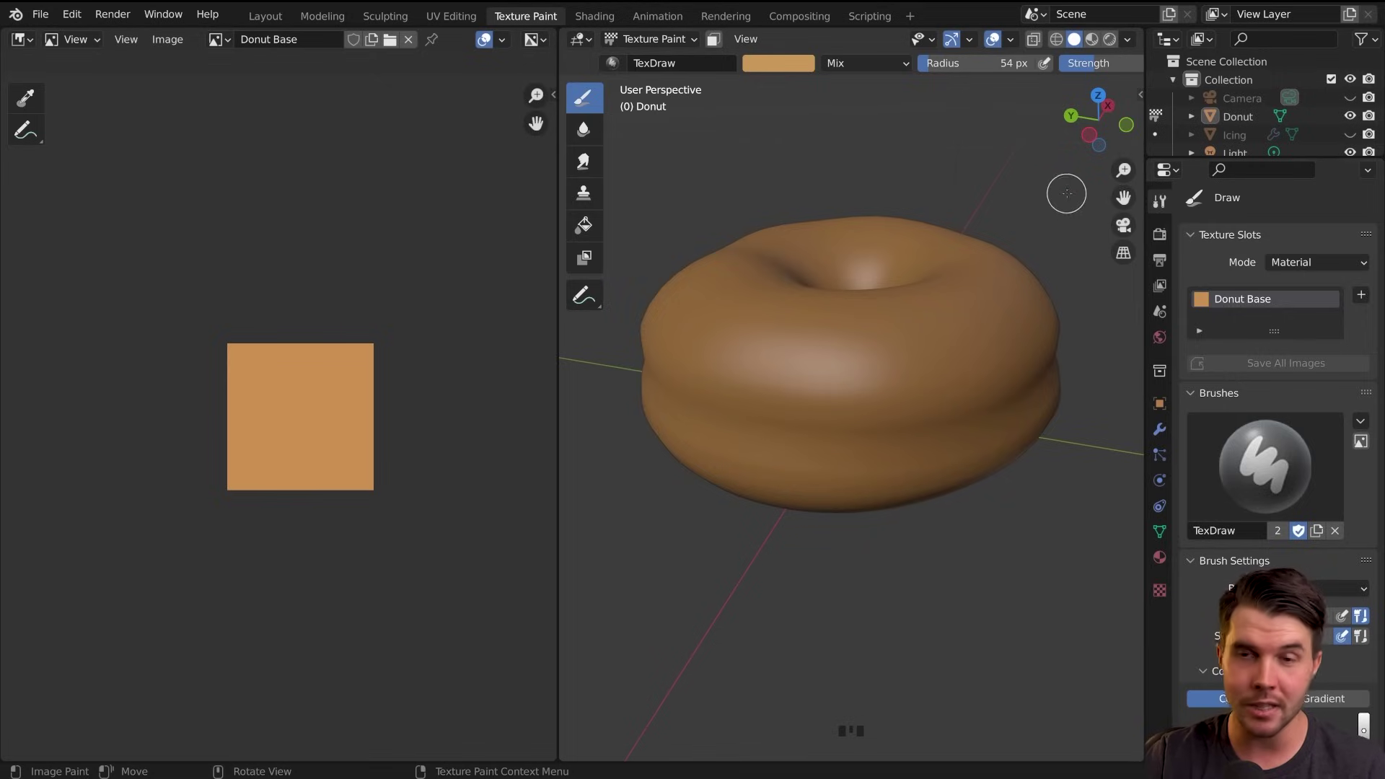
# Choose Texture Paint as the interaction mode and select Donut Base as the active texture slot
pyautogui.click(632, 37)
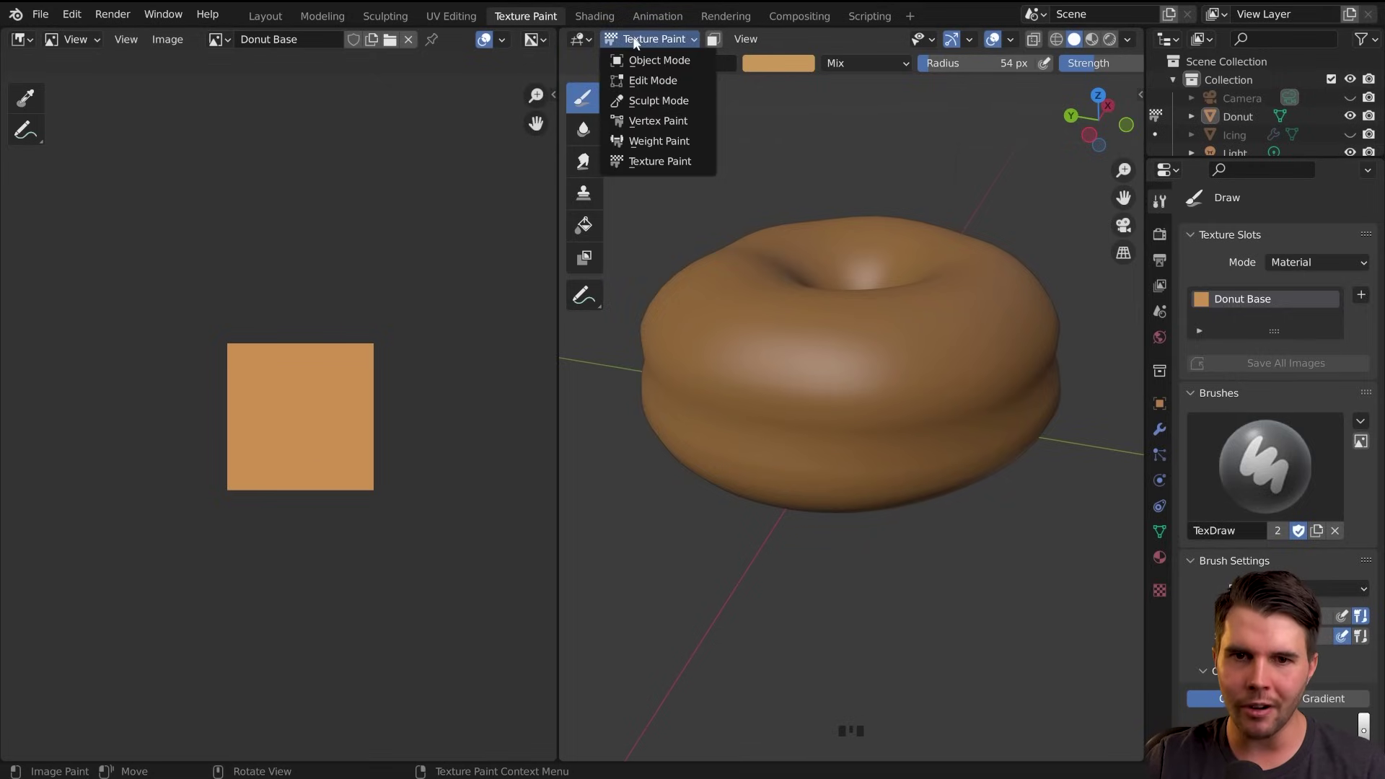
pyautogui.click(664, 159)
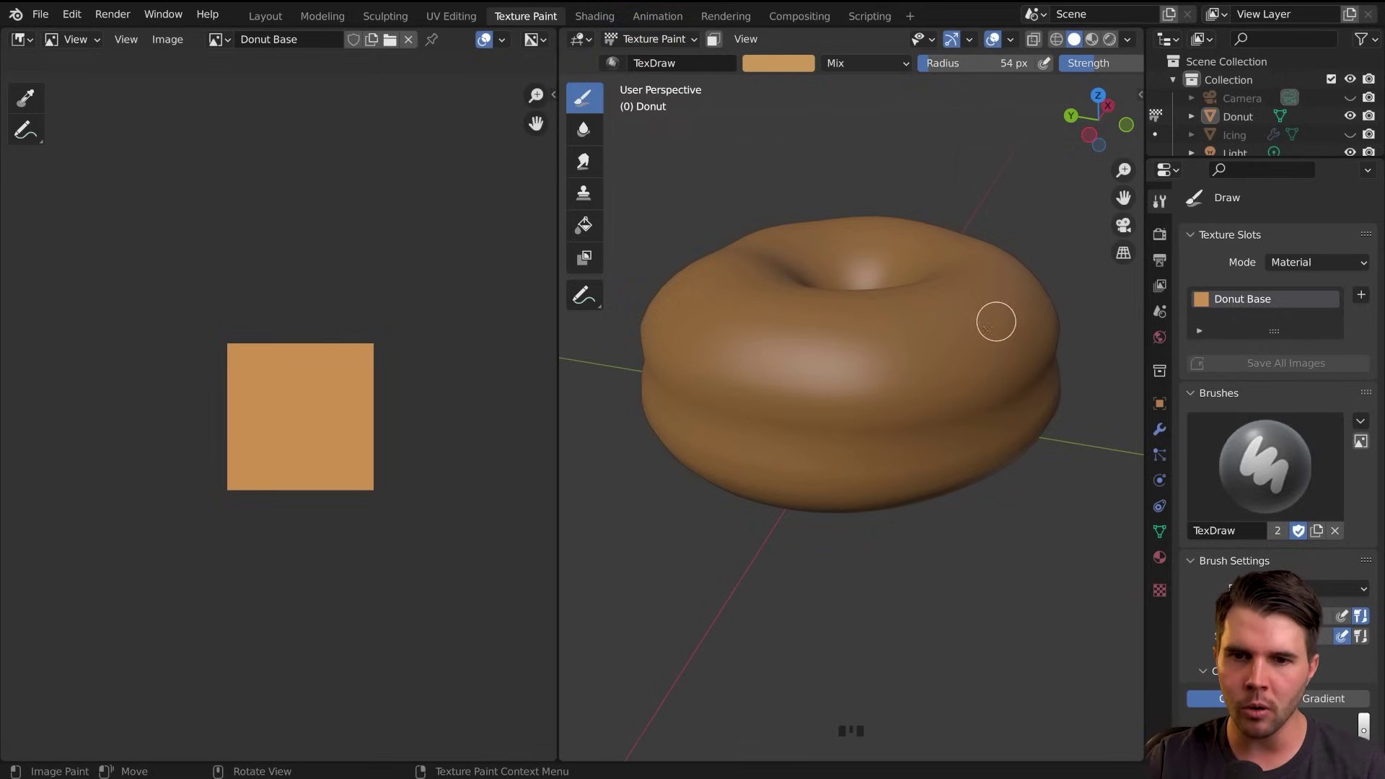
pyautogui.doubleClick(1225, 298)
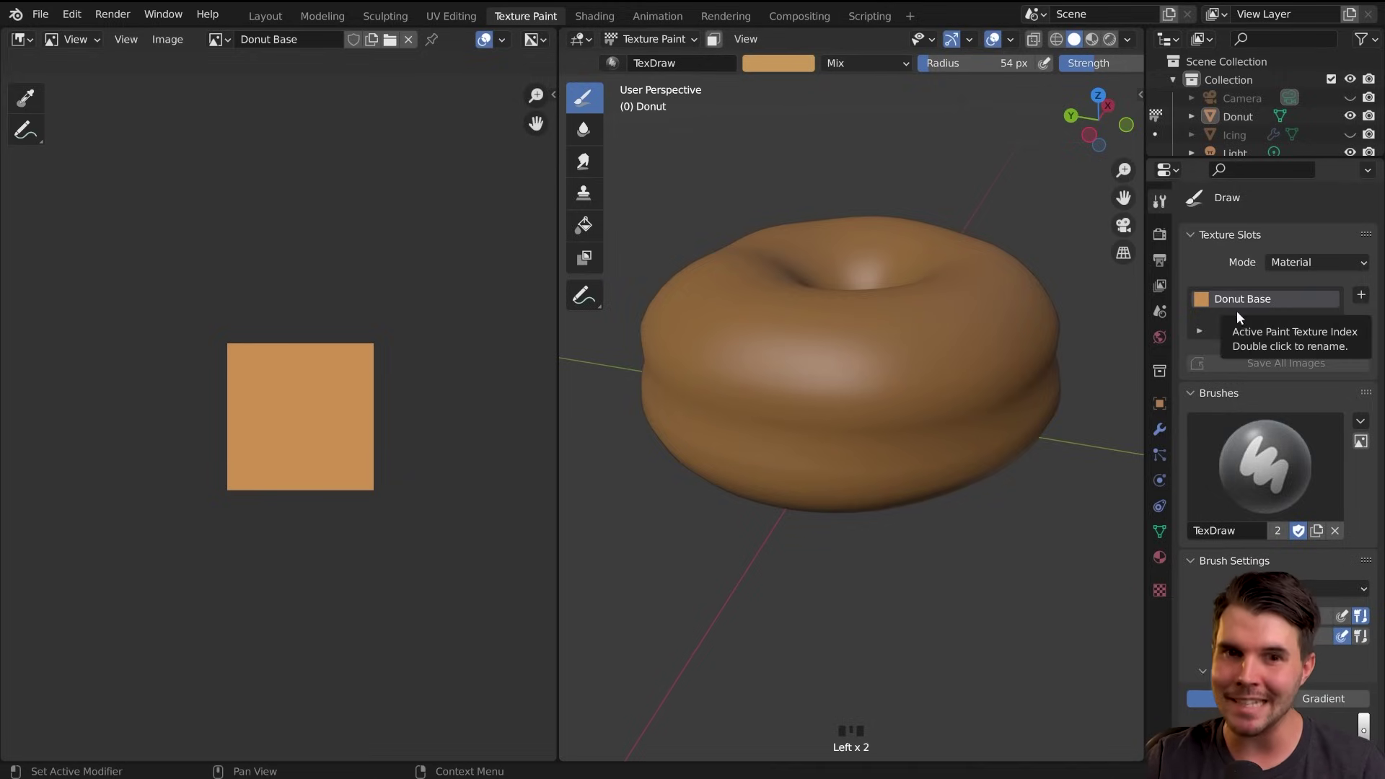
# Show Feature-Glazed-Doughnuts.jpg in the image editor and switch the editor back to Donut Base
pyautogui.scroll(4, 296, 364)
pyautogui.scroll(2, 283, 362)
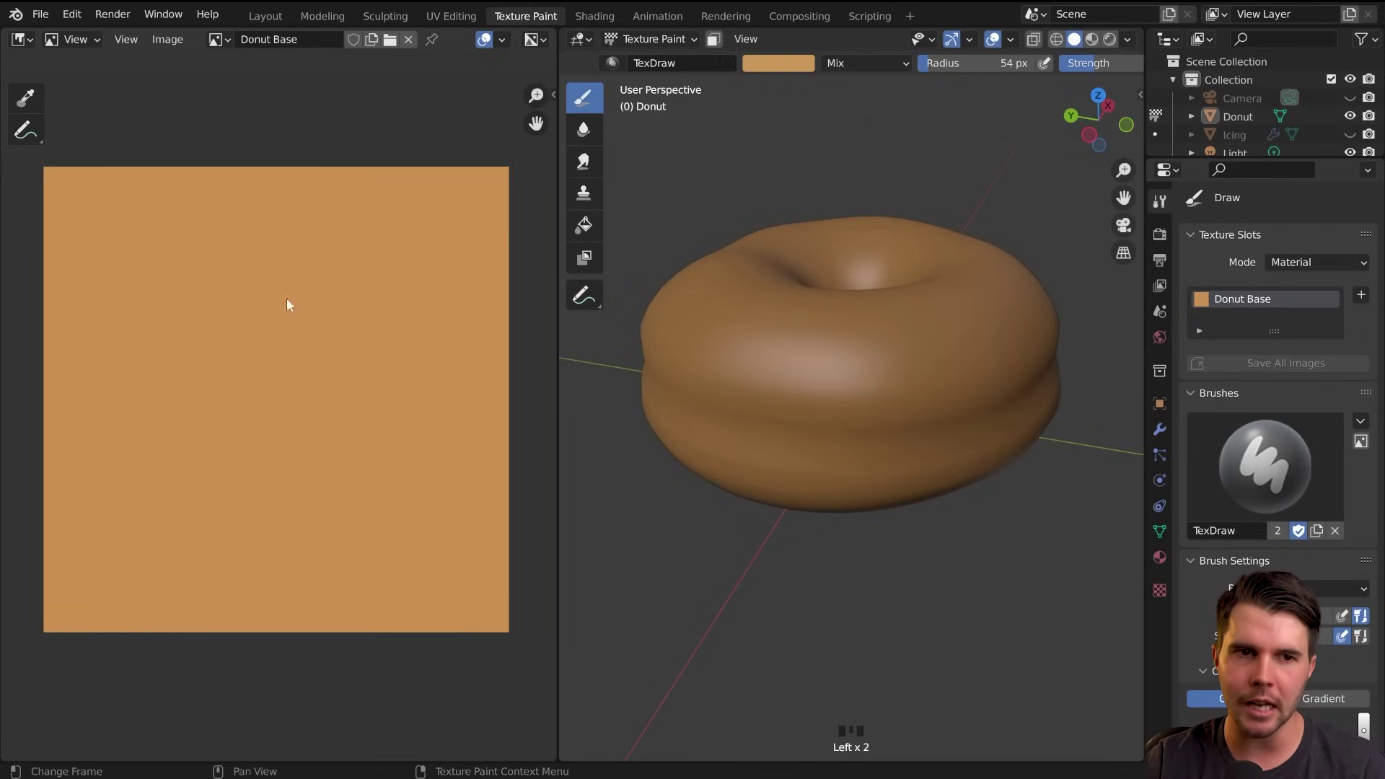
pyautogui.click(217, 39)
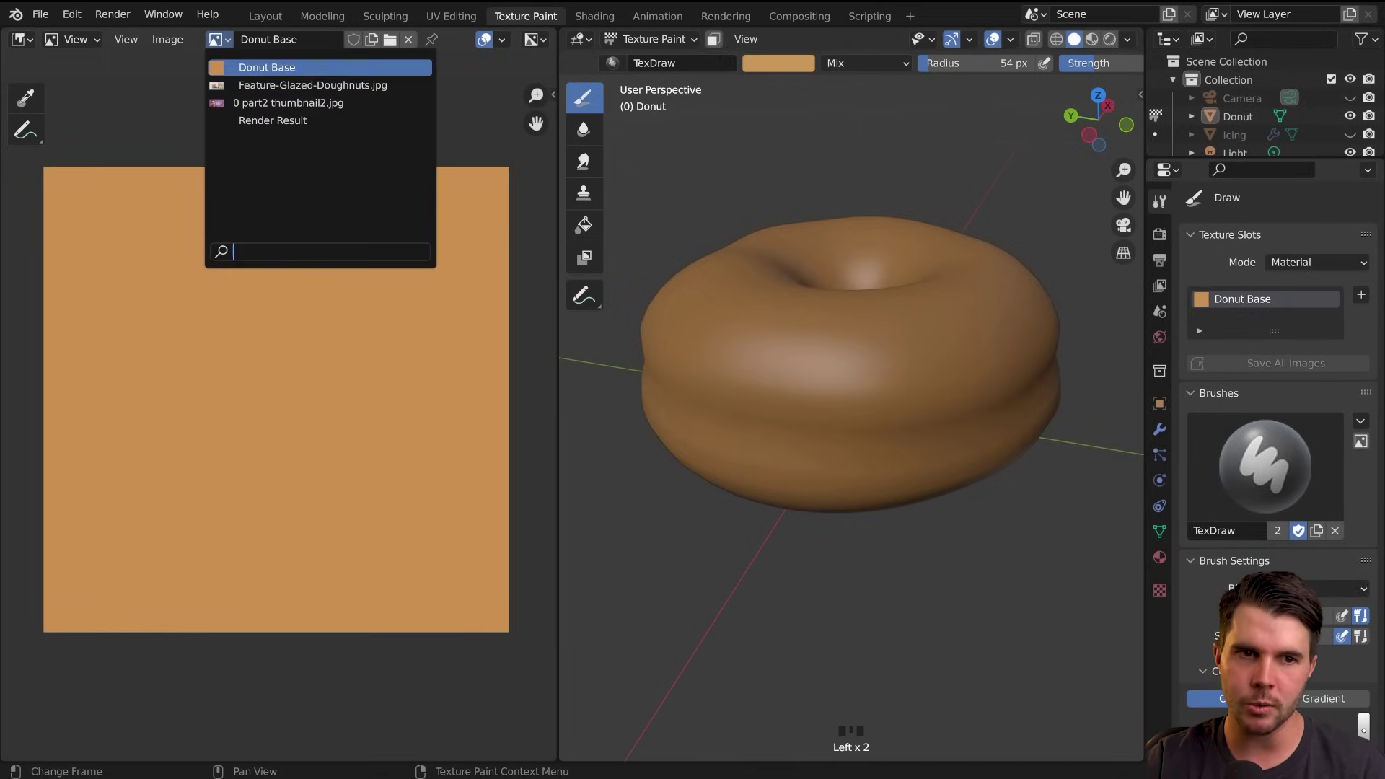
pyautogui.click(238, 85)
pyautogui.click(216, 39)
pyautogui.click(231, 67)
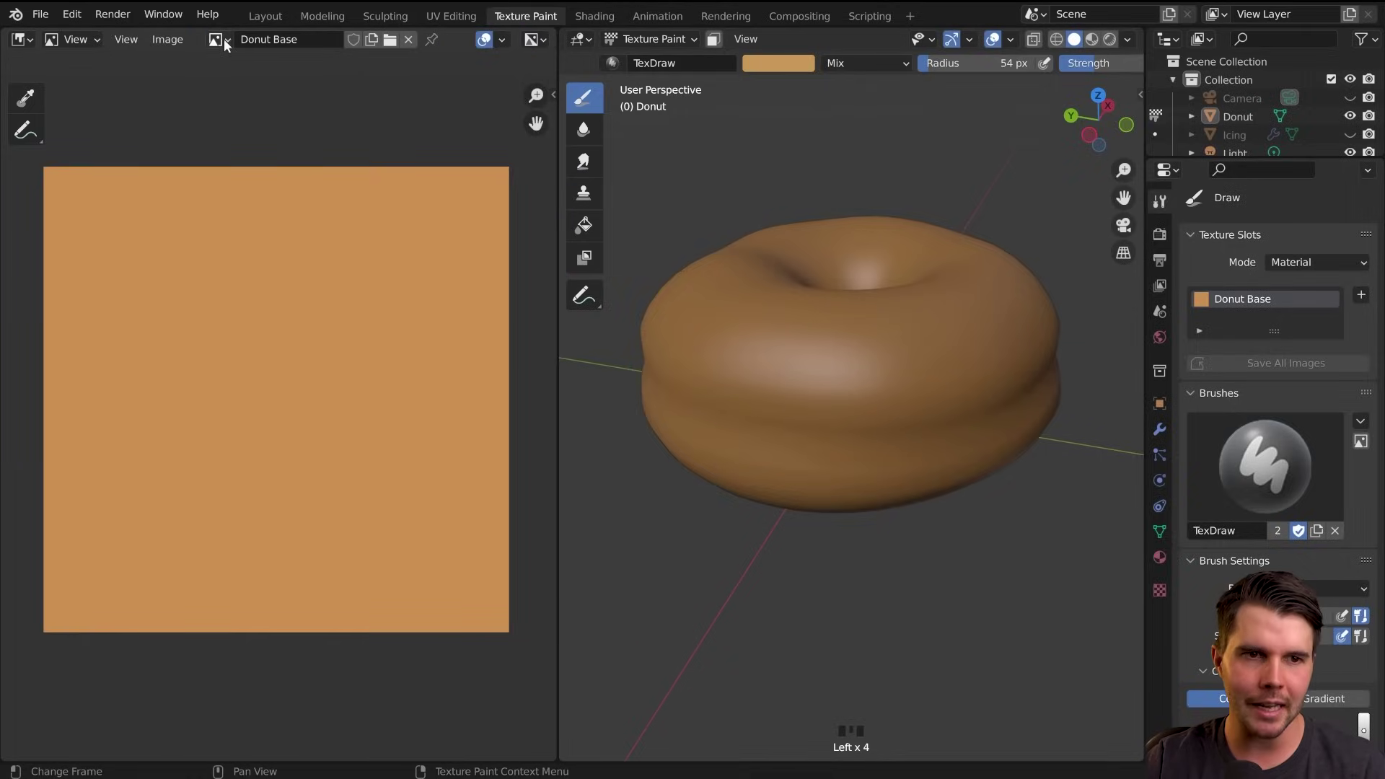
# Set the brush colour to bright green (H 0.296, S 0.759, V 0.800) and paint strokes across the donut's side
pyautogui.click(84, 38)
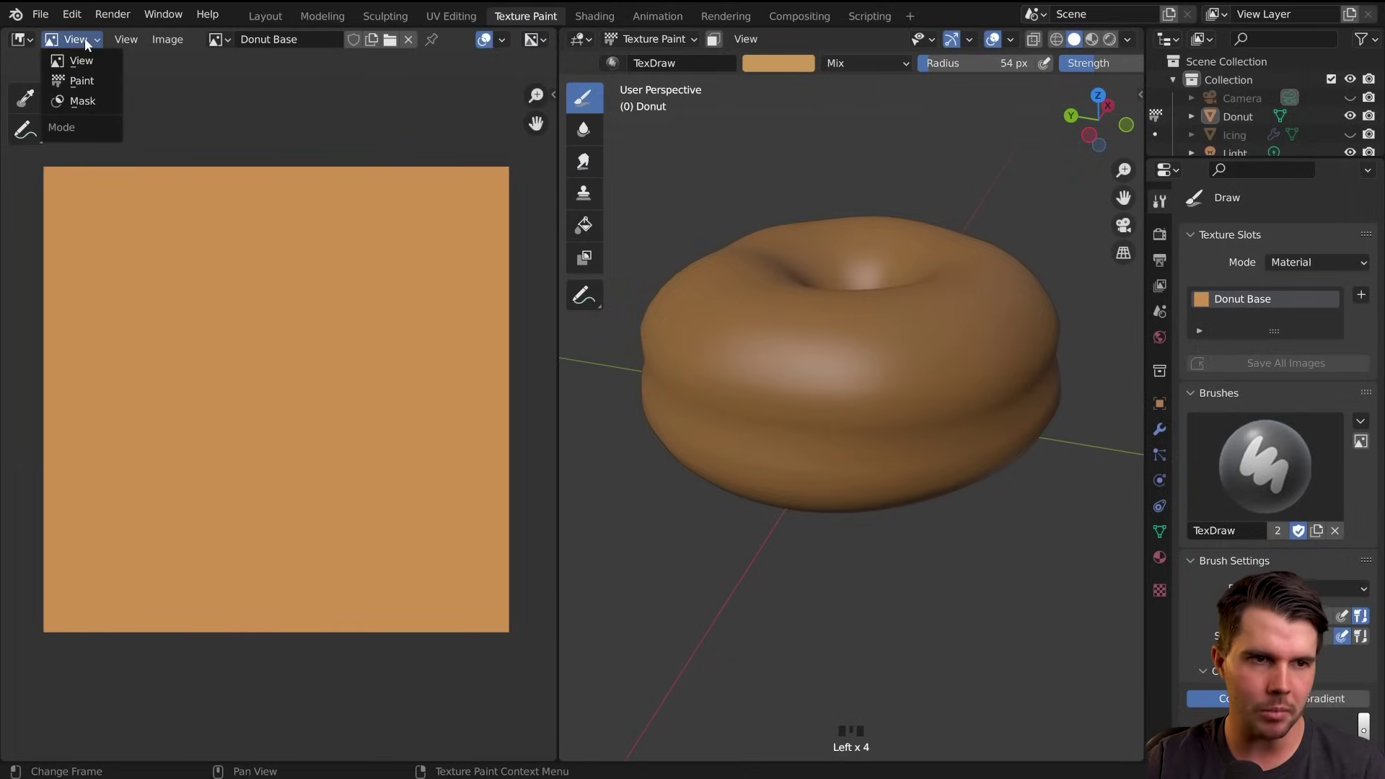
pyautogui.click(779, 63)
pyautogui.click(768, 137)
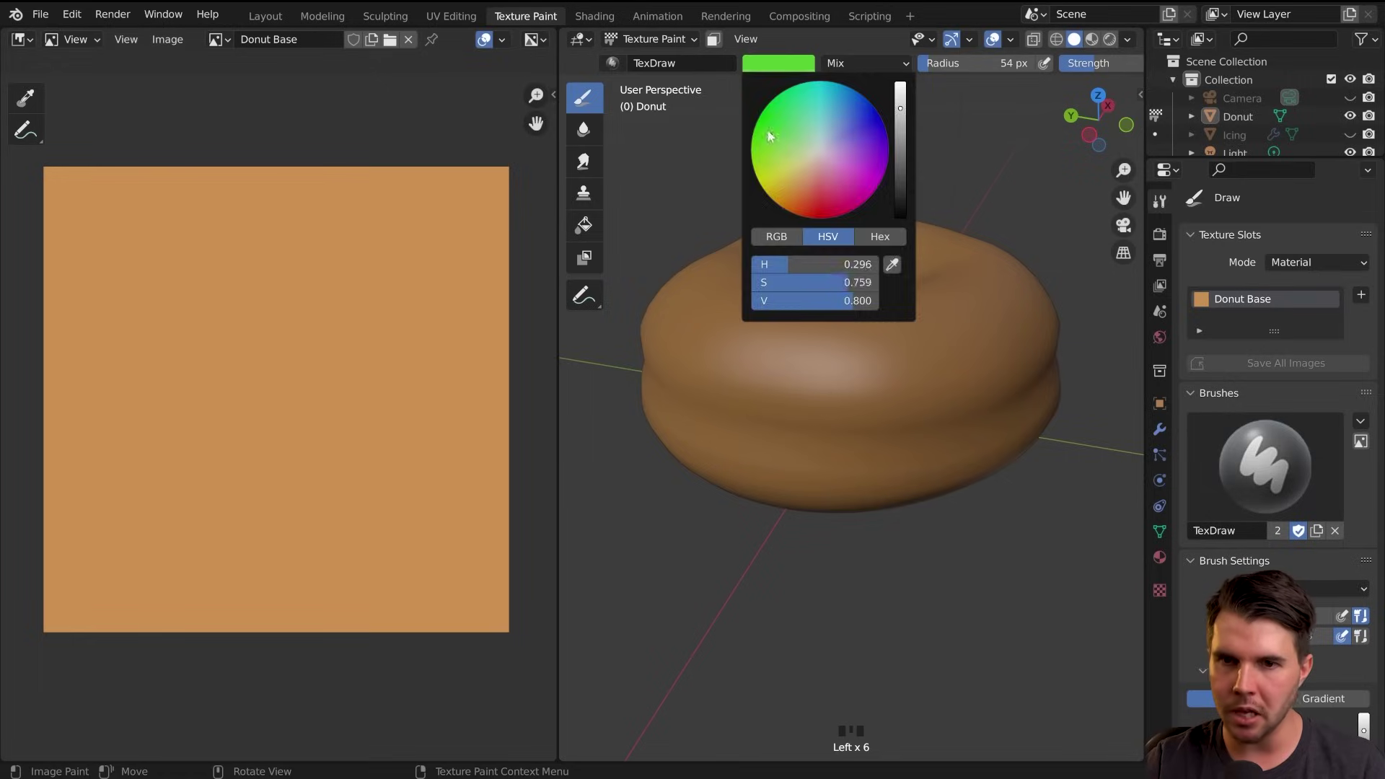
pyautogui.moveTo(795, 418)
pyautogui.mouseDown()
pyautogui.moveTo(918, 378)
pyautogui.moveTo(852, 441)
pyautogui.moveTo(959, 334)
pyautogui.mouseUp()
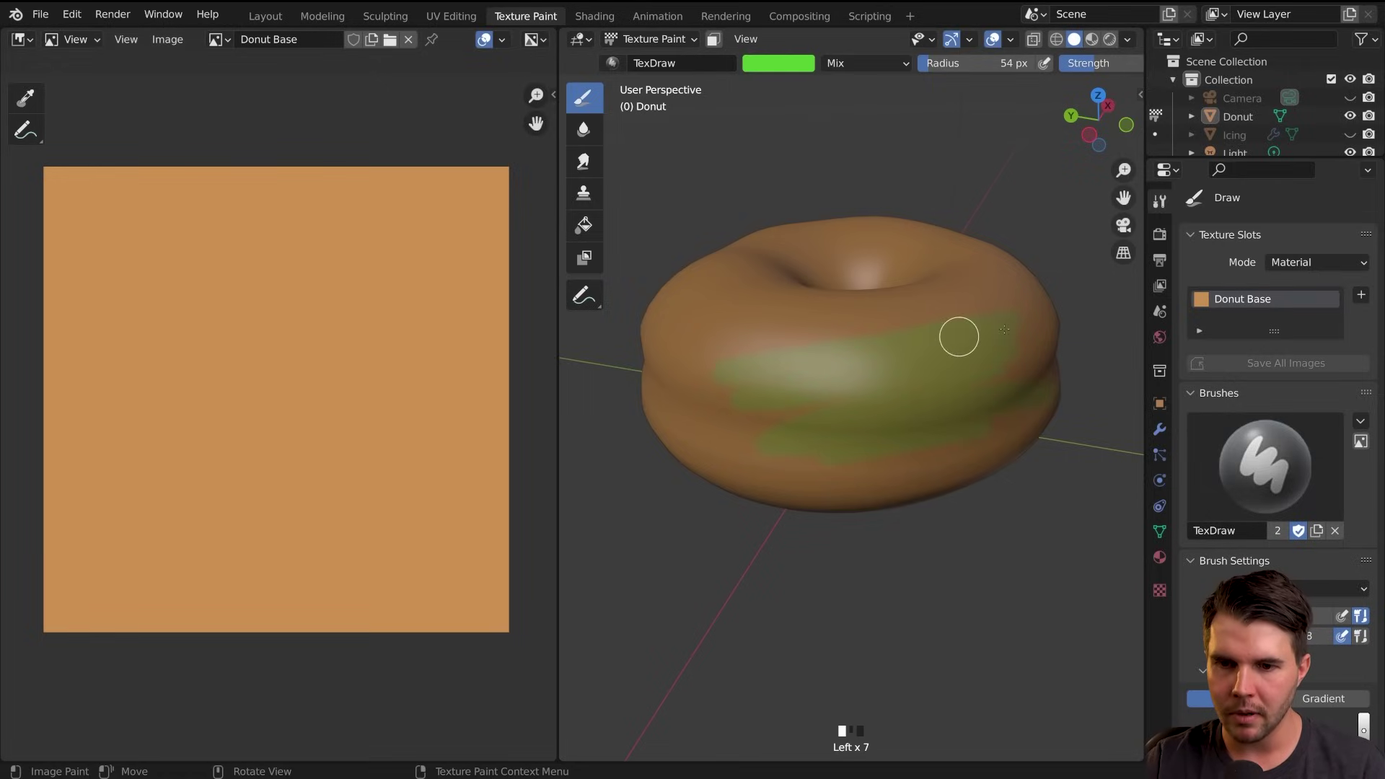
pyautogui.scroll(1, 799, 520)
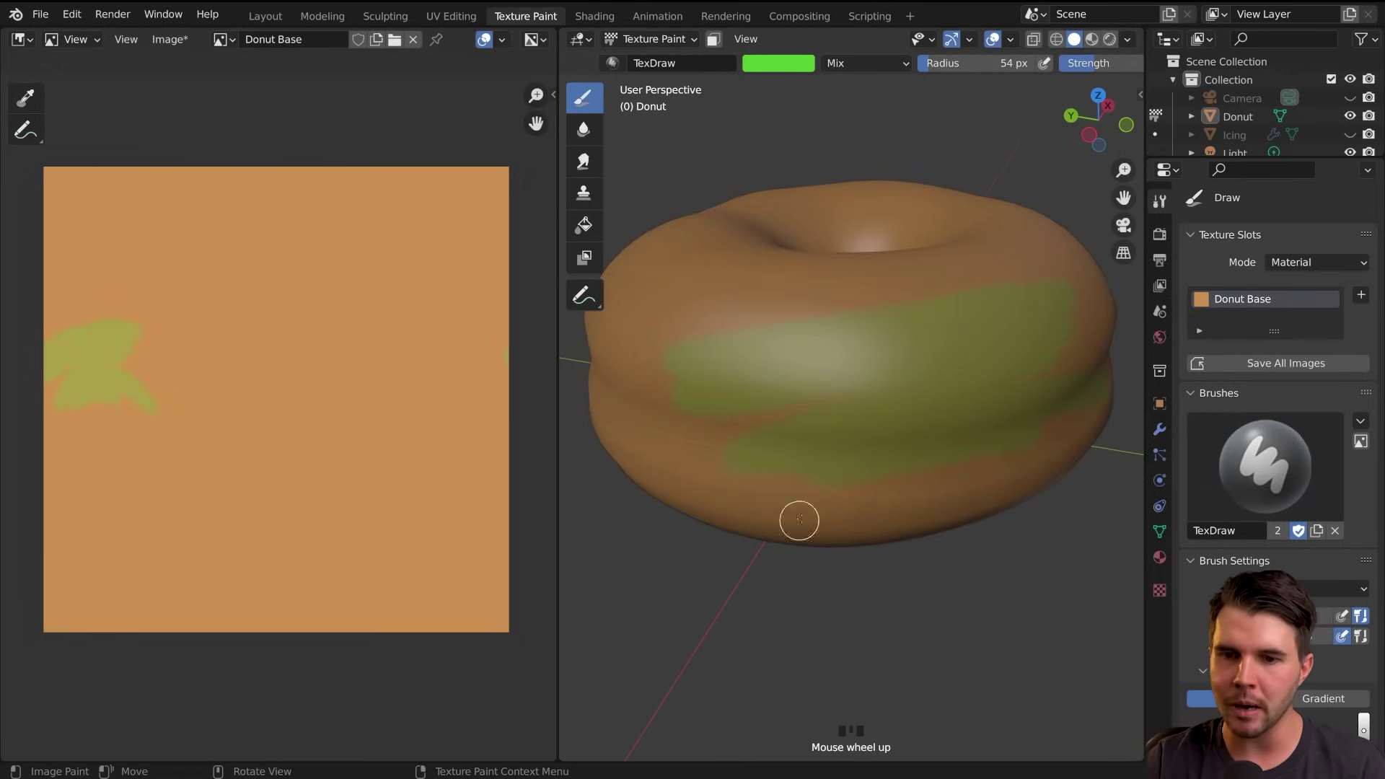
pyautogui.moveTo(890, 498); pyautogui.dragTo(856, 478, button='middle')
pyautogui.scroll(1, 227, 443)
pyautogui.moveTo(79, 351); pyautogui.dragTo(285, 333, button='middle')
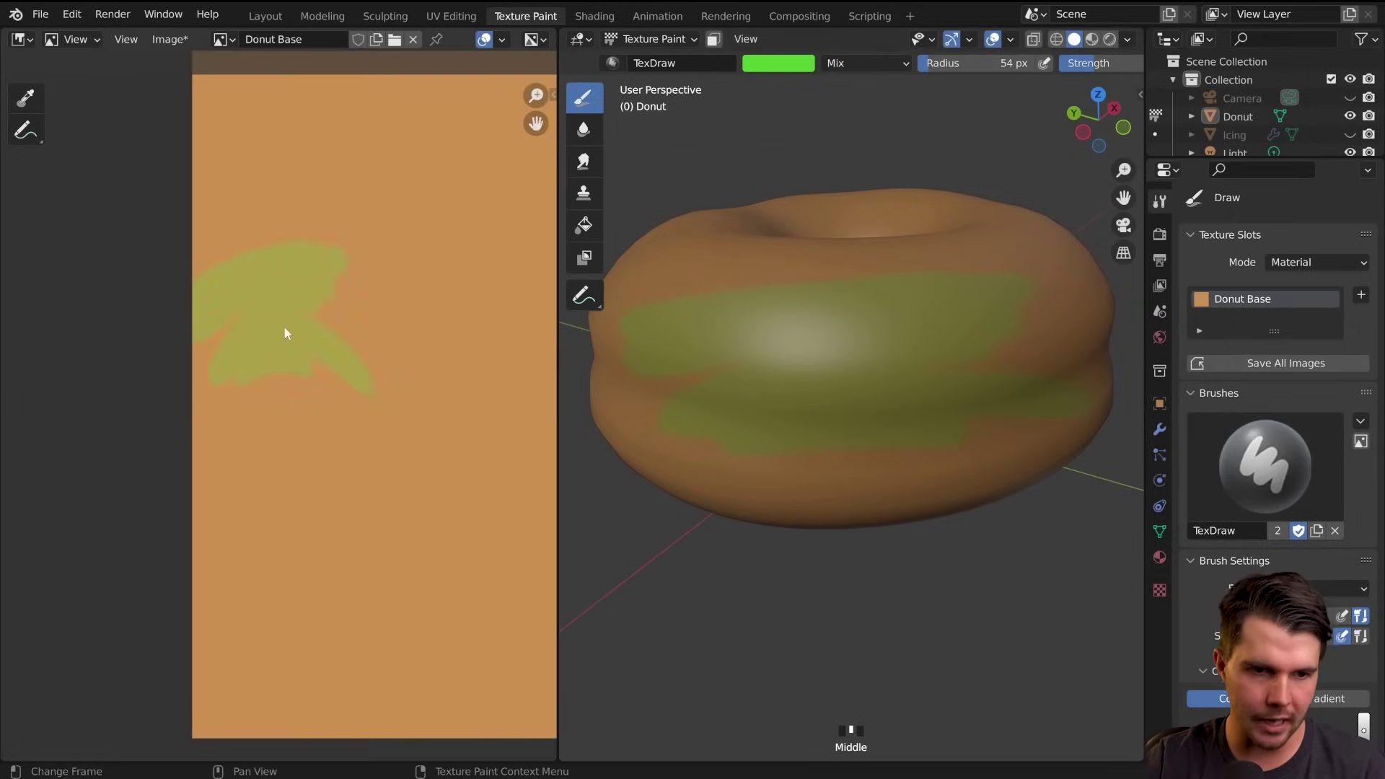
pyautogui.scroll(-2, 360, 382)
pyautogui.moveTo(390, 391); pyautogui.dragTo(204, 371, button='middle')
pyautogui.scroll(-1, 249, 407)
# Paint another green stroke on the donut's side, next to the first painted area
pyautogui.moveTo(964, 383); pyautogui.dragTo(887, 352, button='middle')
pyautogui.scroll(-2, 887, 352)
pyautogui.moveTo(937, 321)
pyautogui.mouseDown()
pyautogui.moveTo(896, 327)
pyautogui.moveTo(962, 380)
pyautogui.mouseUp()
pyautogui.moveTo(962, 380); pyautogui.dragTo(952, 462, button='middle')
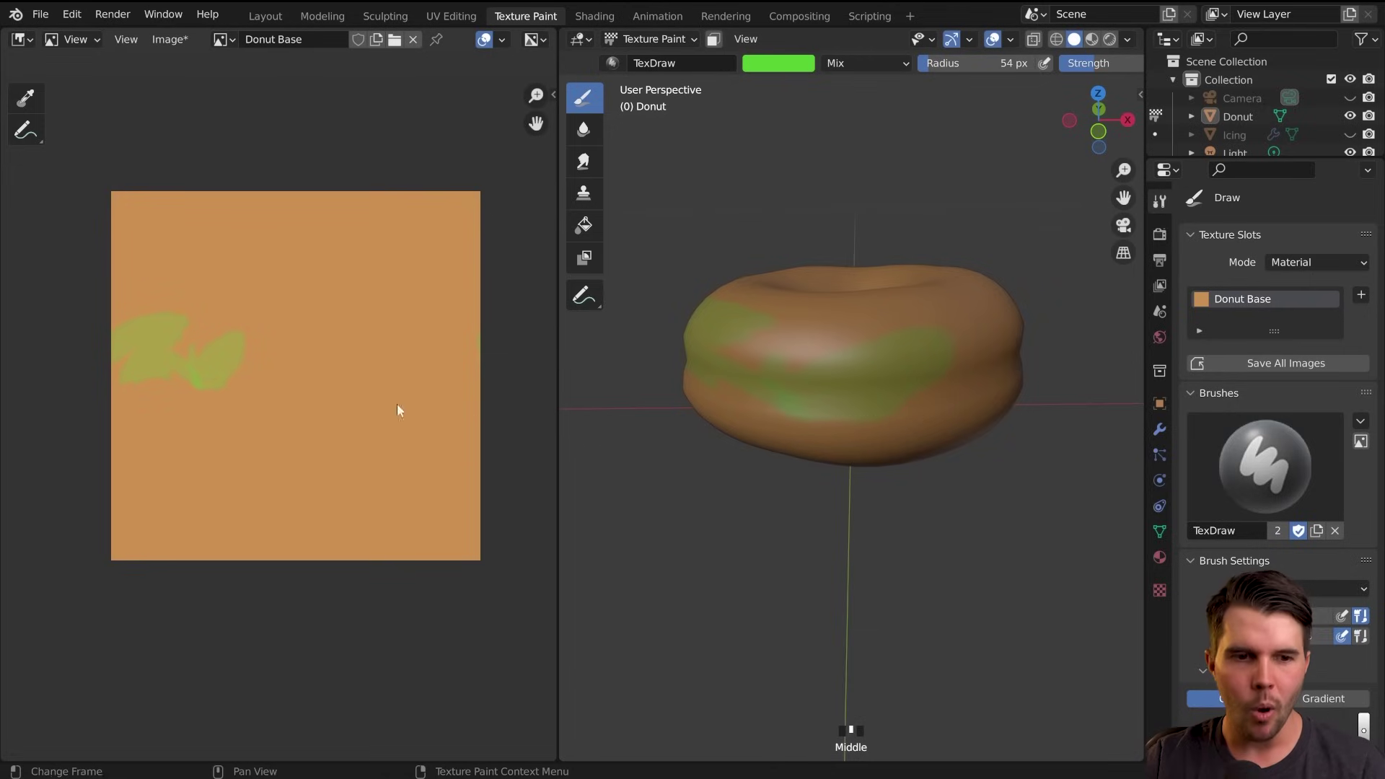
# Switch the image editor to Paint mode and paint several green strokes across the middle and lower part of the Donut Base image
pyautogui.click(73, 39)
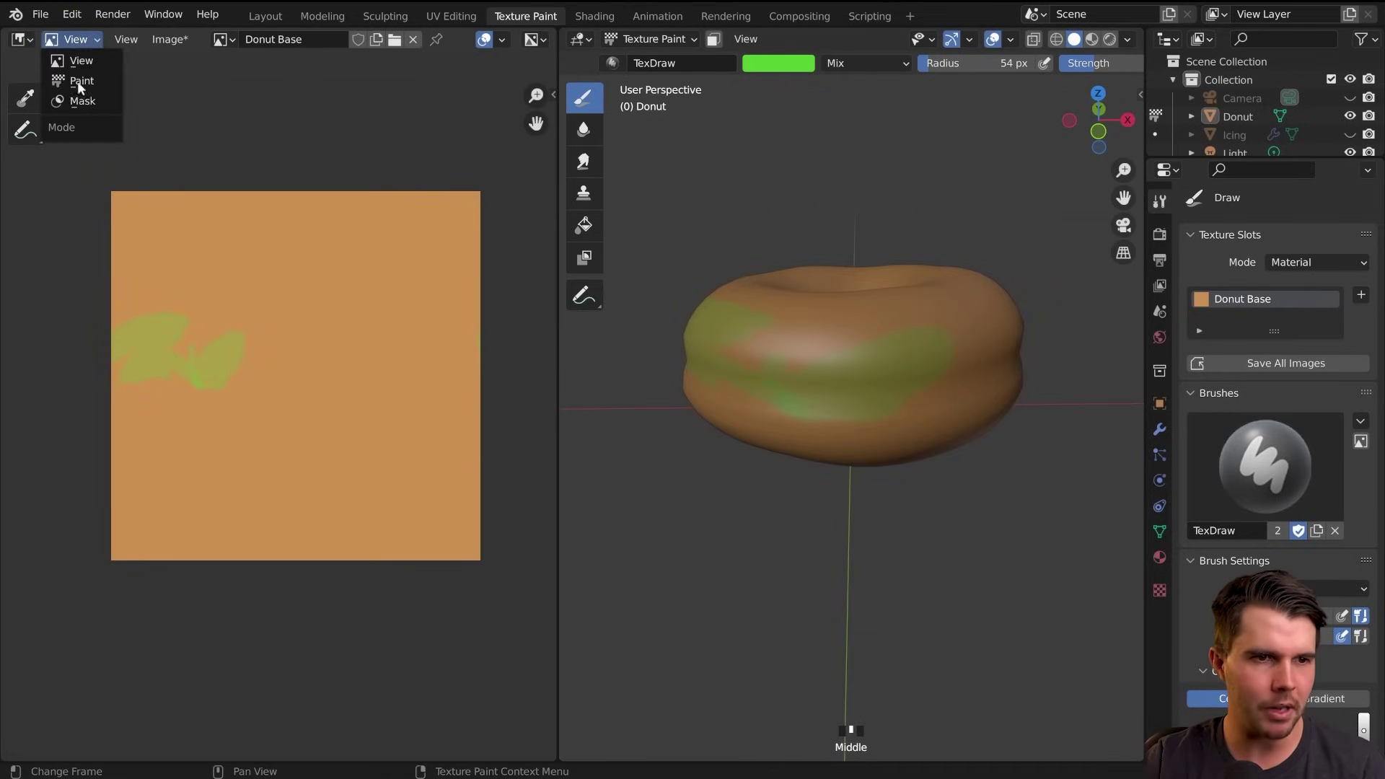
pyautogui.click(86, 80)
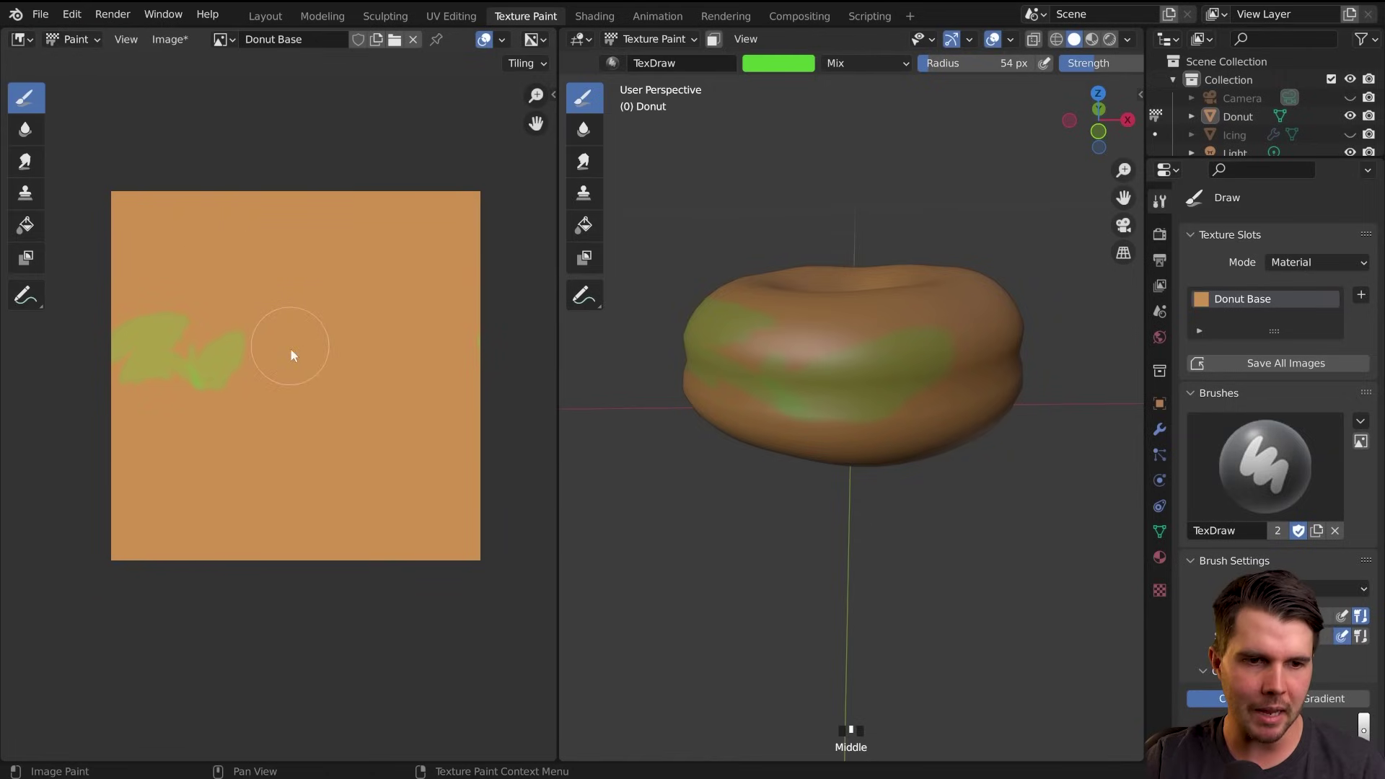
pyautogui.moveTo(291, 351); pyautogui.dragTo(308, 342)
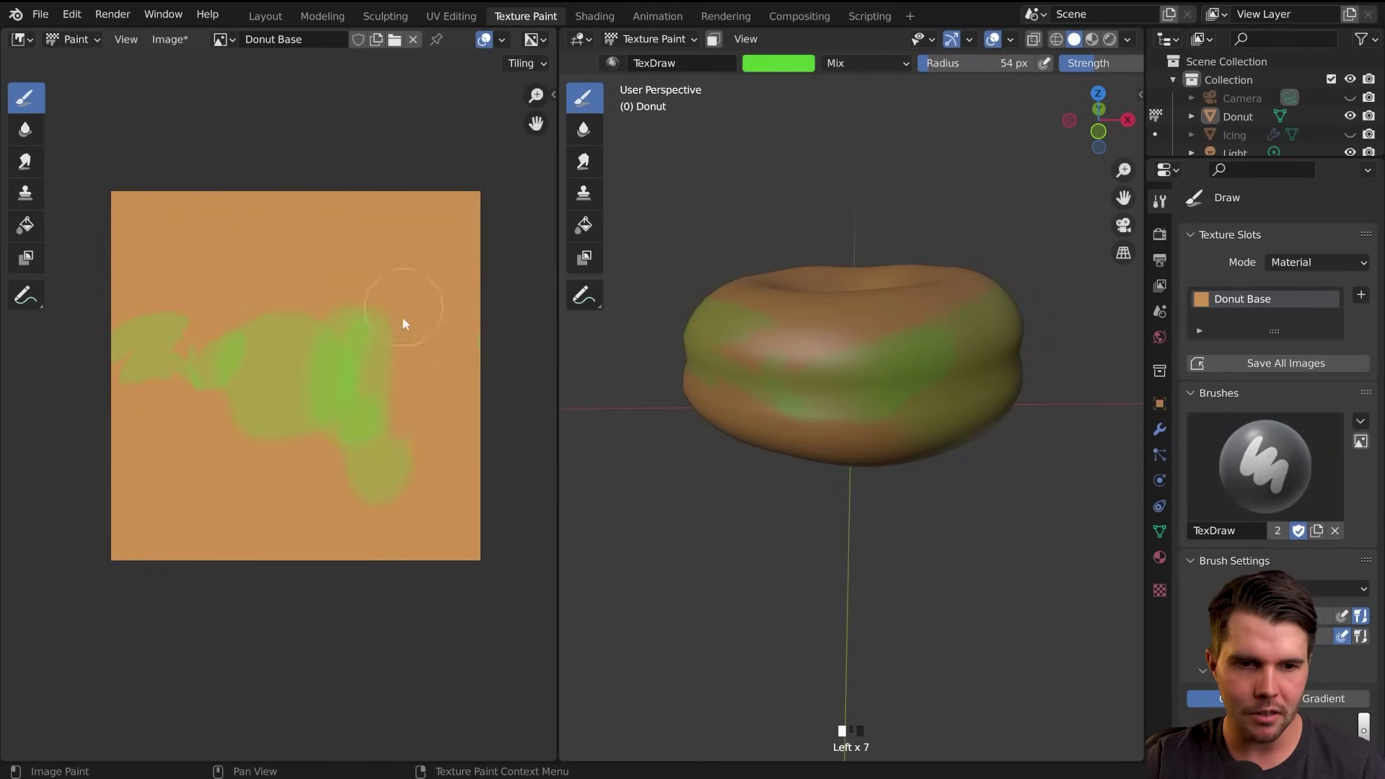
pyautogui.moveTo(212, 322); pyautogui.dragTo(243, 358)
pyautogui.moveTo(244, 359); pyautogui.dragTo(277, 401)
pyautogui.moveTo(965, 346); pyautogui.dragTo(878, 433, button='middle')
pyautogui.scroll(-1, 870, 433)
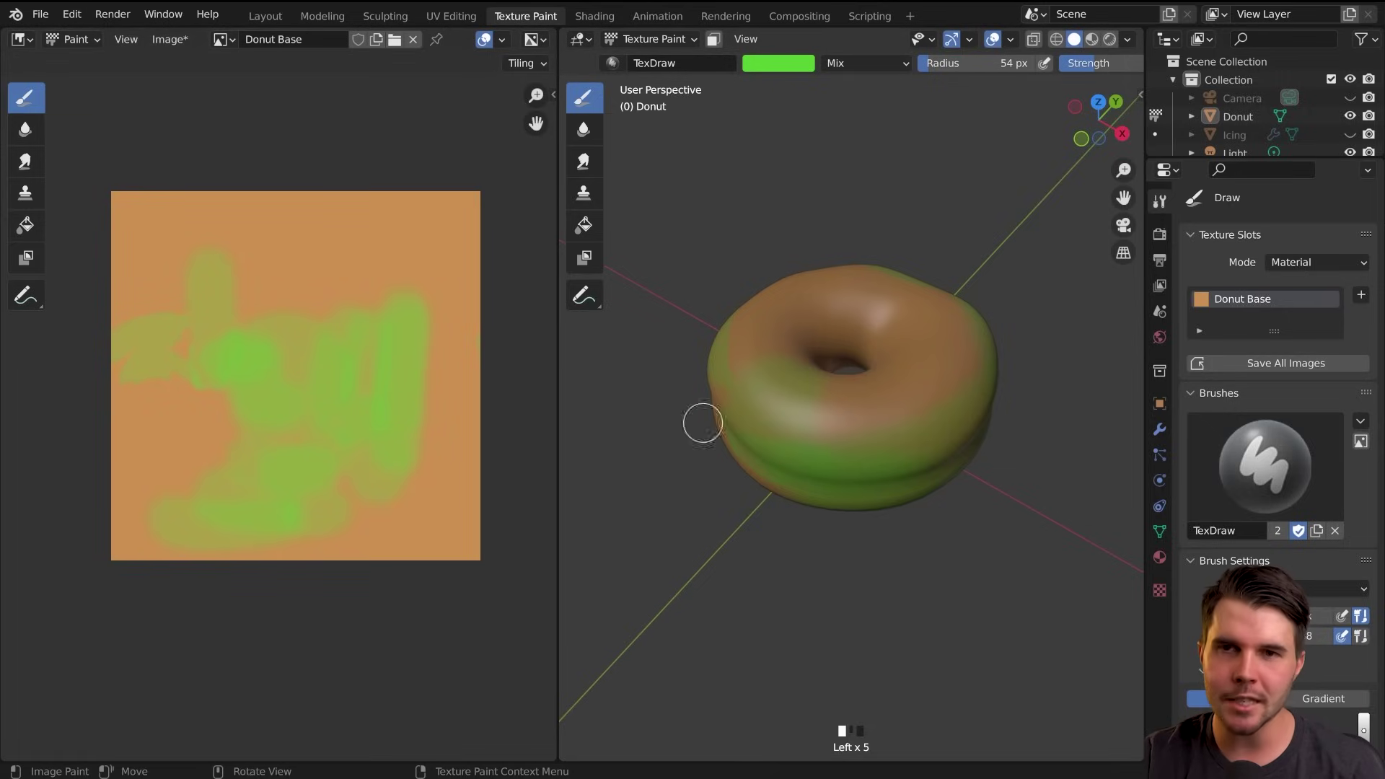
# Enter Edit Mode on the donut, select the whole mesh and examine its UV grid over the painted texture
pyautogui.click(660, 41)
pyautogui.click(657, 80)
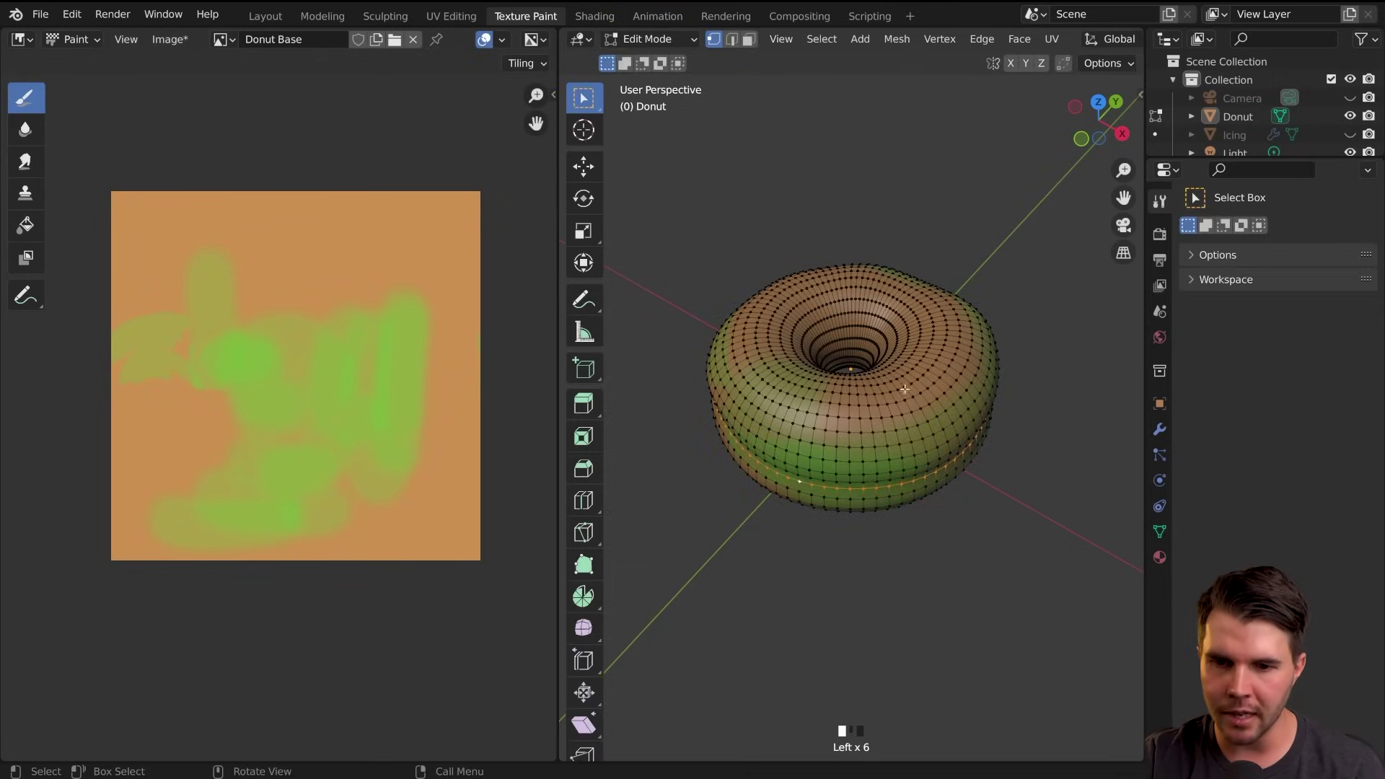
pyautogui.moveTo(905, 390); pyautogui.dragTo(915, 358, button='middle')
pyautogui.press('a')
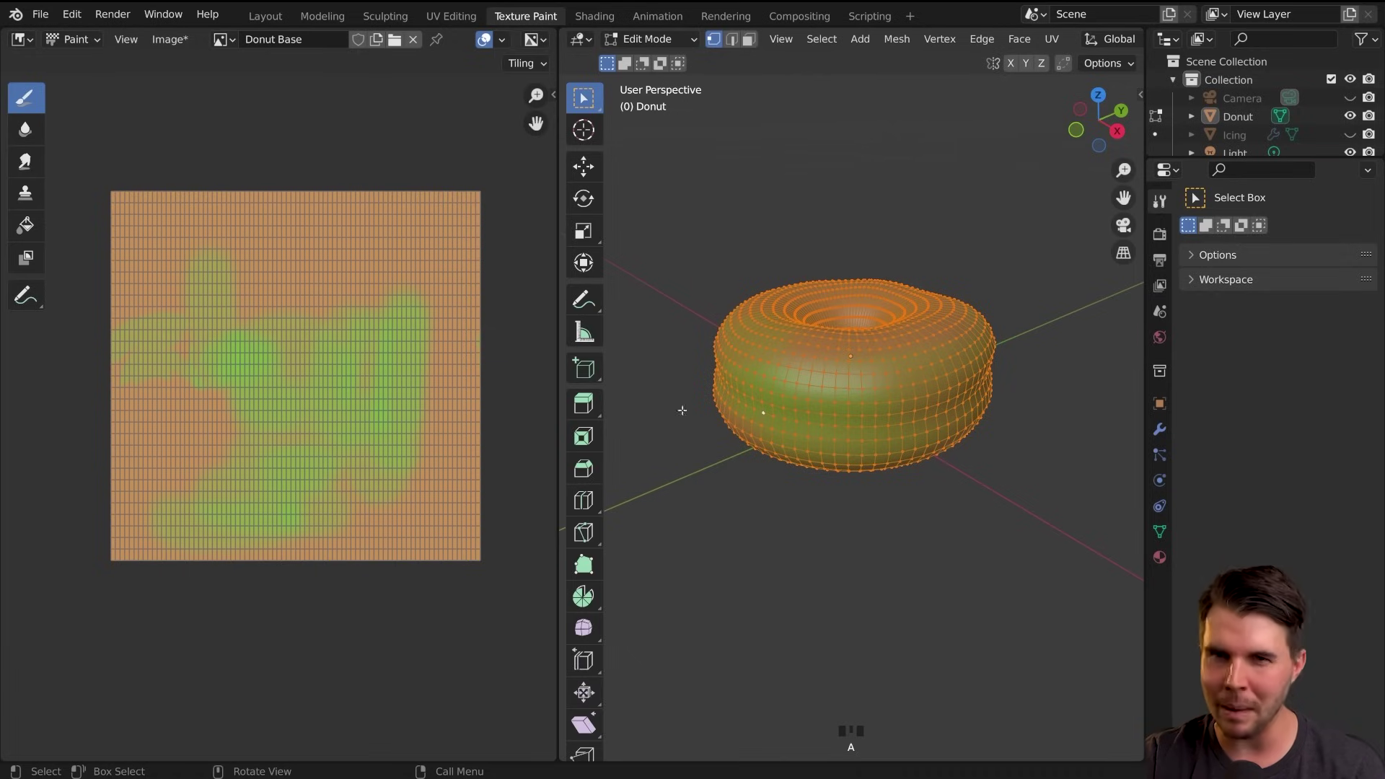
pyautogui.scroll(3, 445, 401)
pyautogui.scroll(-3, 321, 210)
pyautogui.scroll(4, 344, 304)
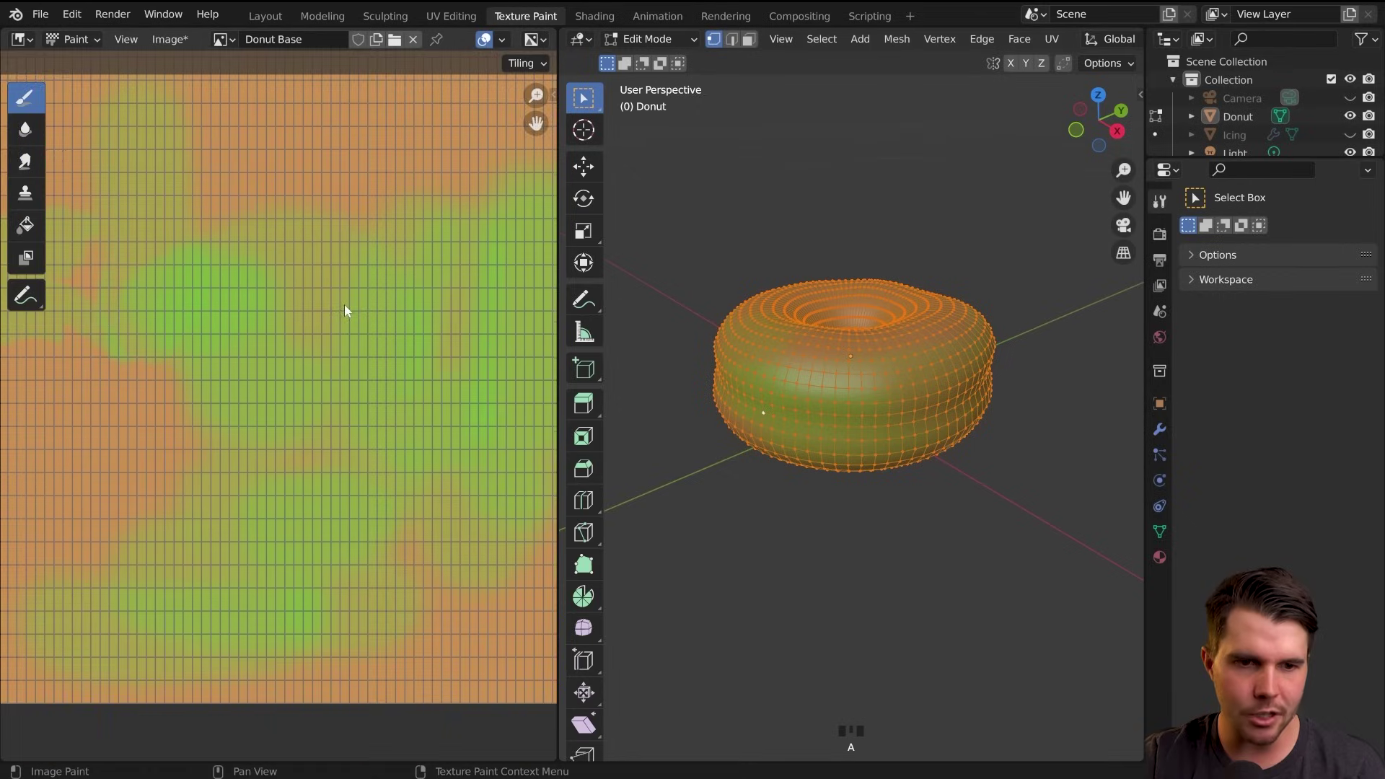
pyautogui.scroll(2, 344, 304)
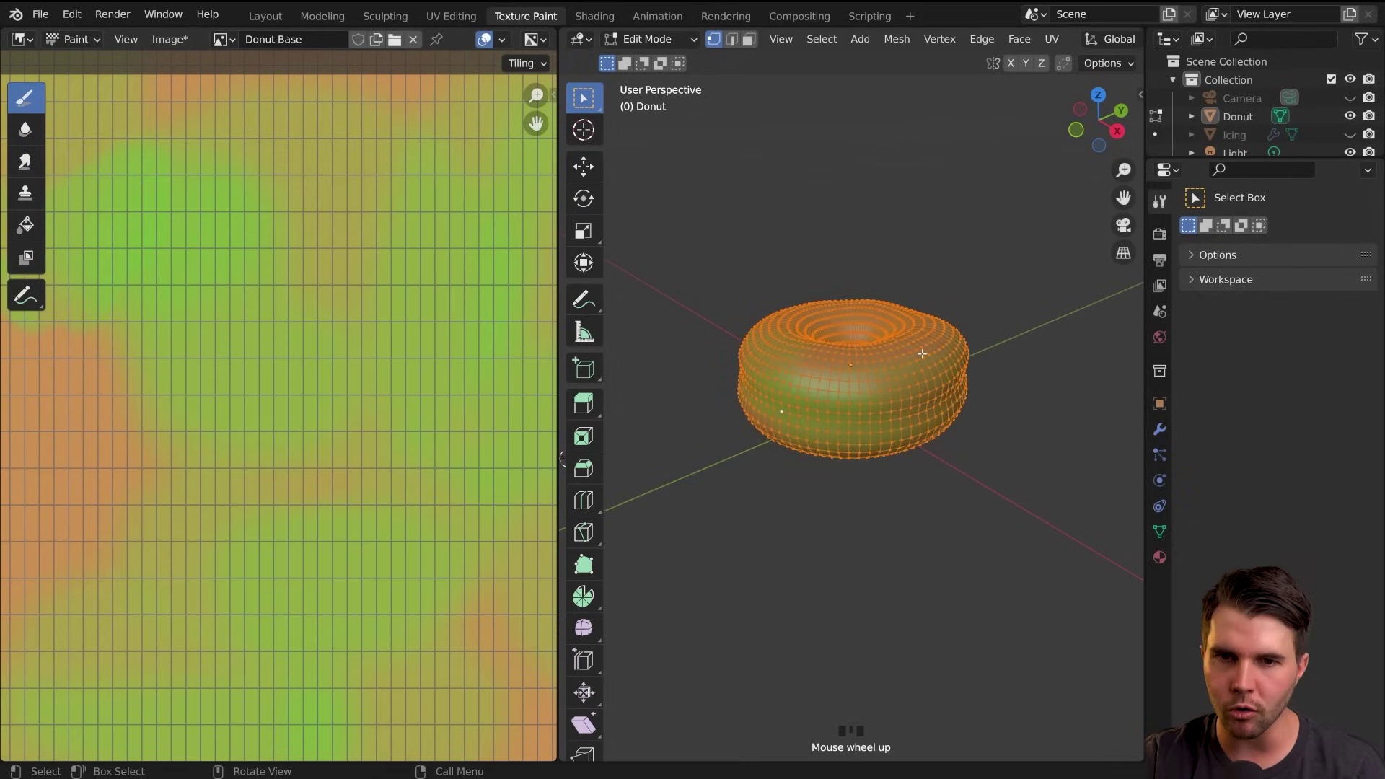
# Change the image editor to the UV Editor, enable UV sync selection and deselect the whole mesh
pyautogui.click(24, 40)
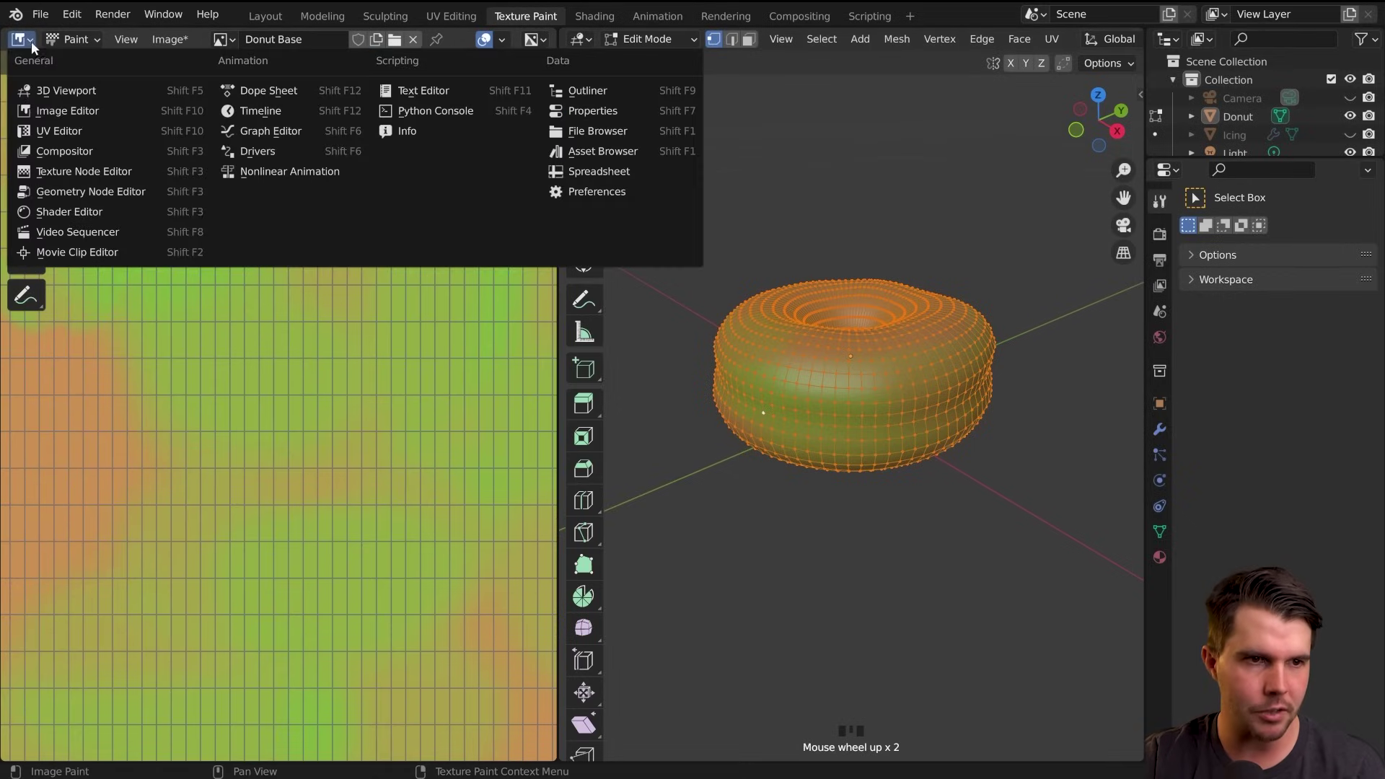
pyautogui.click(63, 131)
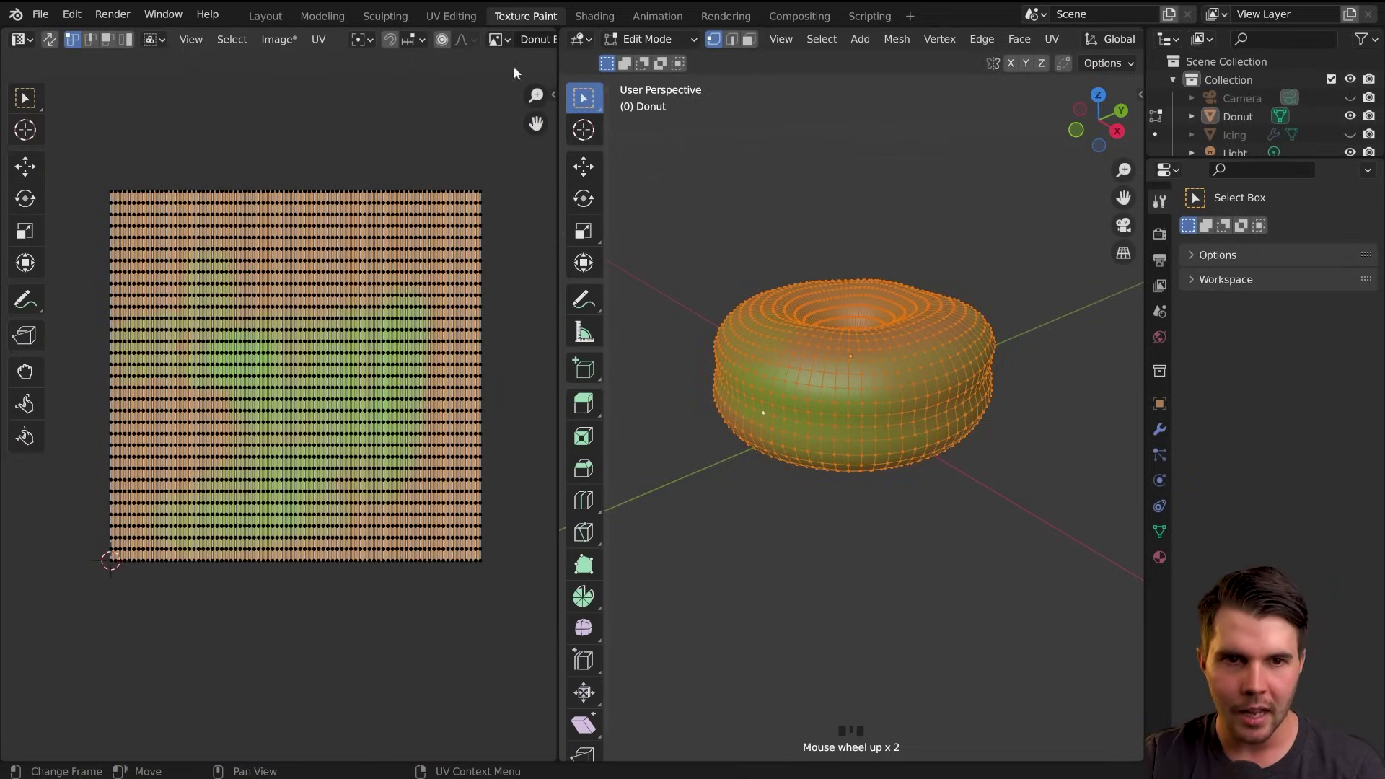
pyautogui.click(49, 39)
pyautogui.hotkey('alt', 'a')
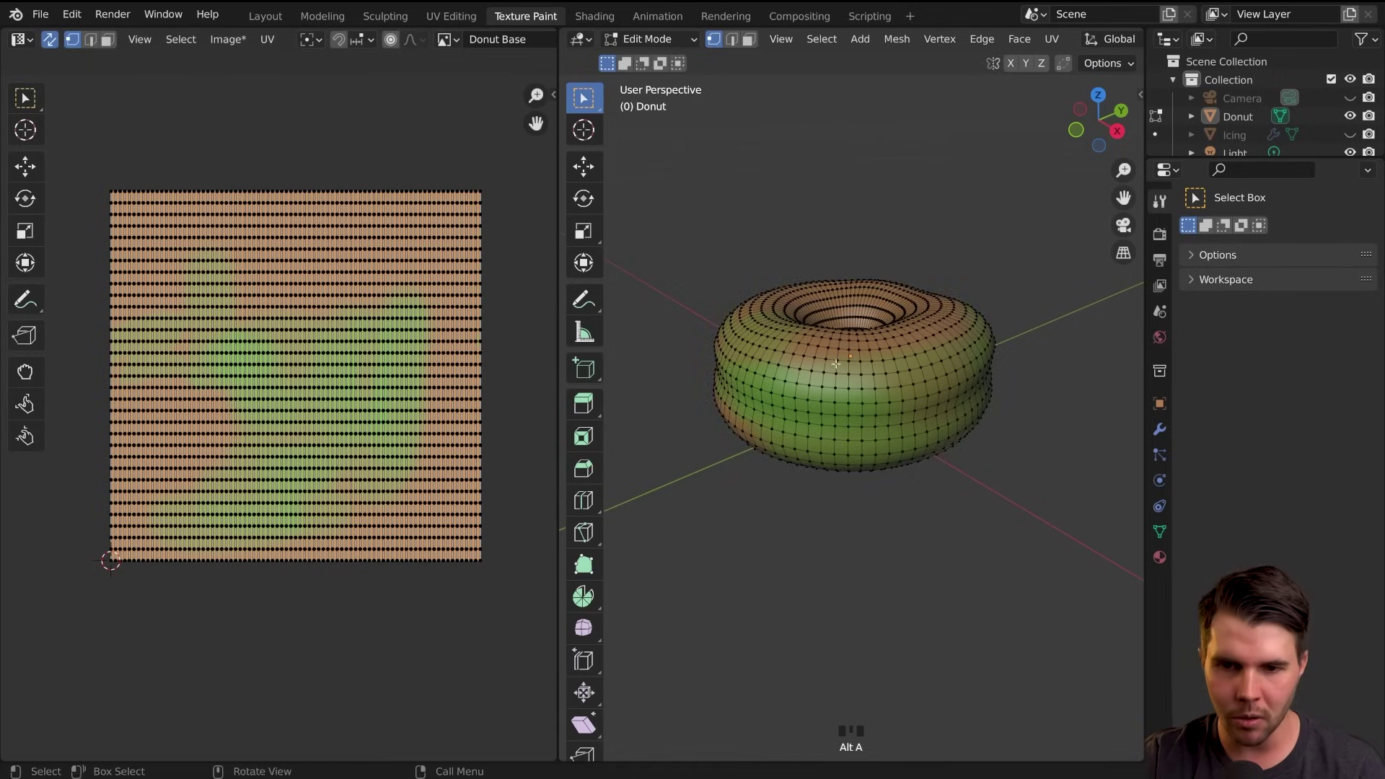
# Switch to face selection and select one horizontal face loop plus several neighbouring vertical face loops on the donut's front
pyautogui.scroll(2, 883, 375)
pyautogui.scroll(-1, 883, 375)
pyautogui.press('3')
pyautogui.keyDown('alt'); pyautogui.click(868, 372); pyautogui.keyUp('alt')
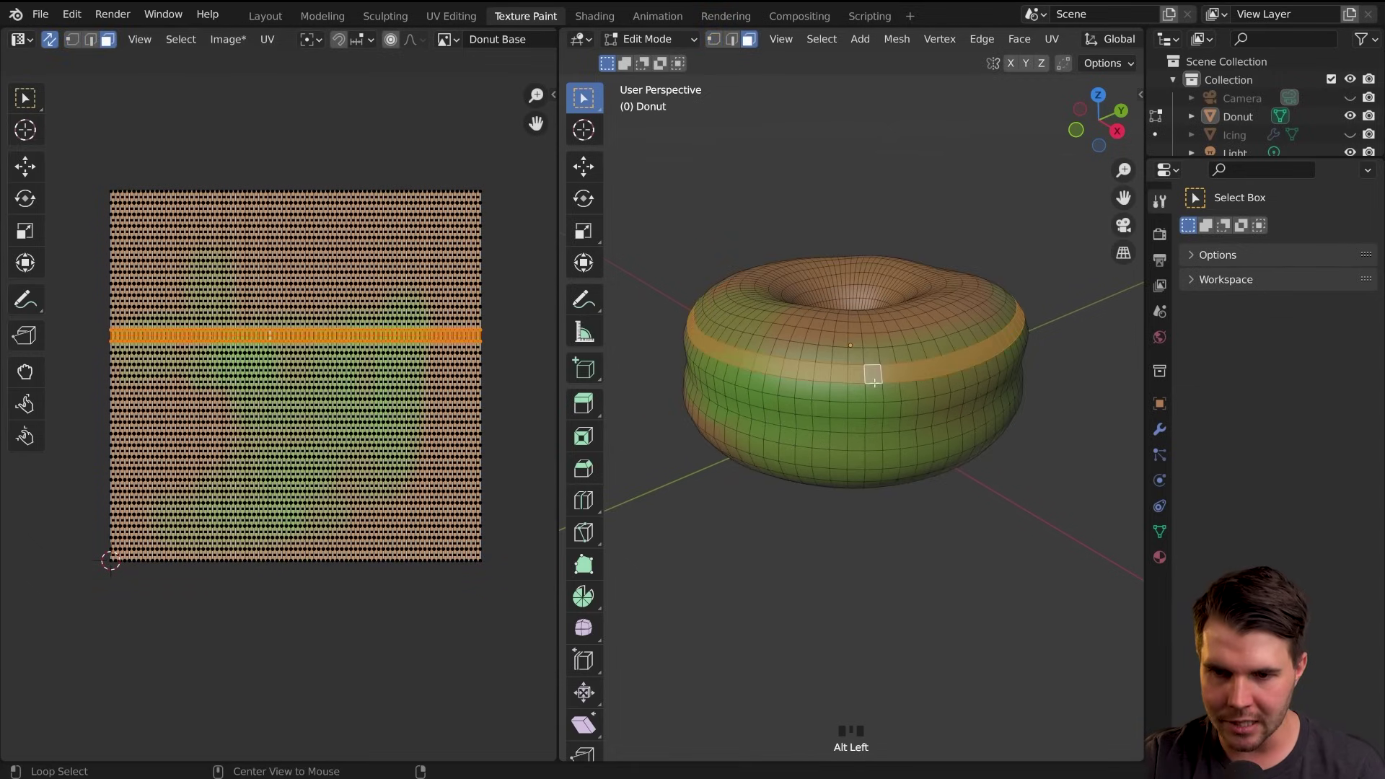
pyautogui.keyDown('alt'); pyautogui.click(873, 397); pyautogui.keyUp('alt')
pyautogui.keyDown('alt'); pyautogui.keyDown('shift'); pyautogui.click(866, 400); pyautogui.keyUp('shift'); pyautogui.keyUp('alt')
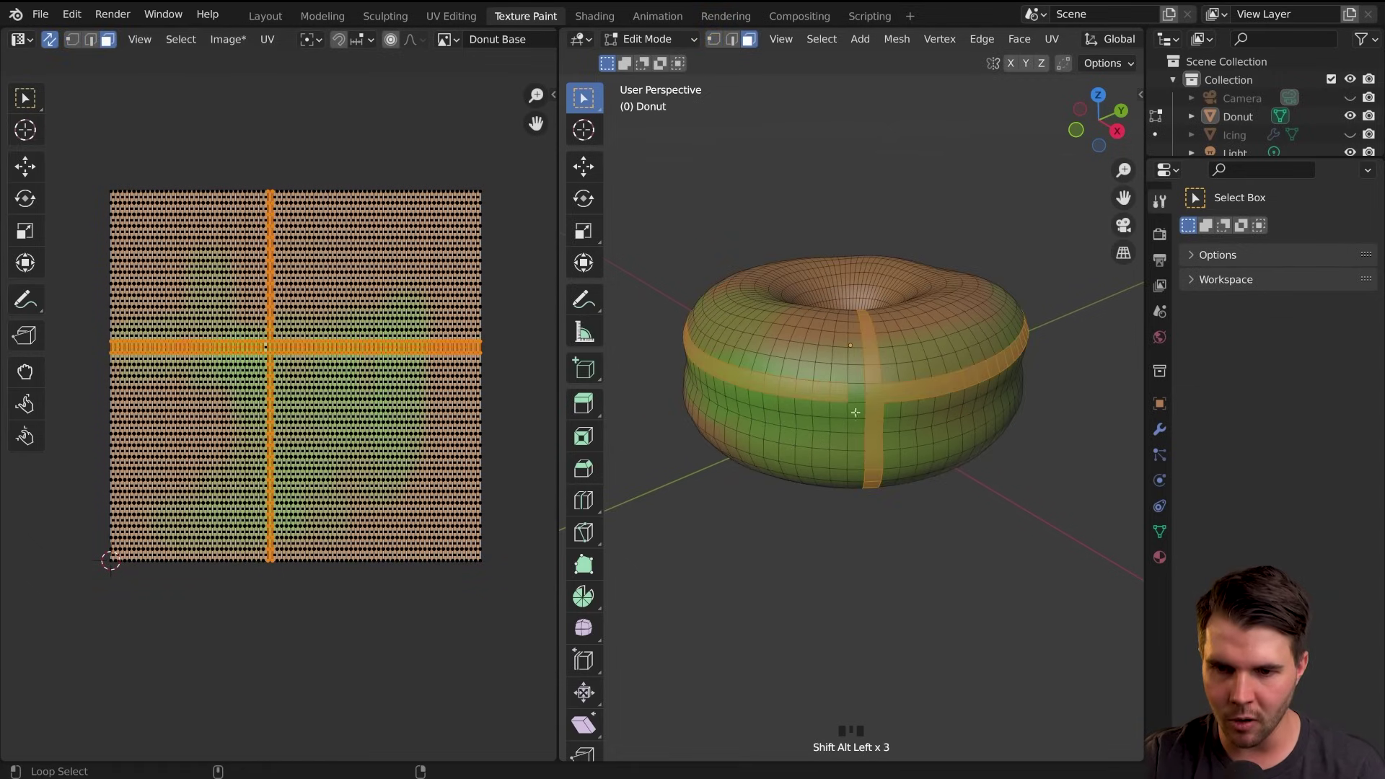
pyautogui.keyDown('alt'); pyautogui.keyDown('shift'); pyautogui.click(857, 404); pyautogui.keyUp('shift'); pyautogui.keyUp('alt')
pyautogui.keyDown('alt'); pyautogui.keyDown('shift'); pyautogui.click(839, 390); pyautogui.keyUp('shift'); pyautogui.keyUp('alt')
pyautogui.keyDown('alt'); pyautogui.keyDown('shift'); pyautogui.click(822, 373); pyautogui.keyUp('shift'); pyautogui.keyUp('alt')
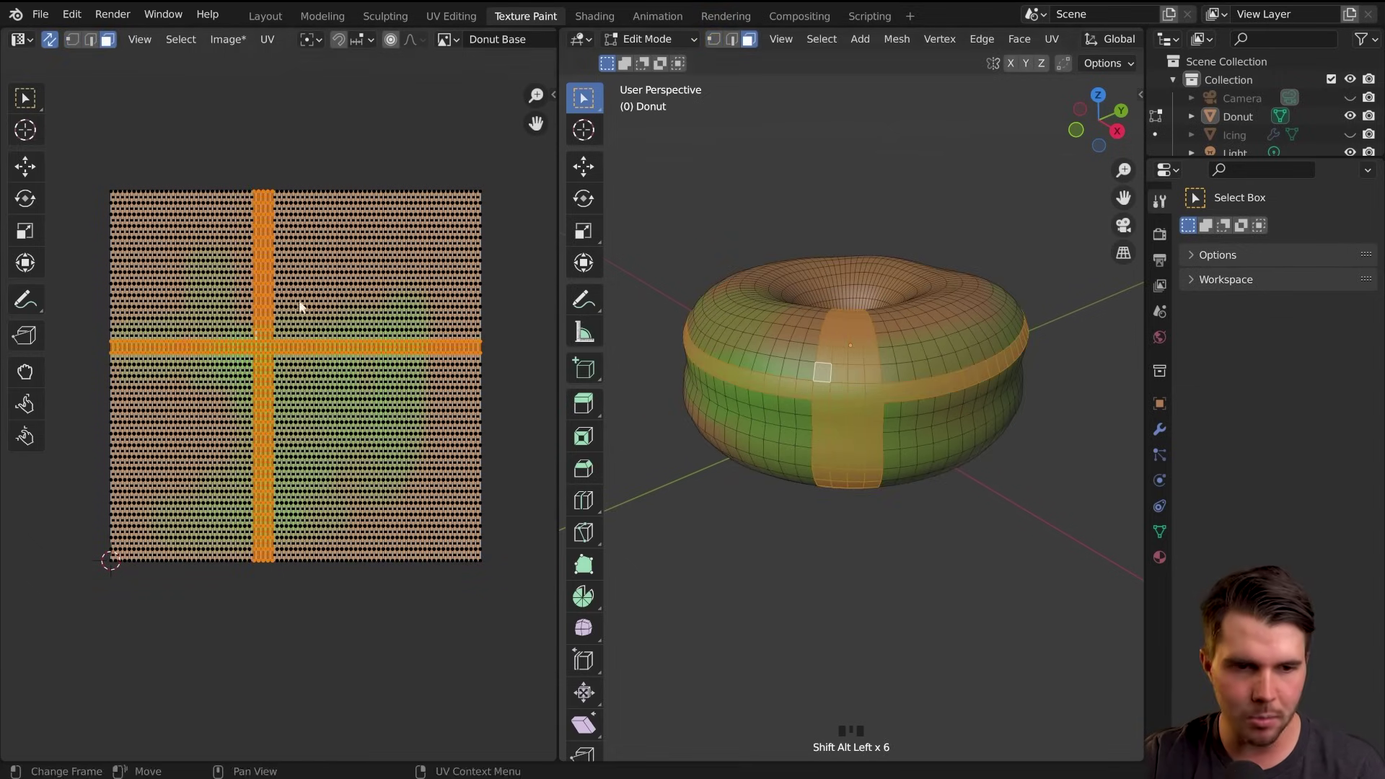
# Extend the selection with further vertical face loops around the donut, comparing them with their columns in the UV layout
pyautogui.scroll(2, 300, 307)
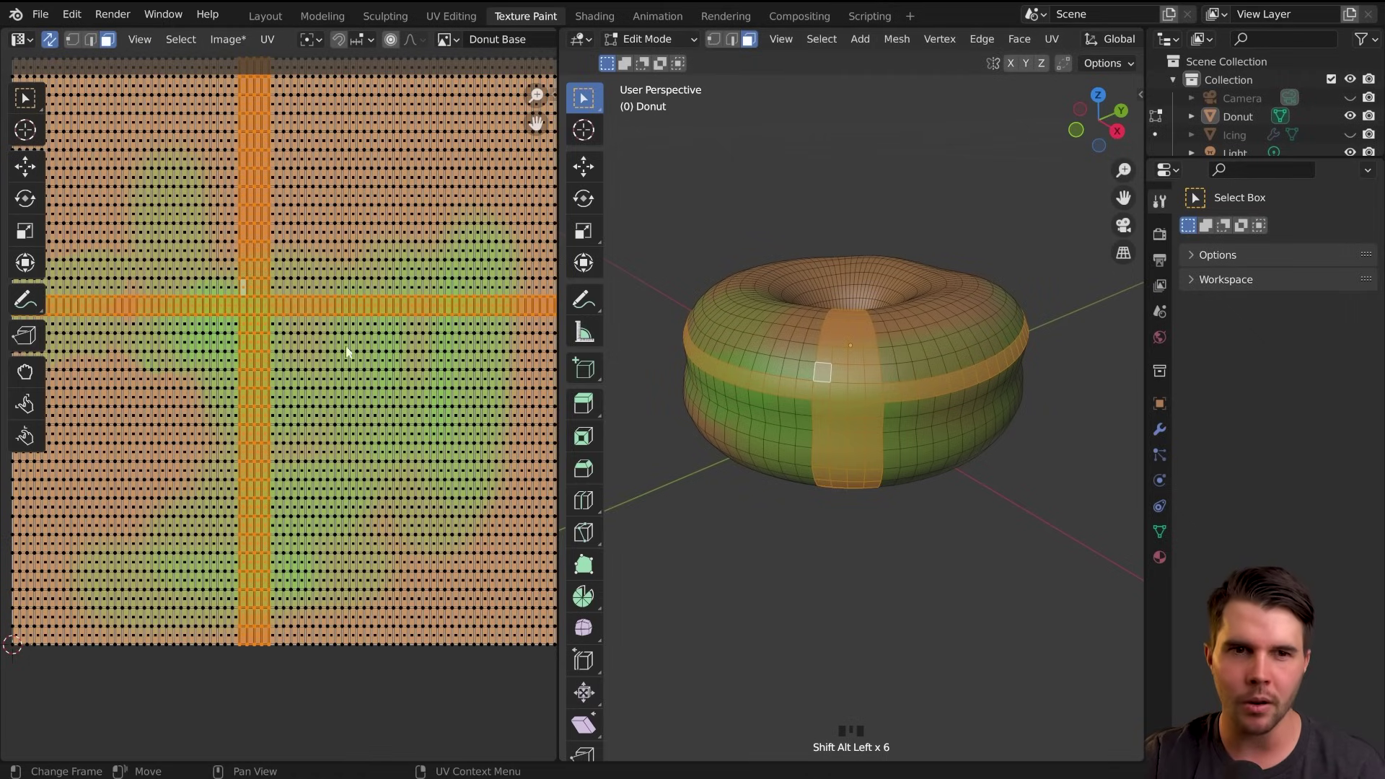
pyautogui.keyDown('alt'); pyautogui.keyDown('shift'); pyautogui.click(893, 373); pyautogui.keyUp('shift'); pyautogui.keyUp('alt')
pyautogui.keyDown('alt'); pyautogui.keyDown('shift'); pyautogui.click(906, 361); pyautogui.keyUp('shift'); pyautogui.keyUp('alt')
pyautogui.keyDown('alt'); pyautogui.keyDown('shift'); pyautogui.click(915, 358); pyautogui.keyUp('shift'); pyautogui.keyUp('alt')
pyautogui.keyDown('alt'); pyautogui.keyDown('shift'); pyautogui.click(931, 357); pyautogui.keyUp('shift'); pyautogui.keyUp('alt')
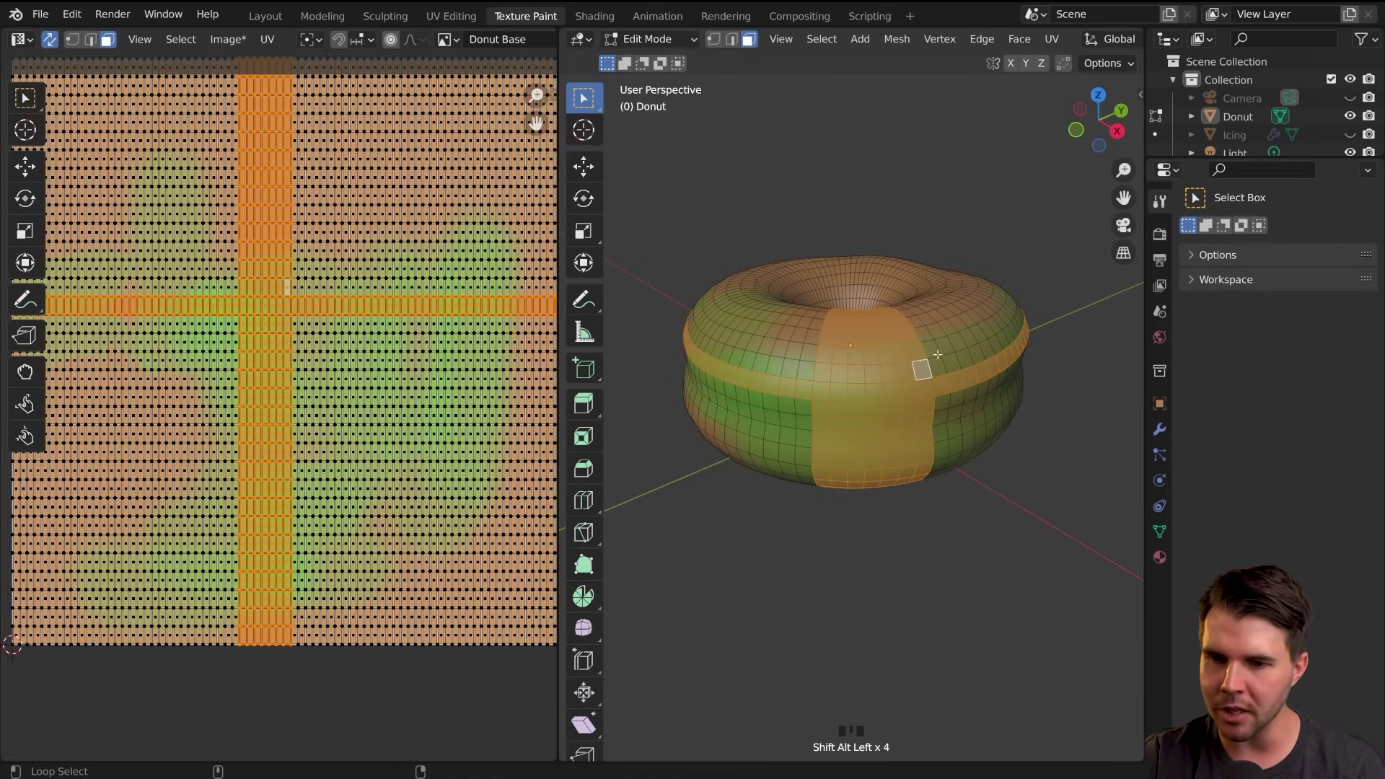
pyautogui.keyDown('alt'); pyautogui.keyDown('shift'); pyautogui.click(947, 354); pyautogui.keyUp('shift'); pyautogui.keyUp('alt')
pyautogui.keyDown('alt'); pyautogui.keyDown('shift'); pyautogui.click(963, 352); pyautogui.keyUp('shift'); pyautogui.keyUp('alt')
pyautogui.keyDown('alt'); pyautogui.keyDown('shift'); pyautogui.click(979, 346); pyautogui.keyUp('shift'); pyautogui.keyUp('alt')
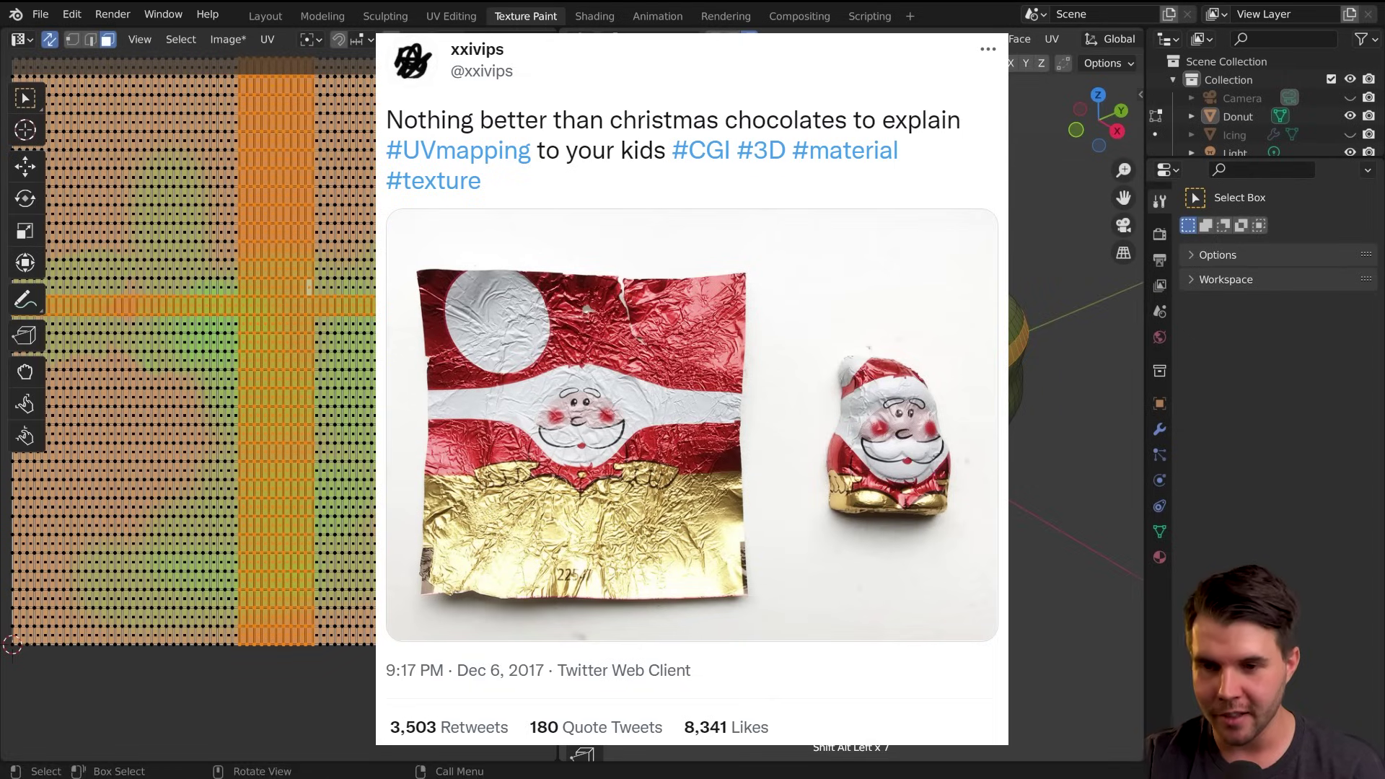
# Add a few more vertical face loops and several horizontal face loops over the donut's upper side to the selection
pyautogui.moveTo(992, 334); pyautogui.dragTo(935, 336, button='middle')
pyautogui.keyDown('alt'); pyautogui.keyDown('shift'); pyautogui.click(910, 370); pyautogui.keyUp('shift'); pyautogui.keyUp('alt')
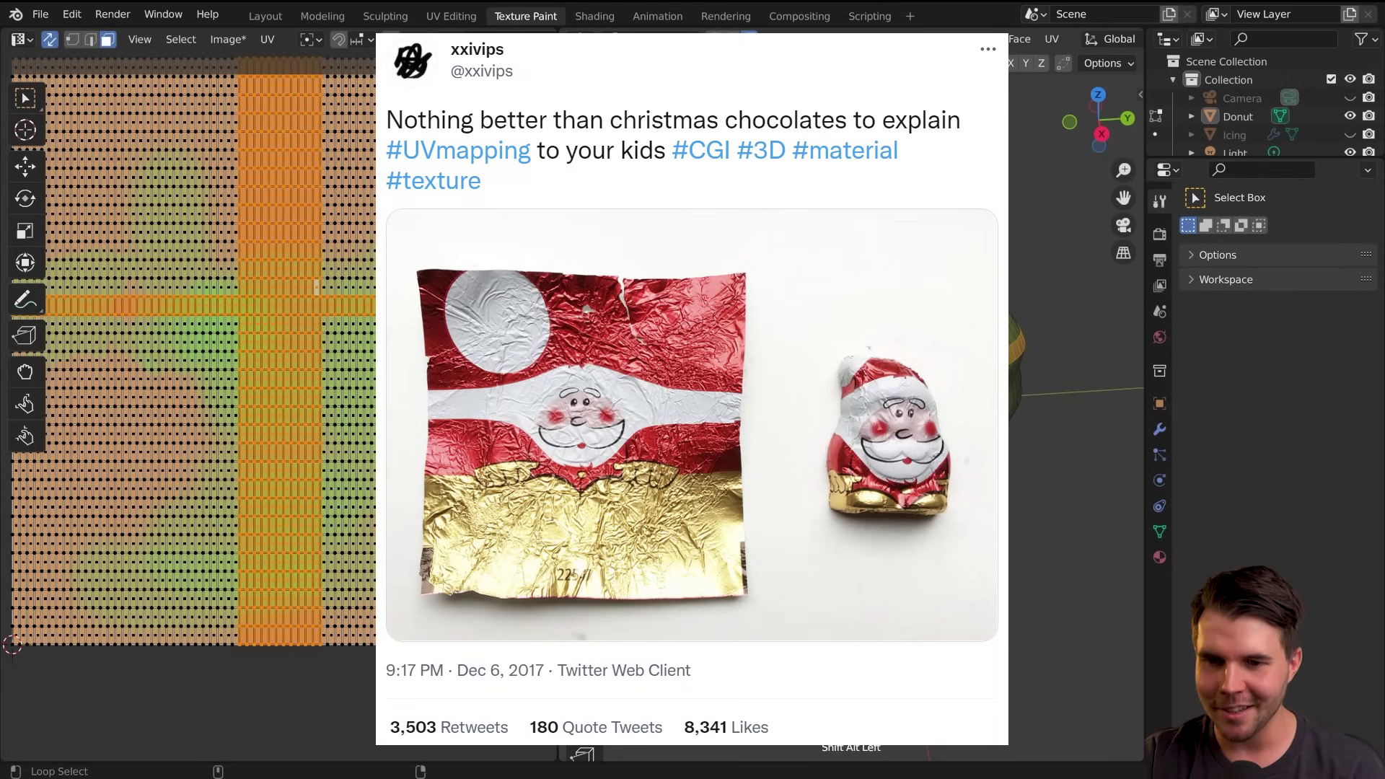
pyautogui.keyDown('alt'); pyautogui.keyDown('shift'); pyautogui.click(925, 367); pyautogui.keyUp('shift'); pyautogui.keyUp('alt')
pyautogui.keyDown('alt'); pyautogui.keyDown('shift'); pyautogui.click(939, 365); pyautogui.keyUp('shift'); pyautogui.keyUp('alt')
pyautogui.keyDown('alt'); pyautogui.keyDown('shift'); pyautogui.click(947, 361); pyautogui.keyUp('shift'); pyautogui.keyUp('alt')
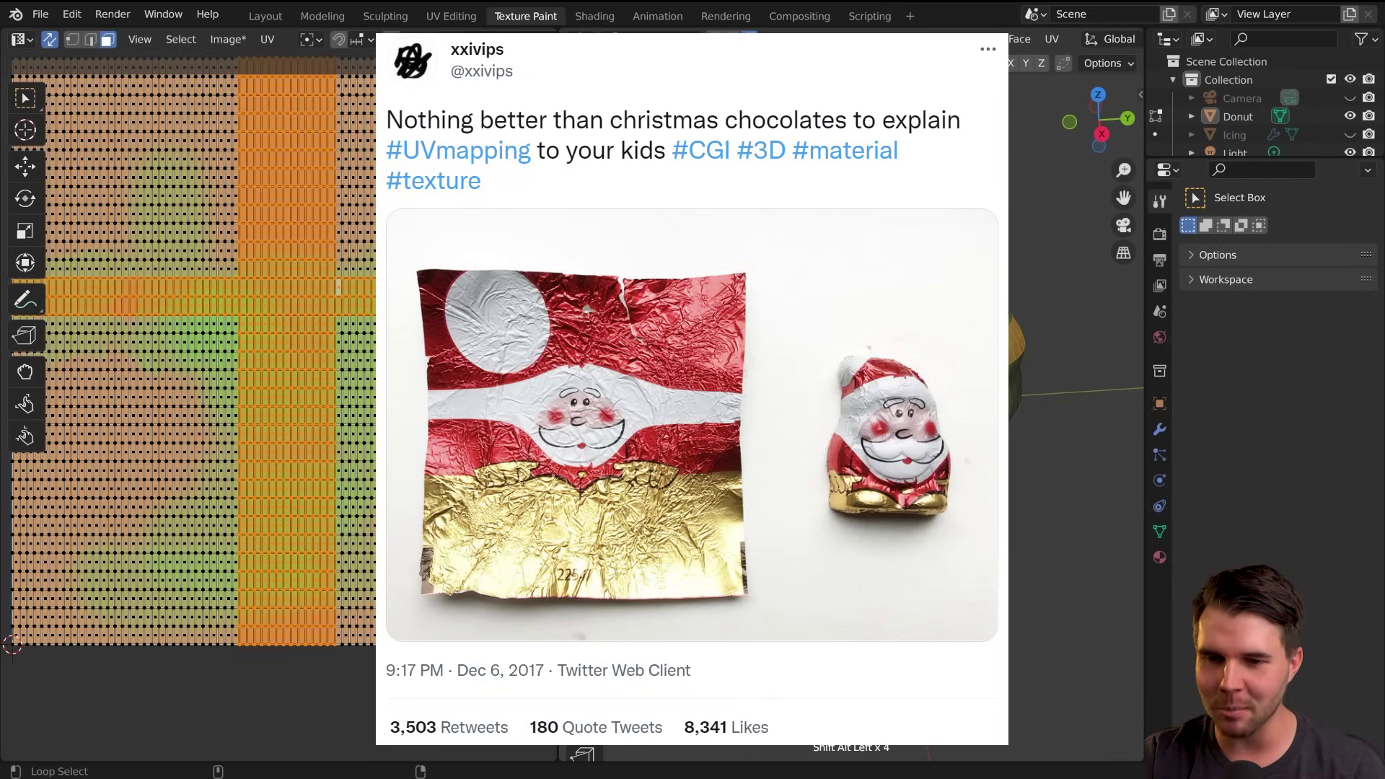
pyautogui.keyDown('alt'); pyautogui.keyDown('shift'); pyautogui.click(947, 349); pyautogui.keyUp('shift'); pyautogui.keyUp('alt')
pyautogui.keyDown('alt'); pyautogui.keyDown('shift'); pyautogui.click(946, 338); pyautogui.keyUp('shift'); pyautogui.keyUp('alt')
pyautogui.moveTo(946, 336); pyautogui.dragTo(947, 383, button='middle')
pyautogui.keyDown('alt'); pyautogui.keyDown('shift'); pyautogui.click(947, 354); pyautogui.keyUp('shift'); pyautogui.keyUp('alt')
pyautogui.keyDown('alt'); pyautogui.keyDown('shift'); pyautogui.click(992, 350); pyautogui.keyUp('shift'); pyautogui.keyUp('alt')
pyautogui.keyDown('alt'); pyautogui.keyDown('shift'); pyautogui.click(992, 351); pyautogui.keyUp('shift'); pyautogui.keyUp('alt')
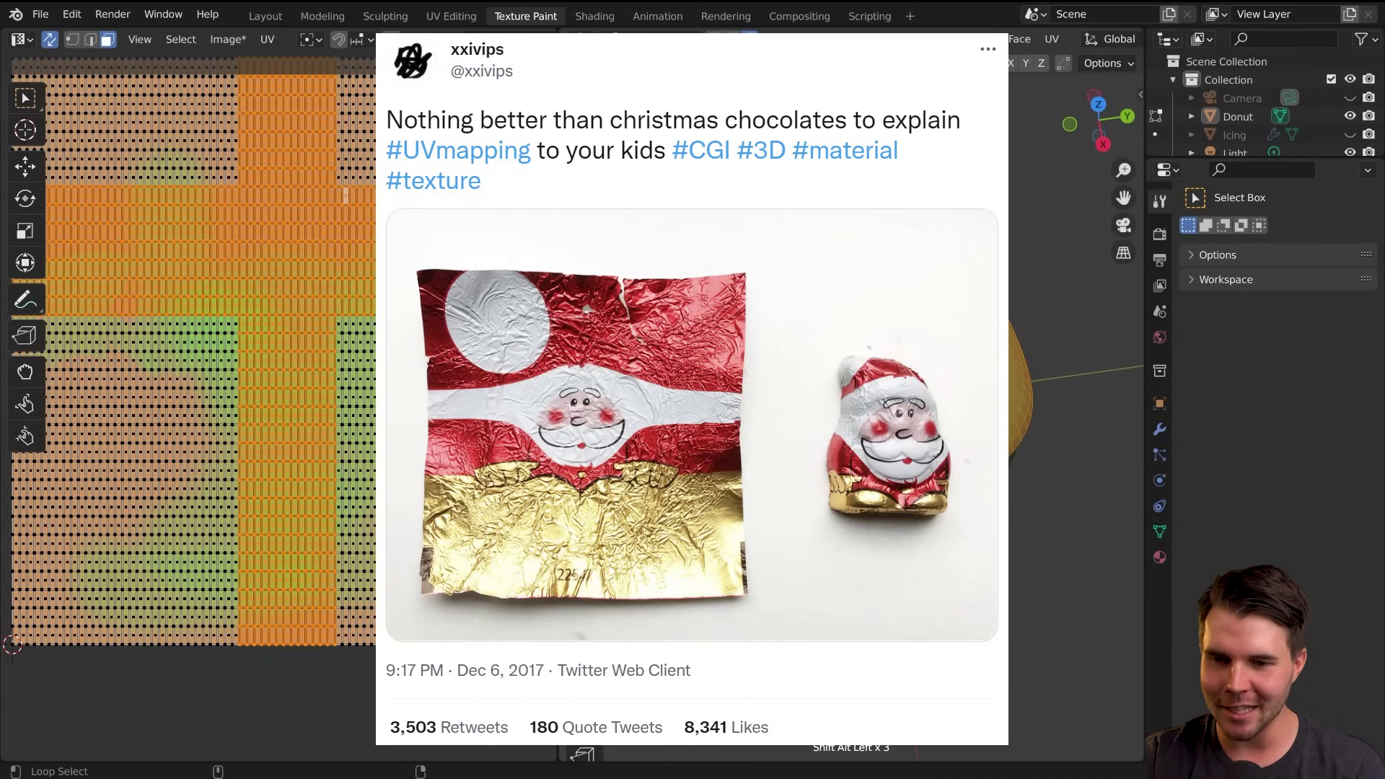
pyautogui.keyDown('alt'); pyautogui.keyDown('shift'); pyautogui.click(992, 351); pyautogui.keyUp('shift'); pyautogui.keyUp('alt')
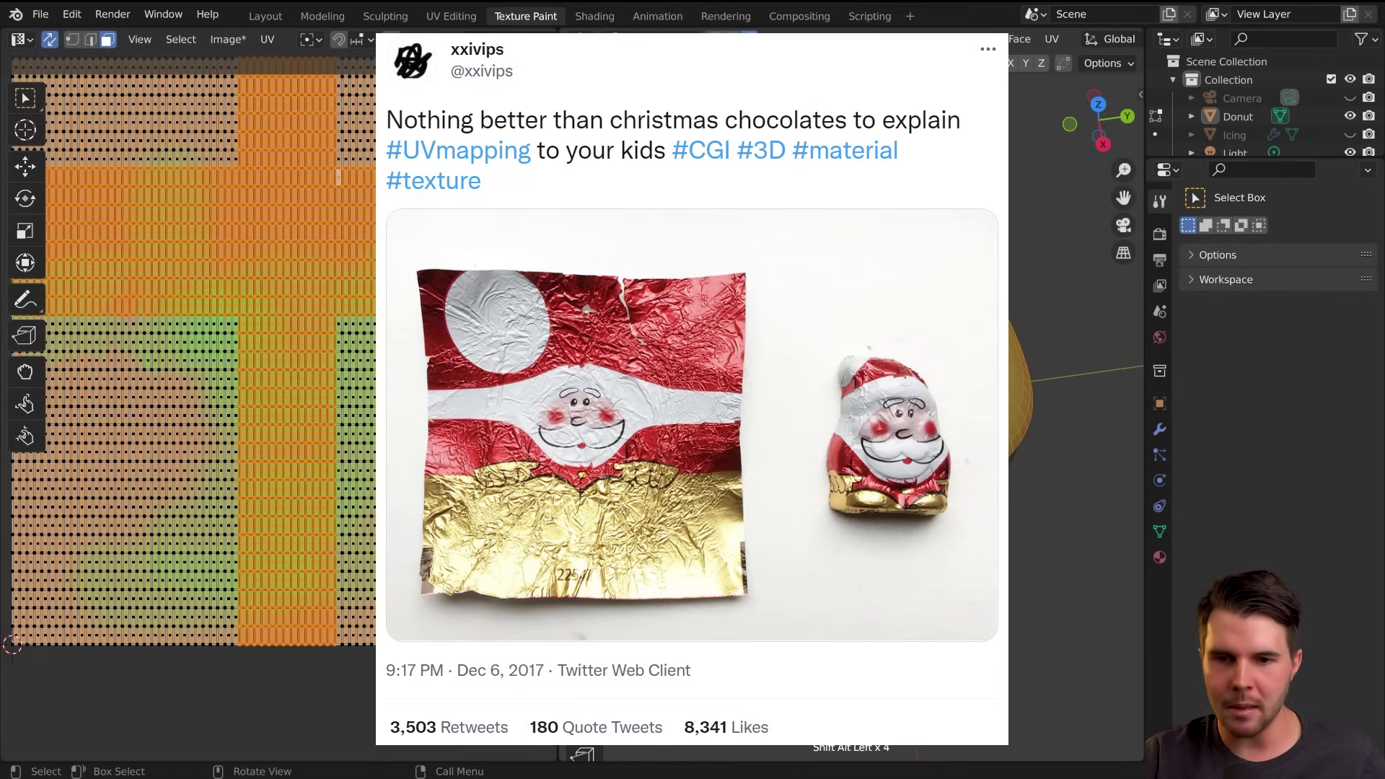
# Deselect all faces and toggle between Edit Mode and Object Mode to compare the UV layout, finishing in Object Mode
pyautogui.hotkey('alt', 'a')
pyautogui.moveTo(853, 406); pyautogui.dragTo(903, 365, button='middle')
pyautogui.press('Tab')
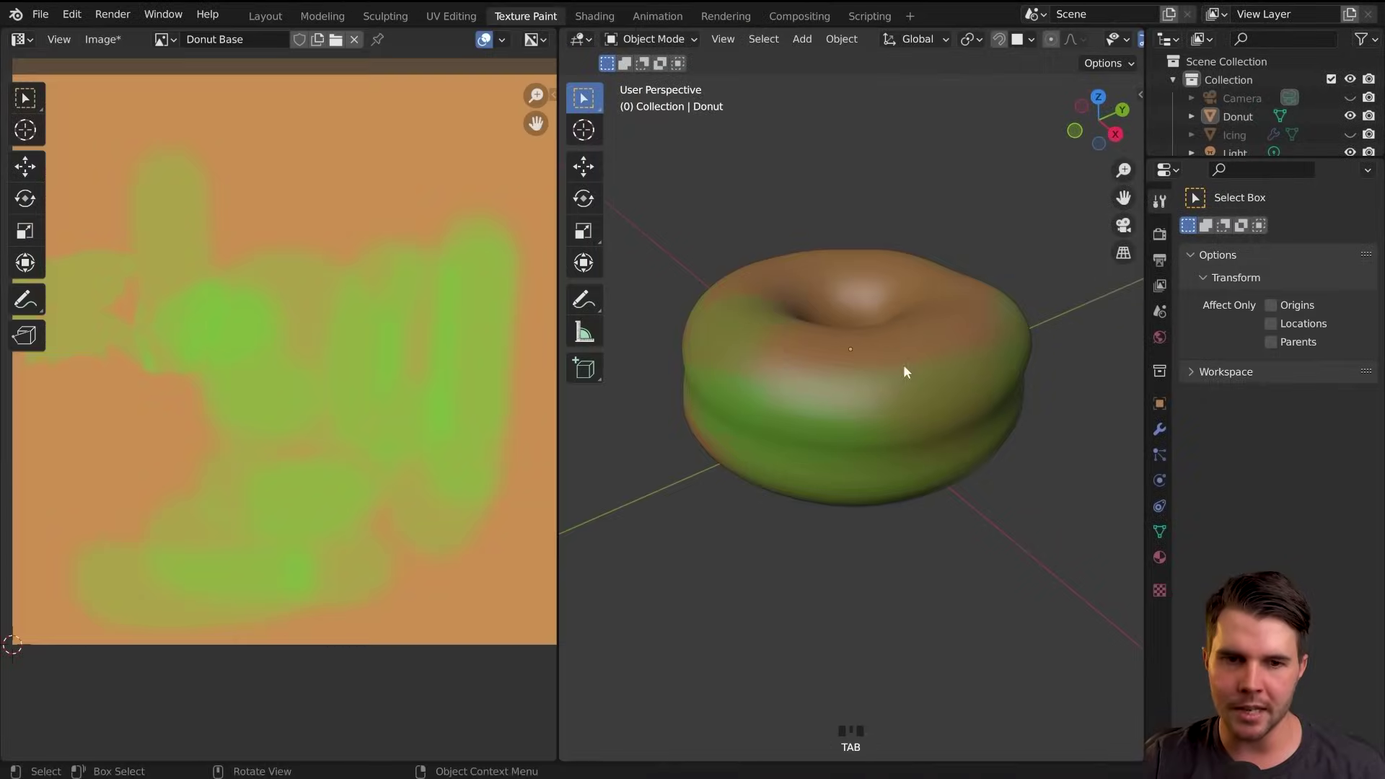
pyautogui.scroll(-2, 390, 236)
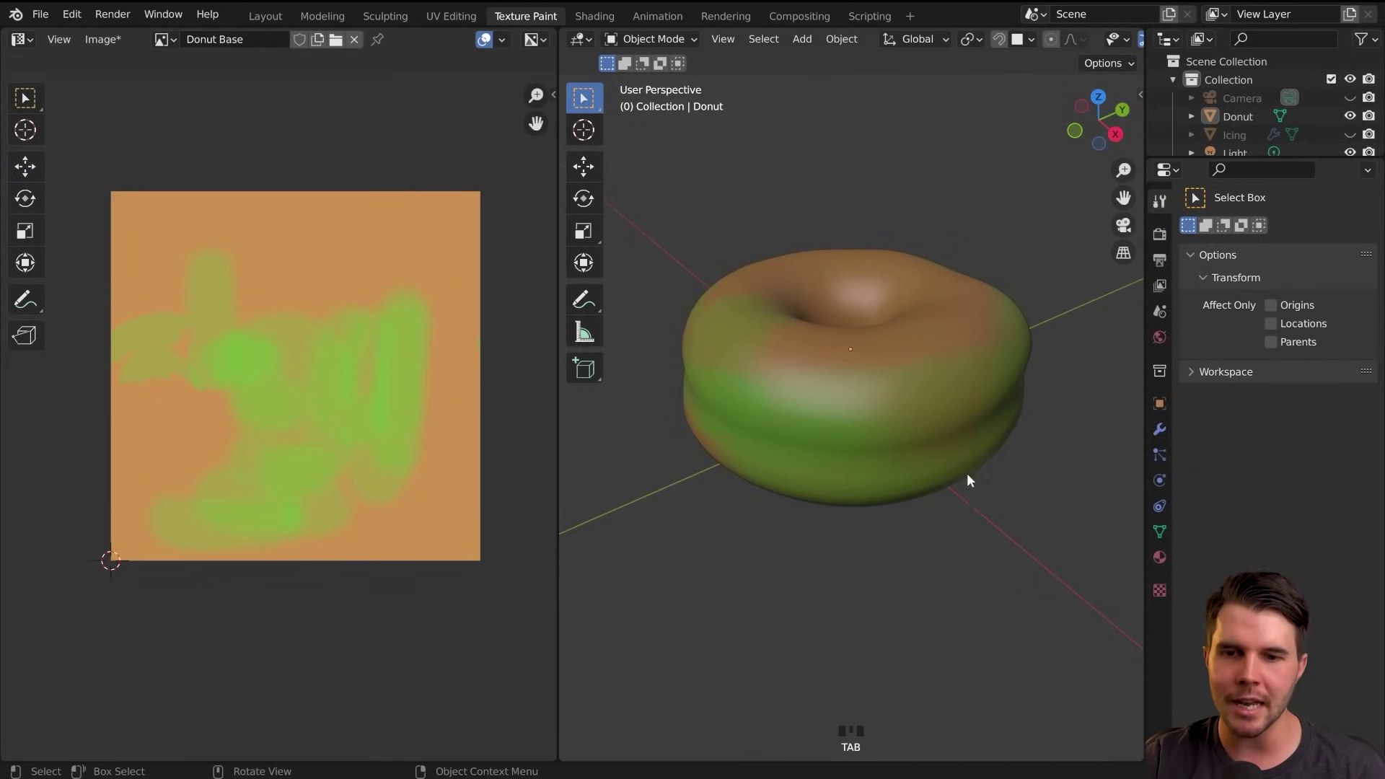
pyautogui.press('Tab')
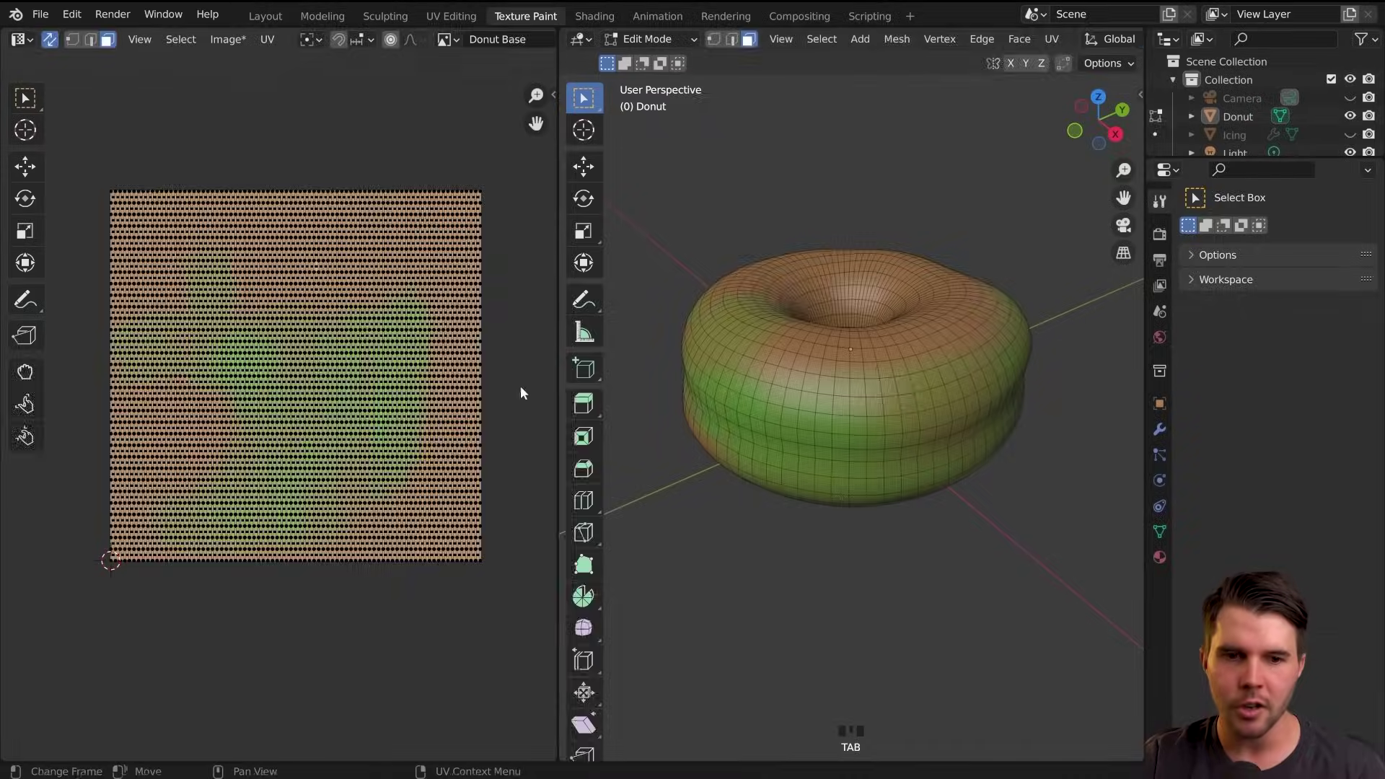
pyautogui.press('Tab')
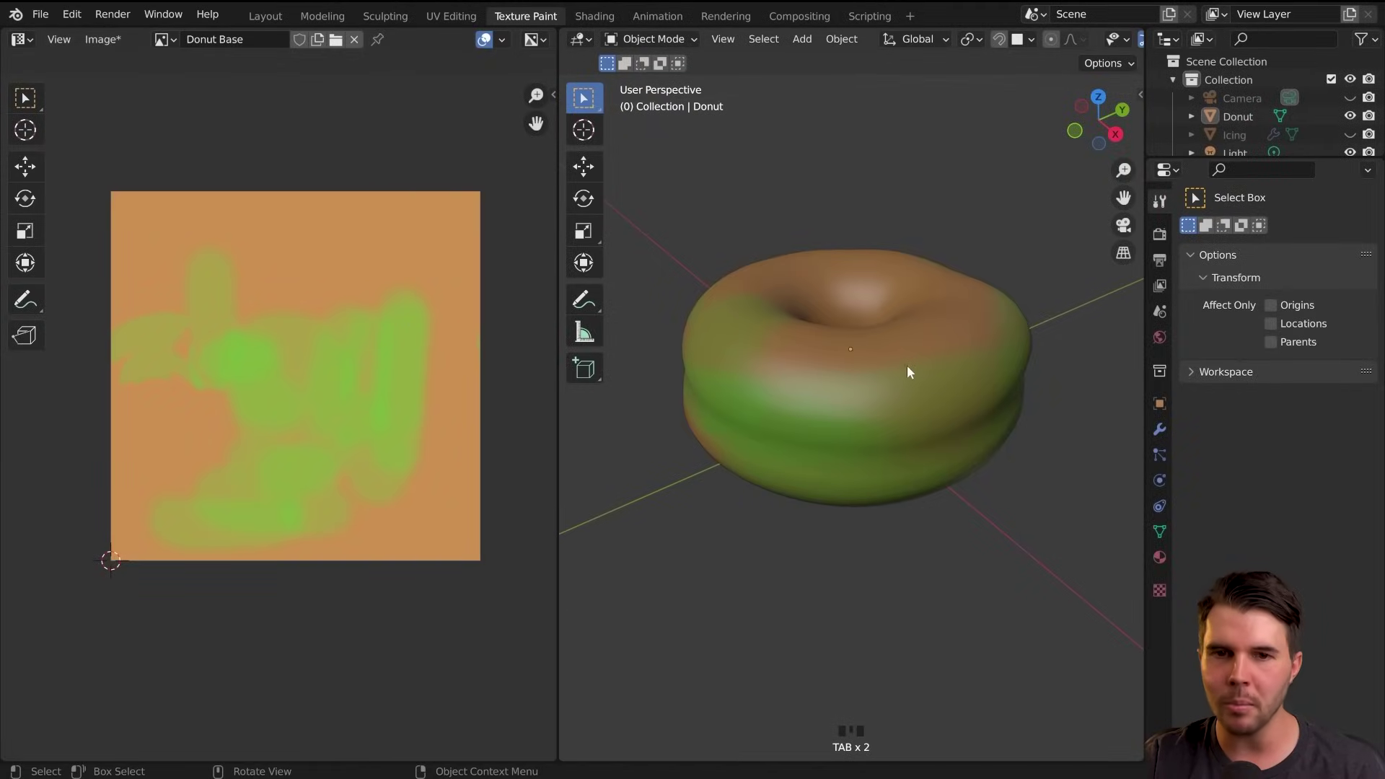
pyautogui.moveTo(888, 395); pyautogui.dragTo(813, 382, button='middle')
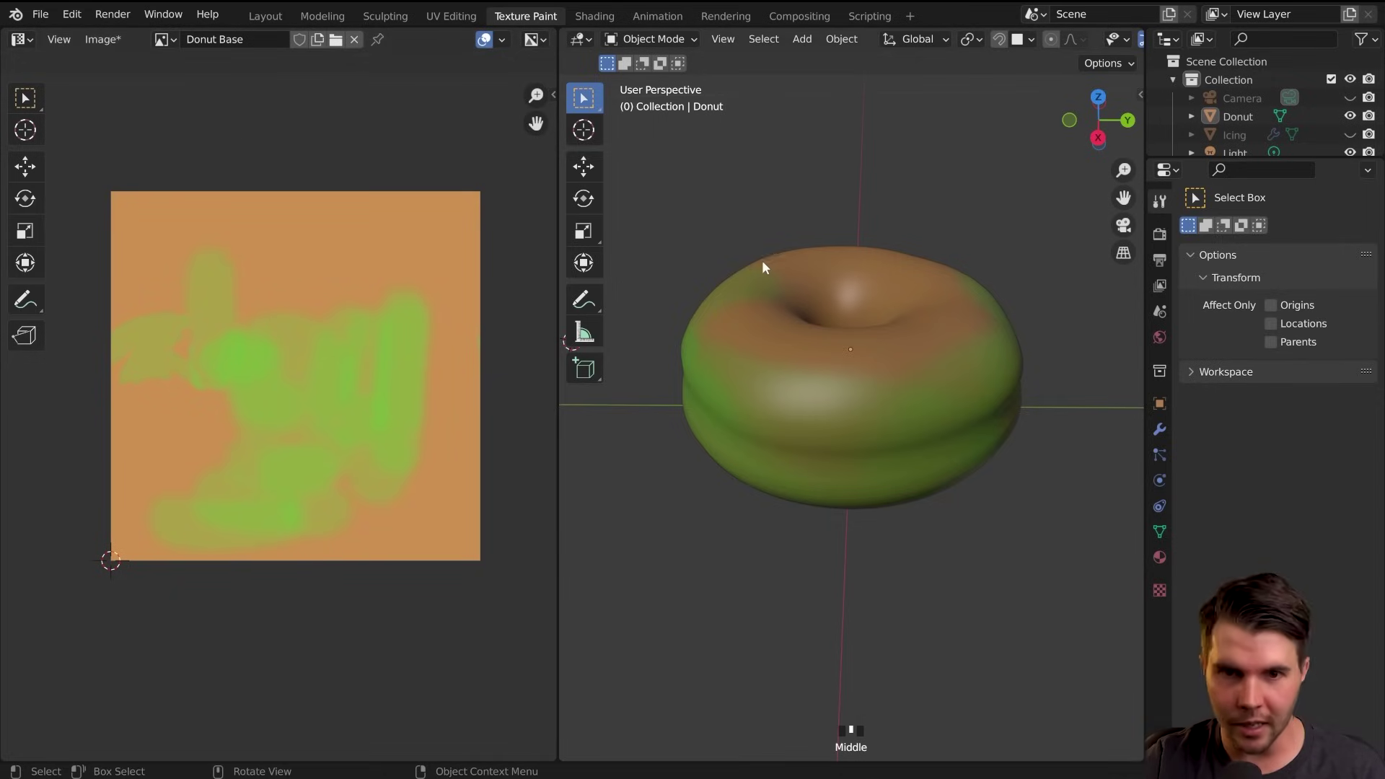
# Change the UV Editor back to the Image Editor and return the donut to Texture Paint mode
pyautogui.click(24, 42)
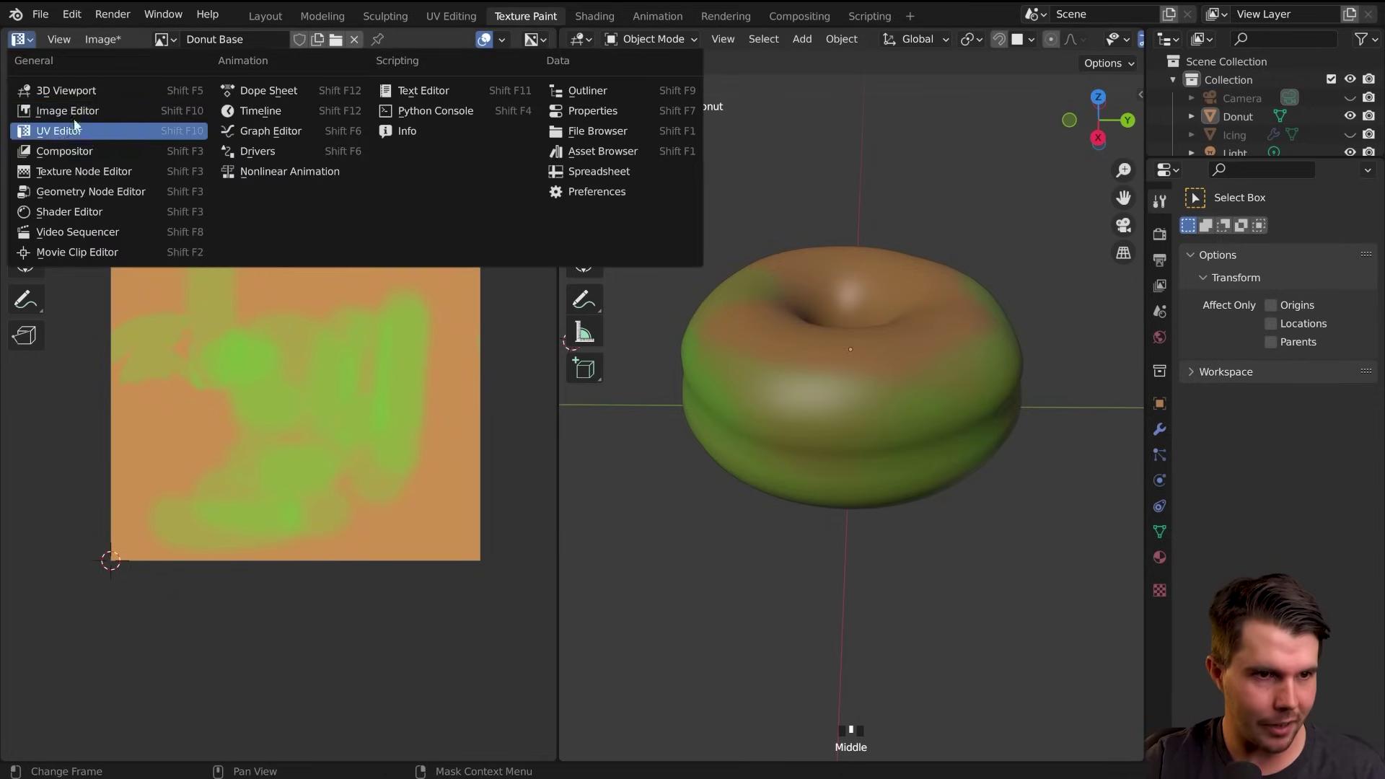
pyautogui.click(65, 110)
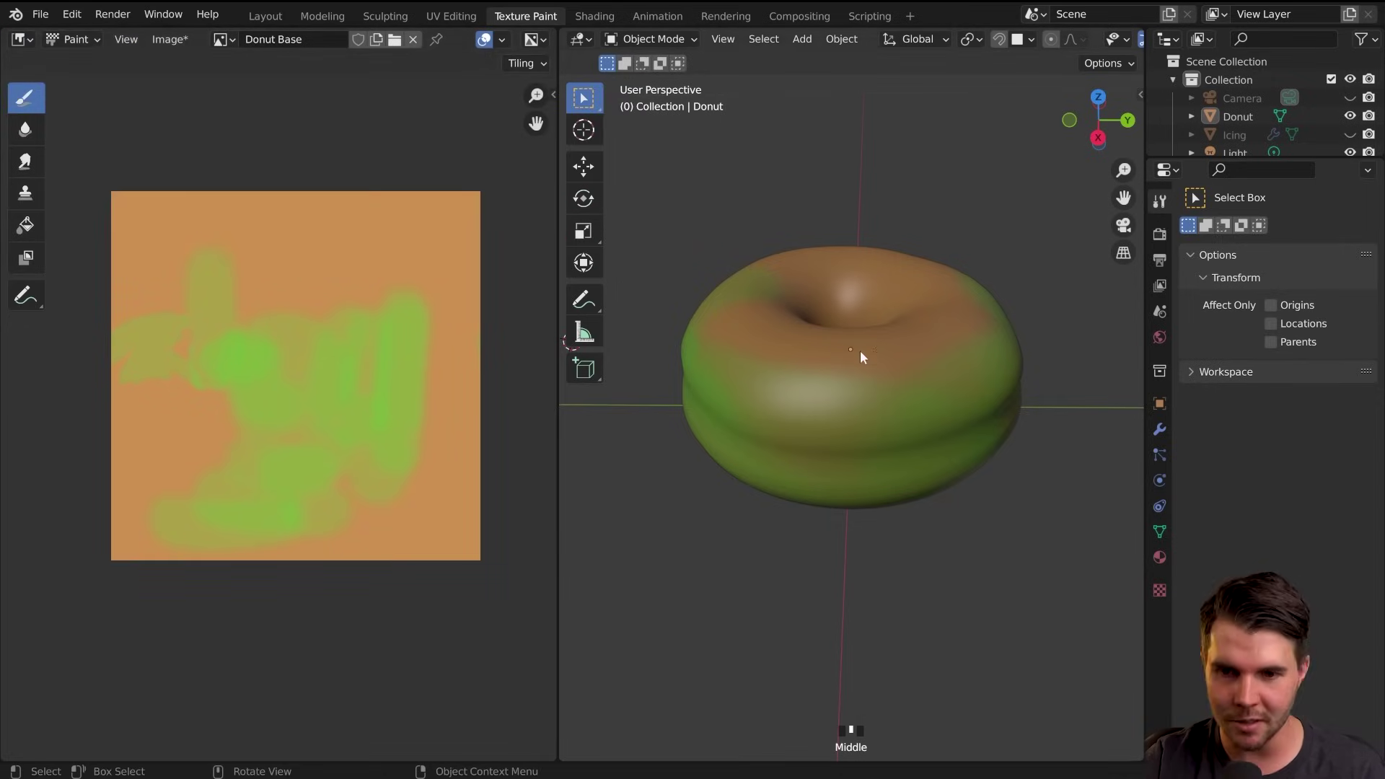
pyautogui.moveTo(859, 350); pyautogui.dragTo(844, 339, button='middle')
pyautogui.click(649, 39)
pyautogui.click(660, 160)
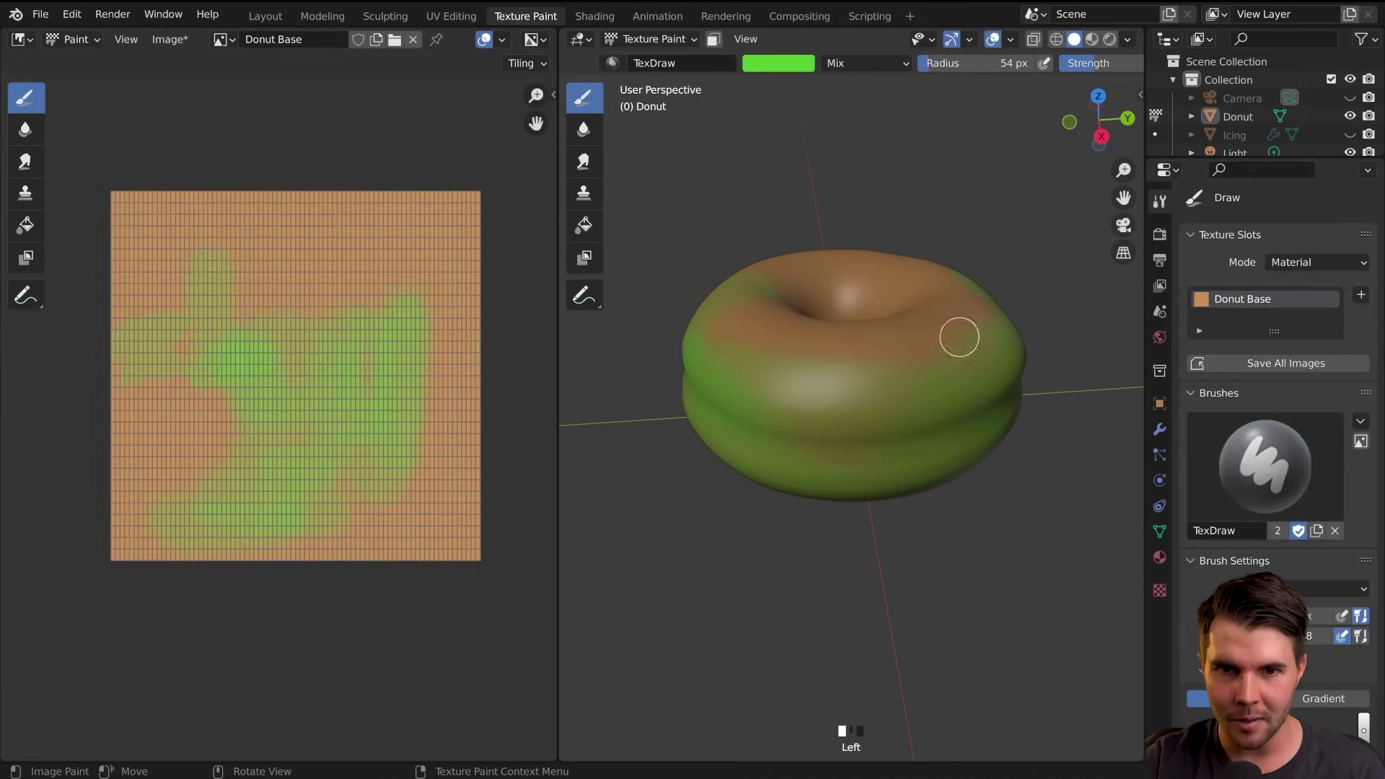
# Turn off the display of the texture paint UVs over the Donut Base image
pyautogui.click(503, 39)
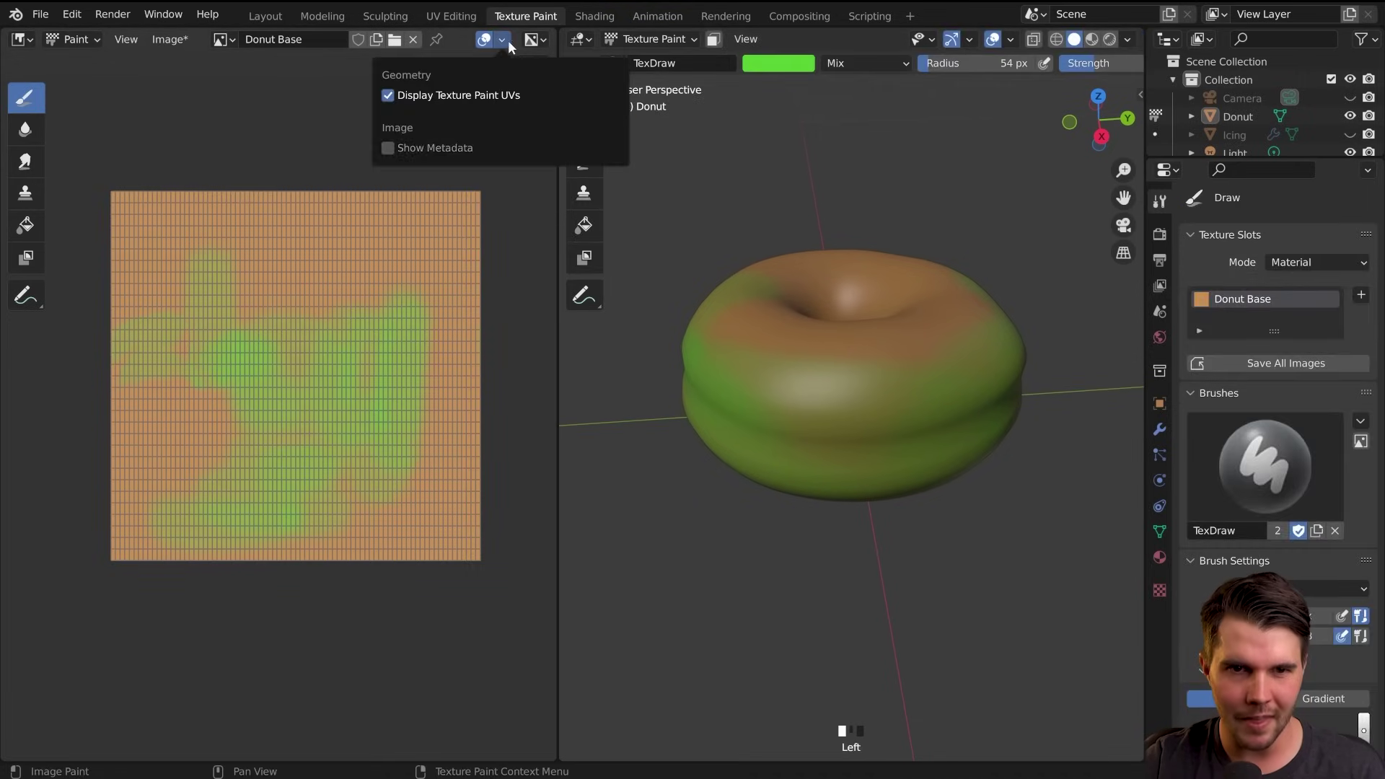
pyautogui.click(441, 96)
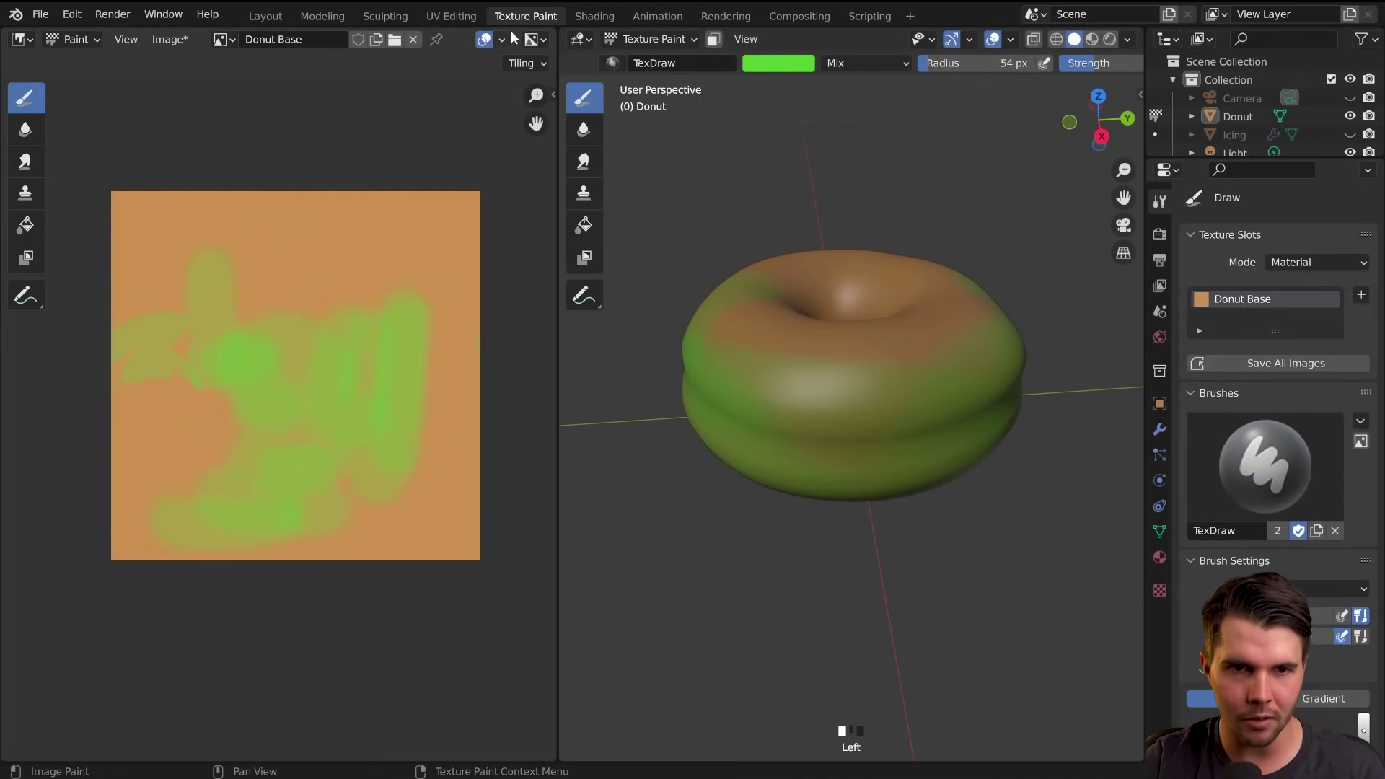
pyautogui.scroll(2, 419, 416)
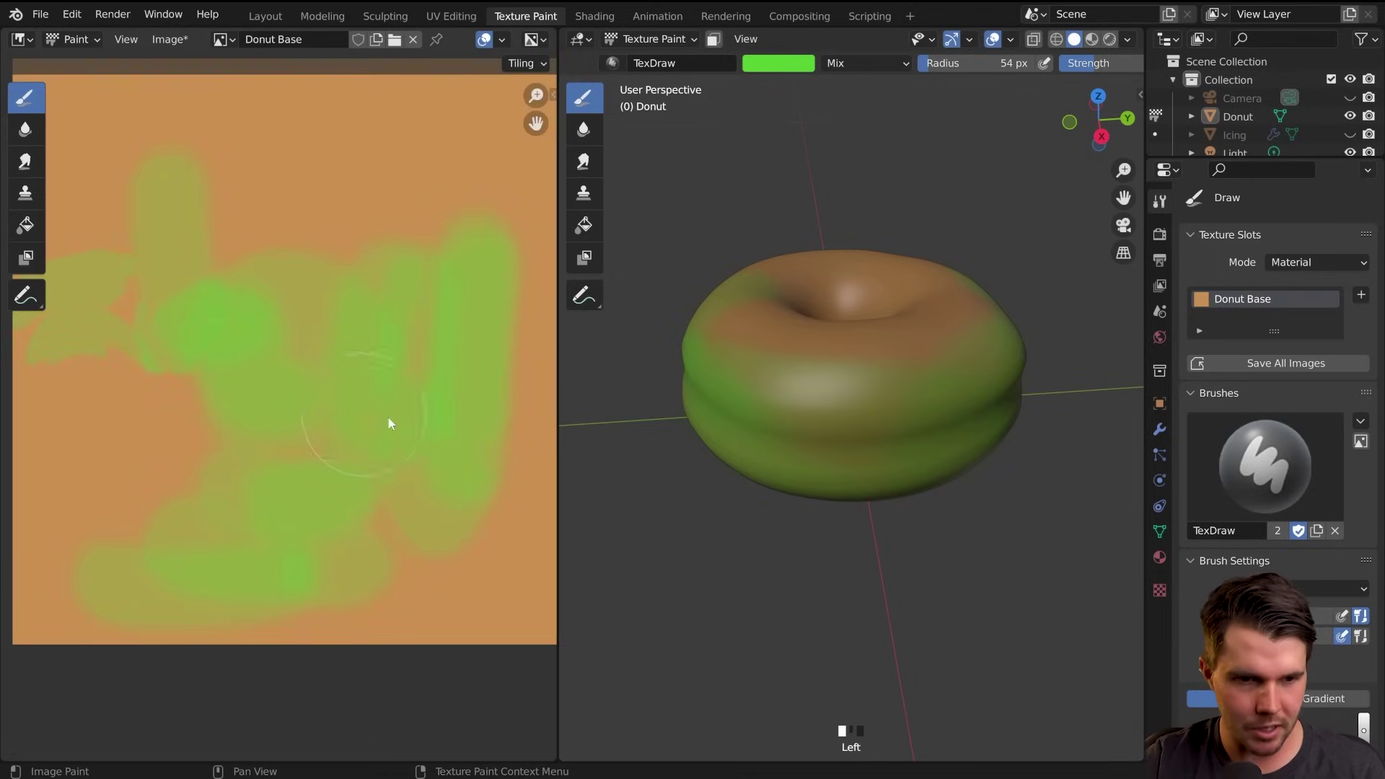
pyautogui.scroll(-1, 387, 423)
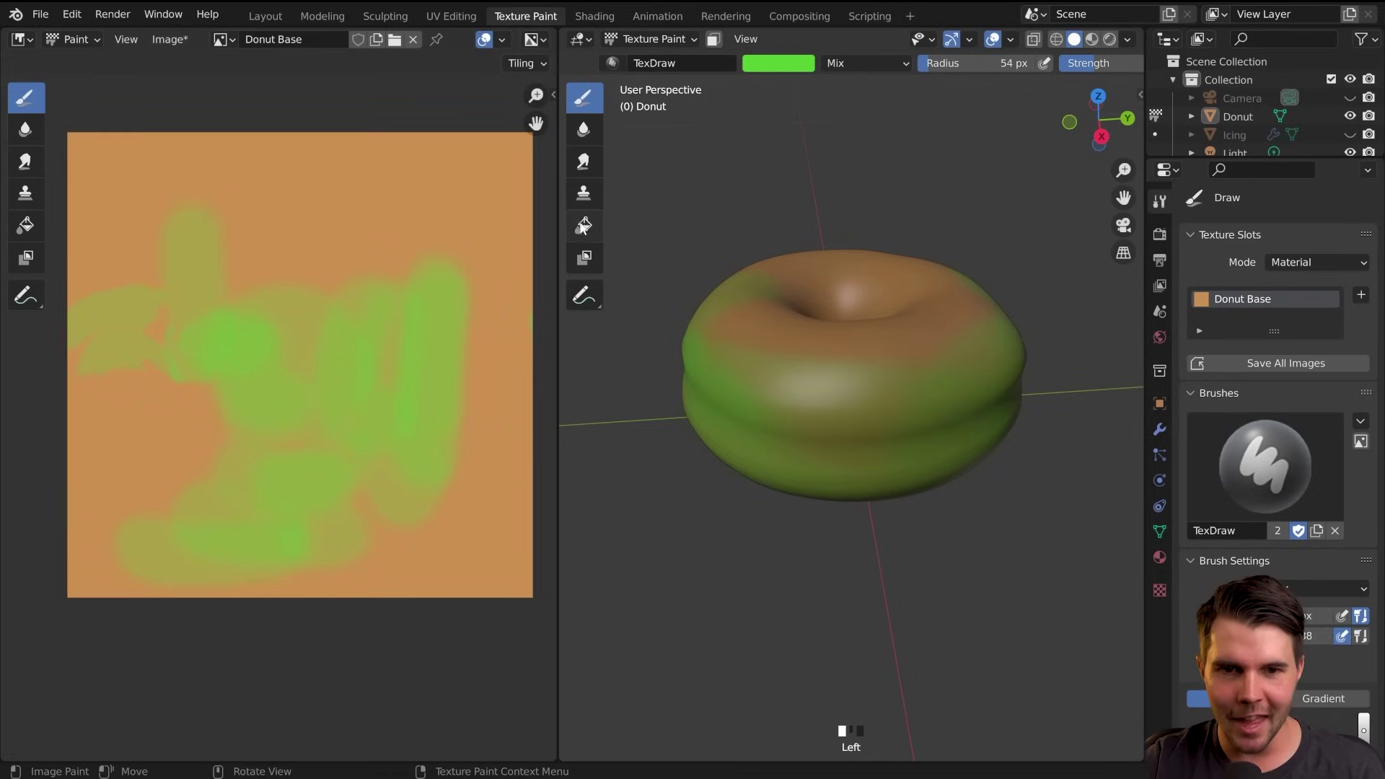
# With the Fill tool, sample the orange-brown base colour from the image and fill the whole donut texture with it
pyautogui.click(585, 226)
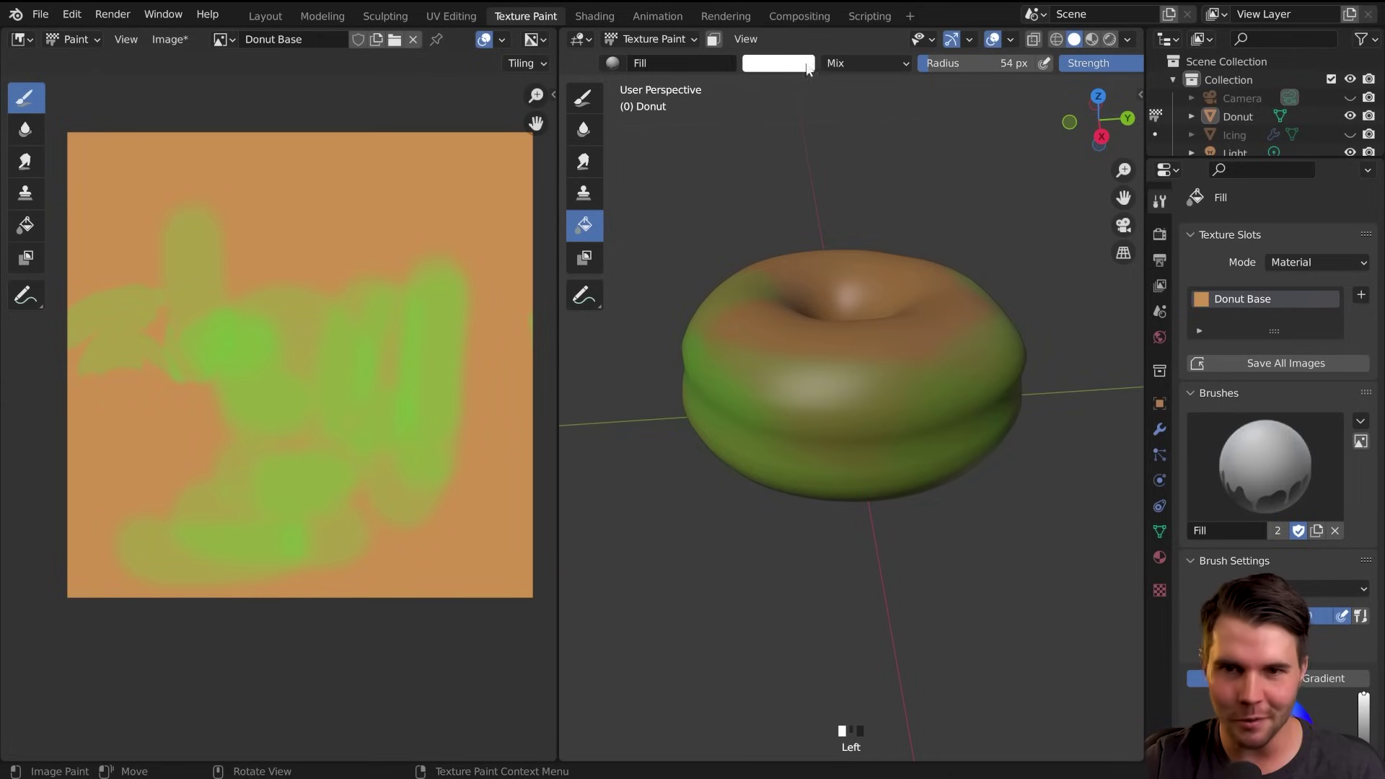
pyautogui.click(808, 69)
pyautogui.click(893, 269)
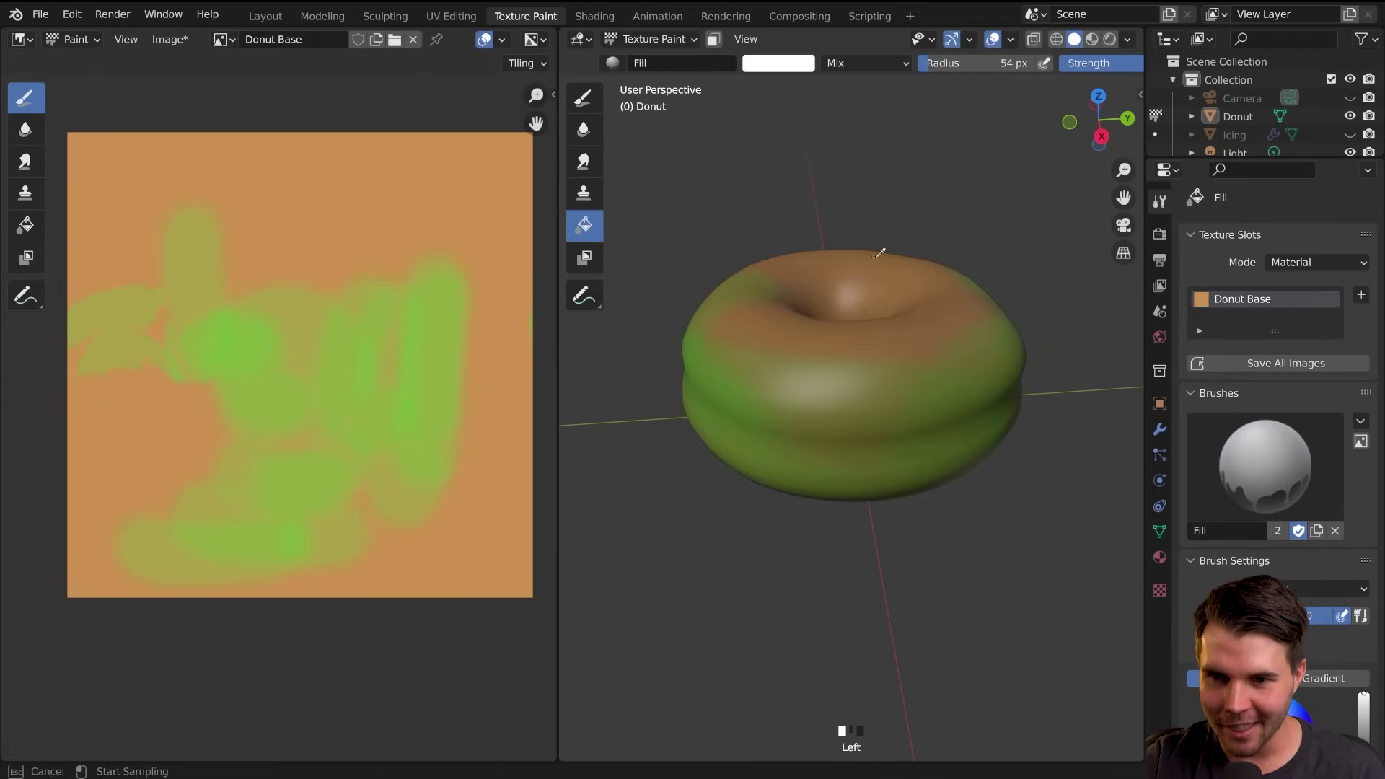
pyautogui.click(471, 171)
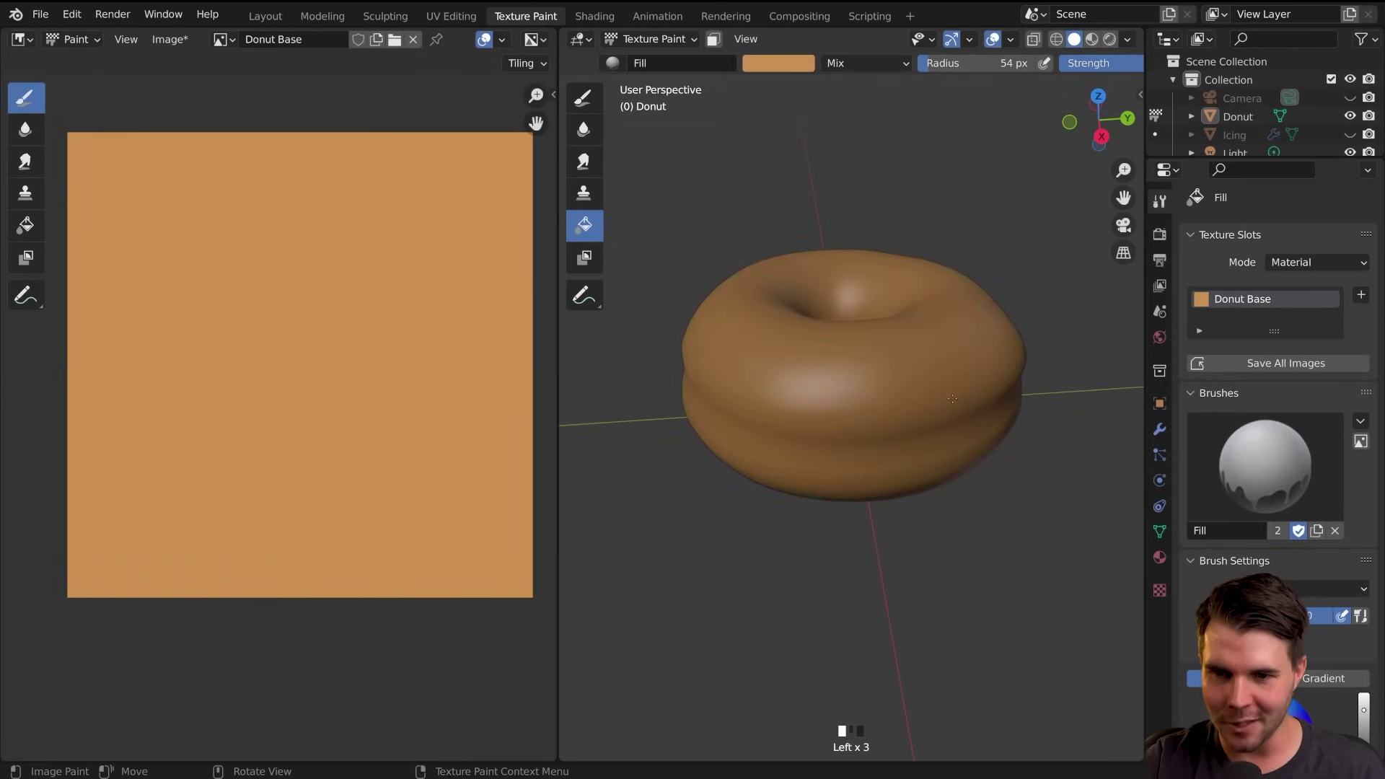
# Return to the Draw brush and give it a pale grey colour with saturation 0 and a strength of about 0.307
pyautogui.moveTo(887, 283); pyautogui.dragTo(778, 146, button='middle')
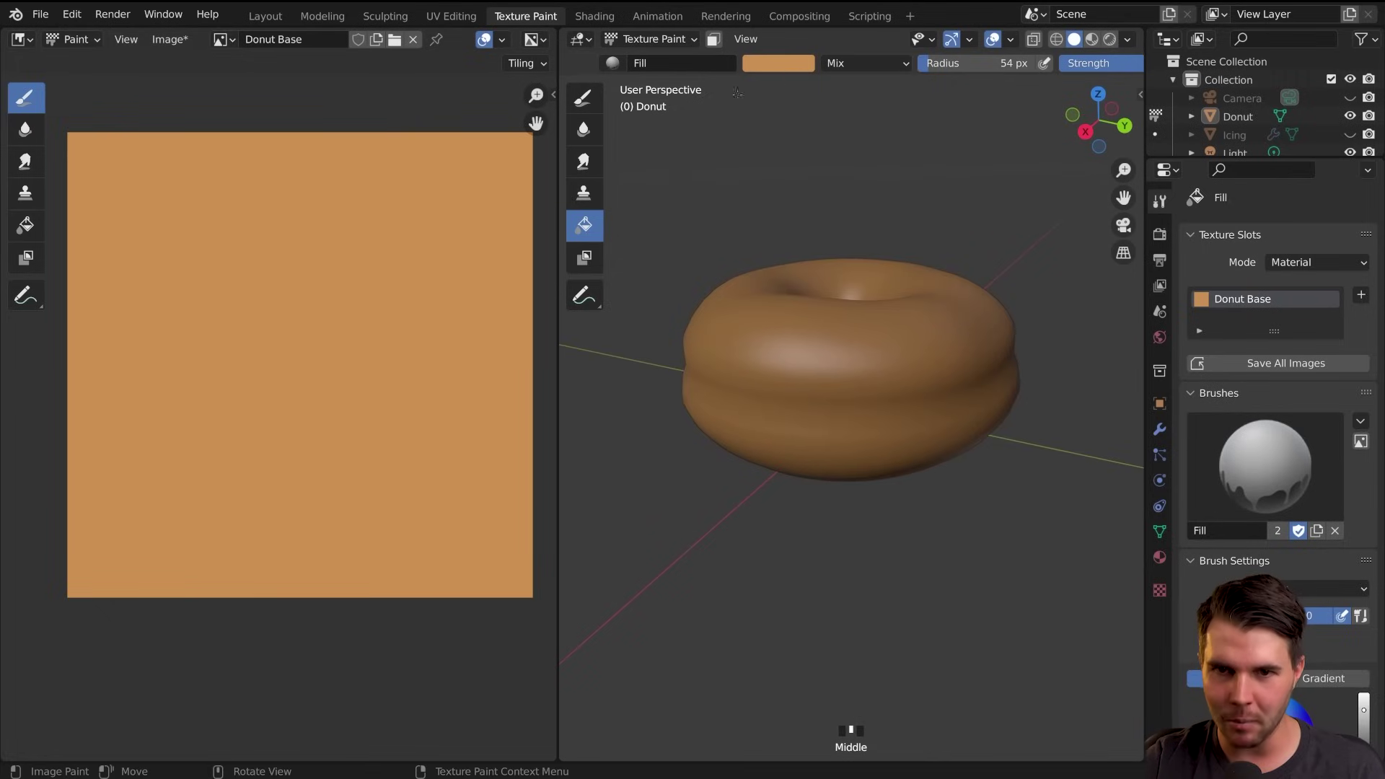
pyautogui.click(582, 99)
pyautogui.click(794, 64)
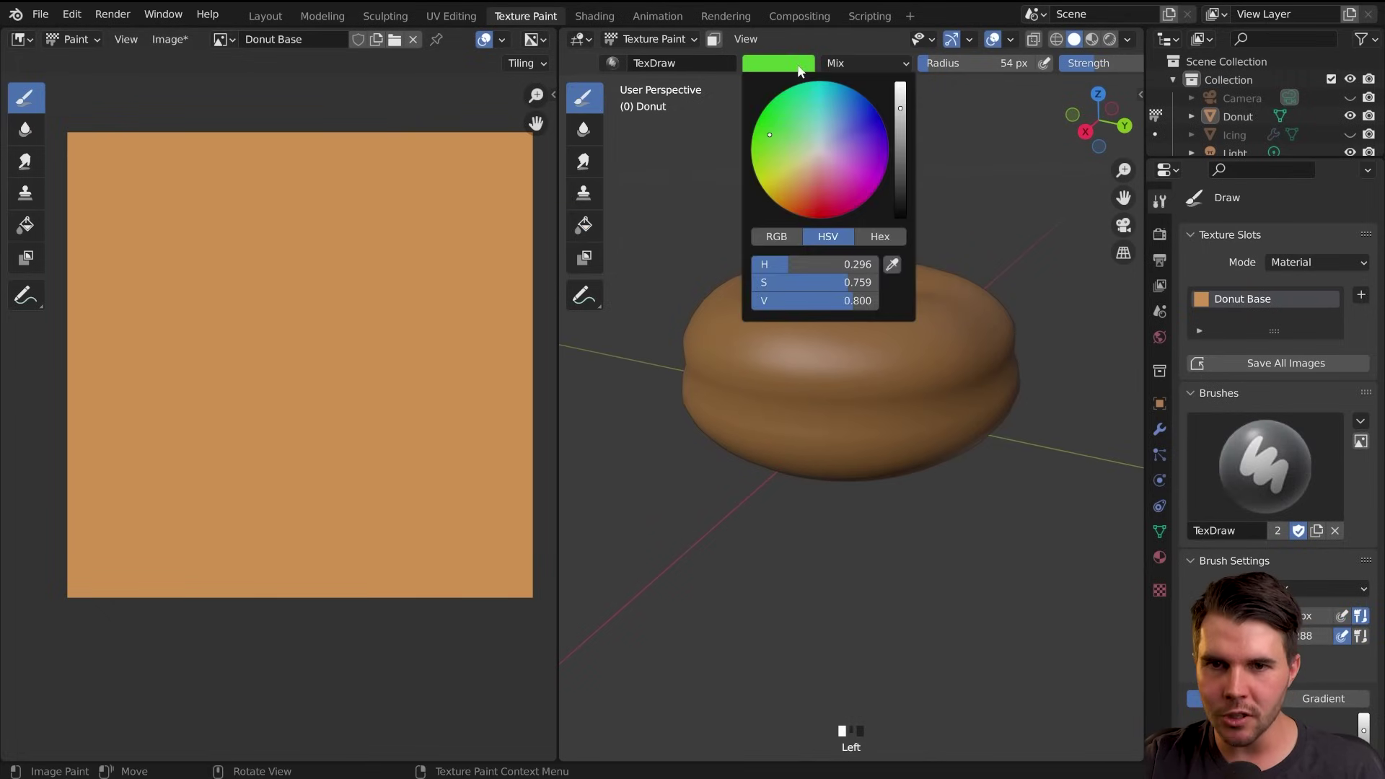
pyautogui.click(804, 65)
pyautogui.click(808, 64)
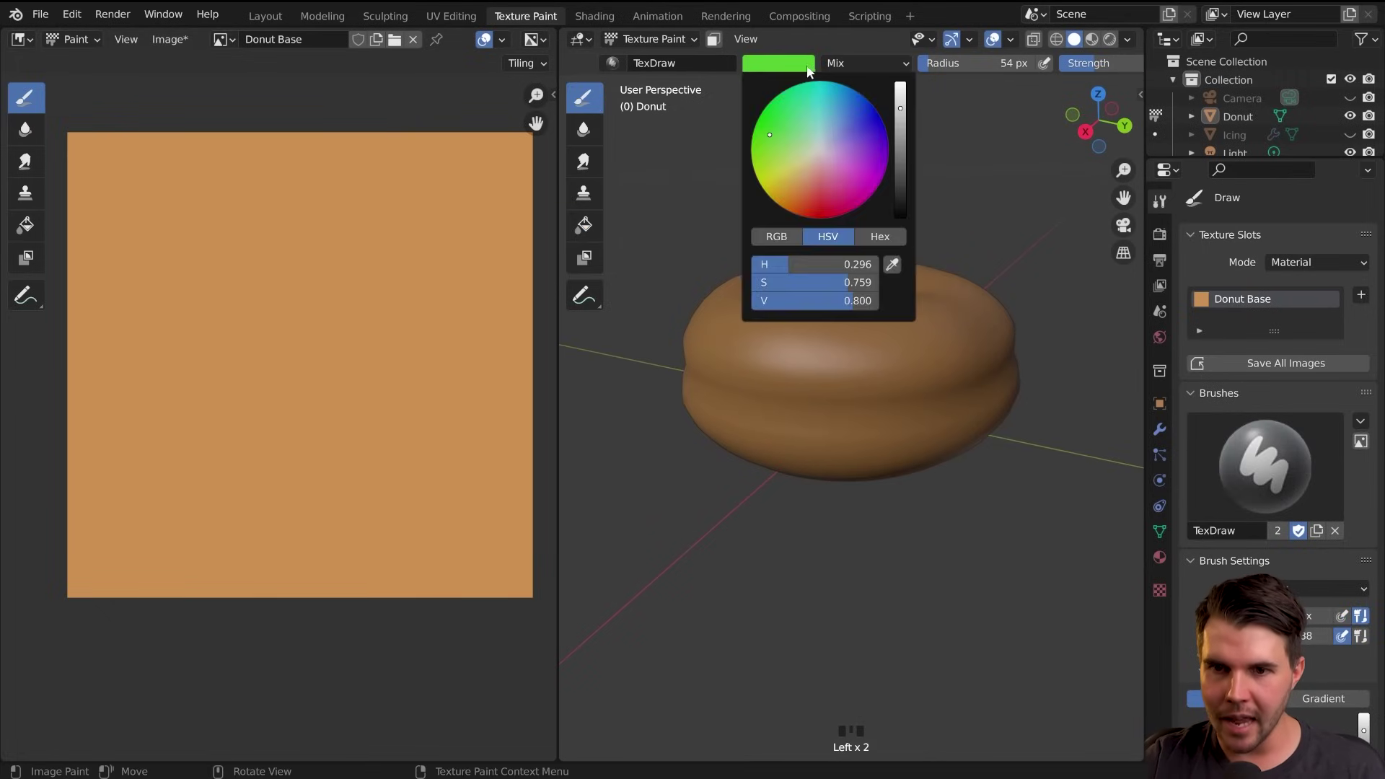
pyautogui.moveTo(813, 280); pyautogui.dragTo(741, 275)
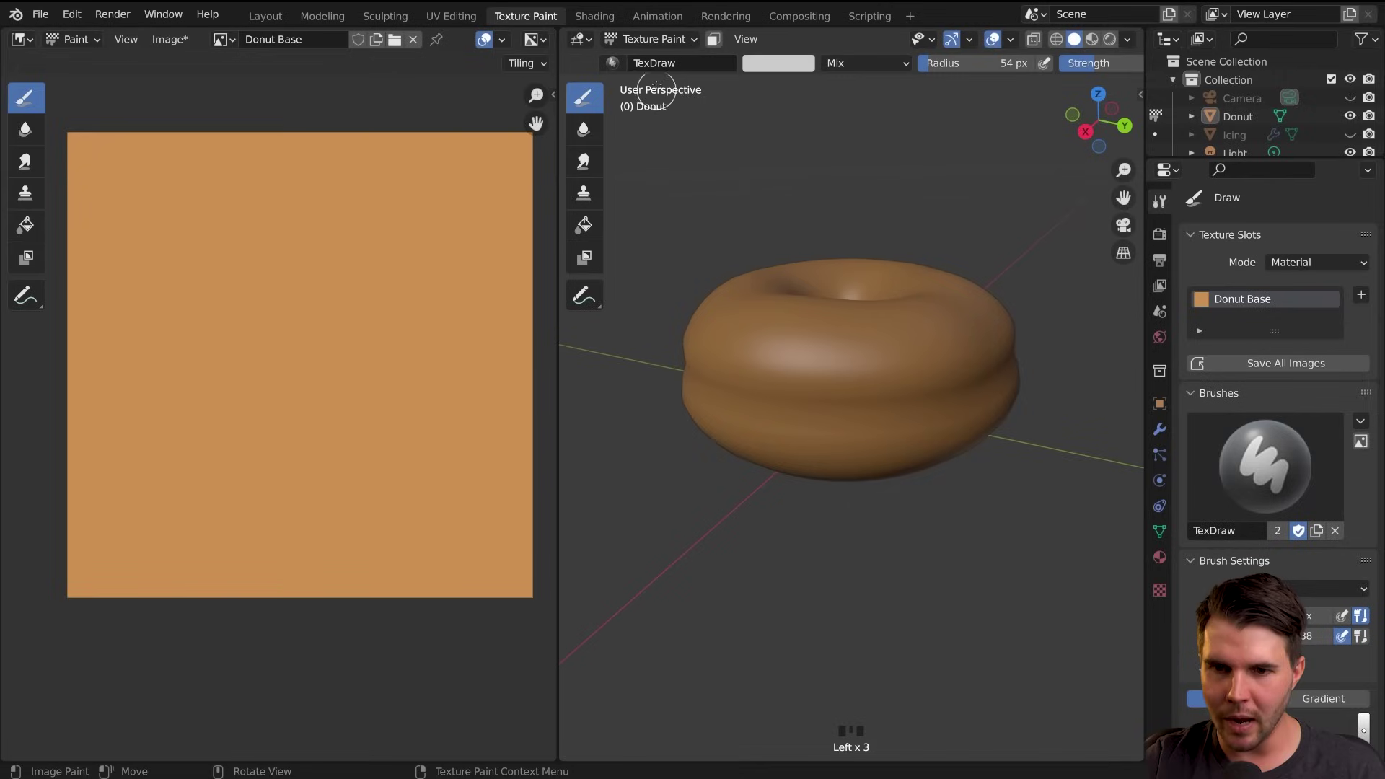
pyautogui.click(806, 66)
pyautogui.click(864, 300)
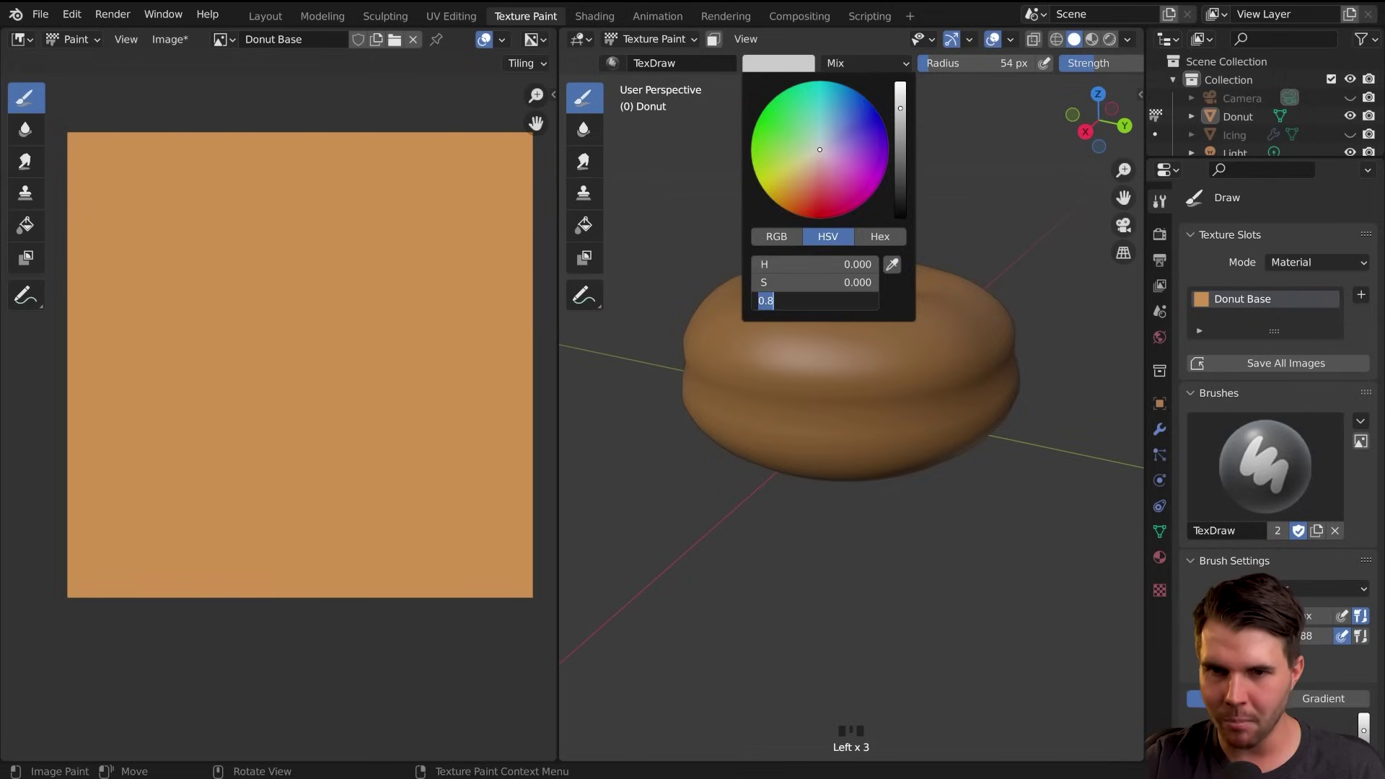
pyautogui.click(909, 386)
pyautogui.moveTo(1114, 63); pyautogui.dragTo(951, 63, button='middle')
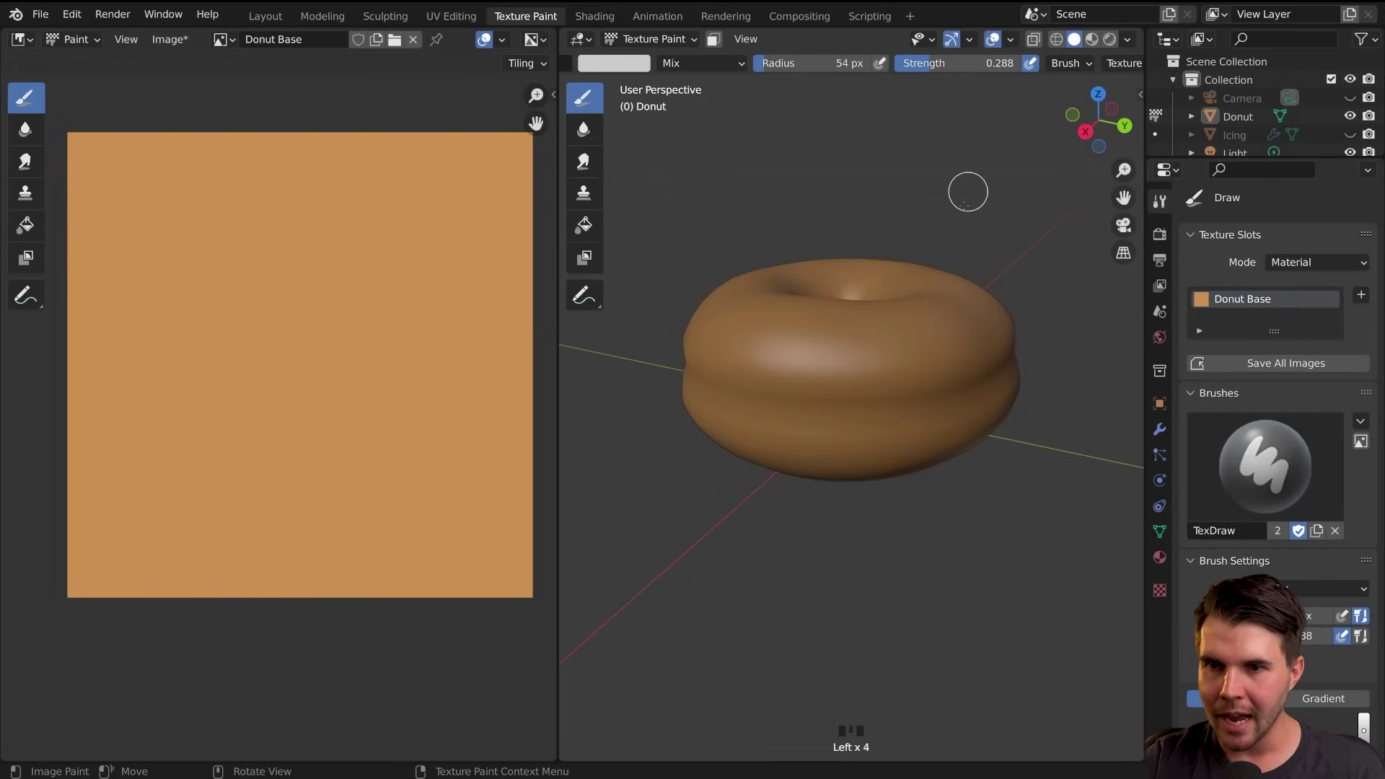
pyautogui.moveTo(950, 63); pyautogui.dragTo(953, 63)
# Paint the first short pale strokes along the crease at the donut's mid-height, adjusting the brush radius between strokes
pyautogui.moveTo(861, 395); pyautogui.dragTo(827, 353, button='middle')
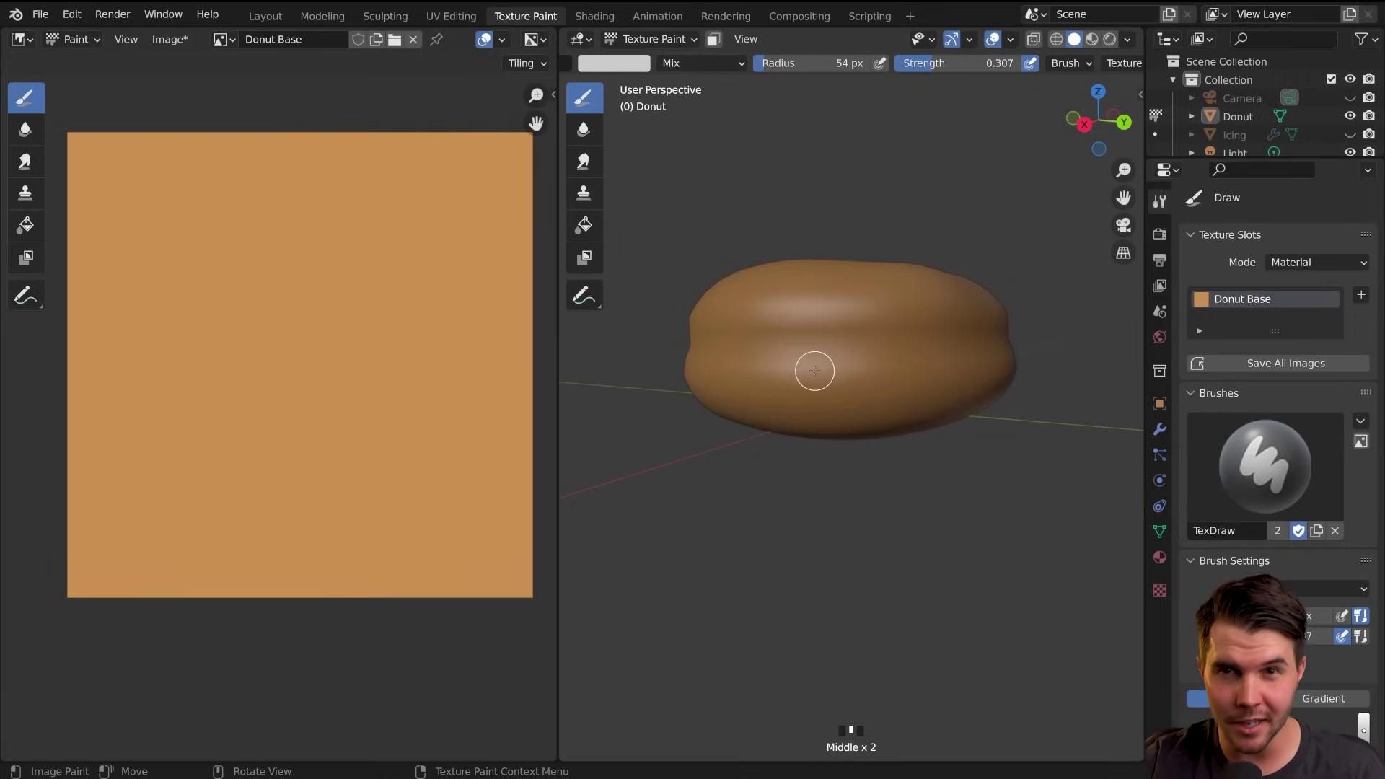
pyautogui.moveTo(800, 337); pyautogui.dragTo(881, 346)
pyautogui.moveTo(880, 346); pyautogui.dragTo(816, 362, button='middle')
pyautogui.press('f')
pyautogui.moveTo(738, 372); pyautogui.dragTo(854, 361)
pyautogui.moveTo(854, 361); pyautogui.dragTo(849, 363, button='middle')
pyautogui.press('f')
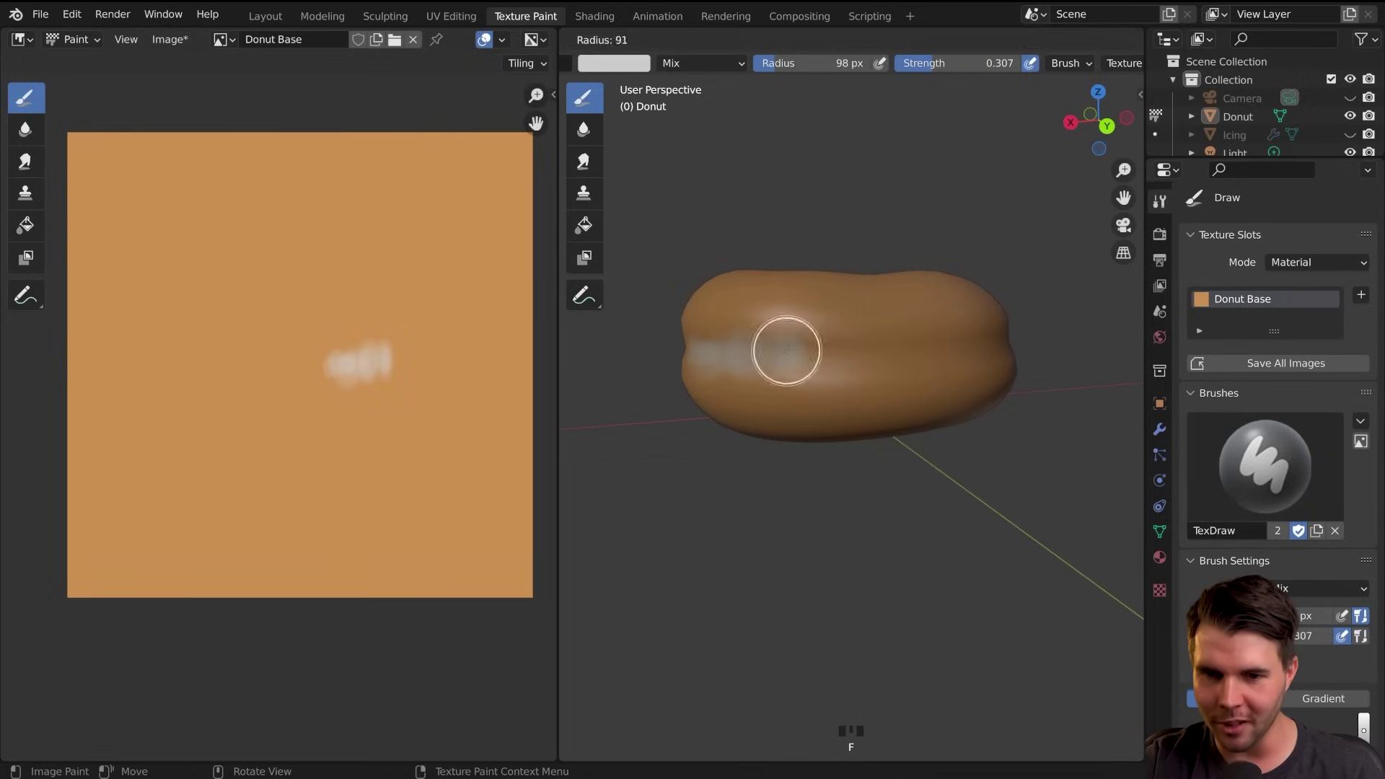
pyautogui.click(770, 355)
pyautogui.moveTo(872, 361); pyautogui.dragTo(859, 361, button='middle')
# Set the brush radius to about 74 px and extend the pale band along the donut's crease with short overlapping strokes
pyautogui.press('f')
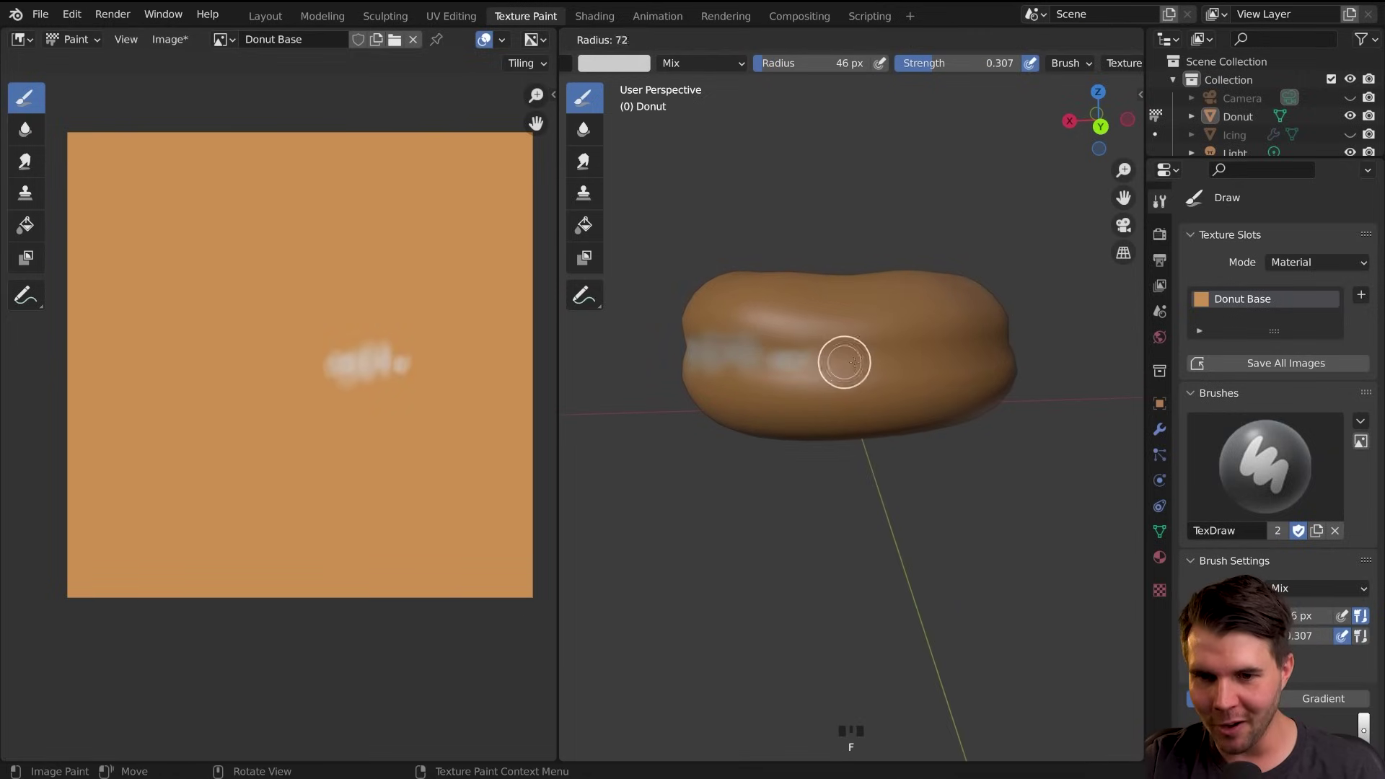
pyautogui.click(870, 362)
pyautogui.moveTo(811, 355); pyautogui.dragTo(817, 355)
pyautogui.moveTo(852, 353)
pyautogui.mouseDown()
pyautogui.moveTo(862, 358)
pyautogui.moveTo(850, 361)
pyautogui.mouseUp()
pyautogui.moveTo(815, 355); pyautogui.dragTo(798, 359)
pyautogui.moveTo(881, 357); pyautogui.dragTo(819, 359, button='middle')
pyautogui.moveTo(819, 358)
pyautogui.mouseDown()
pyautogui.moveTo(844, 356)
pyautogui.moveTo(786, 359)
pyautogui.mouseUp()
pyautogui.moveTo(786, 359); pyautogui.dragTo(858, 357)
pyautogui.moveTo(858, 356); pyautogui.dragTo(893, 357)
pyautogui.moveTo(893, 357); pyautogui.dragTo(808, 358, button='middle')
pyautogui.moveTo(807, 358); pyautogui.dragTo(958, 350)
# Continue the pale band around the next sides of the donut with long horizontal strokes along the crease
pyautogui.moveTo(958, 350); pyautogui.dragTo(798, 358, button='middle')
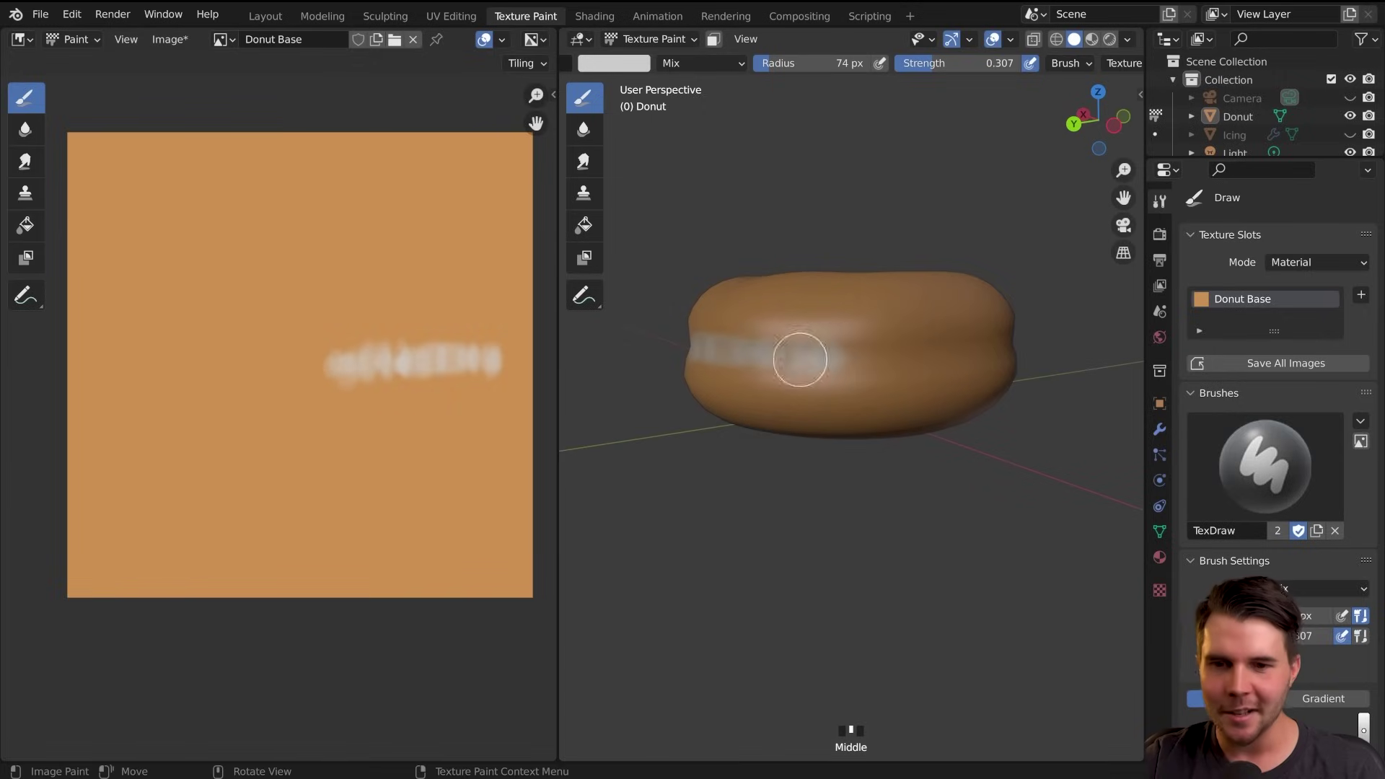
pyautogui.moveTo(798, 358); pyautogui.dragTo(1046, 343)
pyautogui.moveTo(1046, 343); pyautogui.dragTo(725, 359, button='middle')
pyautogui.moveTo(725, 358); pyautogui.dragTo(978, 348)
pyautogui.moveTo(730, 343); pyautogui.dragTo(891, 346)
pyautogui.moveTo(891, 347); pyautogui.dragTo(786, 350, button='middle')
pyautogui.moveTo(786, 349); pyautogui.dragTo(974, 346)
pyautogui.moveTo(974, 346); pyautogui.dragTo(844, 339, button='middle')
pyautogui.moveTo(871, 340); pyautogui.dragTo(946, 334)
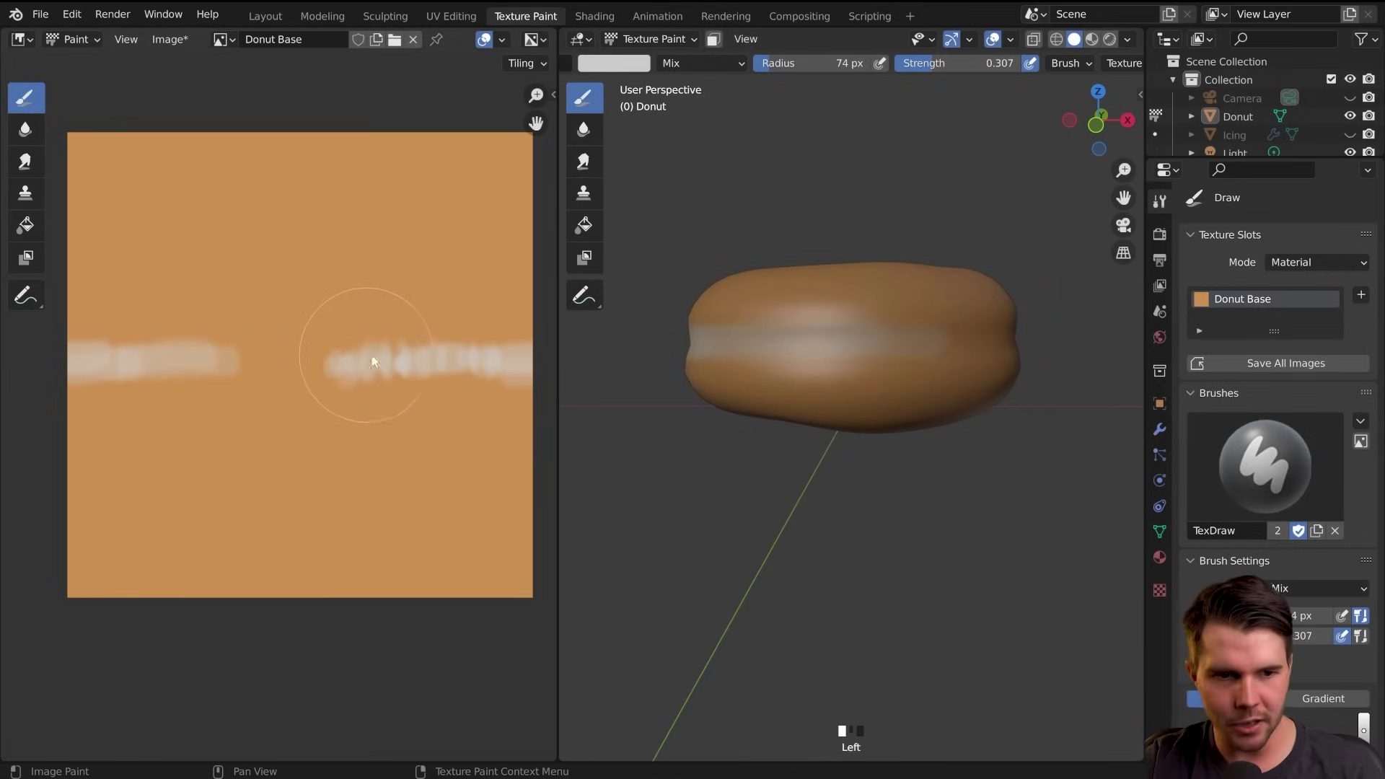
pyautogui.moveTo(814, 344); pyautogui.dragTo(1050, 337)
# Try resizing the brush interactively several times over the flat image and over the donut, using radii between 20 and 62 px
pyautogui.press('f')
pyautogui.click(163, 362)
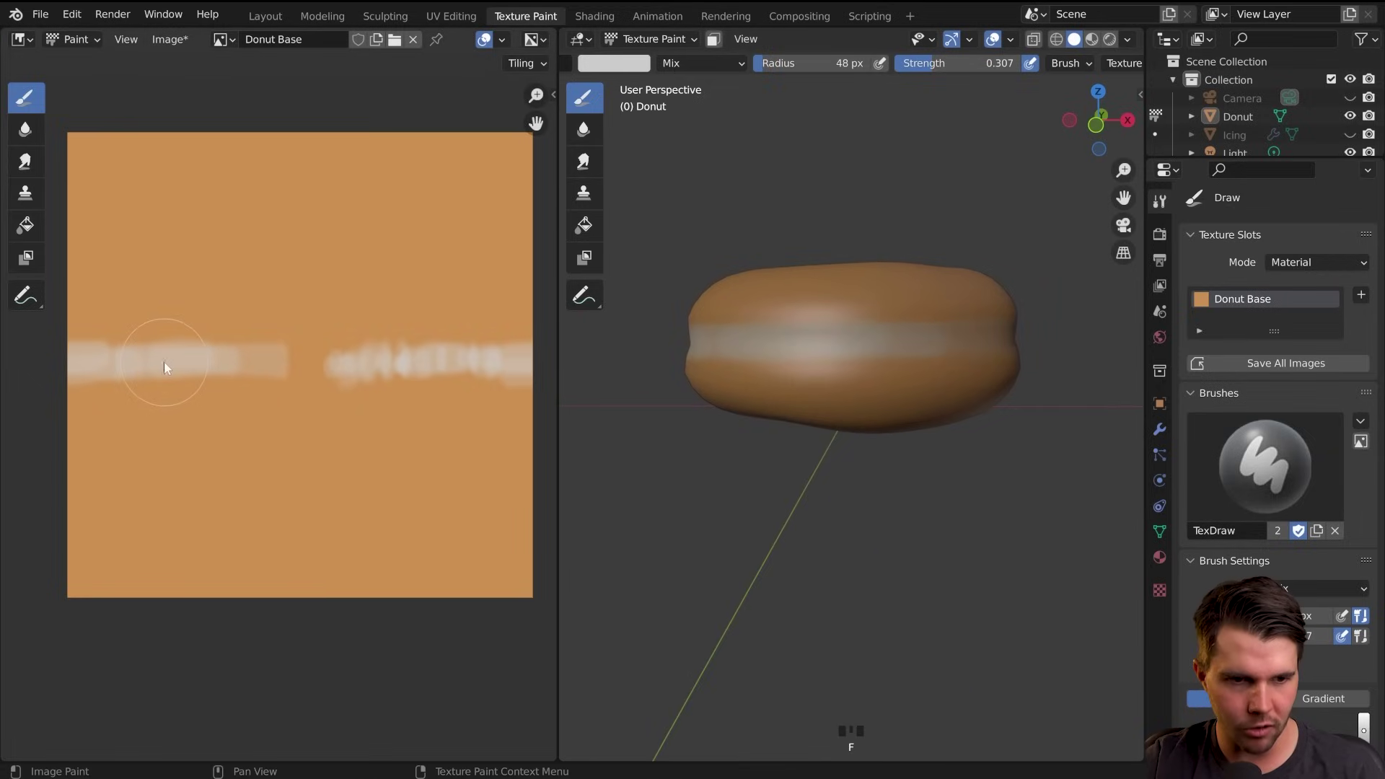
pyautogui.press('f')
pyautogui.click(146, 362)
pyautogui.press('f')
pyautogui.click(150, 367)
pyautogui.press('f')
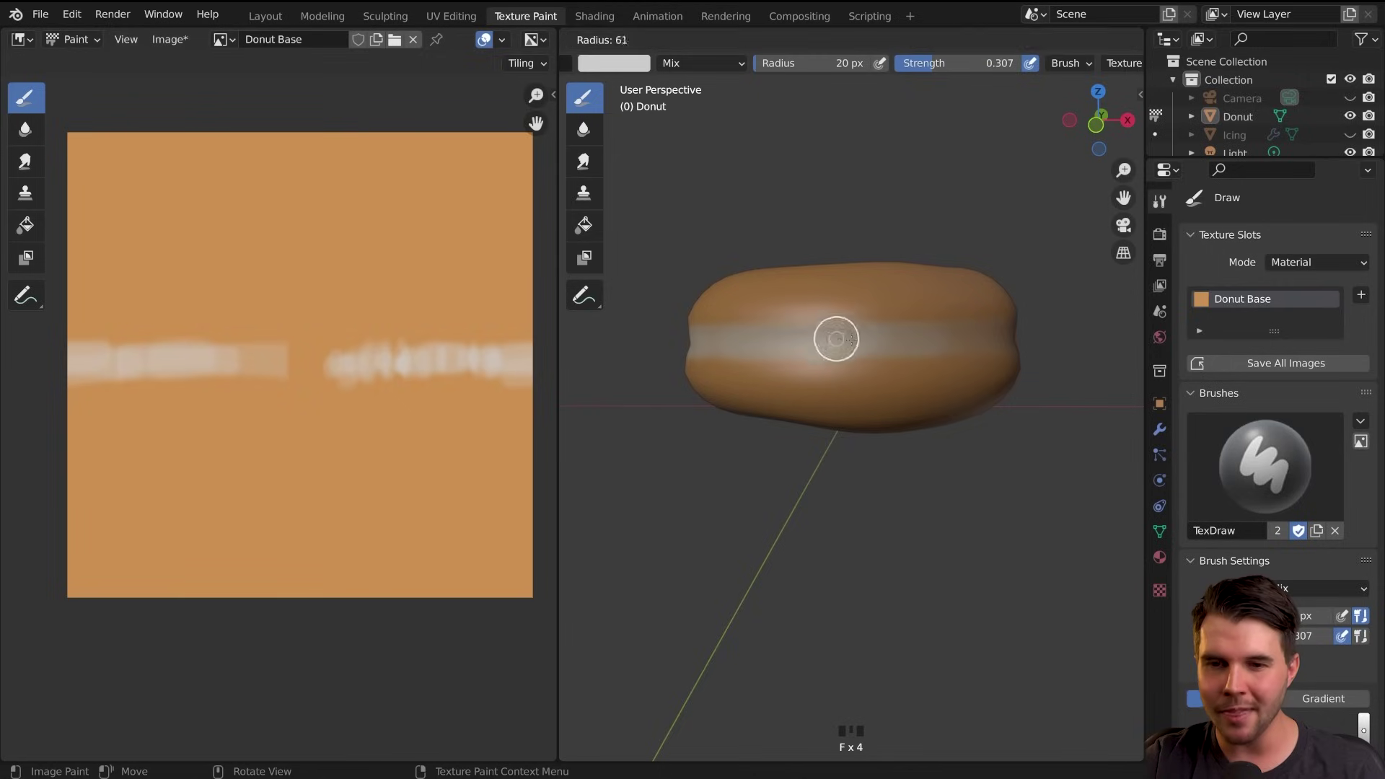
pyautogui.click(840, 336)
# Try enlarging the brush radius to 326 px and start an interactive strength adjustment, leaving the strength as it is
pyautogui.press('f')
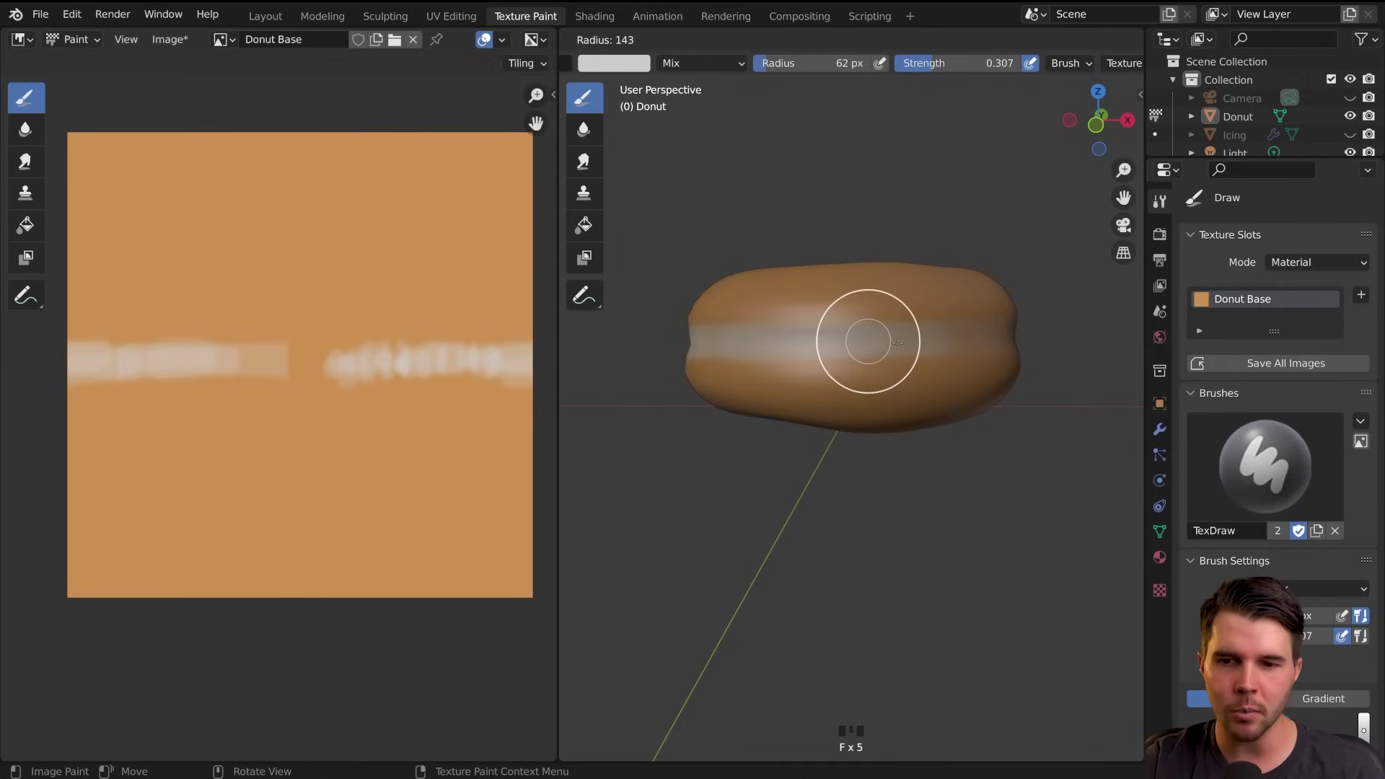
pyautogui.rightClick(894, 337)
pyautogui.press('f')
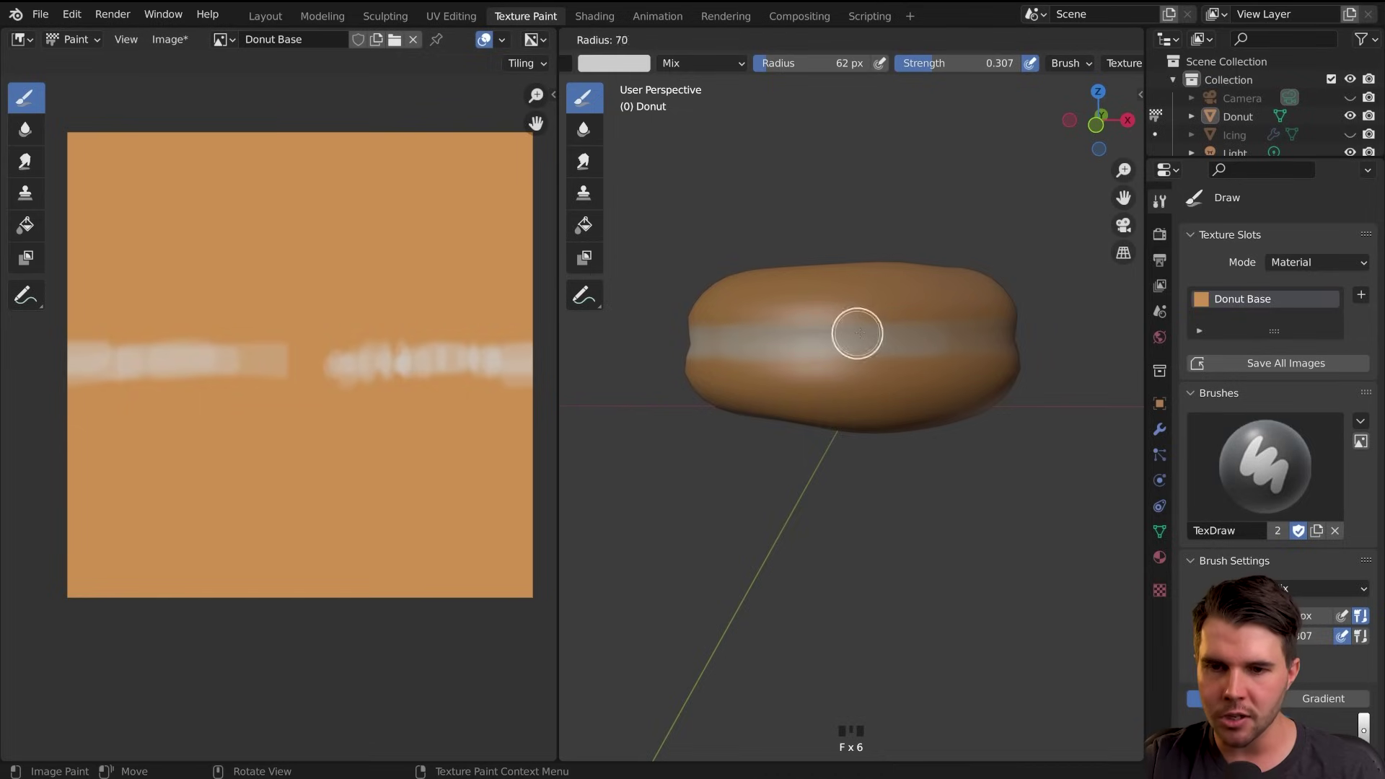
pyautogui.click(837, 326)
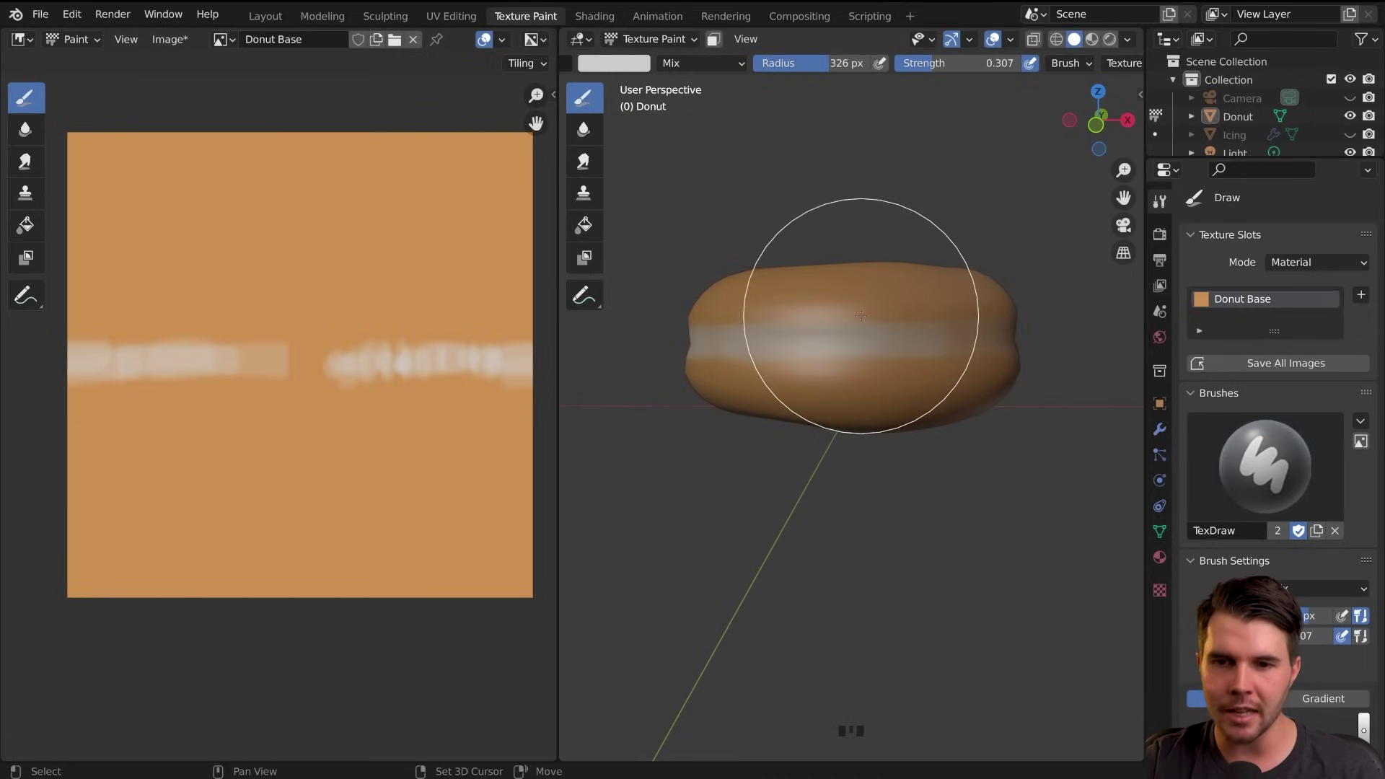
pyautogui.hotkey('shift', 'f')
pyautogui.rightClick(913, 326)
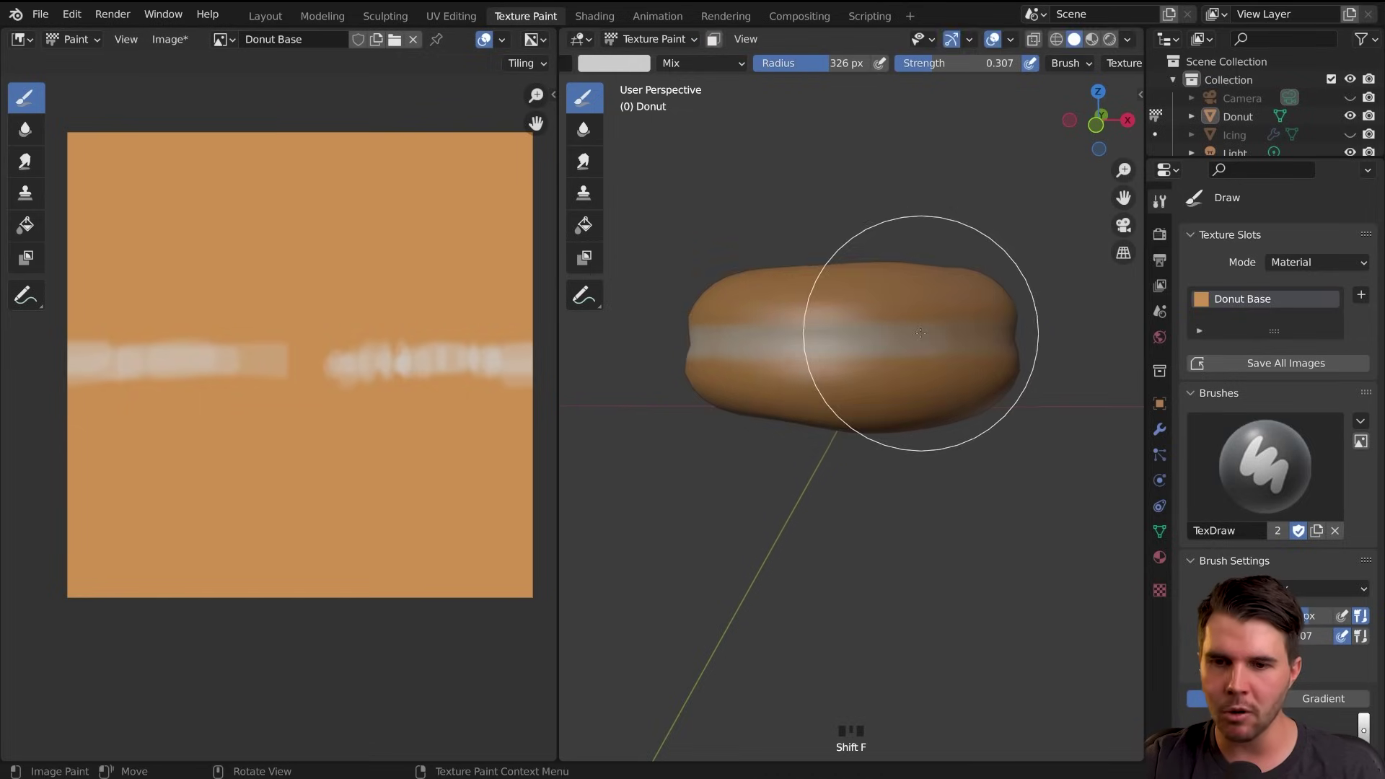
# Set the brush radius to 80 px and paint the remaining gap so the pale band runs all around the donut
pyautogui.press('f')
pyautogui.click(855, 334)
pyautogui.moveTo(855, 334); pyautogui.dragTo(869, 349, button='middle')
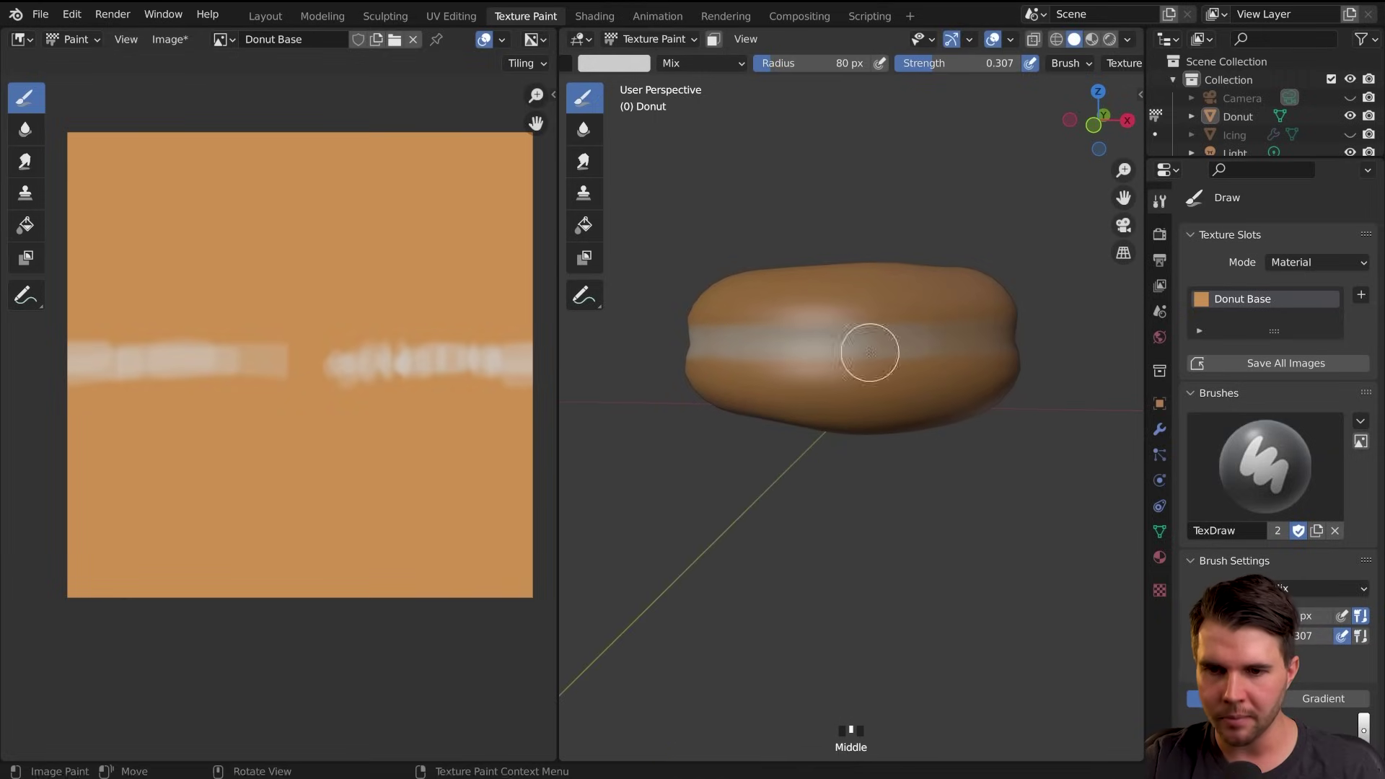
pyautogui.moveTo(869, 350); pyautogui.dragTo(983, 331)
pyautogui.moveTo(983, 331); pyautogui.dragTo(827, 349, button='middle')
pyautogui.moveTo(827, 348); pyautogui.dragTo(1014, 346)
pyautogui.moveTo(1014, 346); pyautogui.dragTo(941, 336, button='middle')
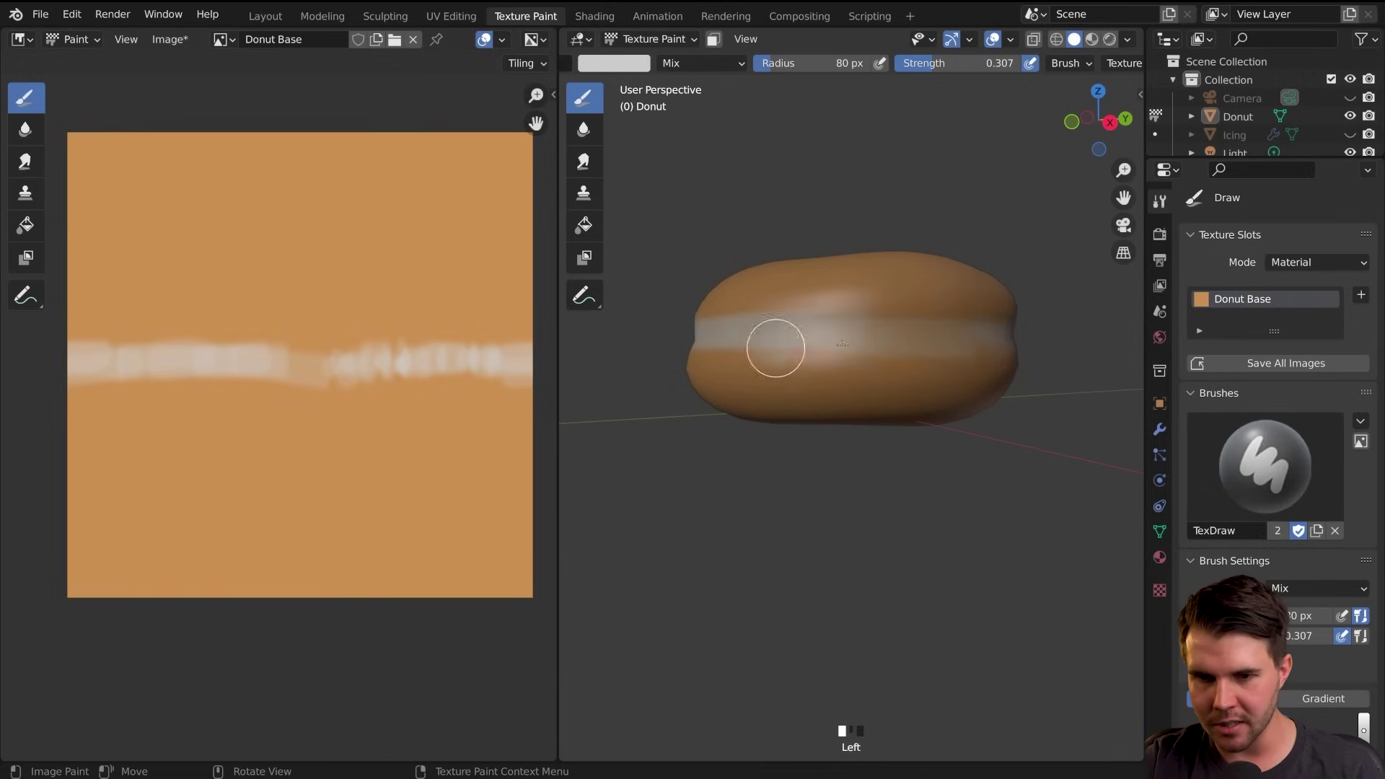
# Paint one more stroke over the closed part of the band and undo it
pyautogui.moveTo(776, 348); pyautogui.dragTo(995, 332)
pyautogui.hotkey('ctrl', 'z')
pyautogui.click(930, 296)
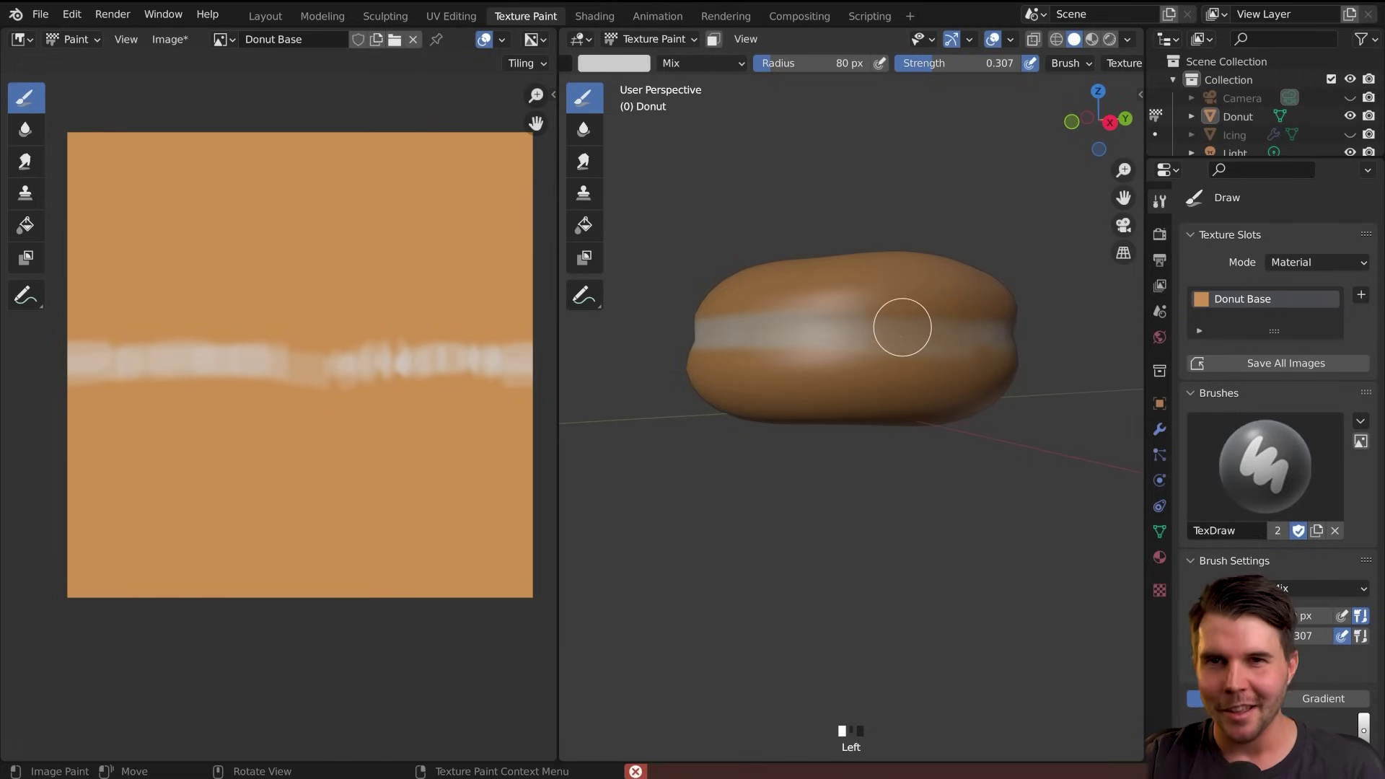
# Paint over the faint section of the pale band where its two ends meet to strengthen it
pyautogui.moveTo(896, 339); pyautogui.dragTo(869, 356, button='middle')
pyautogui.click(967, 339)
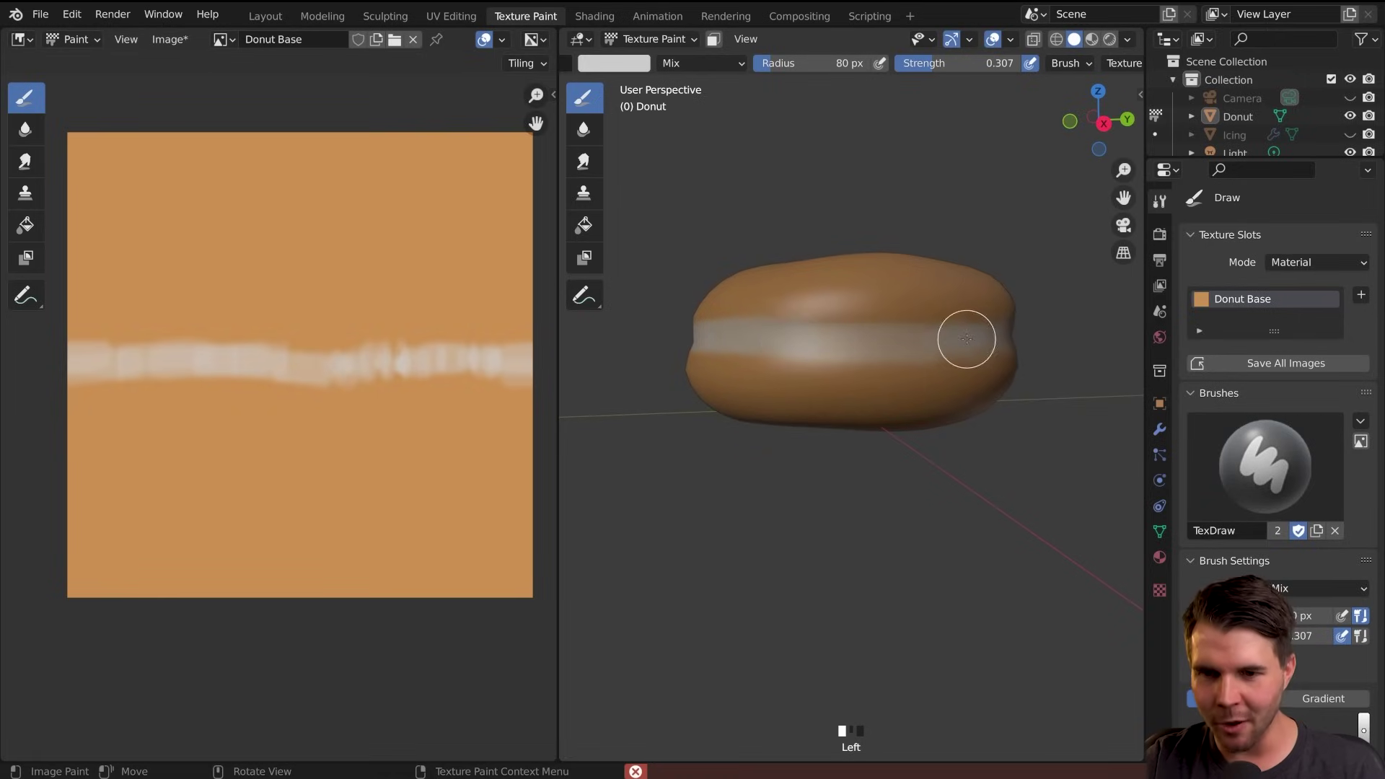
pyautogui.moveTo(805, 342); pyautogui.dragTo(1011, 331)
pyautogui.moveTo(1013, 336); pyautogui.dragTo(938, 339, button='middle')
pyautogui.moveTo(819, 342); pyautogui.dragTo(995, 335)
pyautogui.moveTo(995, 336); pyautogui.dragTo(745, 348, button='middle')
pyautogui.click(976, 339)
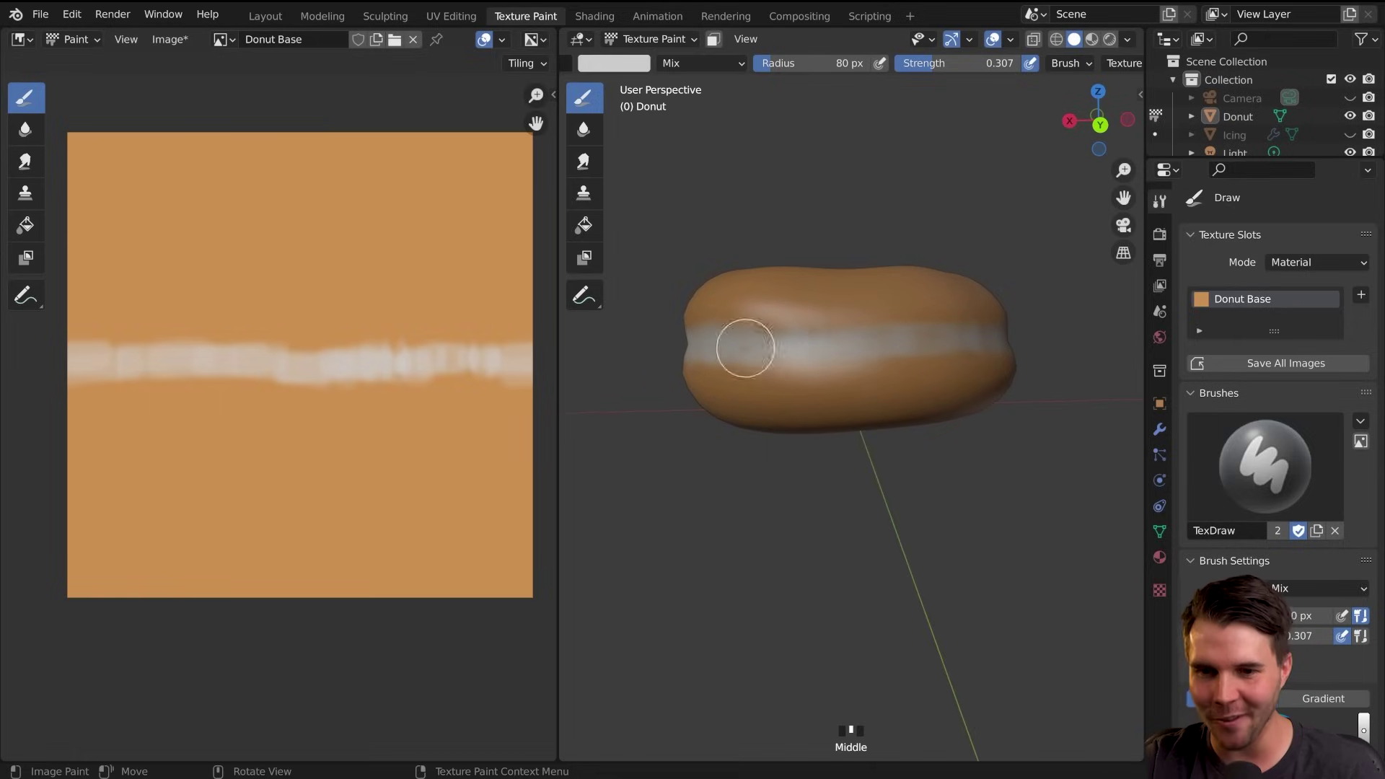
pyautogui.click(879, 341)
# Go over the patchy parts of the pale band with overlapping dabs and strokes to even out its coverage
pyautogui.moveTo(884, 340)
pyautogui.mouseDown(button='middle')
pyautogui.moveTo(866, 346)
pyautogui.moveTo(912, 359)
pyautogui.mouseUp(button='middle')
pyautogui.click(841, 363)
pyautogui.click(864, 369)
pyautogui.click(876, 370)
pyautogui.click(889, 369)
pyautogui.click(900, 368)
pyautogui.click(912, 364)
pyautogui.click(897, 357)
pyautogui.click(883, 351)
pyautogui.click(883, 349)
pyautogui.click(889, 346)
pyautogui.click(896, 344)
pyautogui.click(879, 362)
pyautogui.moveTo(879, 361); pyautogui.dragTo(936, 352)
pyautogui.moveTo(935, 352); pyautogui.dragTo(915, 347, button='middle')
pyautogui.moveTo(843, 344)
pyautogui.mouseDown()
pyautogui.moveTo(965, 344)
pyautogui.moveTo(795, 345)
pyautogui.mouseUp()
pyautogui.moveTo(837, 354); pyautogui.dragTo(810, 349, button='middle')
pyautogui.moveTo(810, 348); pyautogui.dragTo(947, 340)
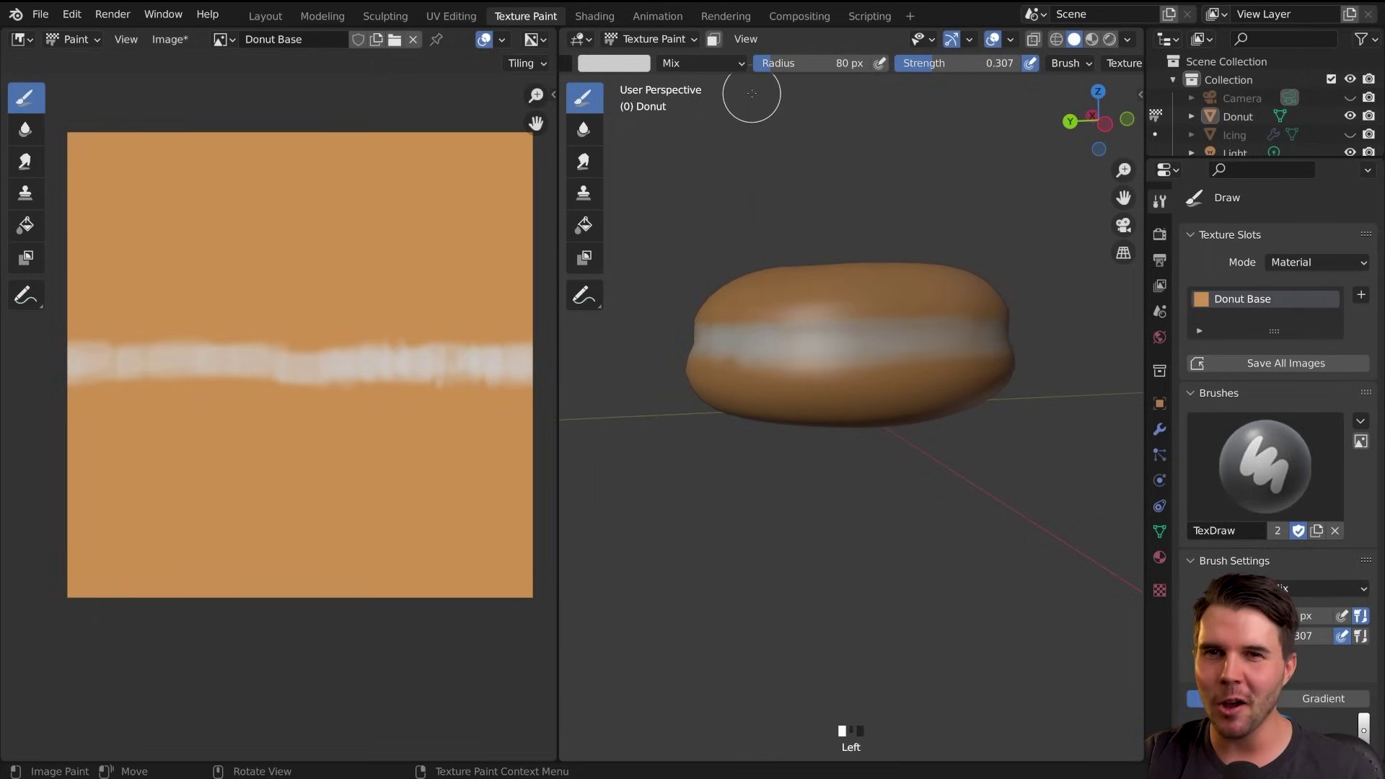
pyautogui.moveTo(866, 282); pyautogui.dragTo(867, 315, button='middle')
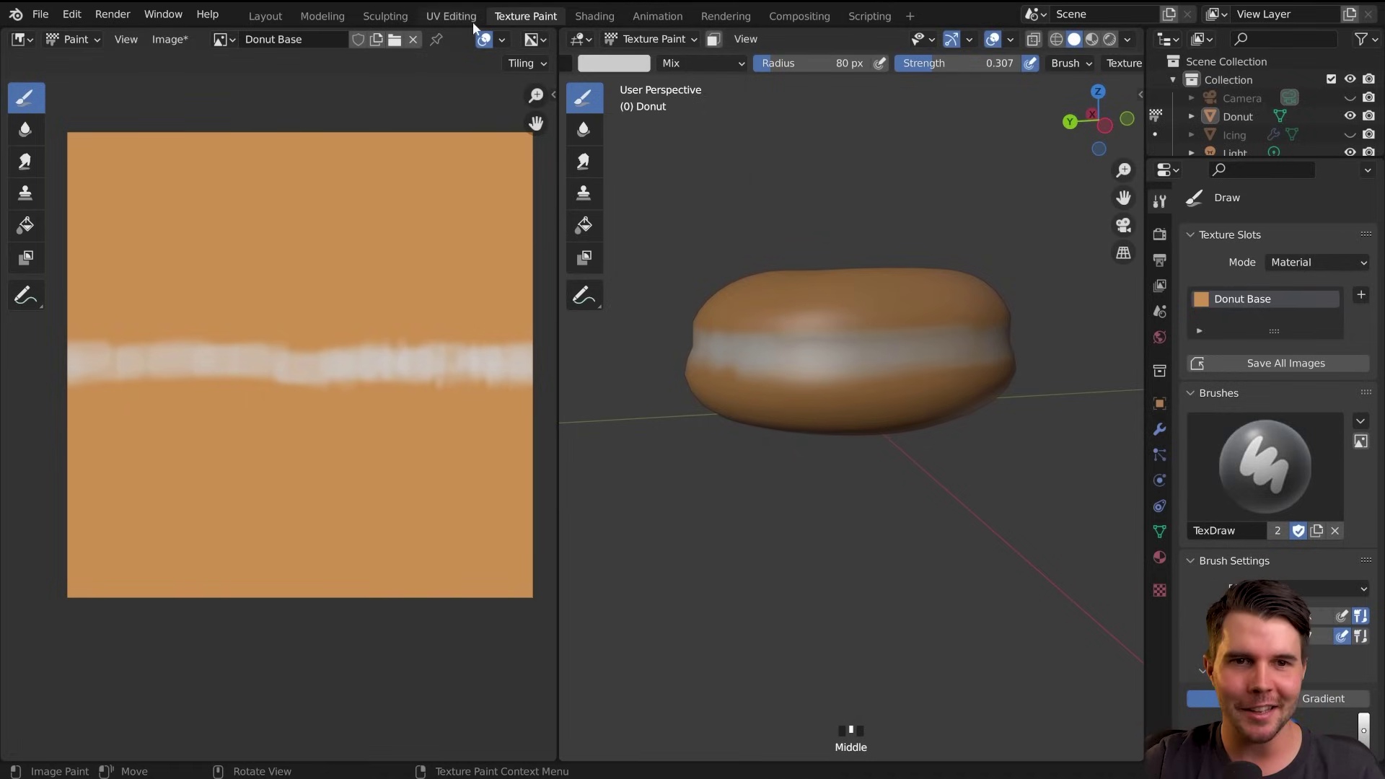
# Open the Shading workspace to show the painted donut together with its material nodes
pyautogui.click(595, 16)
pyautogui.scroll(-1, 528, 539)
pyautogui.scroll(-1, 490, 448)
pyautogui.moveTo(483, 528); pyautogui.dragTo(485, 489, button='middle')
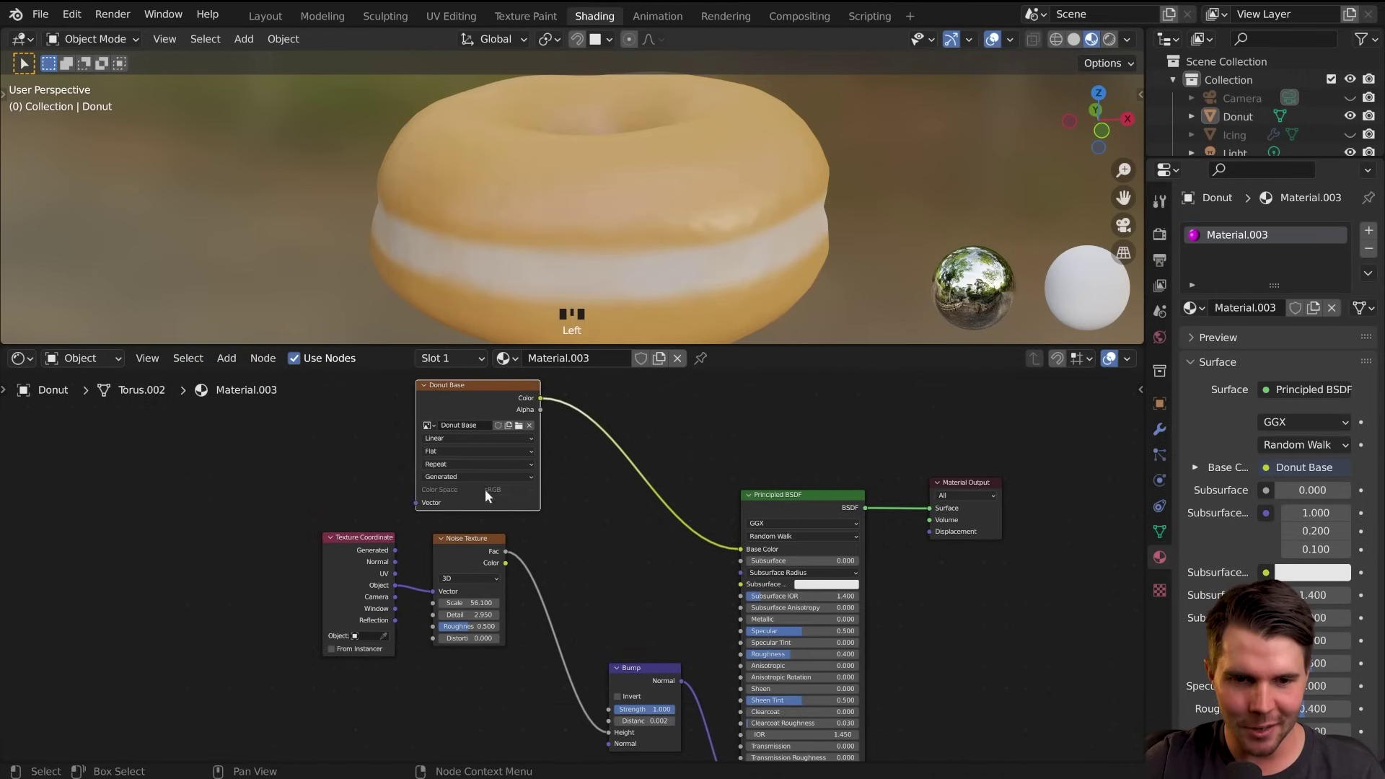
# Select the Donut Base, Texture Coordinate and Noise Texture nodes and try scaling, rotating and moving them together
pyautogui.moveTo(279, 438); pyautogui.dragTo(558, 654)
pyautogui.press('s')
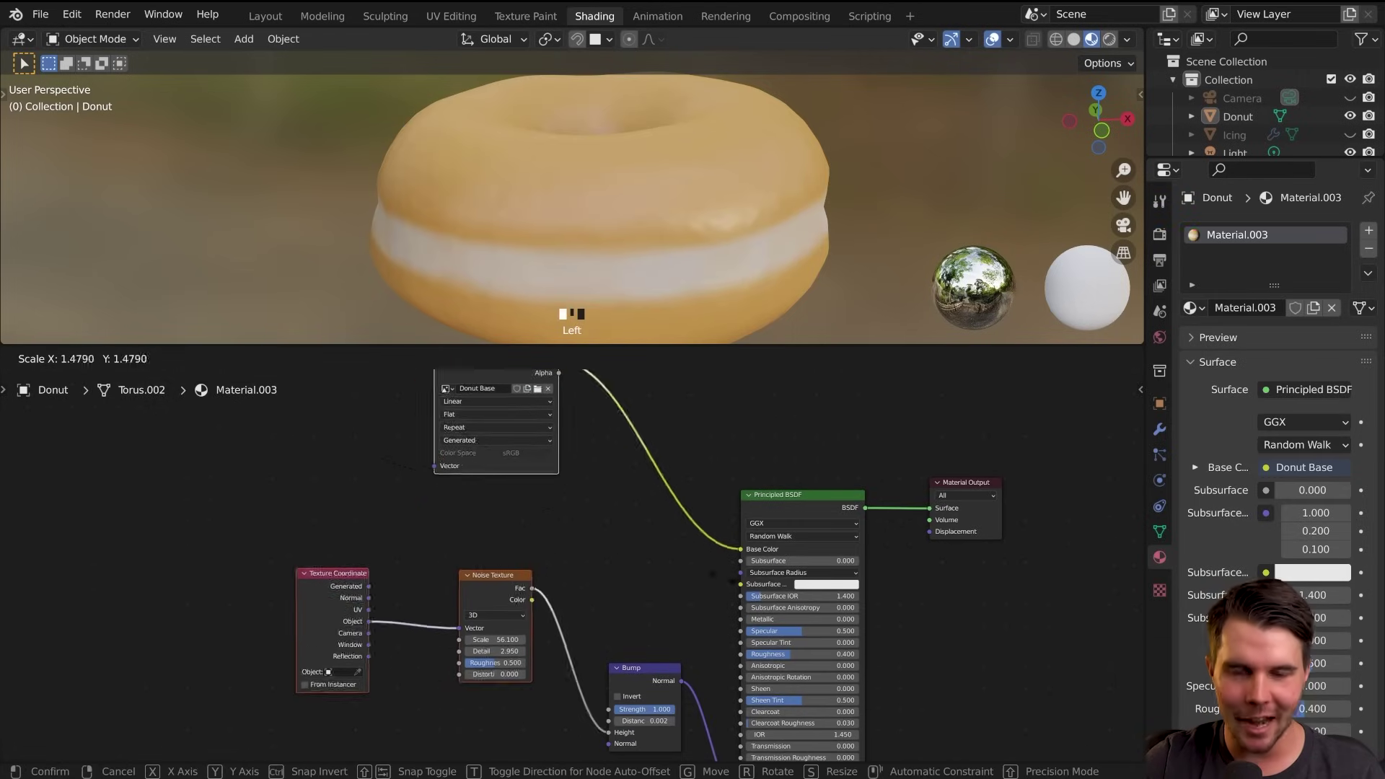
pyautogui.click(866, 619)
pyautogui.press('r')
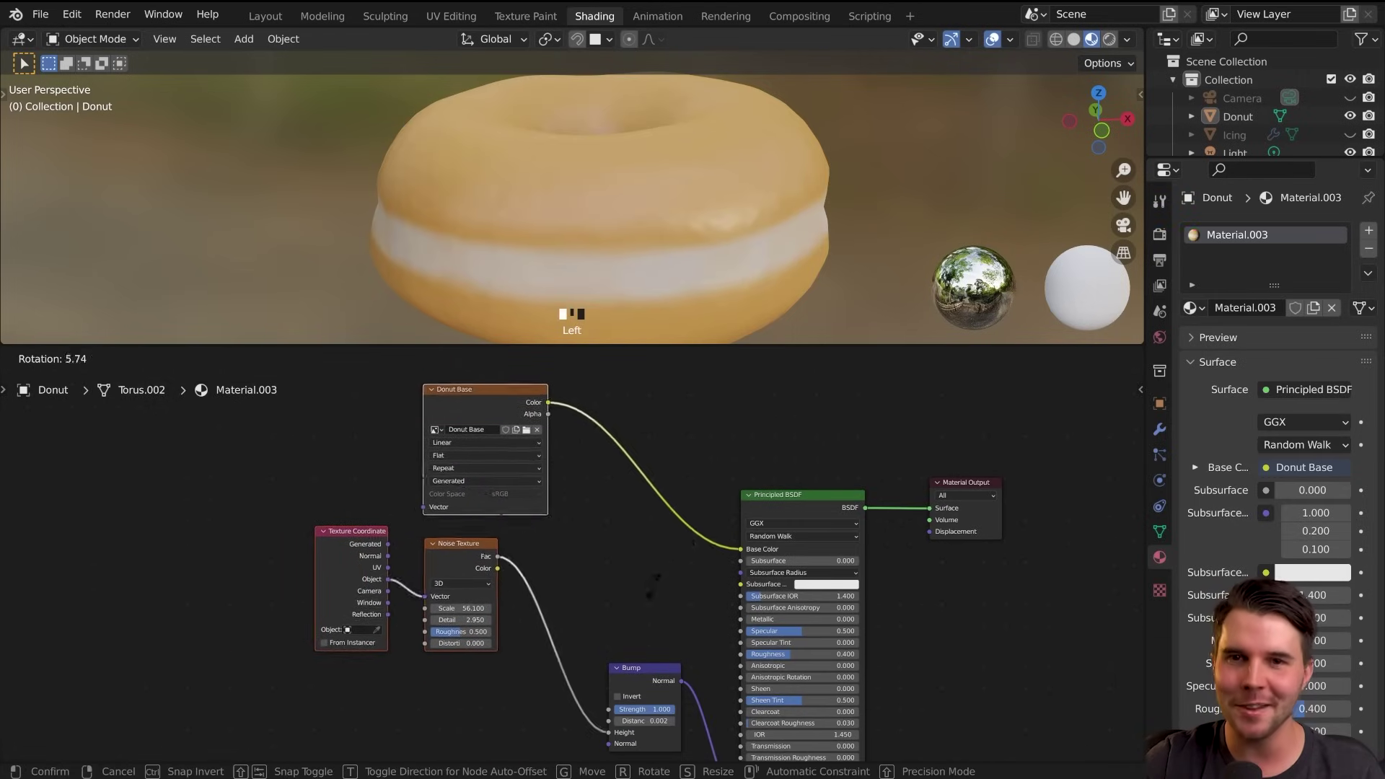
pyautogui.click(693, 606)
pyautogui.press('g')
pyautogui.click(646, 558)
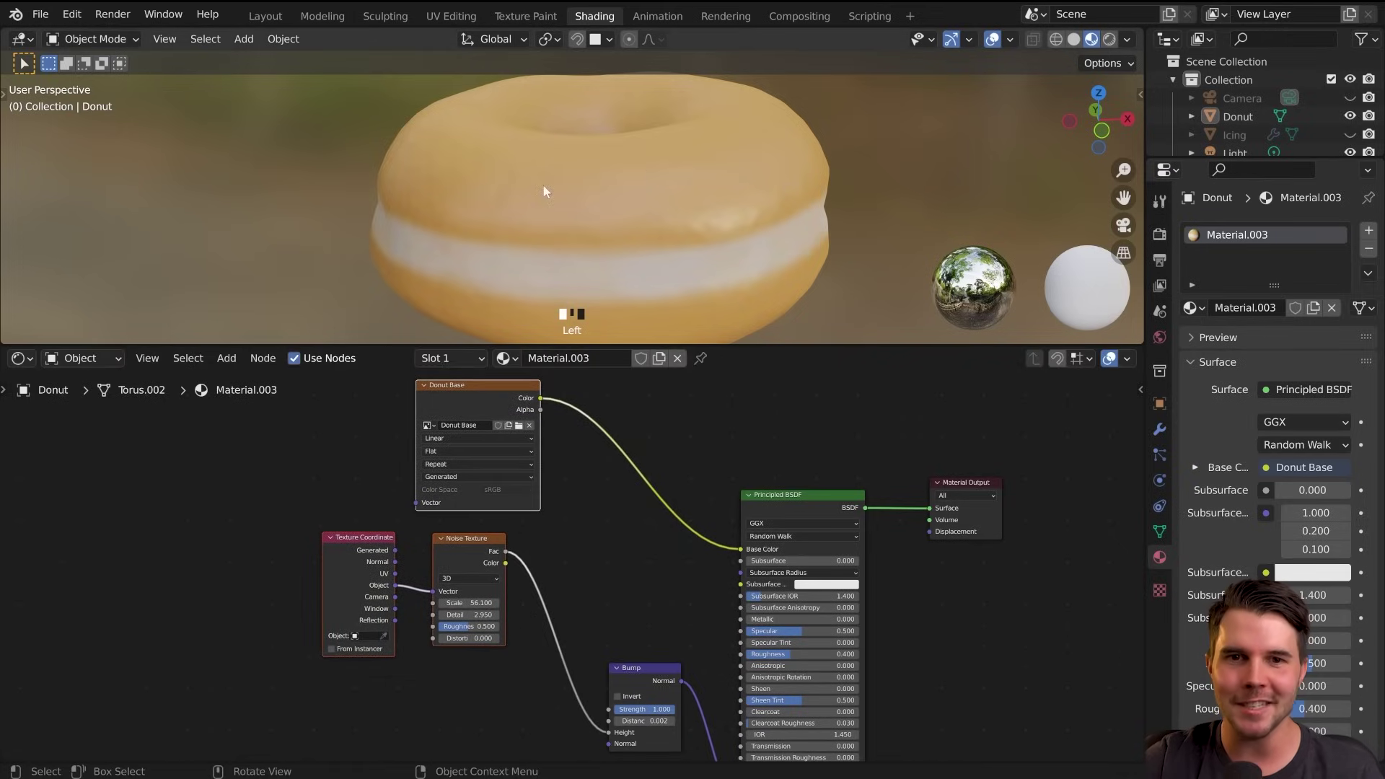
# Return to the Texture Paint workspace and brush more pale colour along the donut's band
pyautogui.click(522, 16)
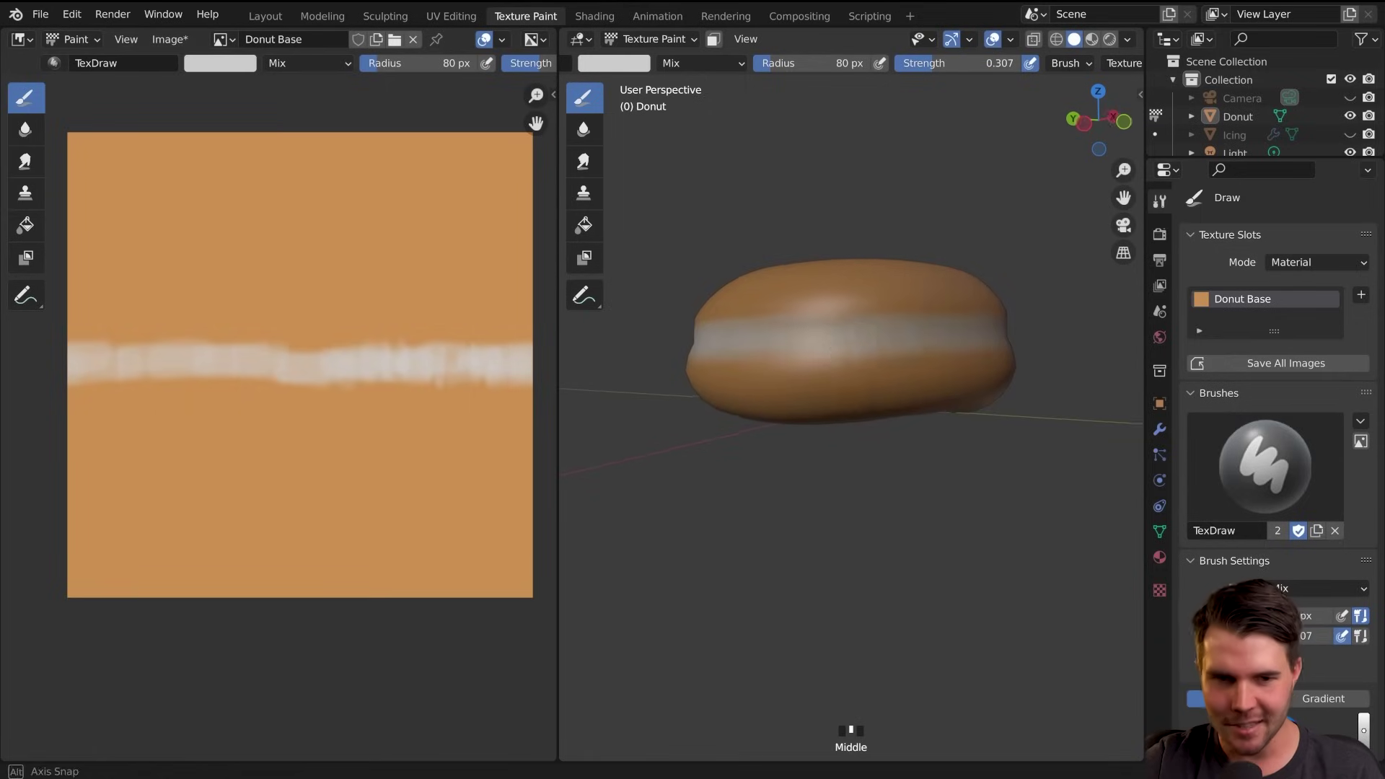
pyautogui.moveTo(901, 337); pyautogui.dragTo(870, 337, button='middle')
pyautogui.moveTo(808, 334)
pyautogui.mouseDown()
pyautogui.moveTo(947, 338)
pyautogui.moveTo(801, 338)
pyautogui.mouseUp()
pyautogui.moveTo(801, 338); pyautogui.dragTo(730, 339, button='middle')
pyautogui.moveTo(730, 339); pyautogui.dragTo(933, 348)
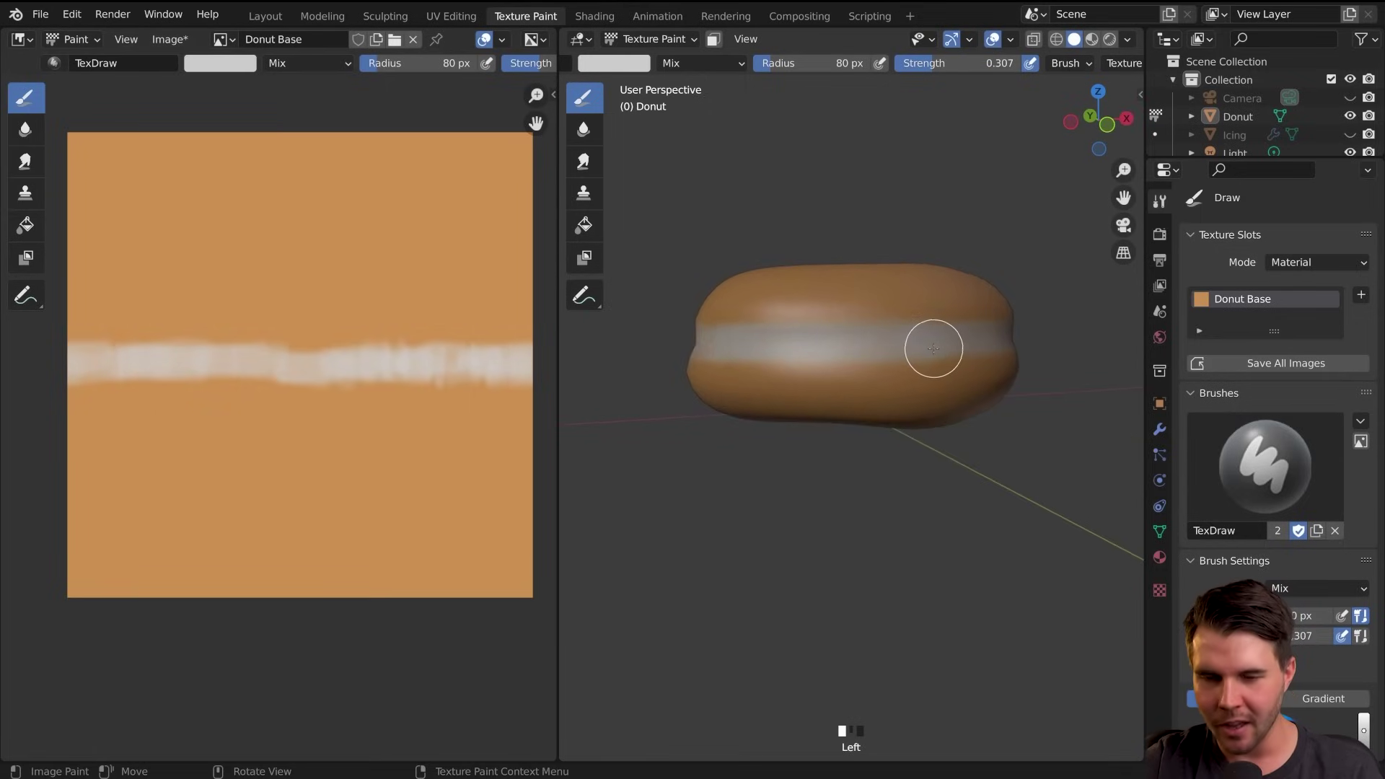
pyautogui.scroll(-2, 923, 347)
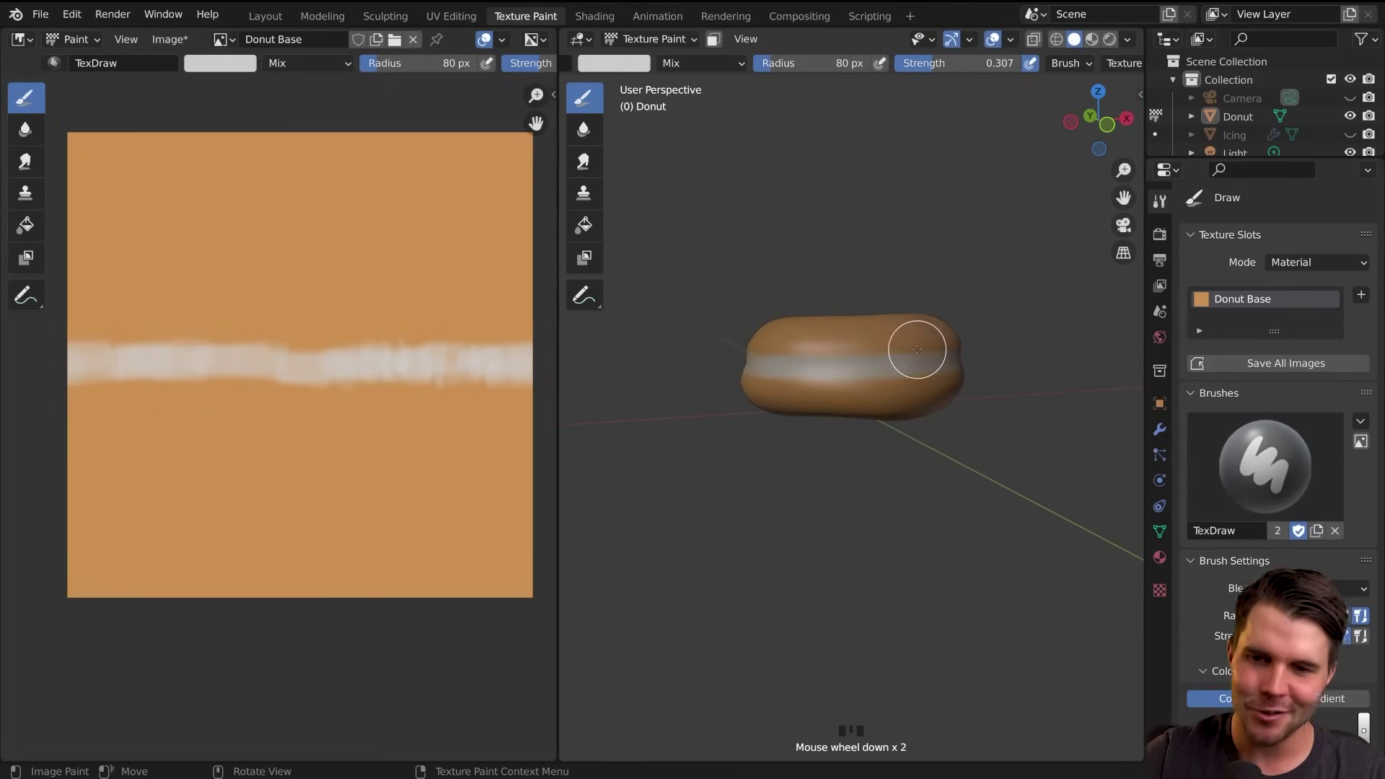
pyautogui.scroll(1, 917, 350)
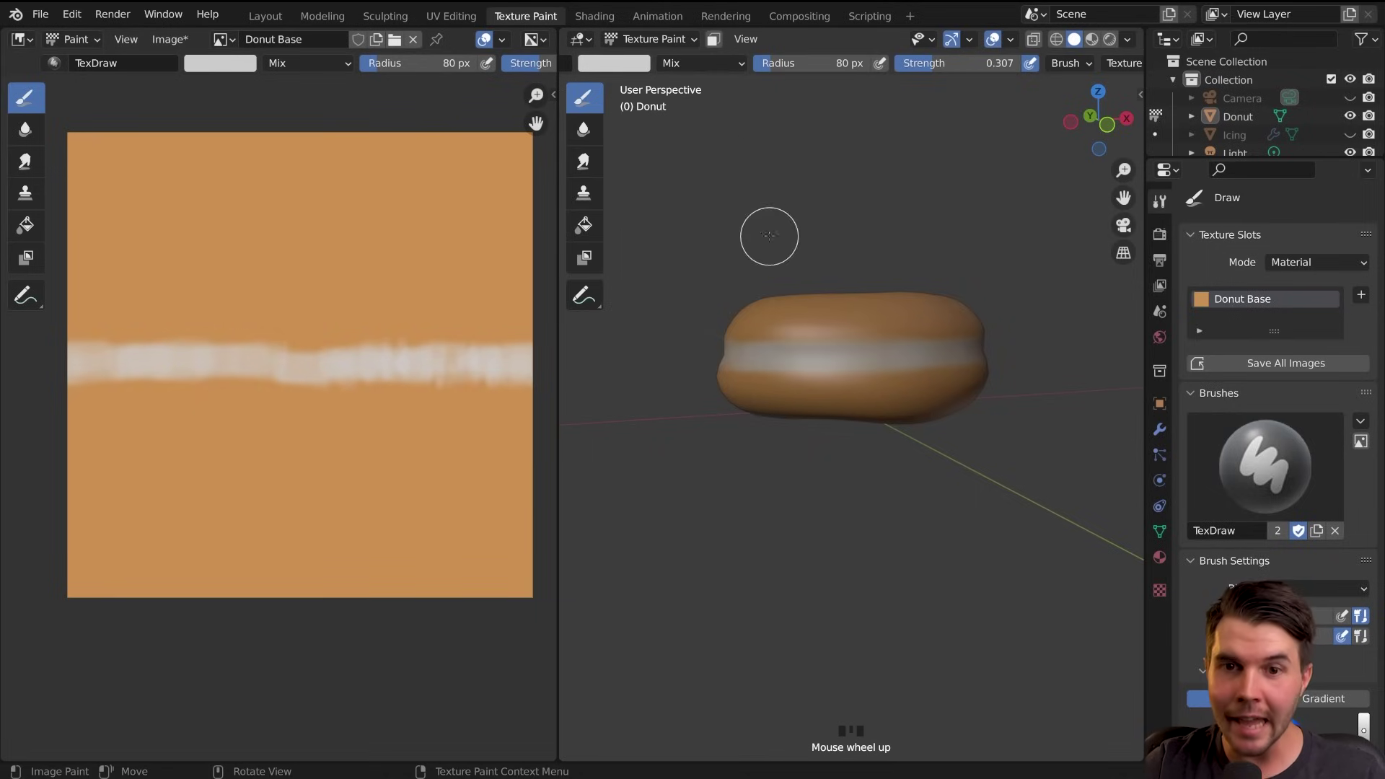
# Swap the brush's pale primary colour and black secondary colour back and forth repeatedly
pyautogui.press('x')
pyautogui.press('x')
pyautogui.press('x')
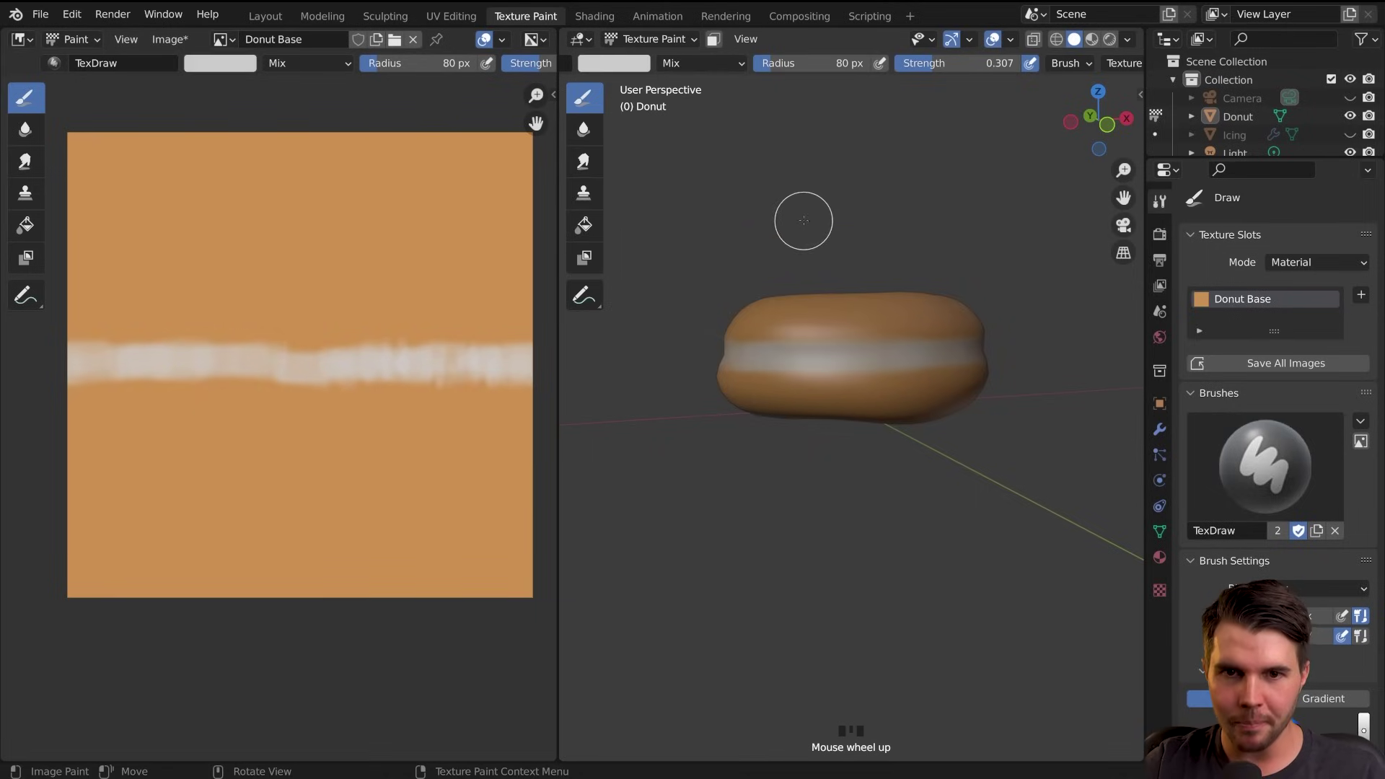
pyautogui.press('x')
pyautogui.press('x')
pyautogui.press('x')
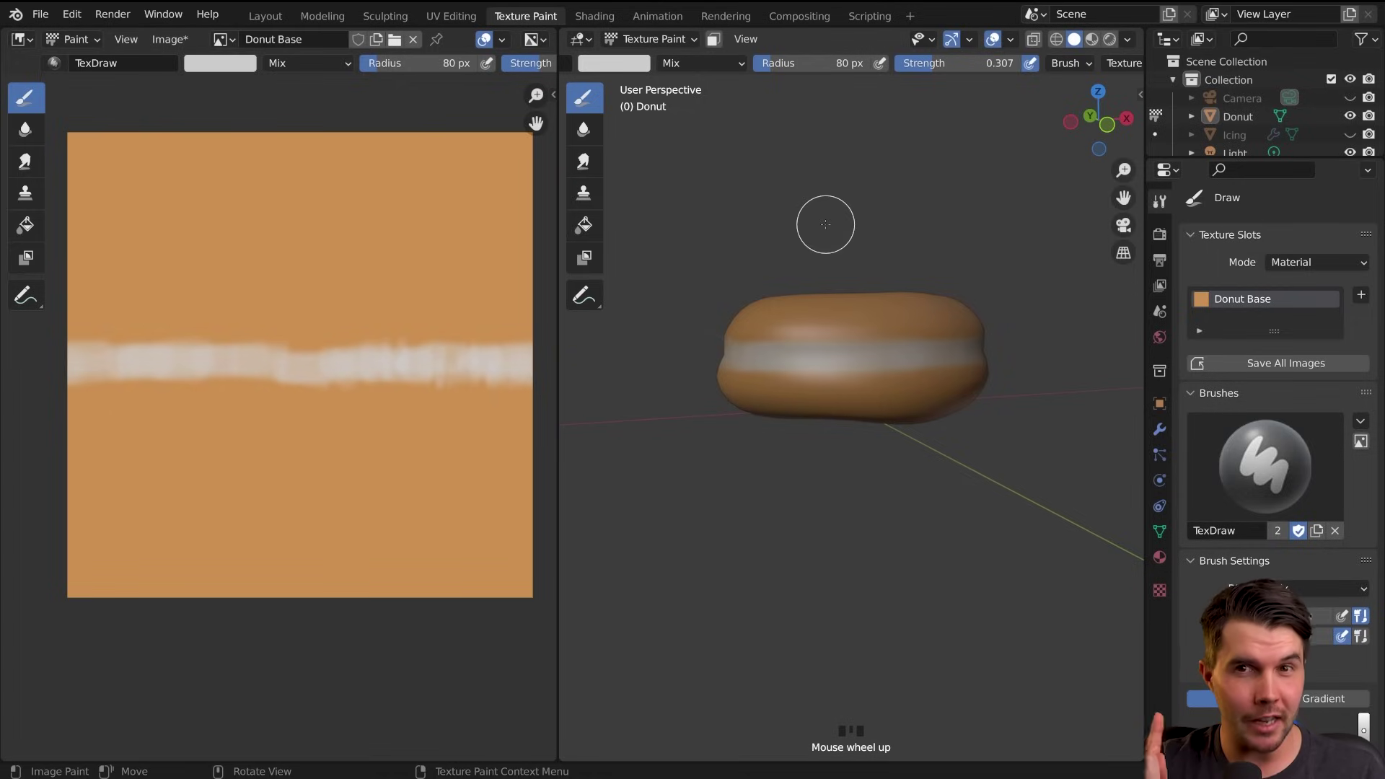
pyautogui.press('x')
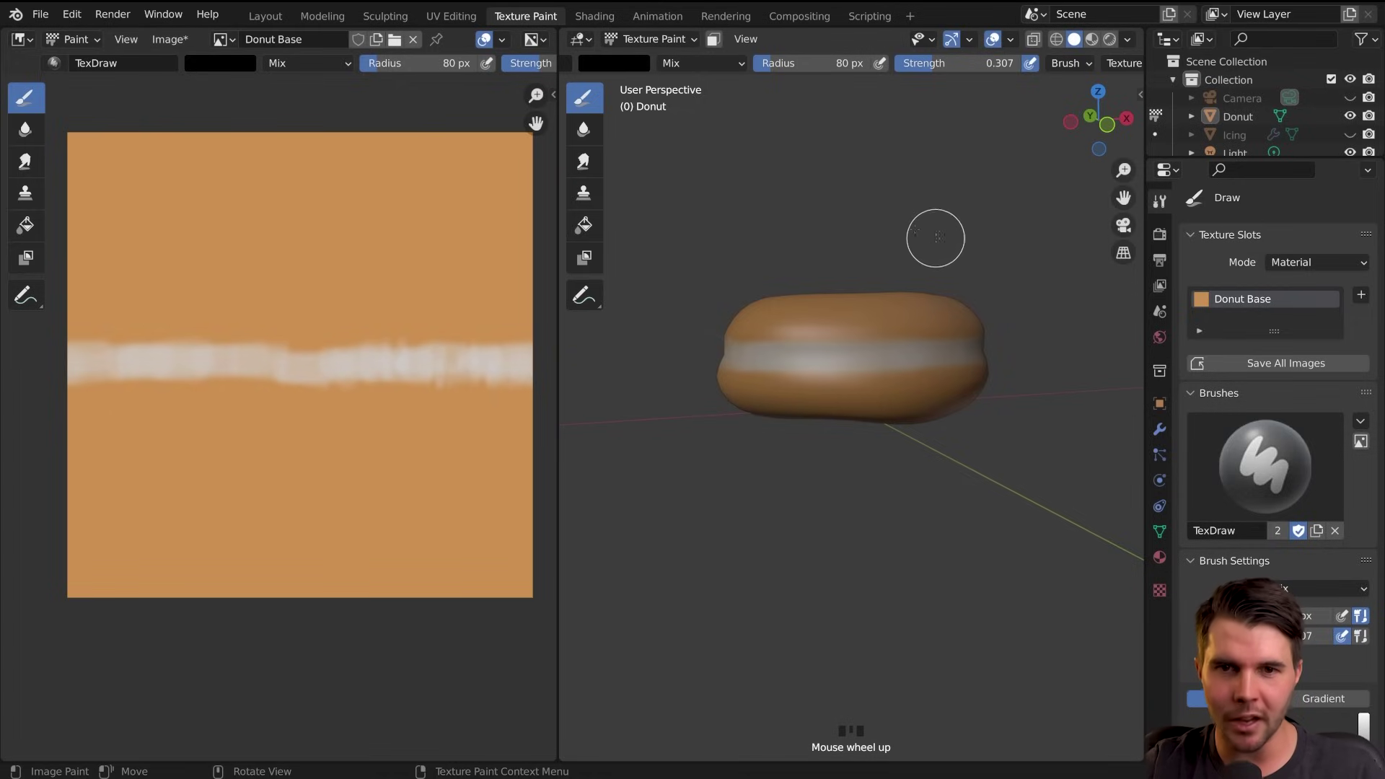
pyautogui.press('x')
pyautogui.press('x')
pyautogui.press('x')
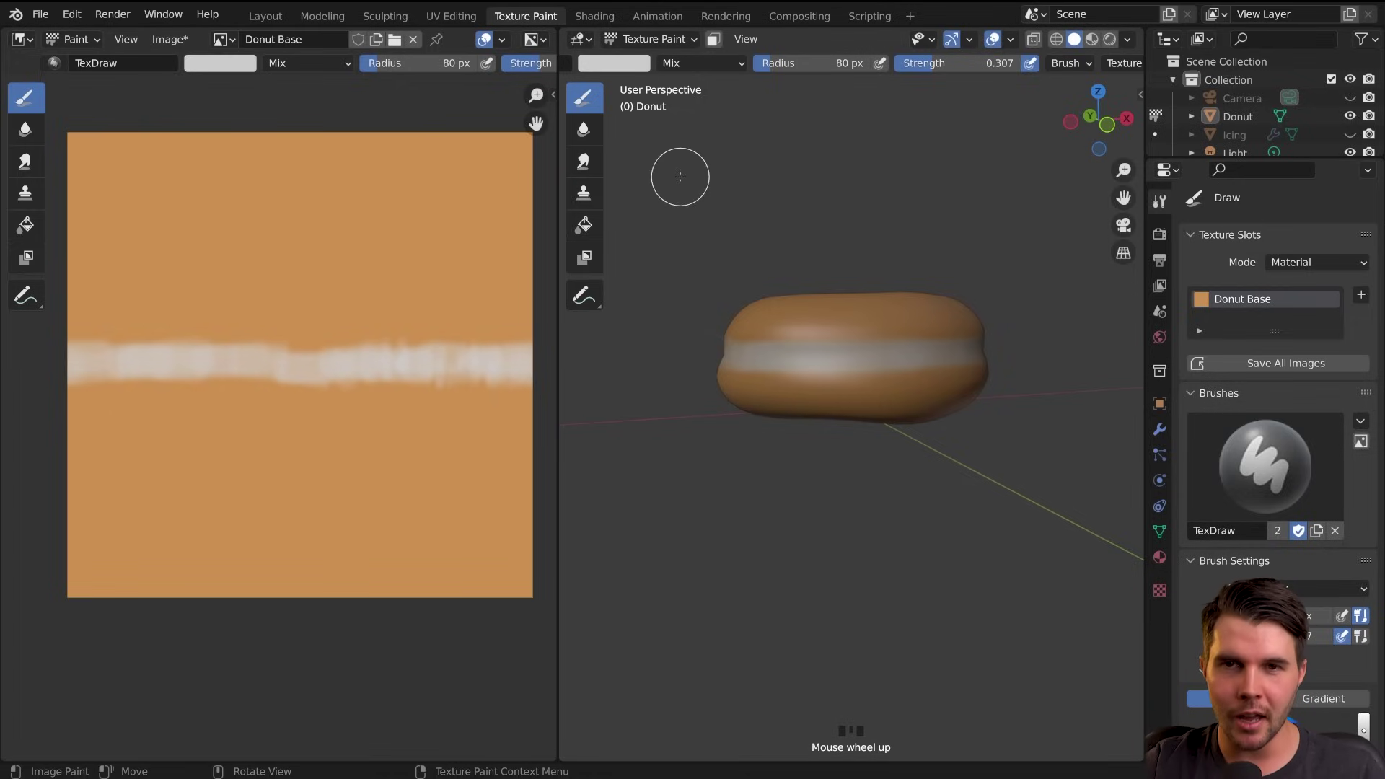
pyautogui.press('x')
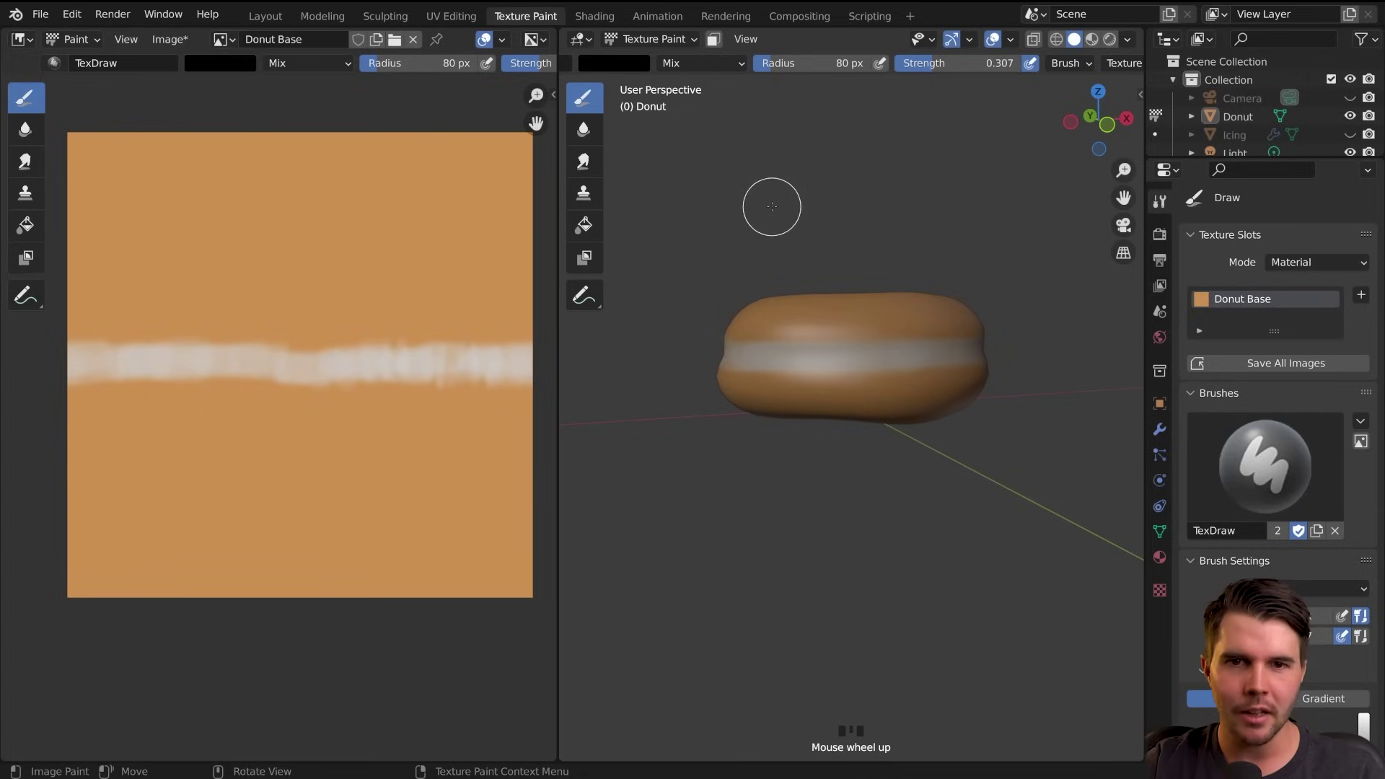
pyautogui.press('x')
pyautogui.press('x')
pyautogui.press('x')
pyautogui.press('x')
pyautogui.press('x')
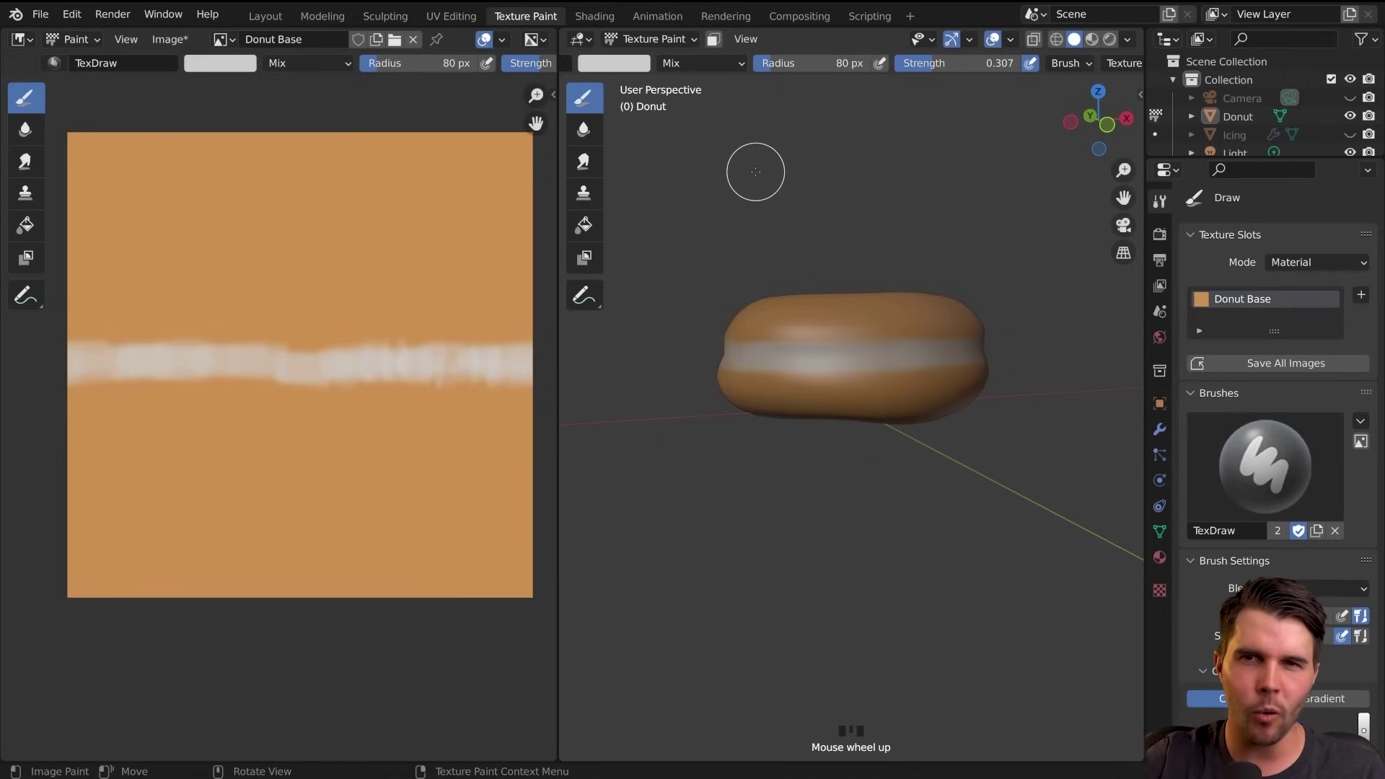
# Replace the brush's black colour with the donut's orange sampled from the Donut Base image, and make it the active colour
pyautogui.press('x')
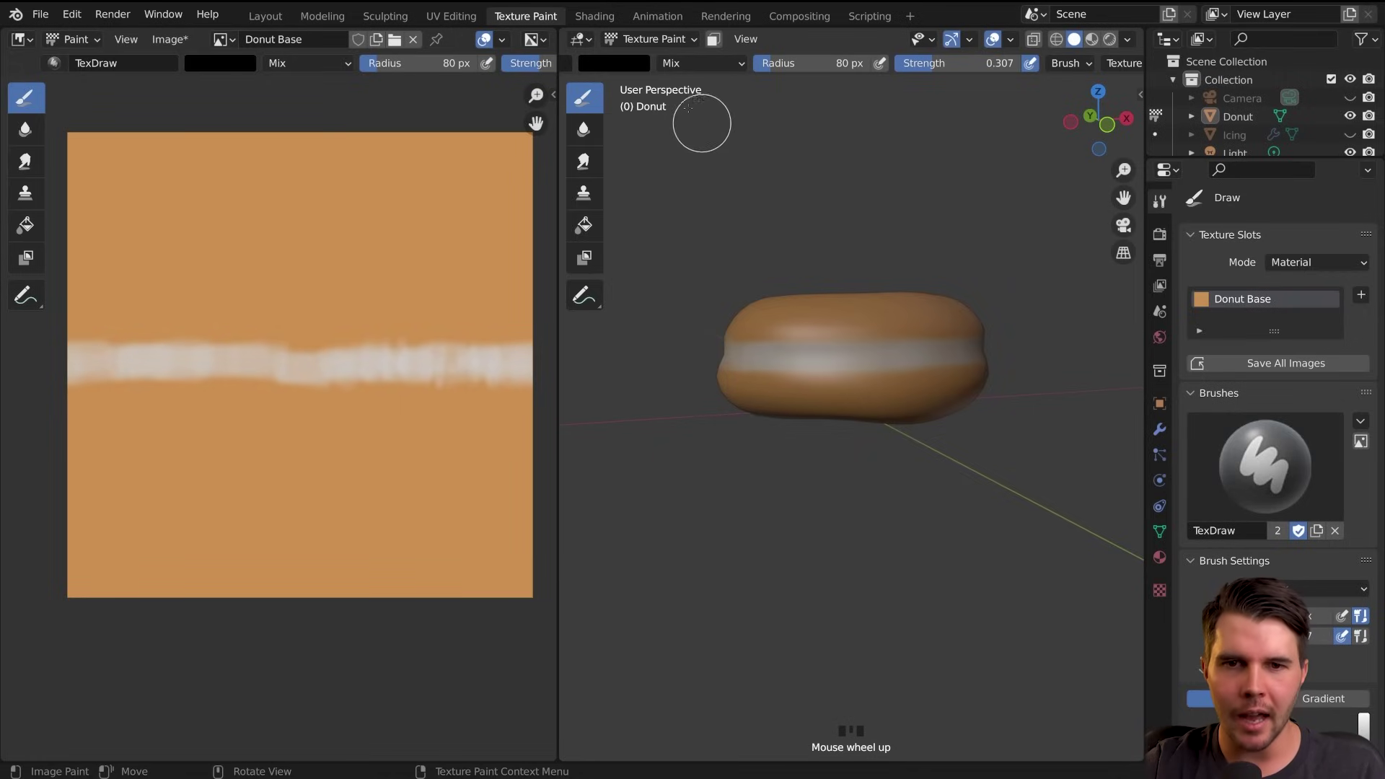
pyautogui.press('x')
pyautogui.press('x')
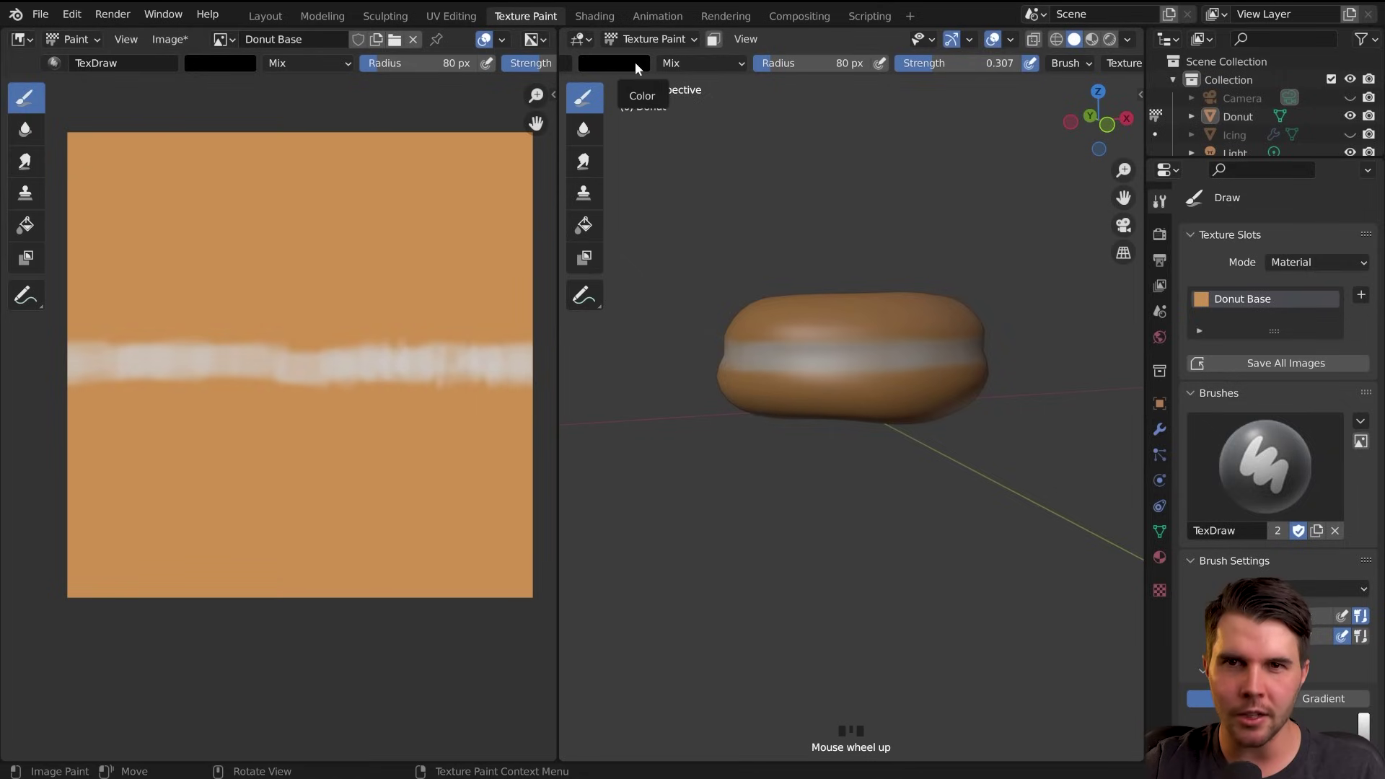
pyautogui.click(634, 62)
pyautogui.click(727, 265)
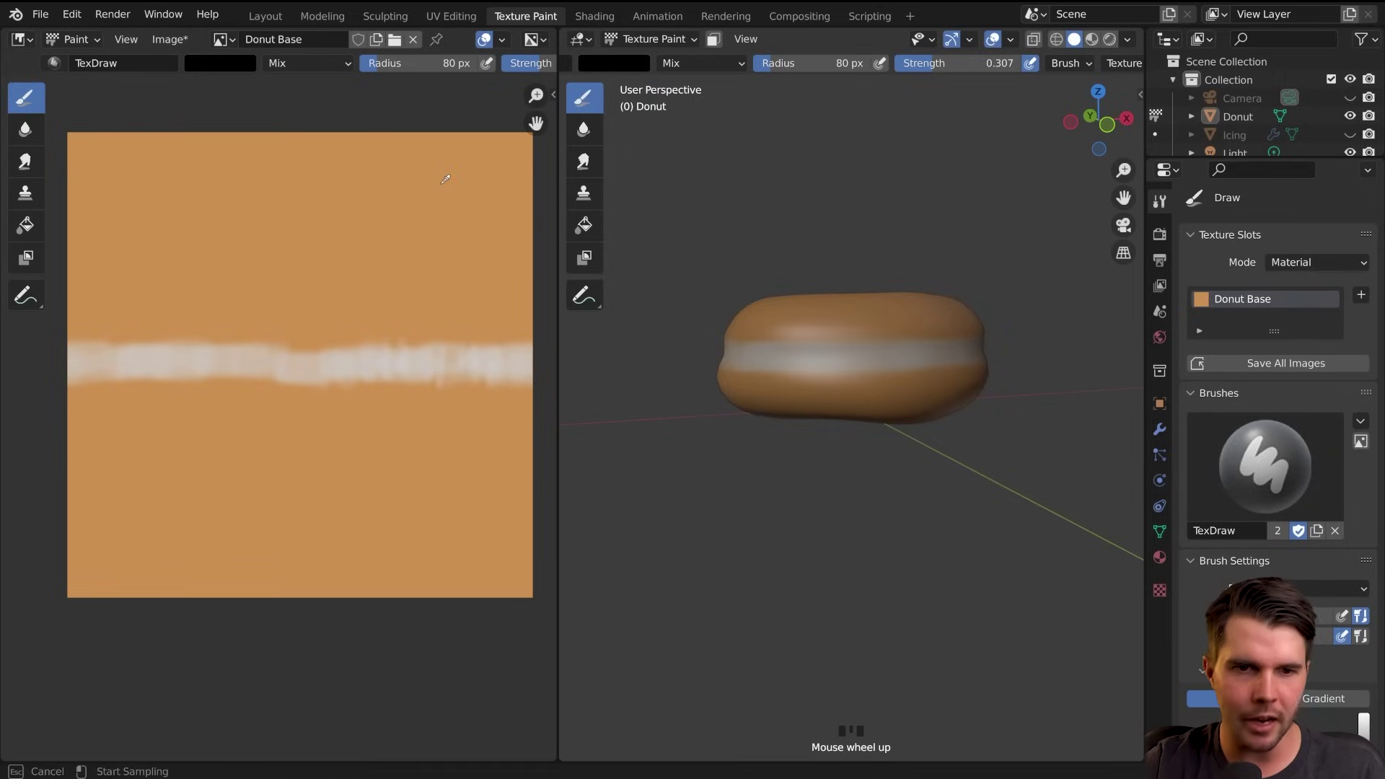
pyautogui.click(446, 180)
pyautogui.press('x')
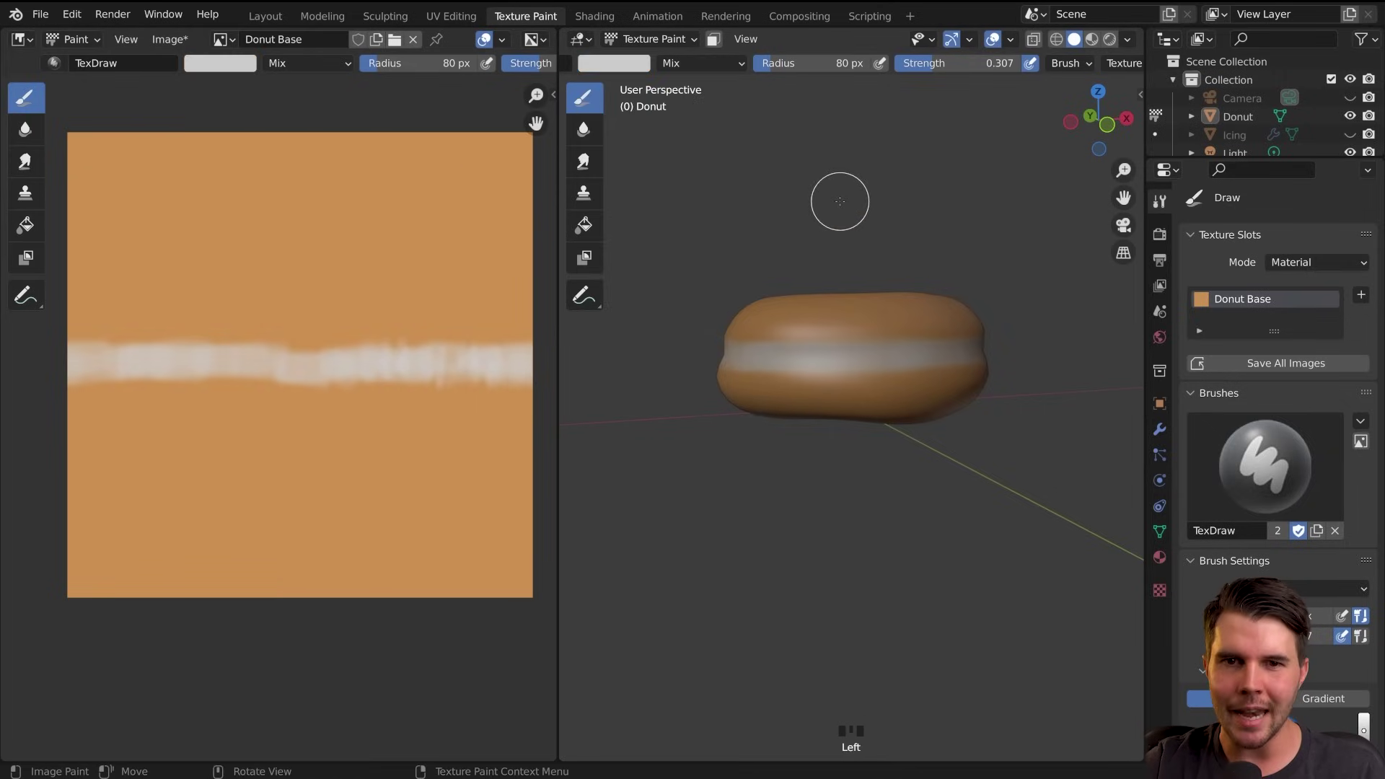
pyautogui.press('x')
# Brush orange over the front of the pale band to break it up, enlarging the brush radius to 124 px
pyautogui.scroll(2, 839, 334)
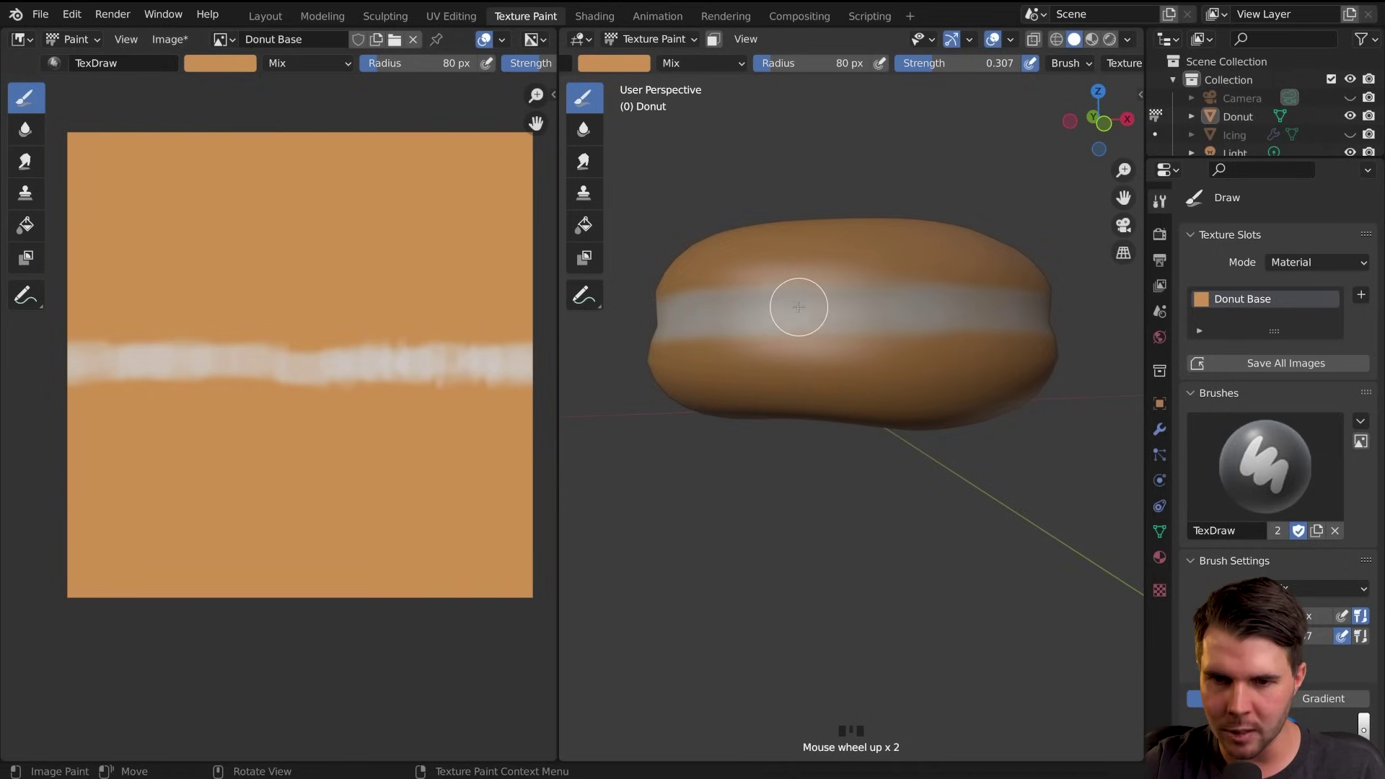
pyautogui.moveTo(798, 306); pyautogui.dragTo(829, 310, button='middle')
pyautogui.moveTo(842, 313); pyautogui.dragTo(729, 334)
pyautogui.moveTo(730, 335); pyautogui.dragTo(837, 341)
pyautogui.moveTo(729, 364); pyautogui.dragTo(838, 370)
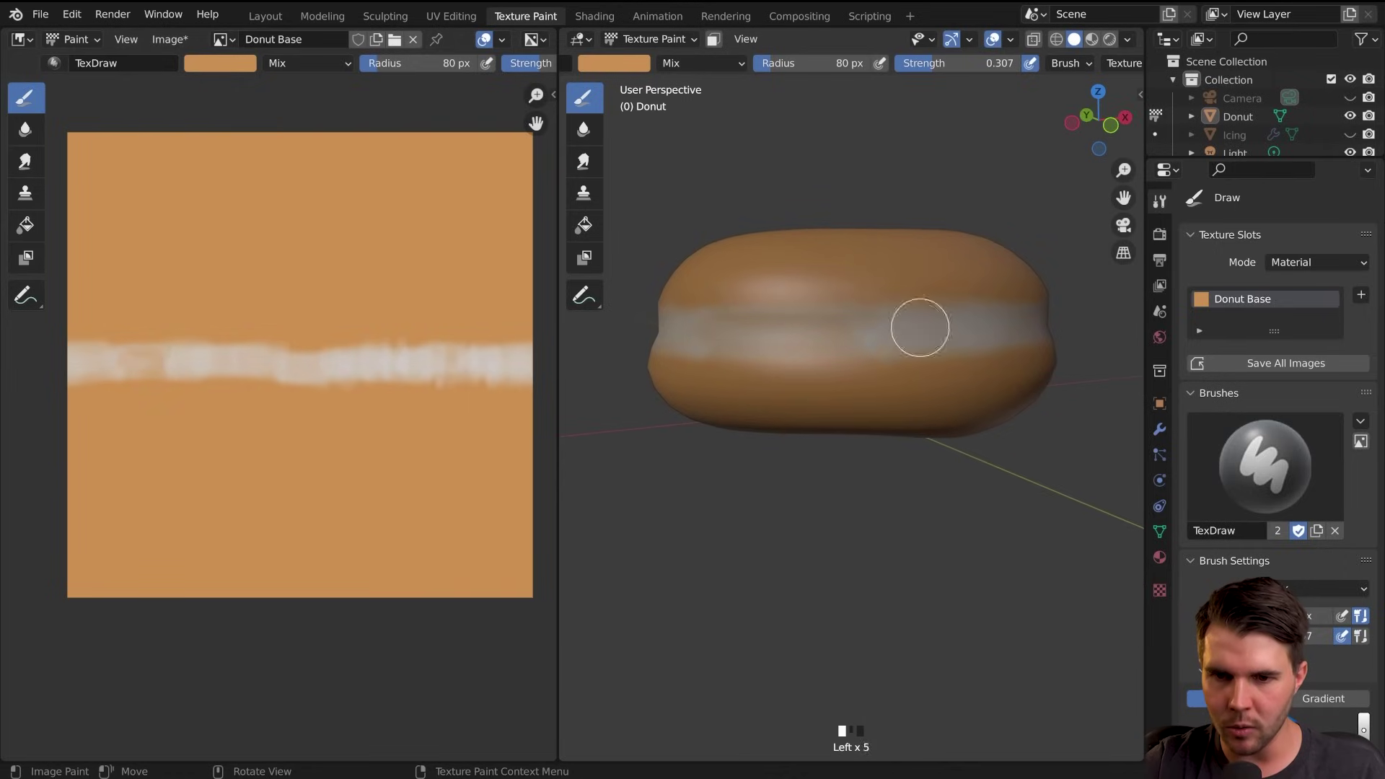
pyautogui.press('f')
pyautogui.click(975, 334)
pyautogui.moveTo(841, 307); pyautogui.dragTo(931, 321)
pyautogui.moveTo(931, 322)
pyautogui.mouseDown()
pyautogui.moveTo(931, 353)
pyautogui.moveTo(862, 342)
pyautogui.mouseUp()
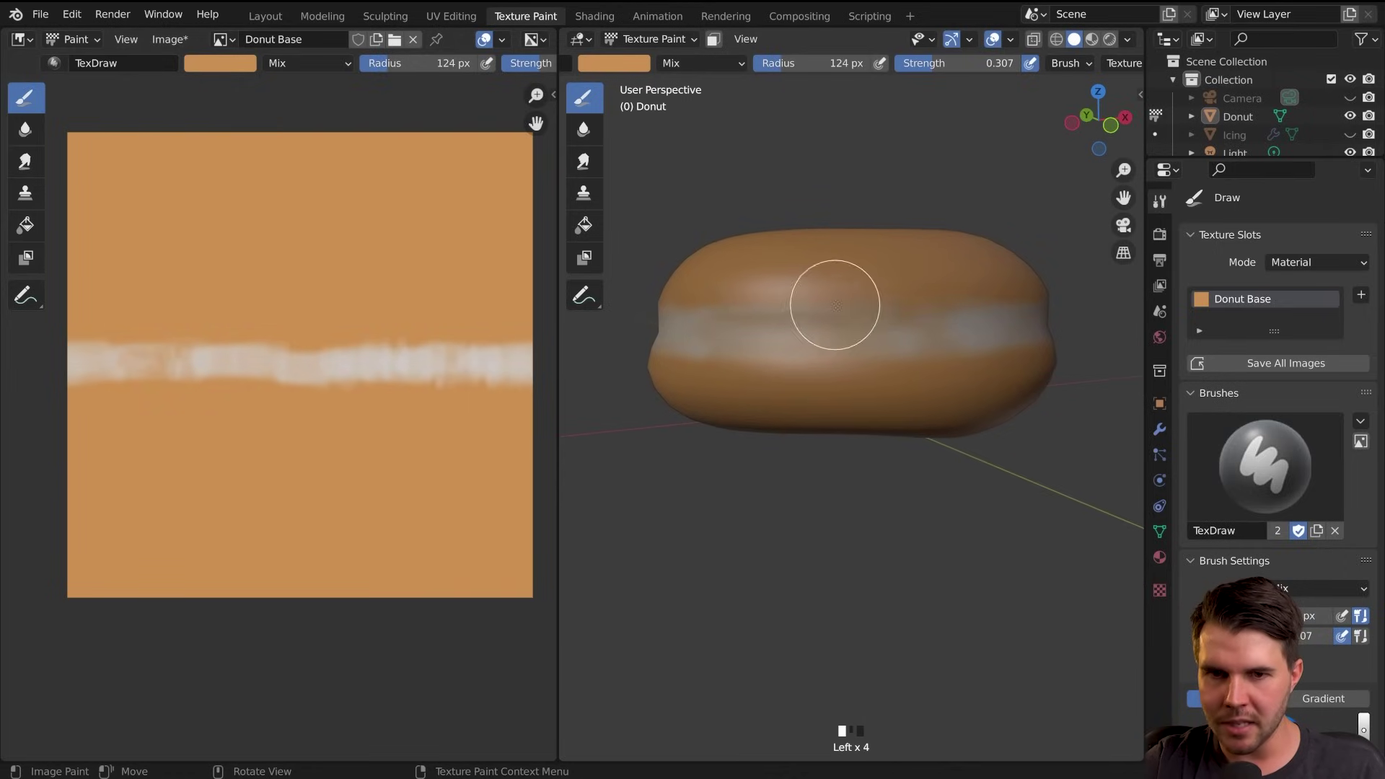
# Switch back to the pale colour, set the brush radius to 86 px and repaint the faded part of the band
pyautogui.press('x')
pyautogui.press('f')
pyautogui.click(760, 333)
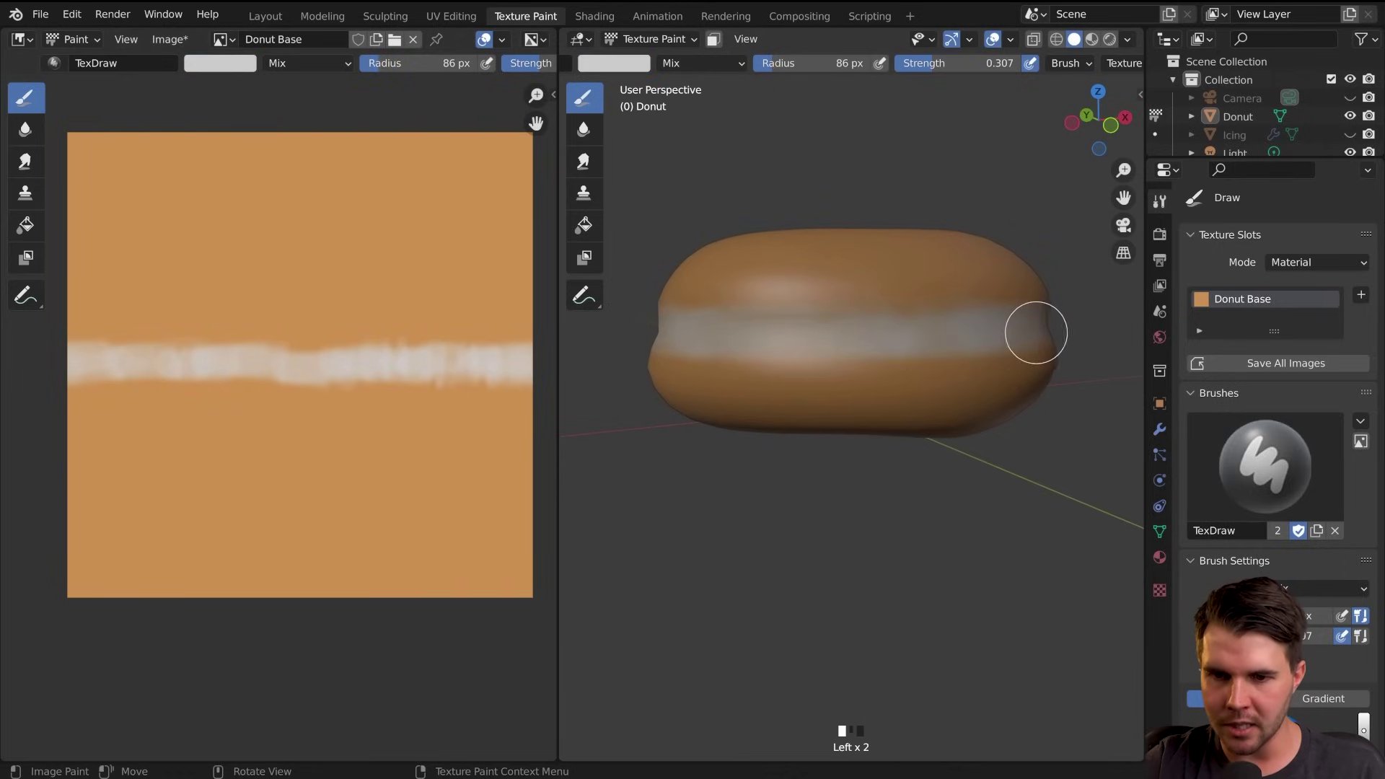
# Paint short overlapping pale strokes along the band on another side of the donut
pyautogui.scroll(-3, 897, 353)
pyautogui.moveTo(897, 353); pyautogui.dragTo(786, 356, button='middle')
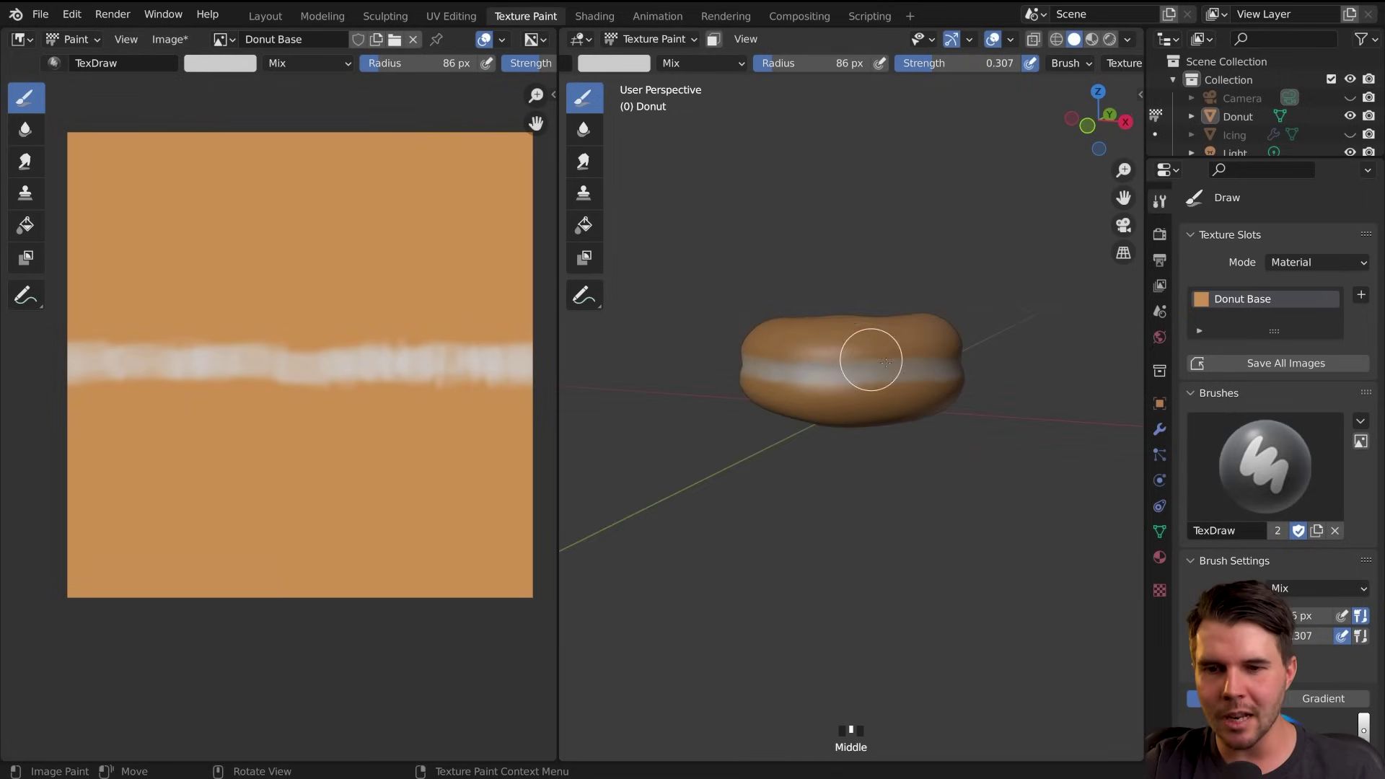
pyautogui.moveTo(872, 359); pyautogui.dragTo(803, 361, button='middle')
pyautogui.scroll(1, 801, 362)
pyautogui.moveTo(801, 361); pyautogui.dragTo(830, 360)
pyautogui.moveTo(830, 361); pyautogui.dragTo(862, 359)
pyautogui.moveTo(861, 359)
pyautogui.mouseDown()
pyautogui.moveTo(834, 359)
pyautogui.moveTo(856, 356)
pyautogui.mouseUp()
pyautogui.moveTo(855, 356); pyautogui.dragTo(878, 354)
pyautogui.moveTo(878, 353); pyautogui.dragTo(906, 353)
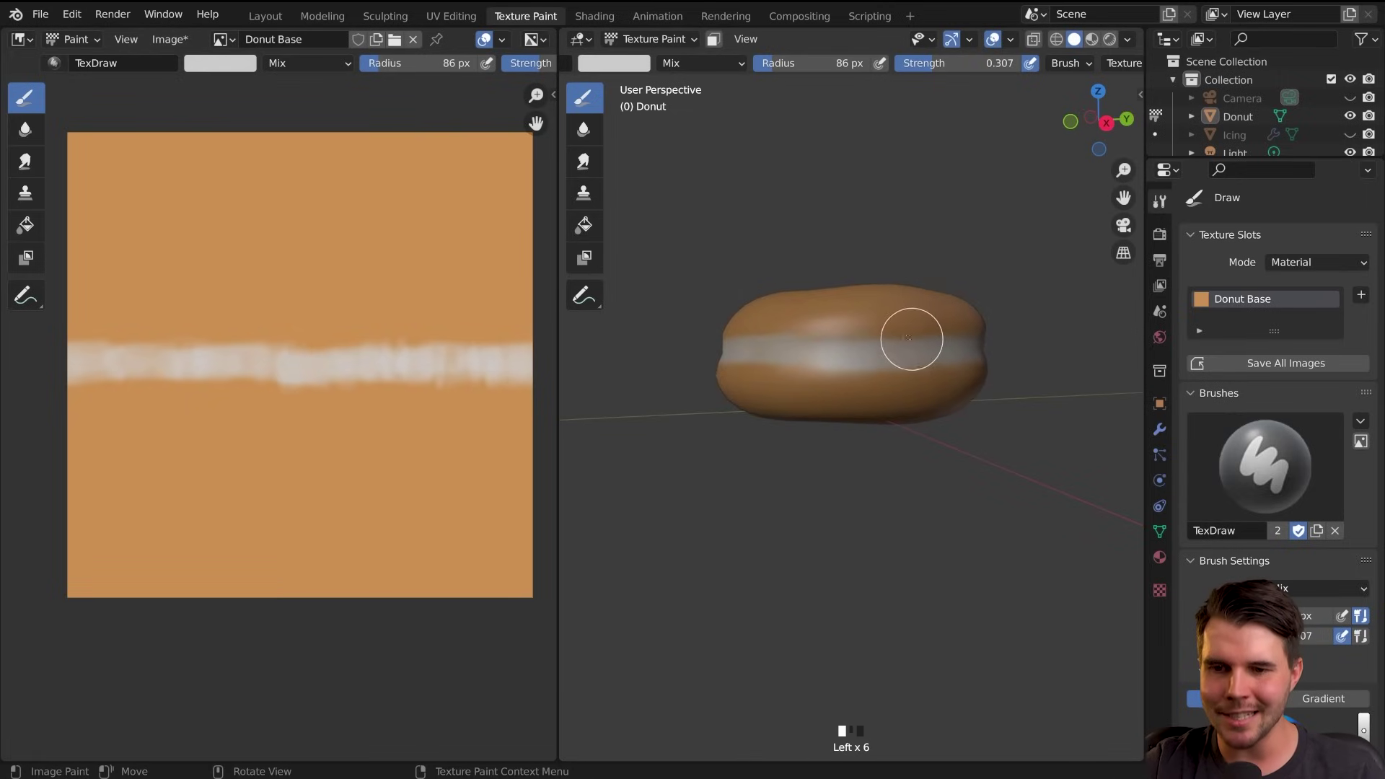
# Switch to the reference photos, examine the pale bands and browned sides of the real donuts, and return to Blender
pyautogui.hotkey('alt', 'Tab')
pyautogui.click(600, 310)
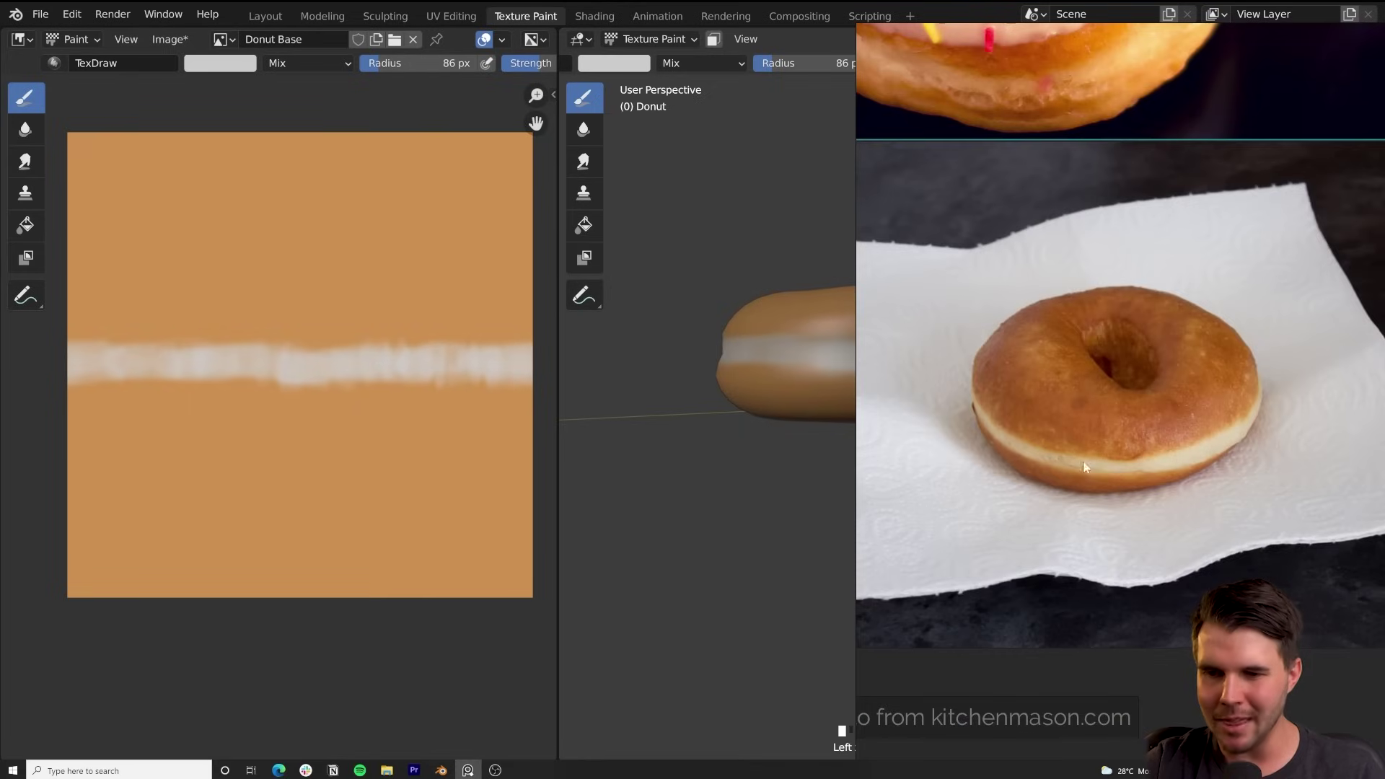
pyautogui.scroll(-3, 1131, 365)
pyautogui.moveTo(1104, 313); pyautogui.dragTo(1079, 508, button='middle')
pyautogui.scroll(2, 1078, 509)
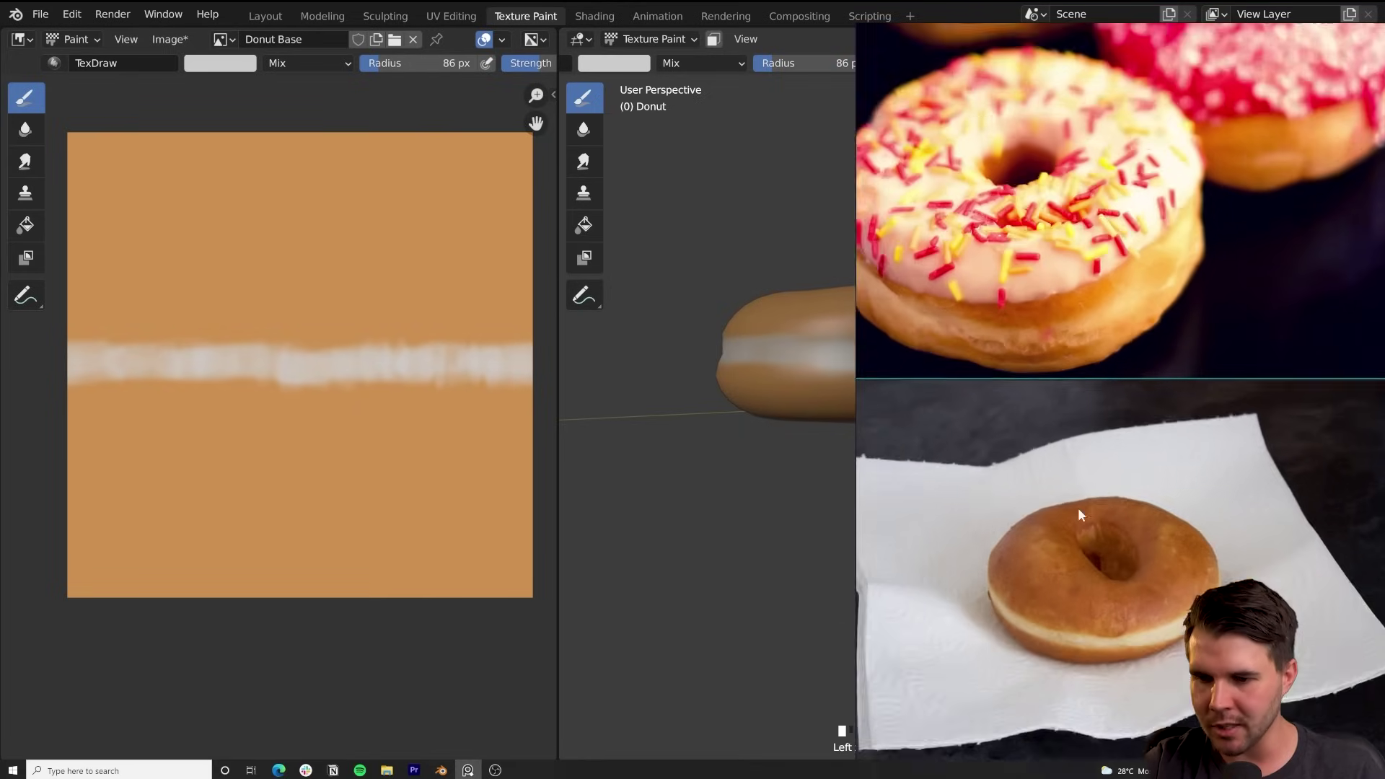
pyautogui.scroll(4, 1090, 350)
pyautogui.scroll(-4, 1090, 348)
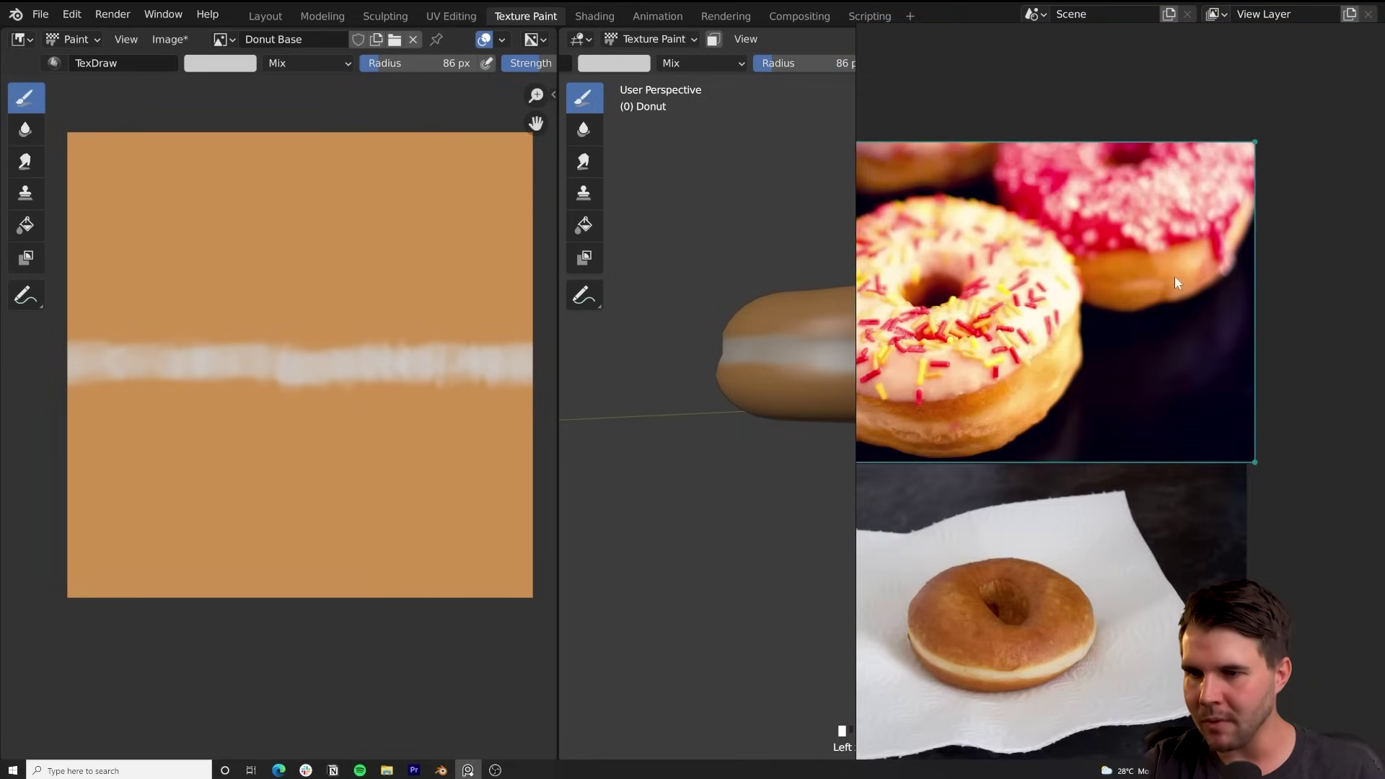
pyautogui.scroll(3, 1150, 293)
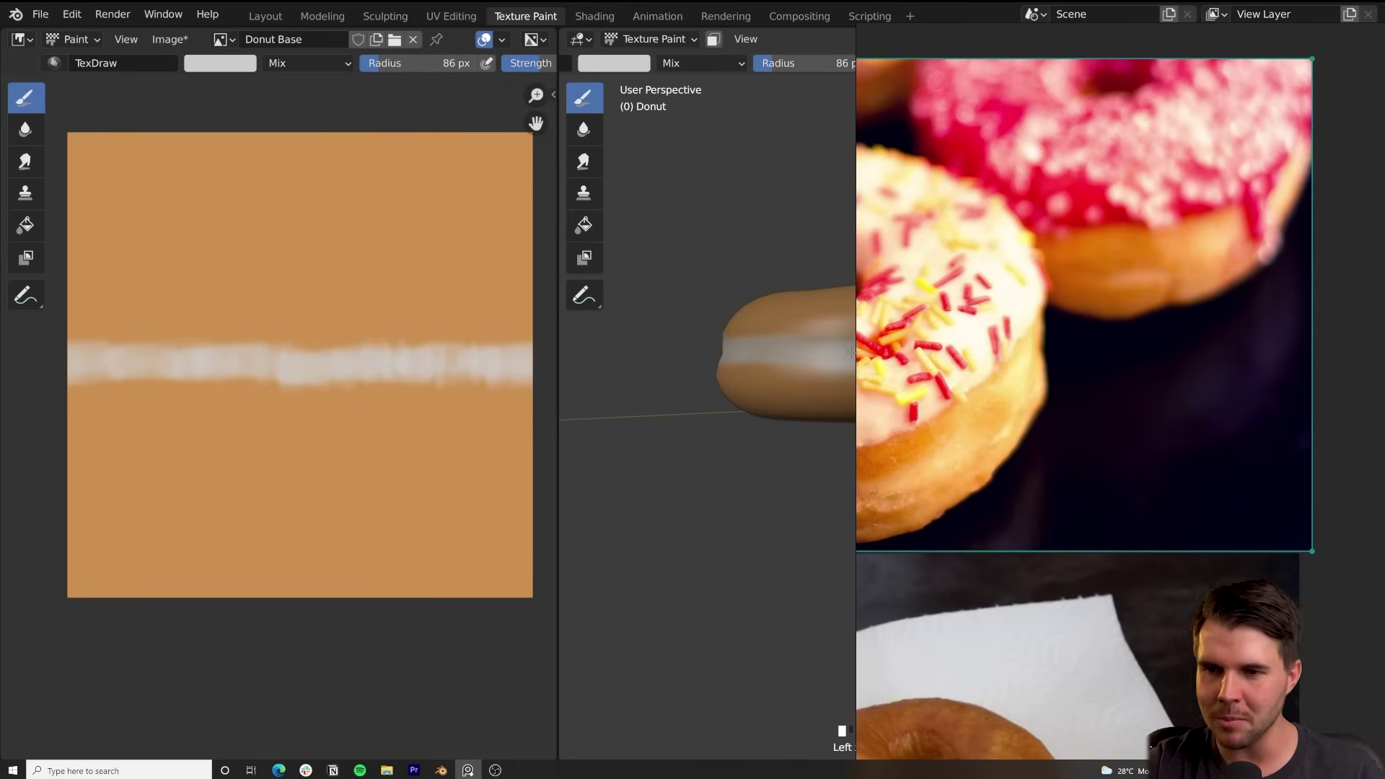
pyautogui.click(734, 292)
# Switch to orange, set the brush radius to 122 px and stroke over the upper part of the pale band
pyautogui.scroll(2, 838, 371)
pyautogui.press('f')
pyautogui.press('x')
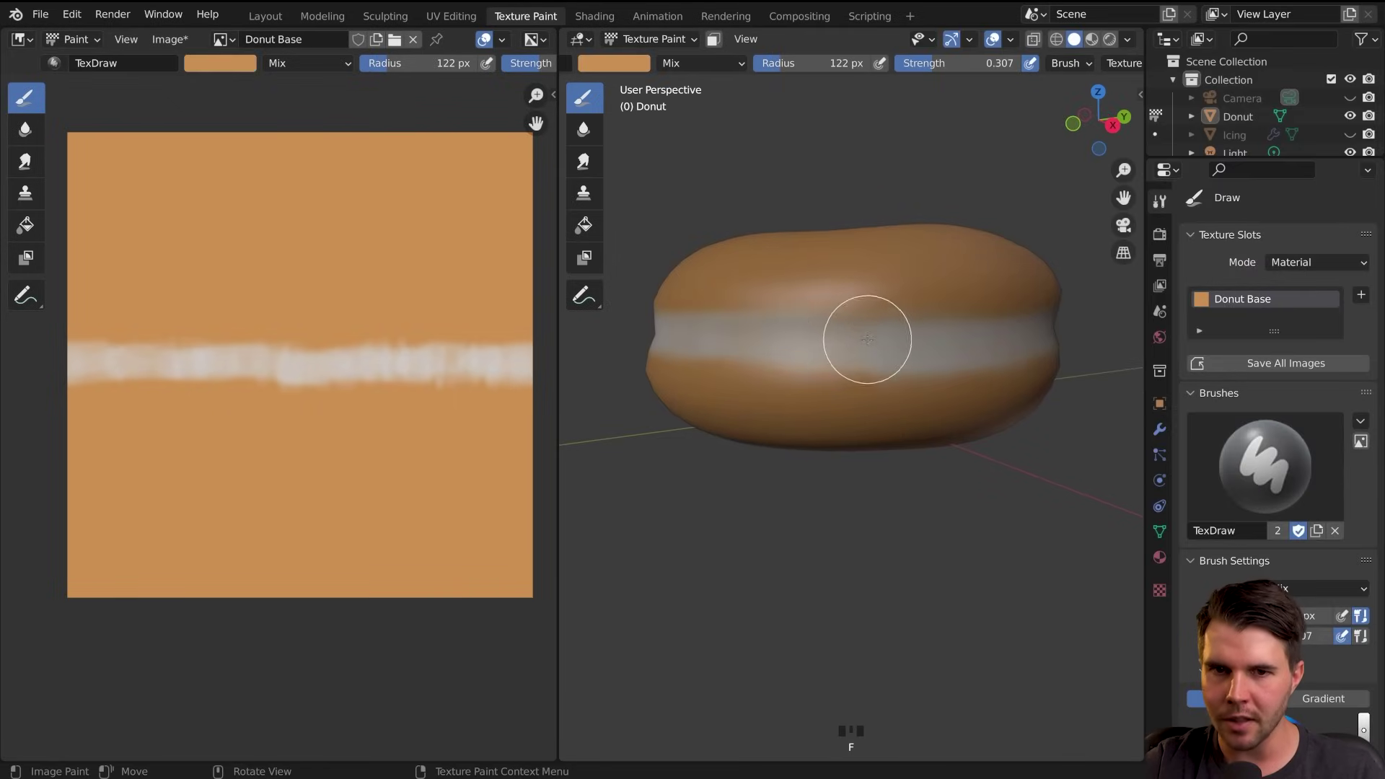
pyautogui.moveTo(767, 330); pyautogui.dragTo(938, 334)
pyautogui.moveTo(693, 293); pyautogui.dragTo(874, 298)
pyautogui.moveTo(779, 306); pyautogui.dragTo(888, 319)
# Resize the orange brush to 99 px and narrow the pale band along its upper edge on the adjacent side
pyautogui.scroll(-1, 910, 350)
pyautogui.press('f')
pyautogui.click(979, 351)
pyautogui.scroll(-1, 864, 351)
pyautogui.moveTo(865, 351); pyautogui.dragTo(793, 342, button='middle')
pyautogui.moveTo(794, 338)
pyautogui.mouseDown()
pyautogui.moveTo(822, 312)
pyautogui.moveTo(875, 324)
pyautogui.mouseUp()
pyautogui.press('f')
pyautogui.click(864, 330)
pyautogui.moveTo(789, 318); pyautogui.dragTo(902, 304)
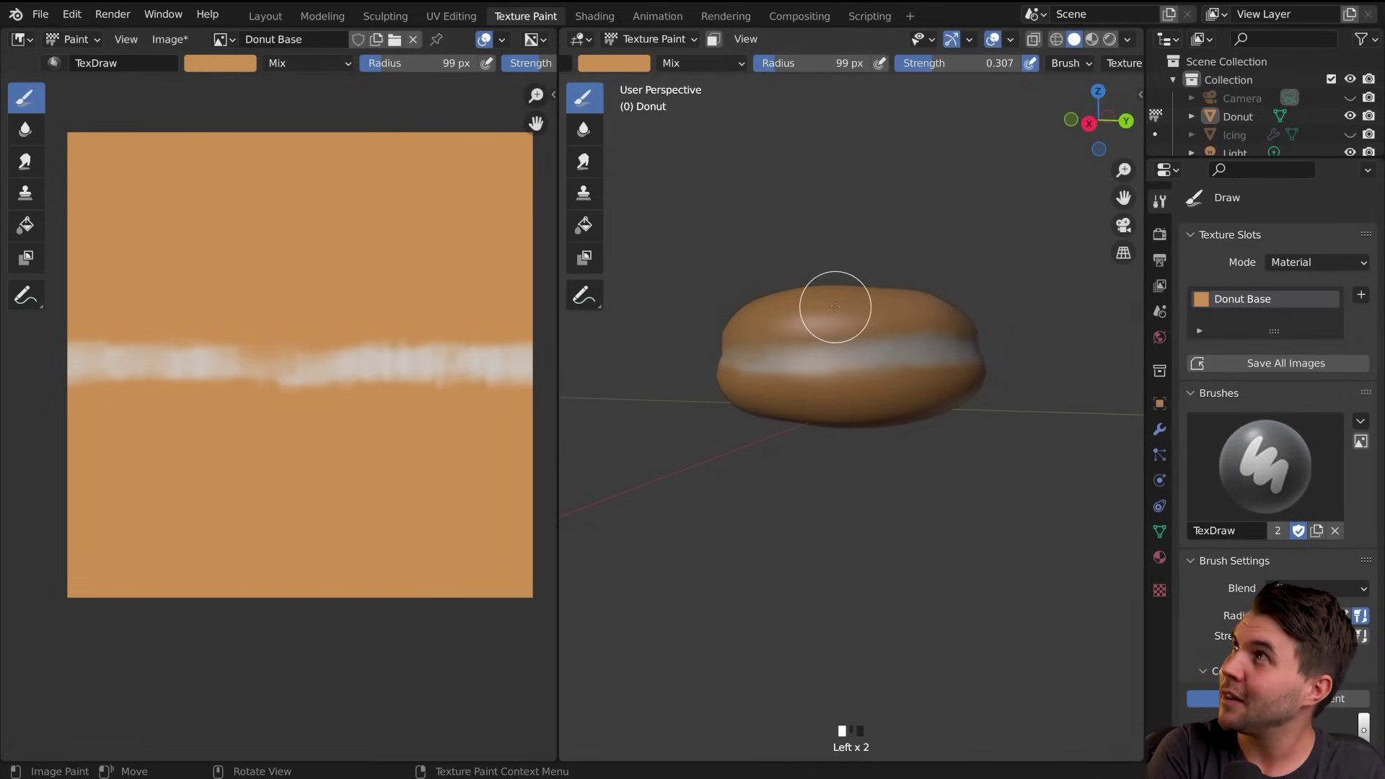
# Dab orange with the 99 px brush along the pale band's edges while working around the donut
pyautogui.scroll(2, 835, 306)
pyautogui.click(831, 359)
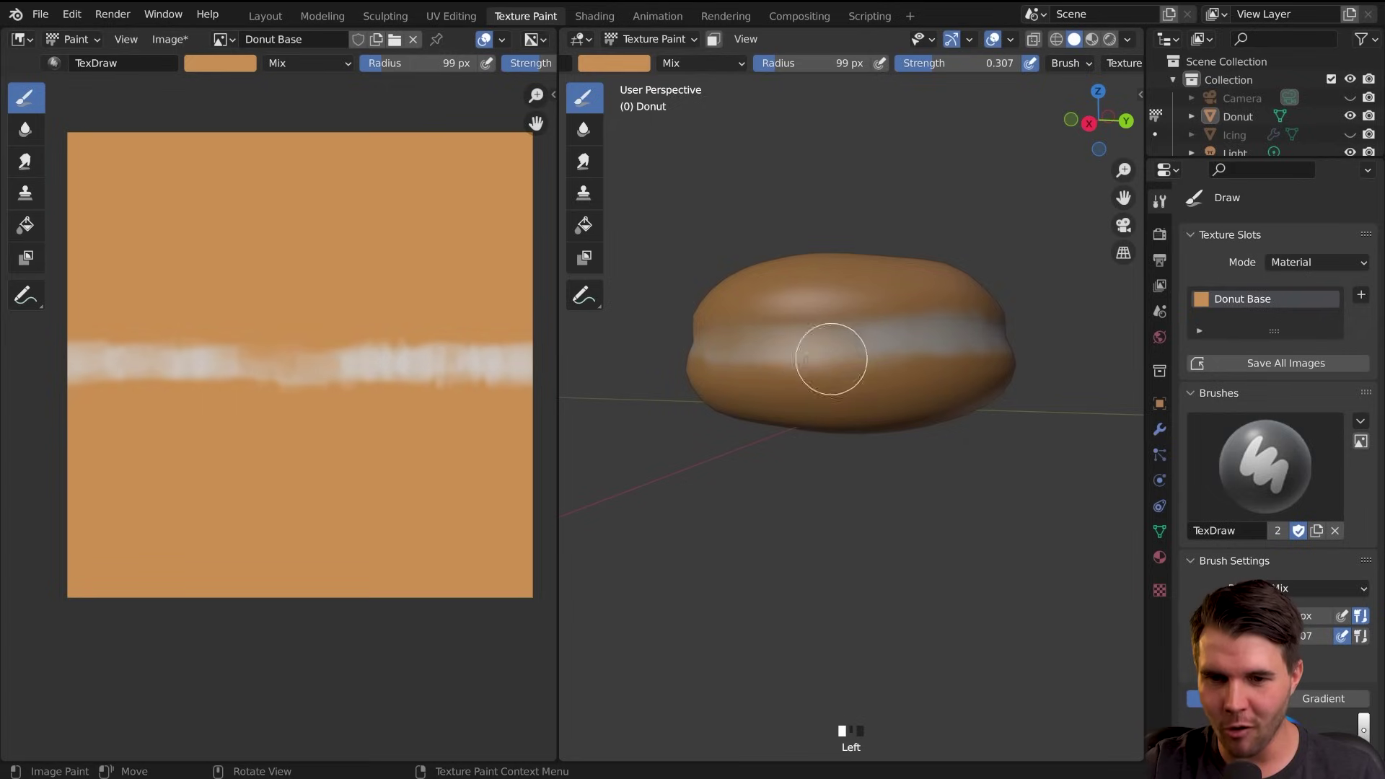
pyautogui.moveTo(888, 378); pyautogui.dragTo(803, 380, button='middle')
pyautogui.click(786, 305)
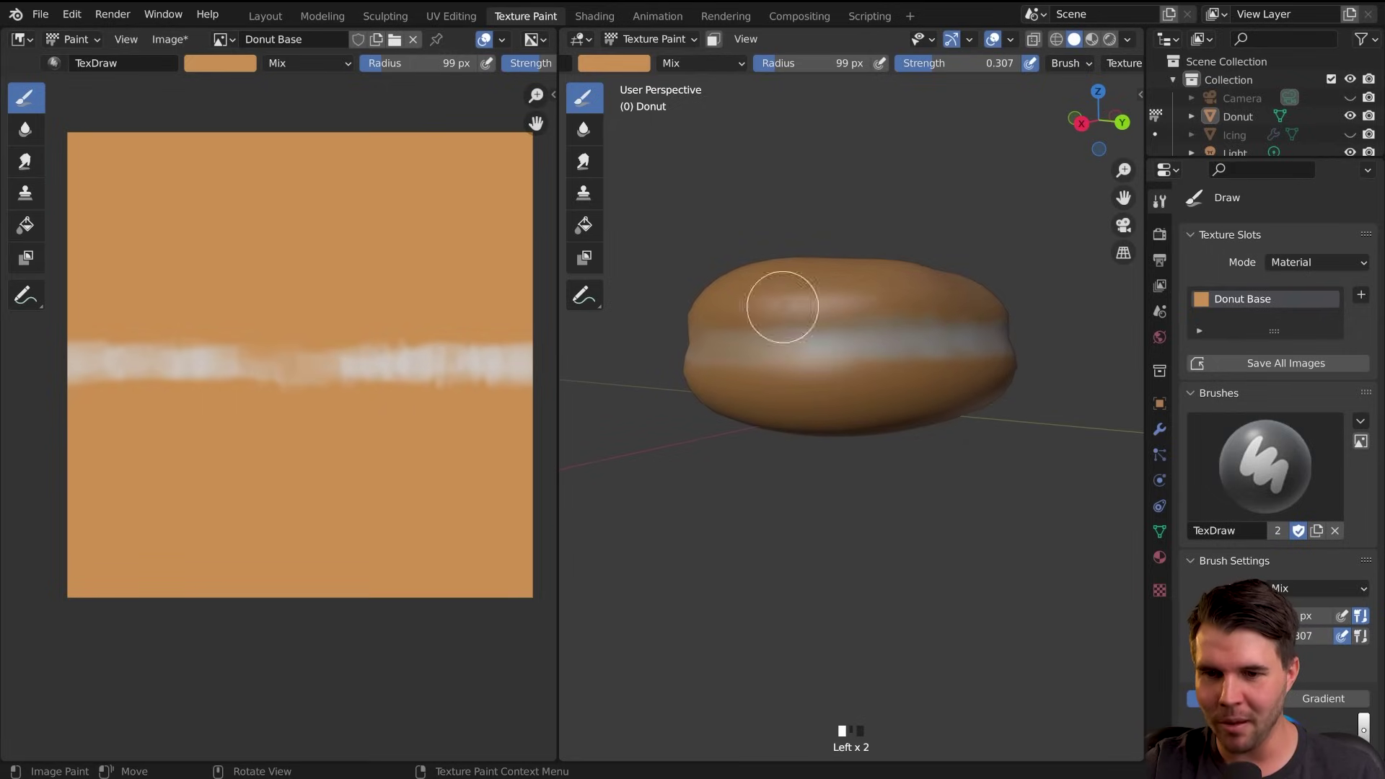
pyautogui.moveTo(782, 303); pyautogui.dragTo(858, 361, button='middle')
pyautogui.click(863, 363)
pyautogui.moveTo(914, 306)
pyautogui.mouseDown(button='middle')
pyautogui.moveTo(881, 373)
pyautogui.moveTo(745, 334)
pyautogui.mouseUp(button='middle')
pyautogui.click(819, 326)
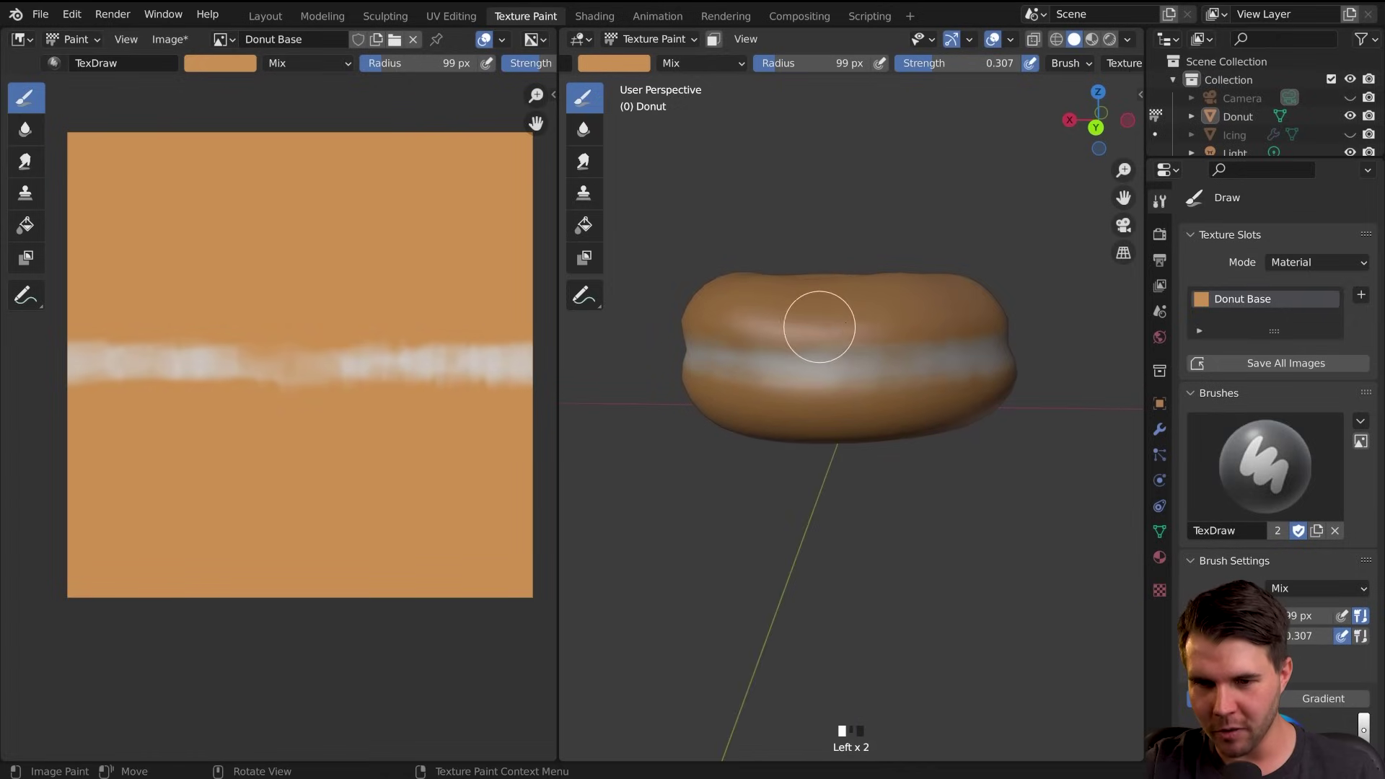
pyautogui.moveTo(856, 348)
pyautogui.mouseDown(button='middle')
pyautogui.moveTo(802, 339)
pyautogui.moveTo(859, 374)
pyautogui.mouseUp(button='middle')
# Set the brush radius to 112 px and dab orange along the remaining band to make its edges irregular
pyautogui.press('f')
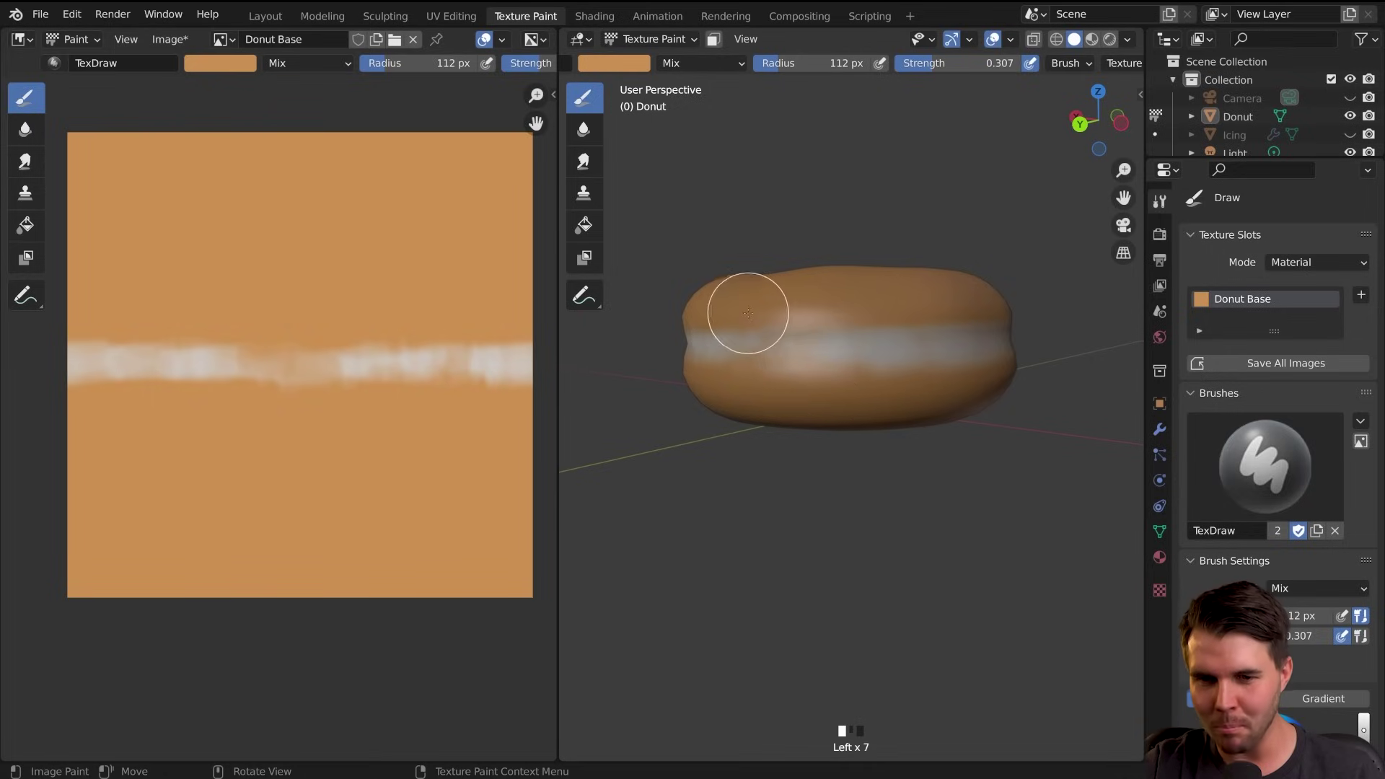
pyautogui.moveTo(749, 313)
pyautogui.mouseDown(button='middle')
pyautogui.moveTo(928, 318)
pyautogui.moveTo(816, 328)
pyautogui.moveTo(779, 314)
pyautogui.moveTo(809, 312)
pyautogui.mouseUp(button='middle')
pyautogui.click(797, 324)
pyautogui.click(739, 327)
pyautogui.scroll(-2, 849, 331)
pyautogui.click(841, 325)
pyautogui.click(844, 331)
pyautogui.click(845, 337)
pyautogui.click(786, 322)
pyautogui.click(748, 315)
pyautogui.click(809, 312)
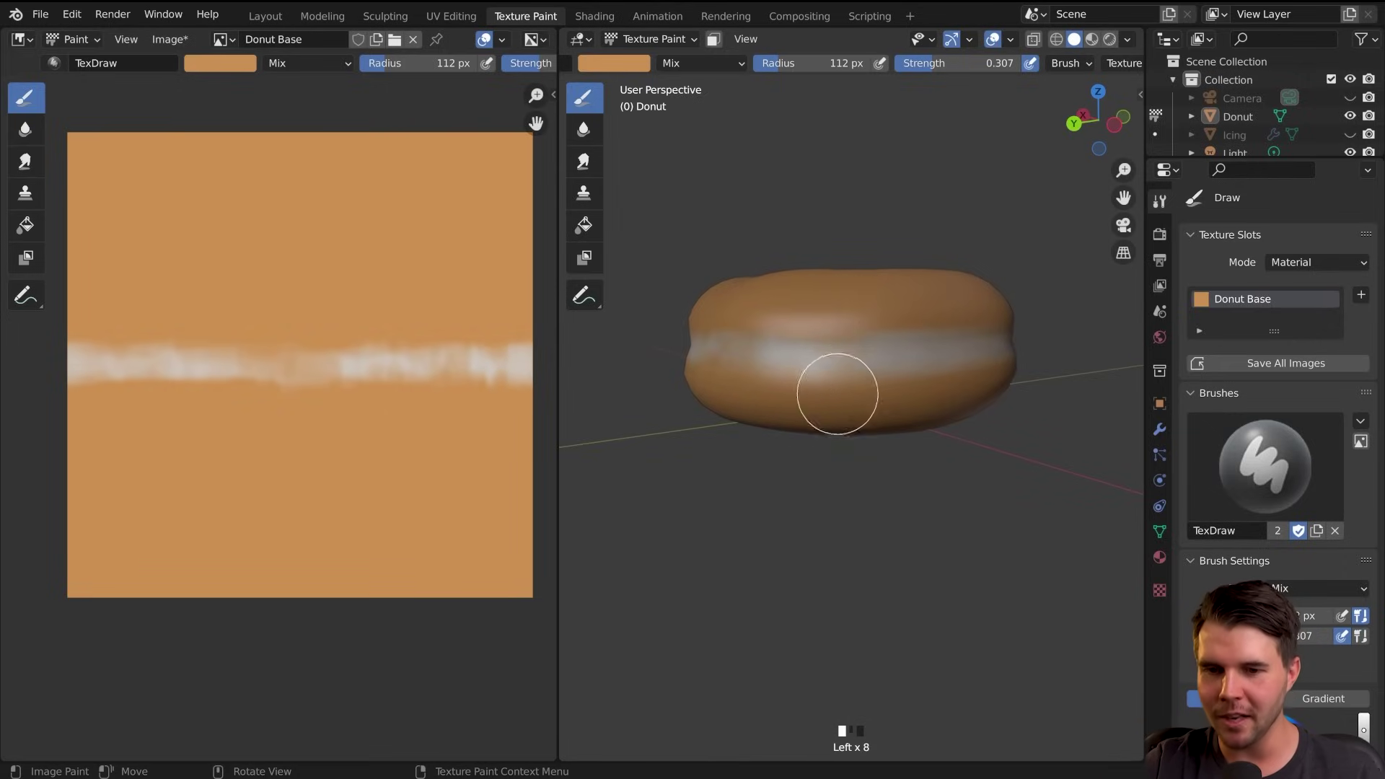
# Switch to the pale colour, reduce the brush radius to 62 px and dab over the faded part of the donut's band
pyautogui.moveTo(837, 394); pyautogui.dragTo(849, 351, button='middle')
pyautogui.scroll(2, 835, 363)
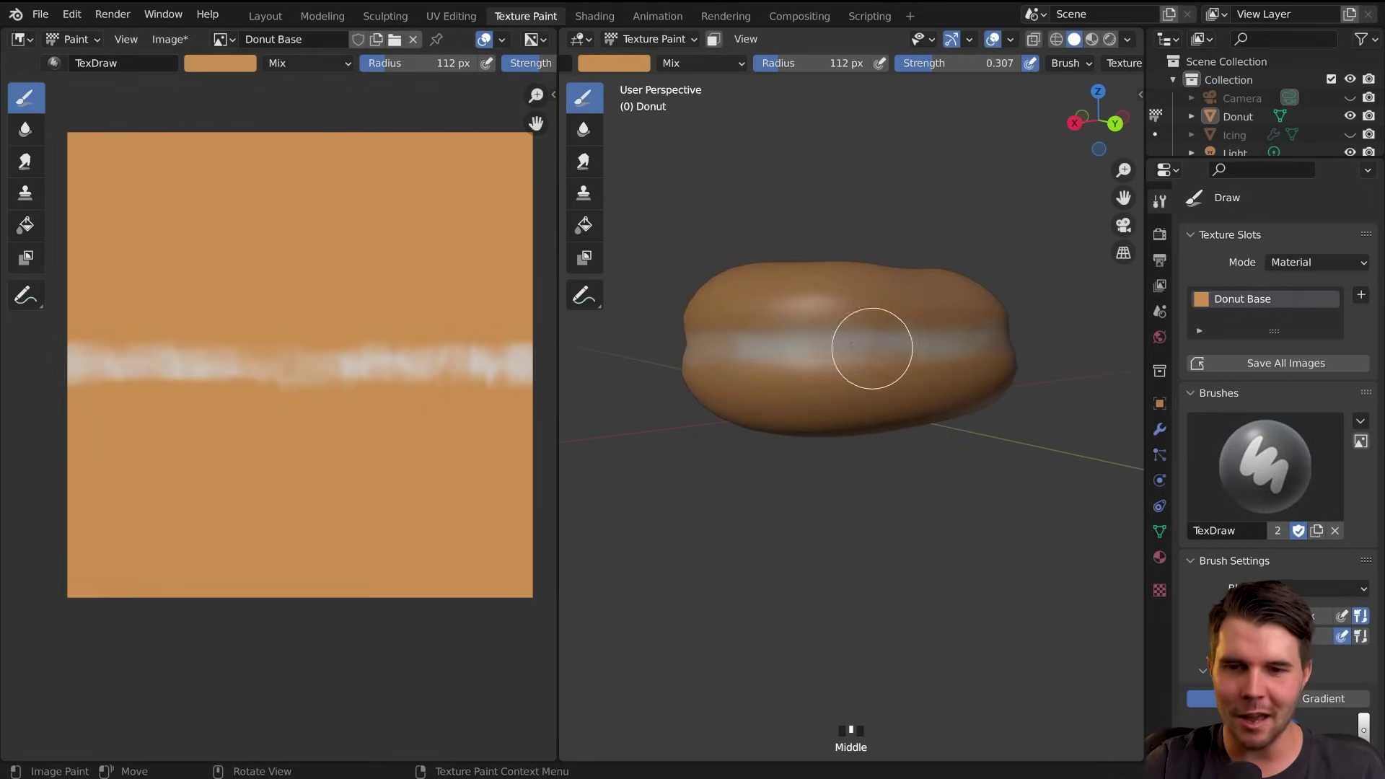
pyautogui.moveTo(872, 348); pyautogui.dragTo(804, 356, button='middle')
pyautogui.scroll(-2, 802, 340)
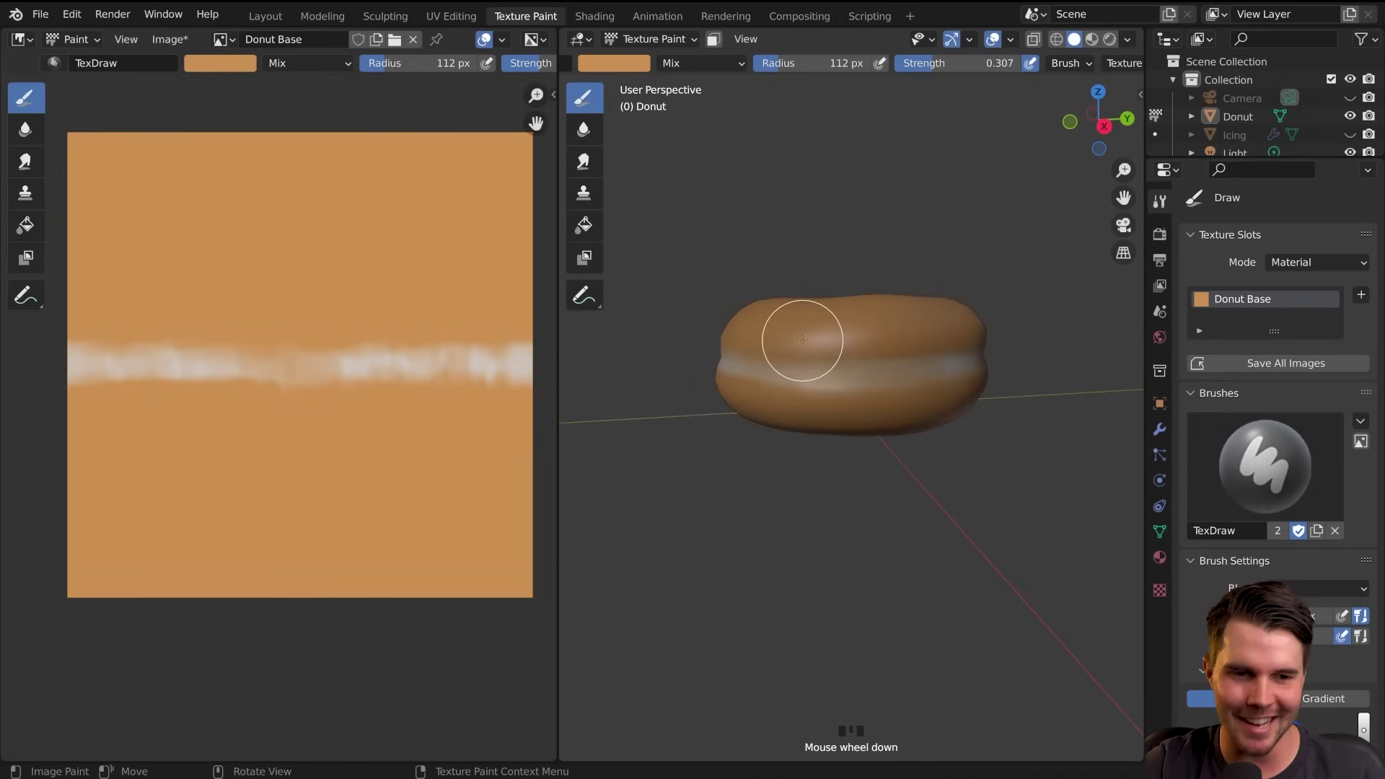
pyautogui.scroll(2, 836, 347)
pyautogui.press('x')
pyautogui.press('f')
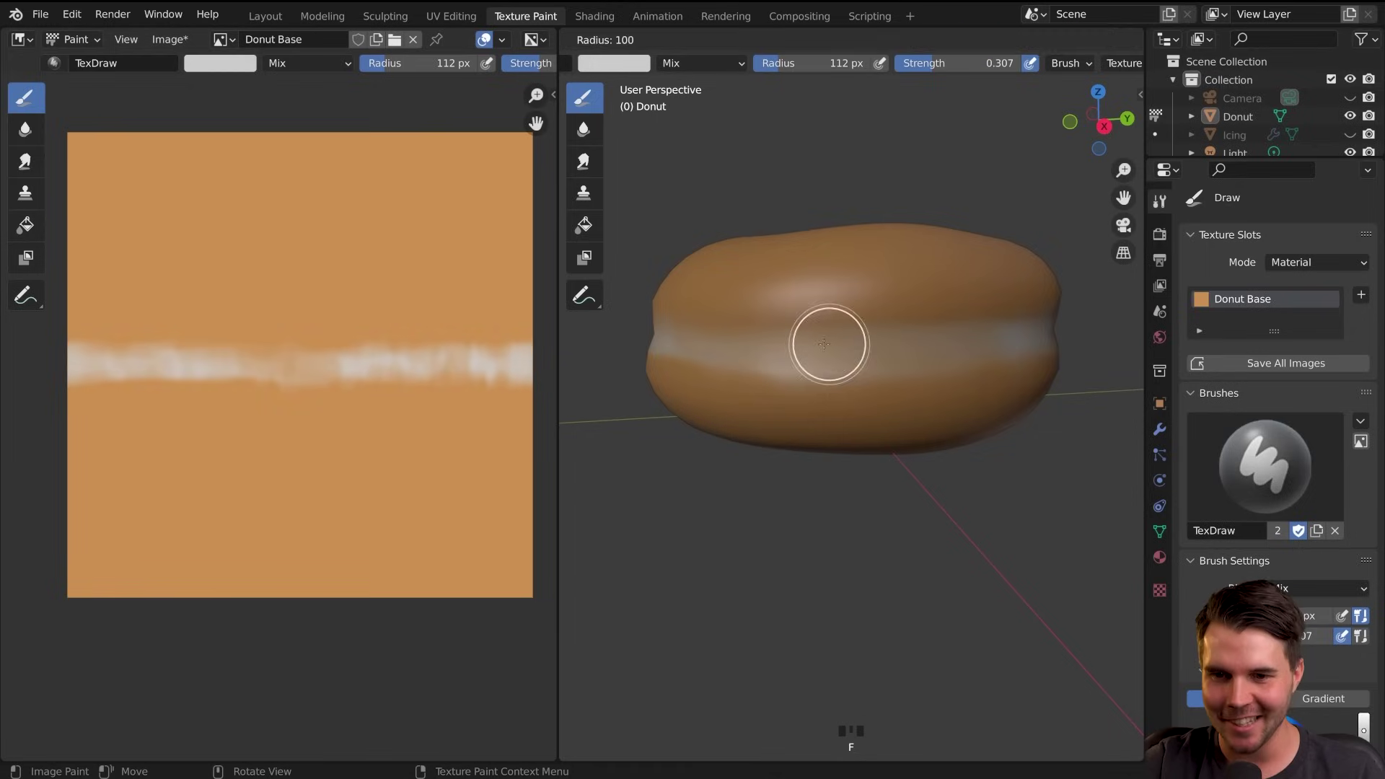
pyautogui.click(845, 355)
pyautogui.press('f')
pyautogui.click(963, 344)
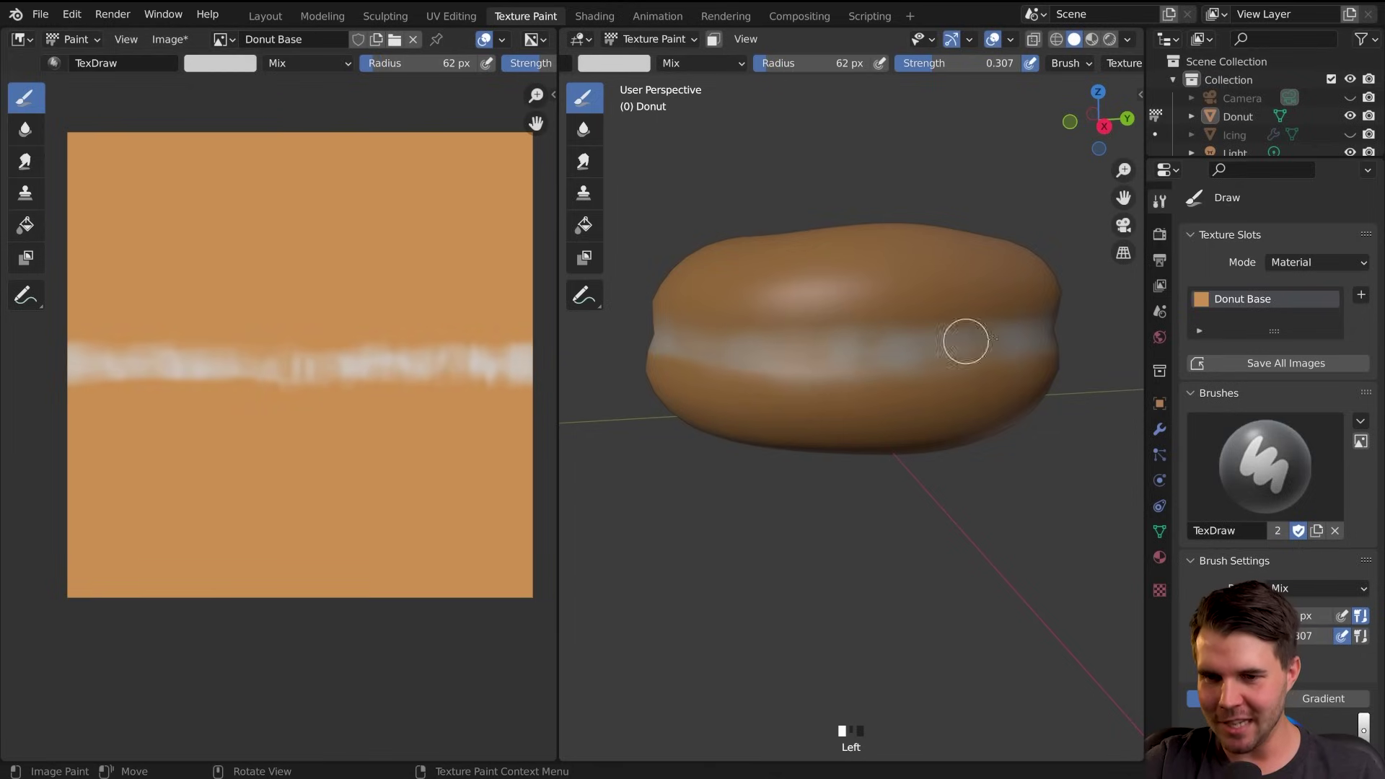
# Set the brush radius to 109 px and stroke pale colour along the band on the same side of the donut
pyautogui.press('f')
pyautogui.moveTo(967, 345); pyautogui.dragTo(992, 337)
pyautogui.moveTo(894, 346); pyautogui.dragTo(751, 349)
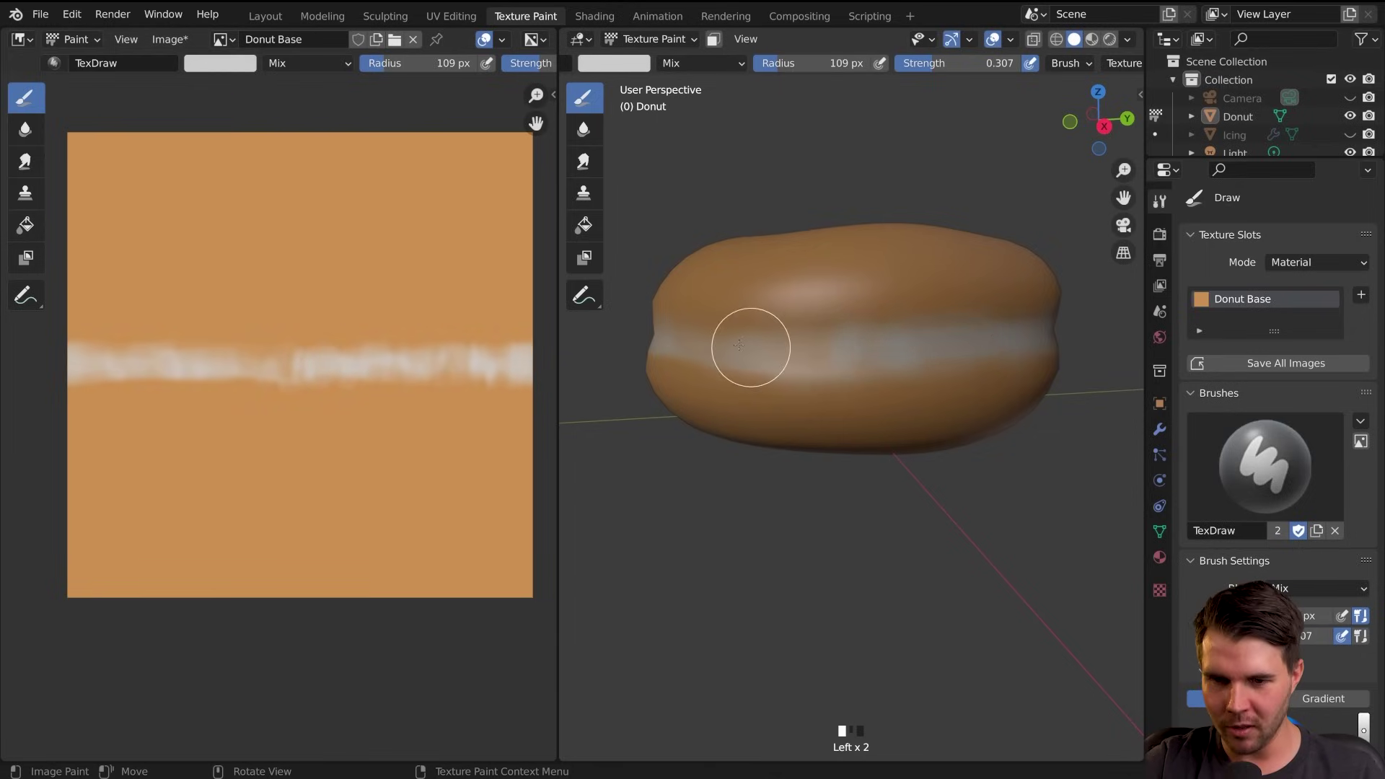
pyautogui.moveTo(751, 349); pyautogui.dragTo(790, 347, button='middle')
pyautogui.moveTo(758, 346); pyautogui.dragTo(751, 345)
# Sample a colour from another side of the donut, stroke along the band with it, swap the brush colours and set the radius to 44 px
pyautogui.scroll(-5, 912, 349)
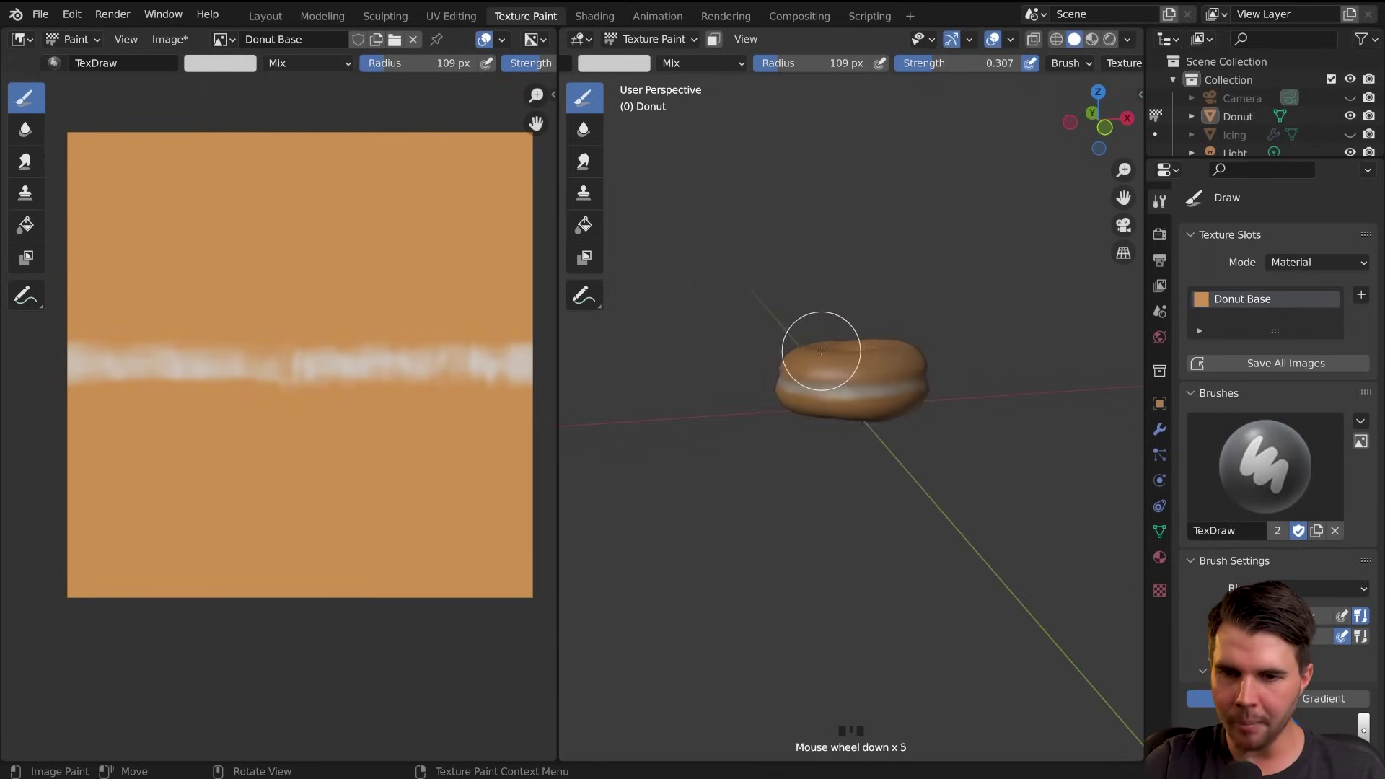
pyautogui.moveTo(819, 346); pyautogui.dragTo(903, 365, button='middle')
pyautogui.scroll(2, 795, 369)
pyautogui.scroll(-2, 899, 377)
pyautogui.scroll(3, 873, 387)
pyautogui.press('s')
pyautogui.click(768, 361)
pyautogui.moveTo(767, 361); pyautogui.dragTo(787, 365)
pyautogui.moveTo(787, 365); pyautogui.dragTo(814, 367)
pyautogui.press('x')
pyautogui.press('f')
pyautogui.click(757, 359)
pyautogui.moveTo(845, 367); pyautogui.dragTo(693, 405, button='middle')
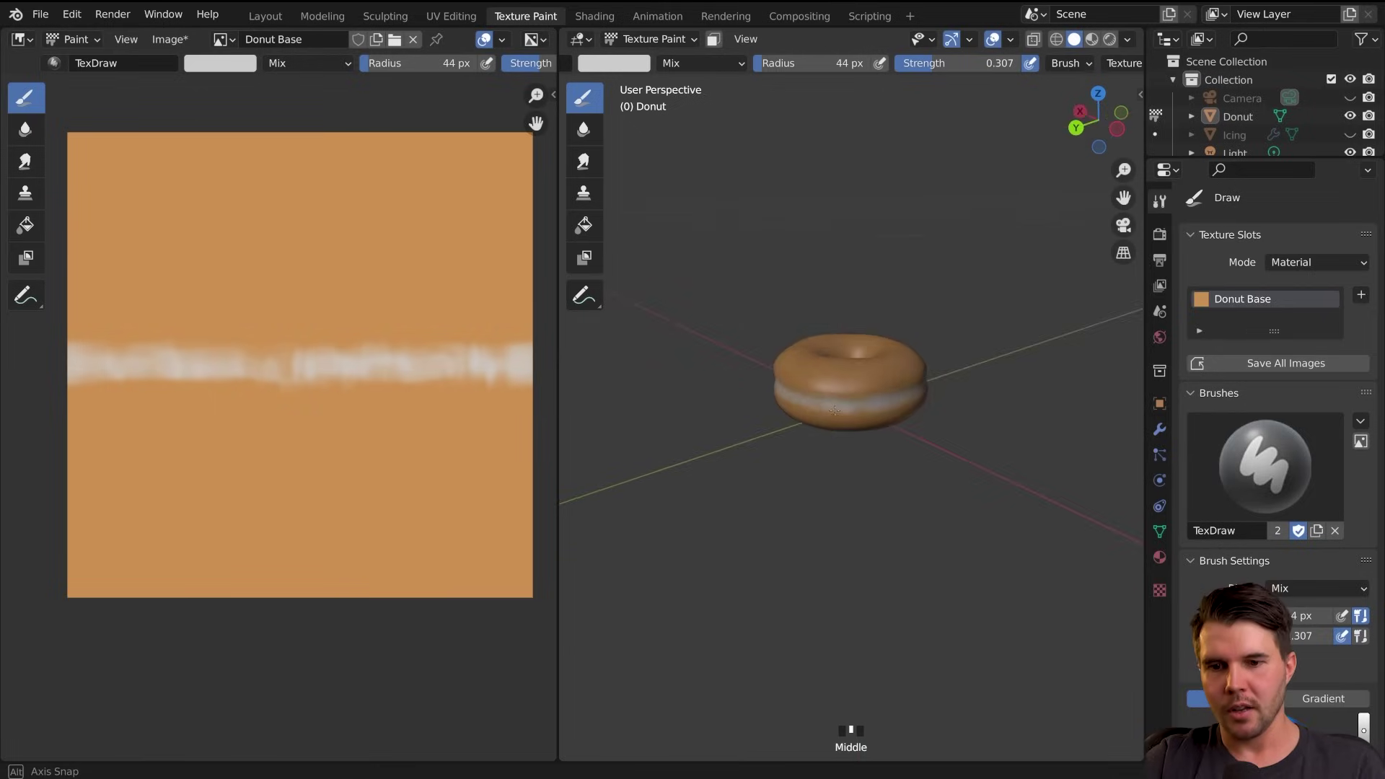
pyautogui.scroll(4, 896, 377)
pyautogui.moveTo(896, 377); pyautogui.dragTo(739, 334, button='middle')
pyautogui.scroll(-2, 772, 401)
pyautogui.scroll(1, 739, 334)
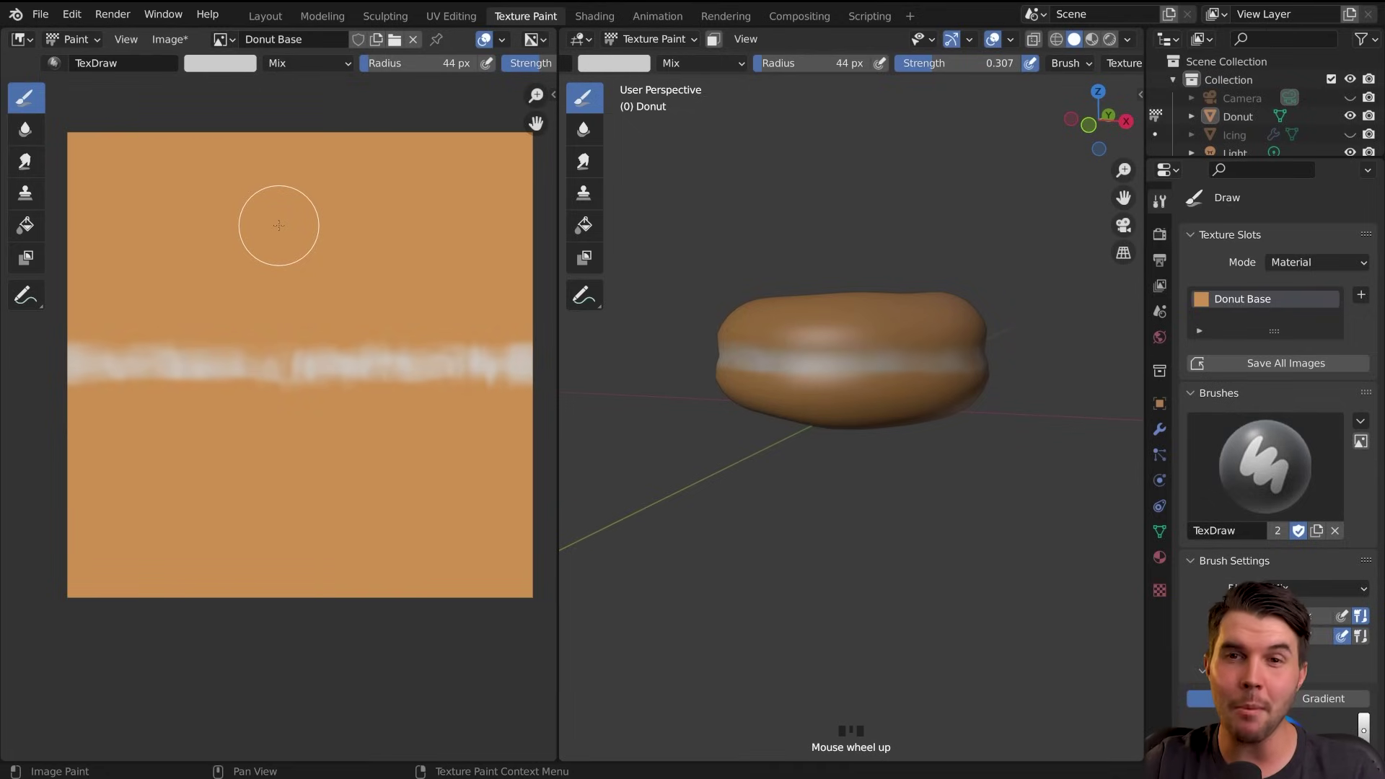
# Bring up the quit confirmation listing the modified image, cancel it and dismiss the desktop notification
pyautogui.click(42, 15)
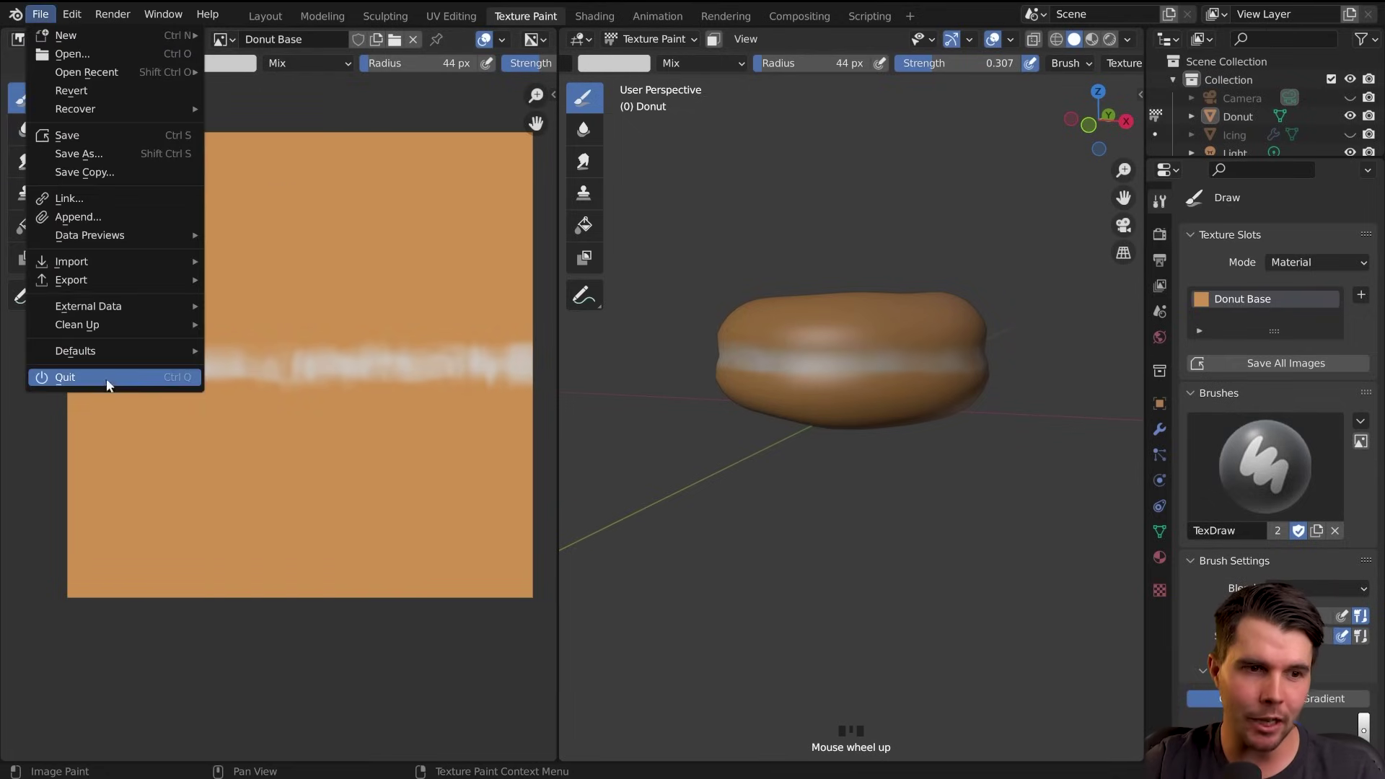
pyautogui.click(112, 378)
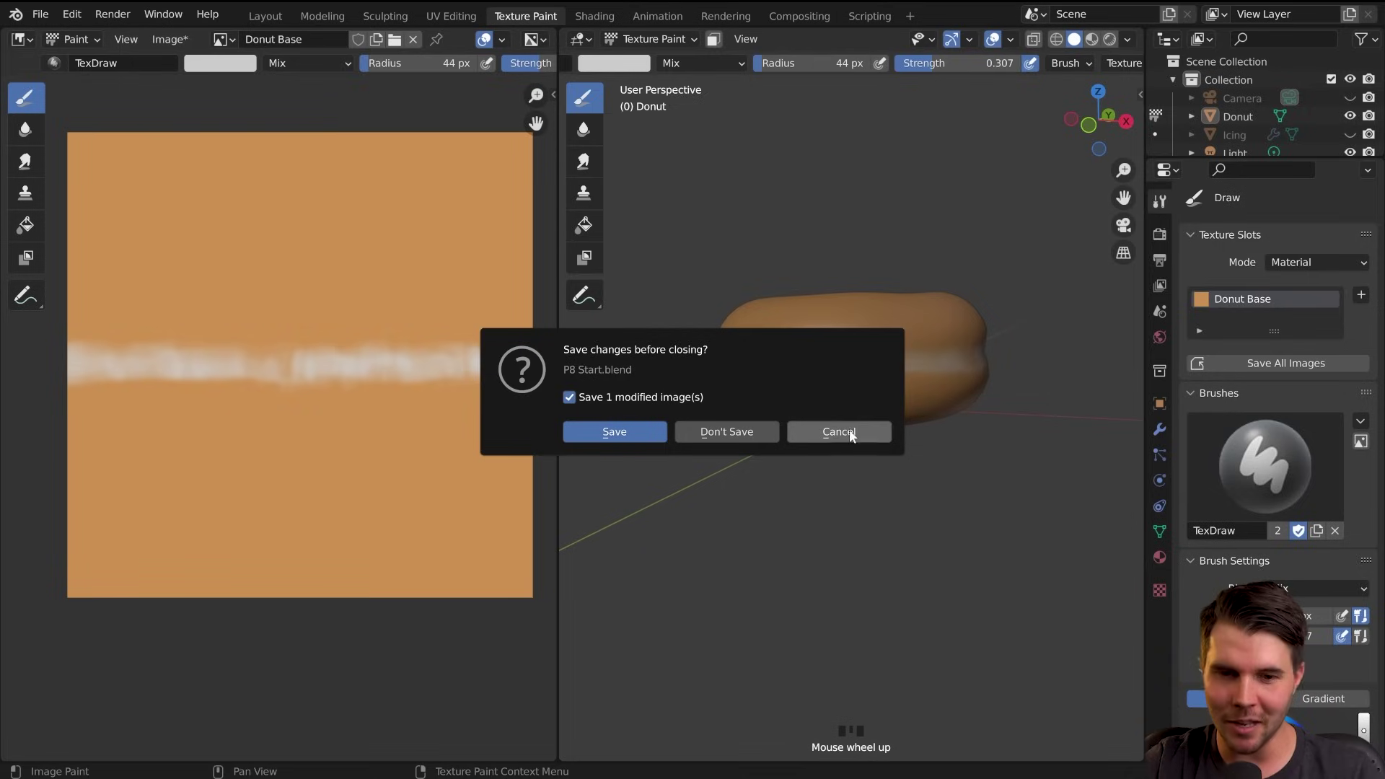
pyautogui.click(867, 431)
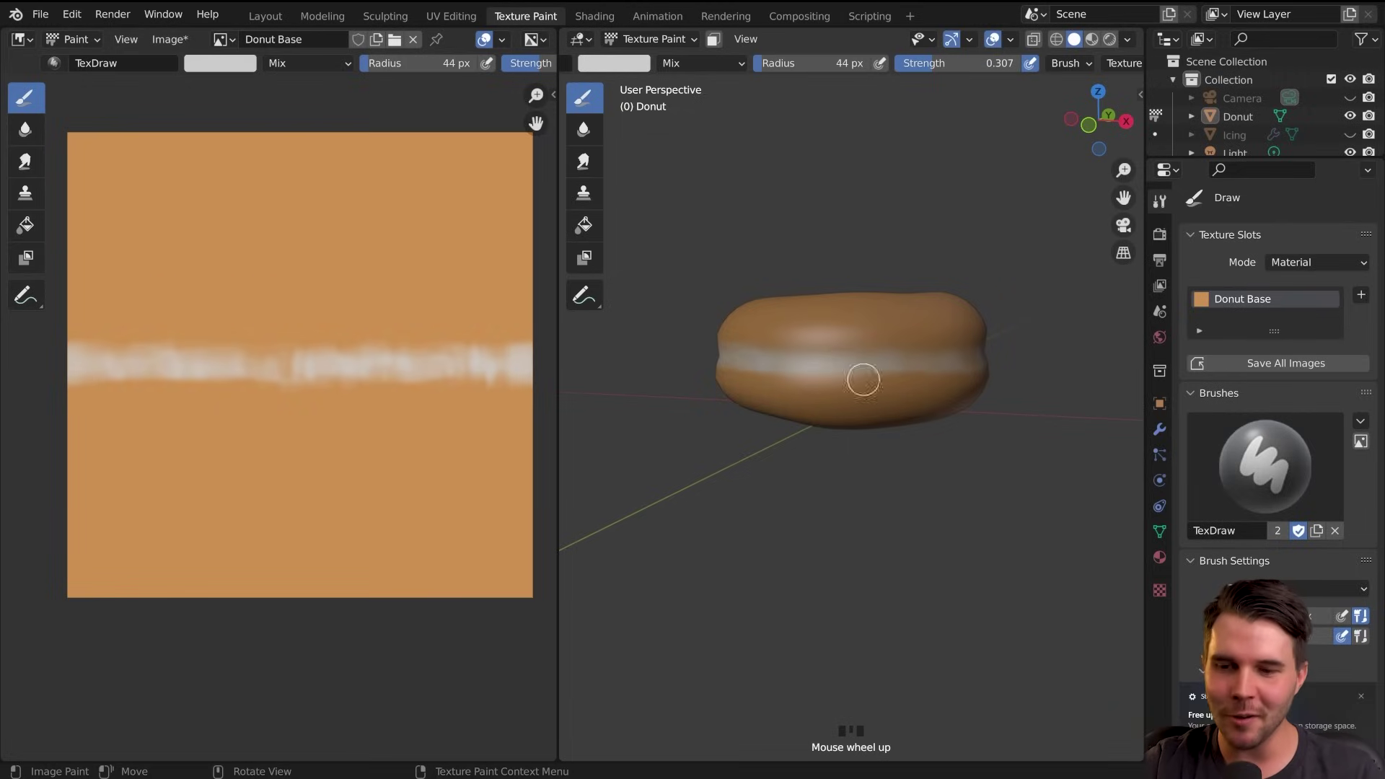
pyautogui.click(1363, 698)
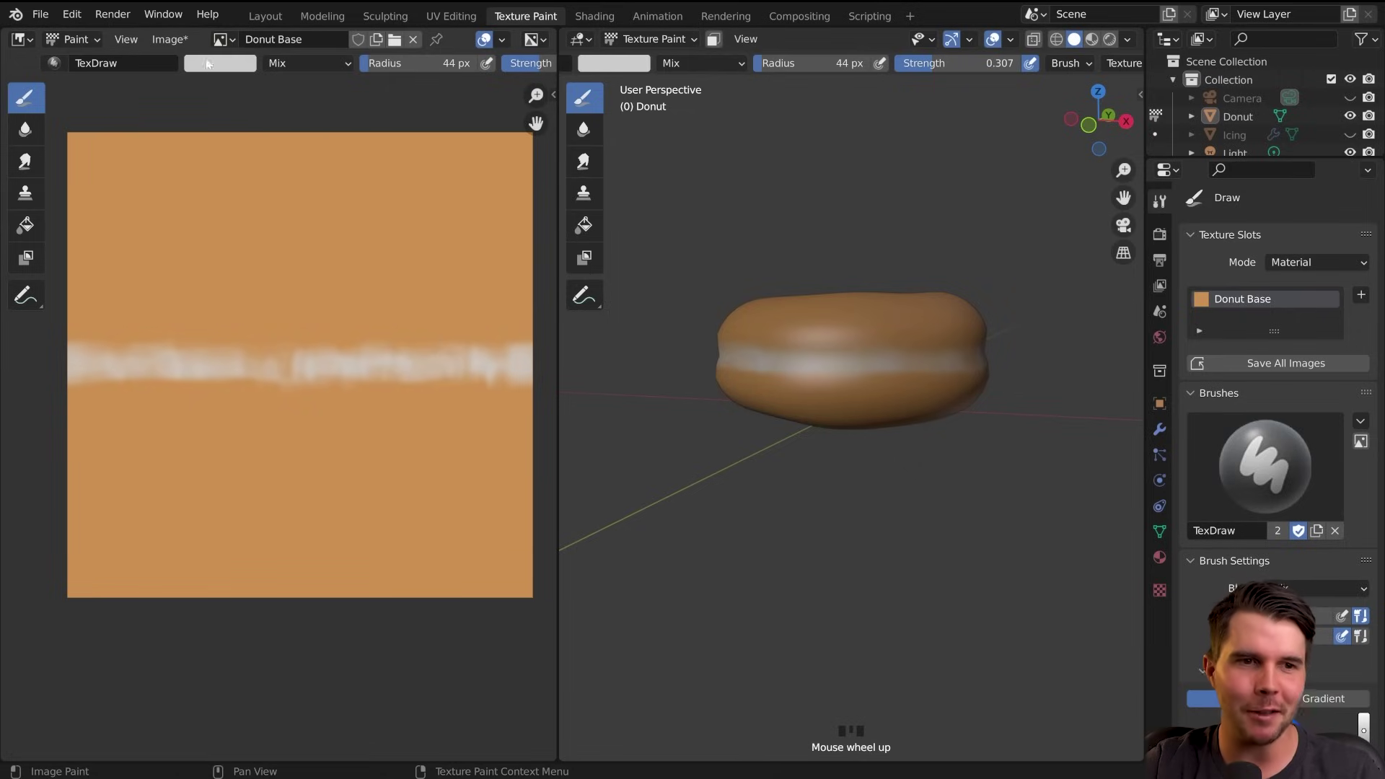
# Save the painted image as Donut Base.png in the parent Video folder, using the PNG format
pyautogui.click(187, 38)
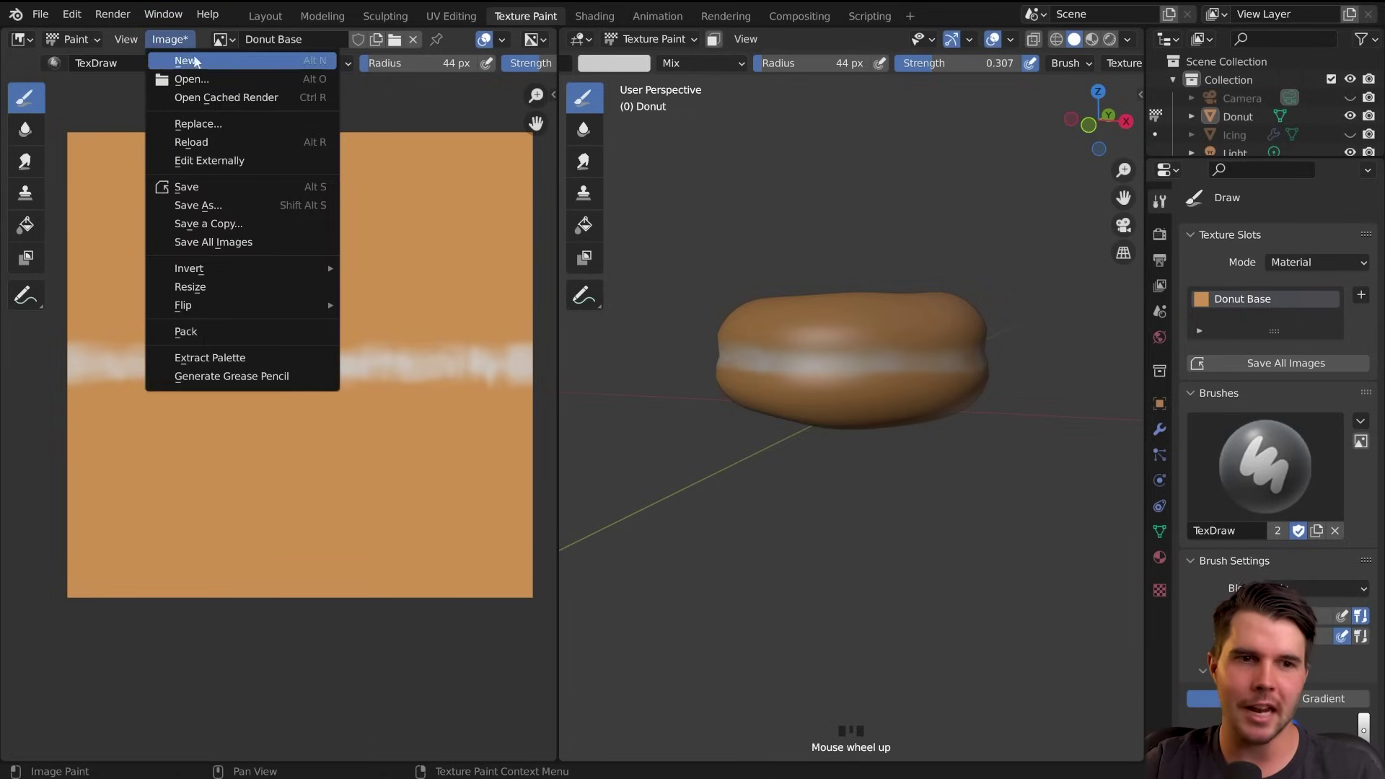
pyautogui.click(204, 205)
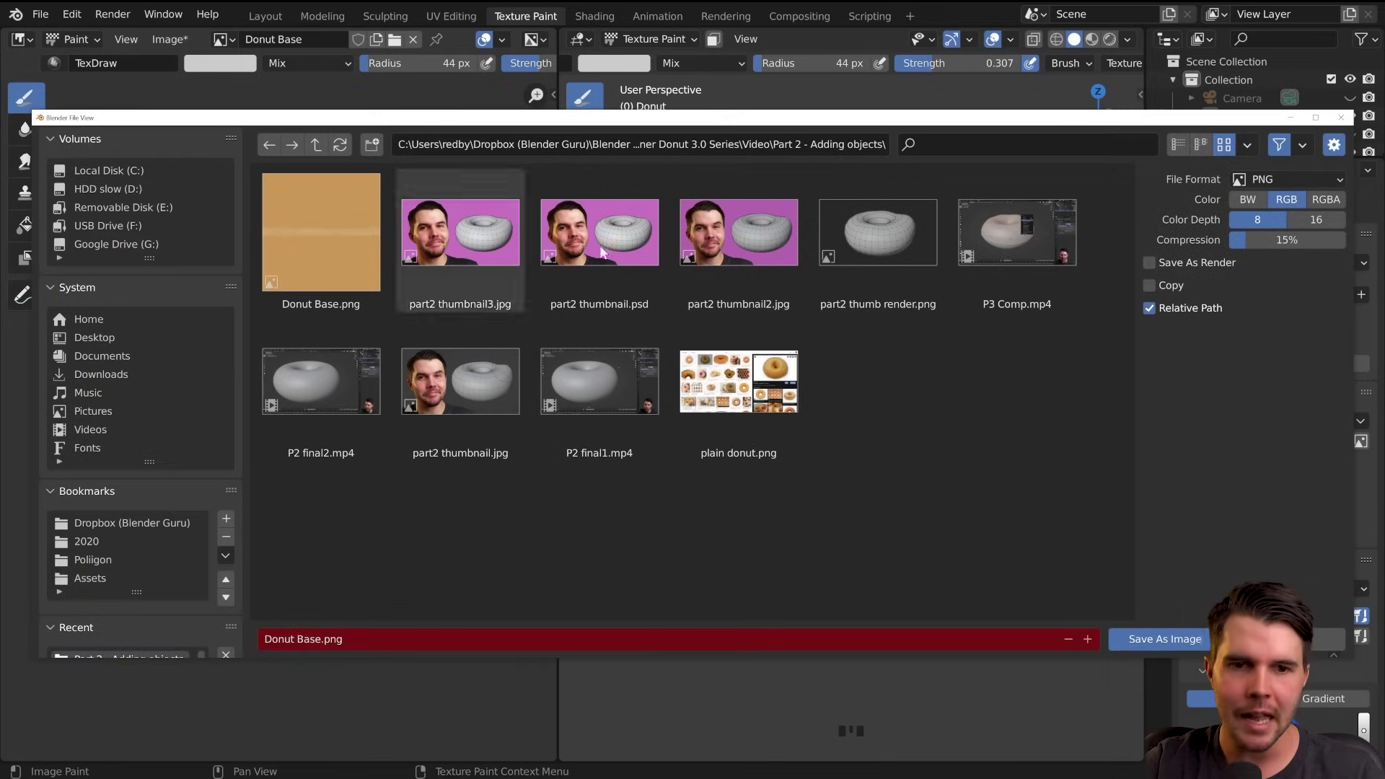
pyautogui.click(318, 145)
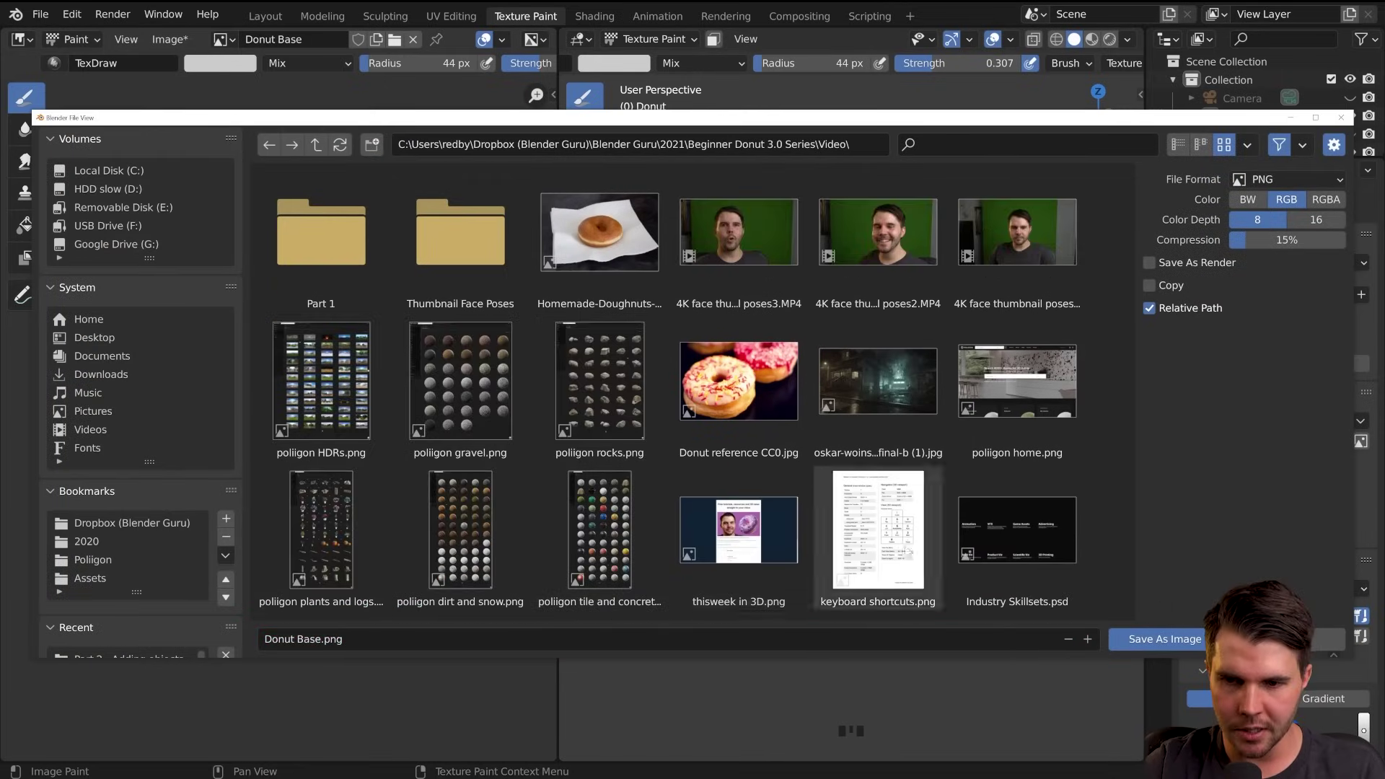
pyautogui.click(746, 642)
pyautogui.press('Return')
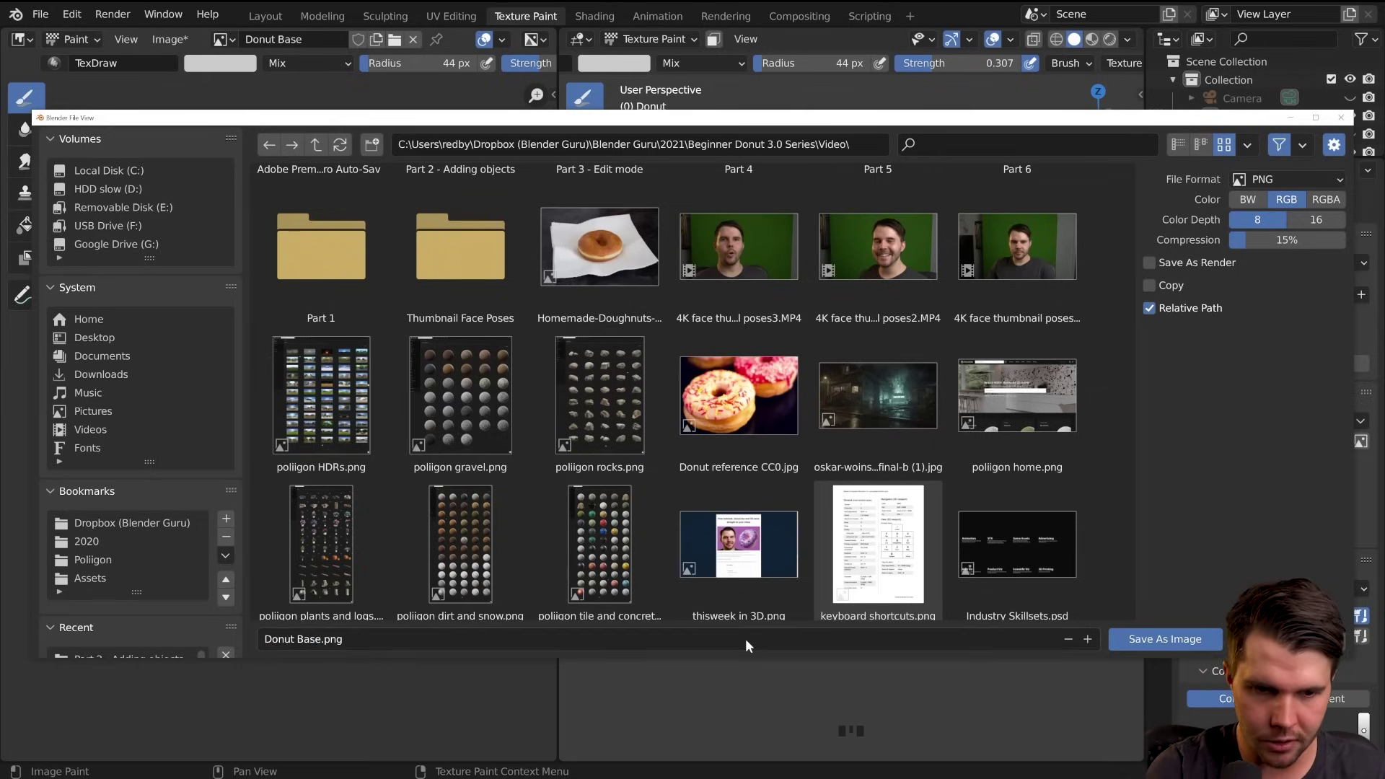
pyautogui.click(1176, 643)
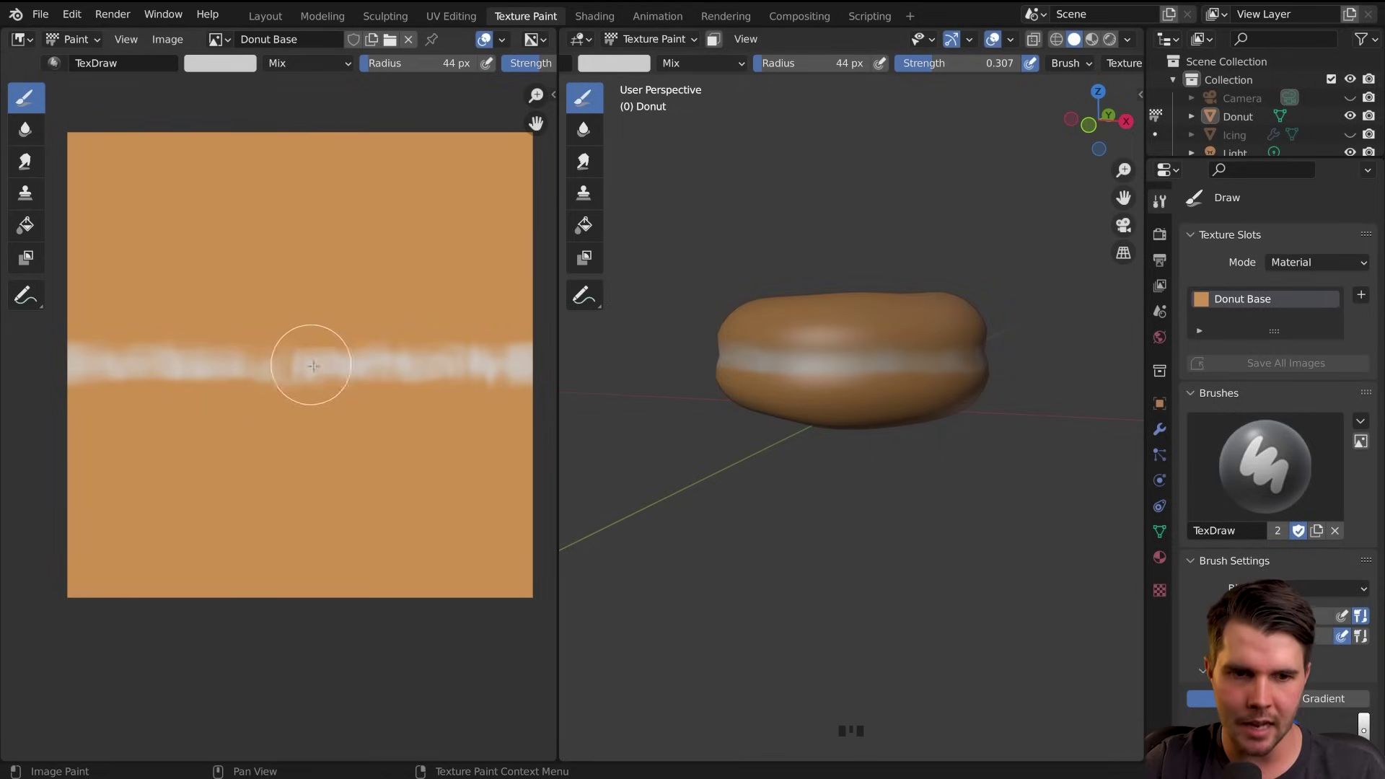
# Paint a few pale test strokes above the middle of the band on the flat image, and undo them
pyautogui.moveTo(299, 349); pyautogui.dragTo(340, 352)
pyautogui.moveTo(310, 354)
pyautogui.mouseDown()
pyautogui.moveTo(352, 340)
pyautogui.moveTo(317, 350)
pyautogui.mouseUp()
pyautogui.moveTo(319, 351); pyautogui.dragTo(348, 353)
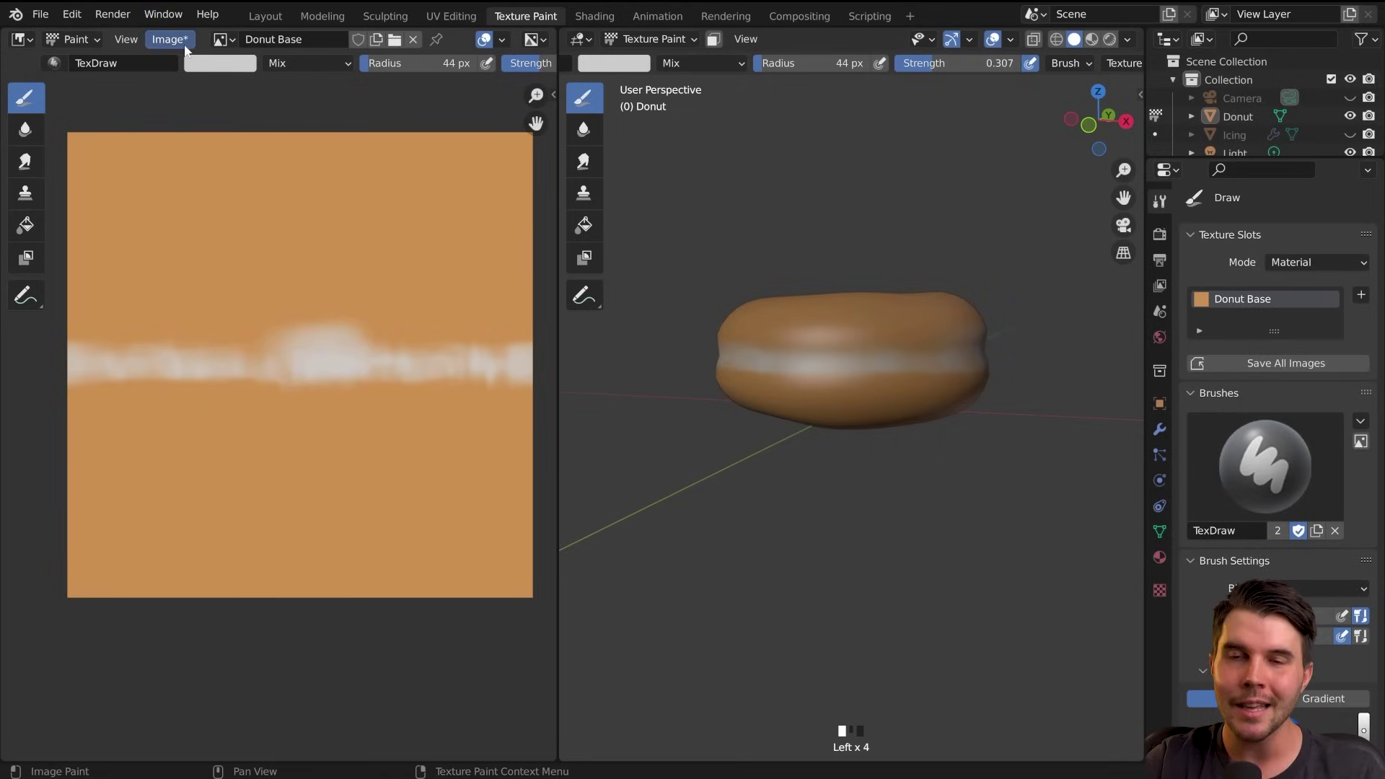
pyautogui.hotkey('ctrl', 'z')
pyautogui.hotkey('ctrl', 'z')
pyautogui.hotkey('ctrl', 'z')
pyautogui.hotkey('ctrl', 'z')
pyautogui.hotkey('ctrl', 'z')
pyautogui.hotkey('ctrl', 'z')
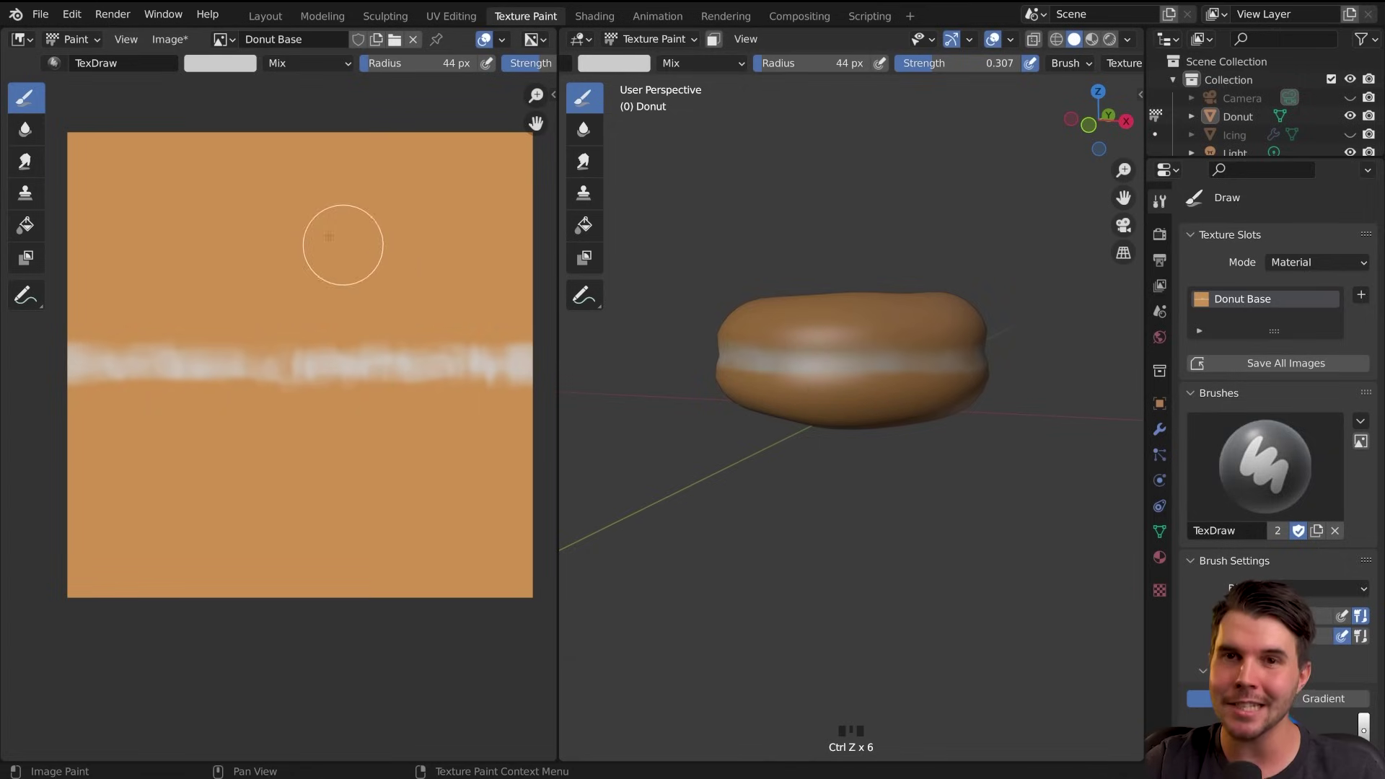
# Save the current state of the Donut Base image and open the Shading workspace
pyautogui.click(180, 41)
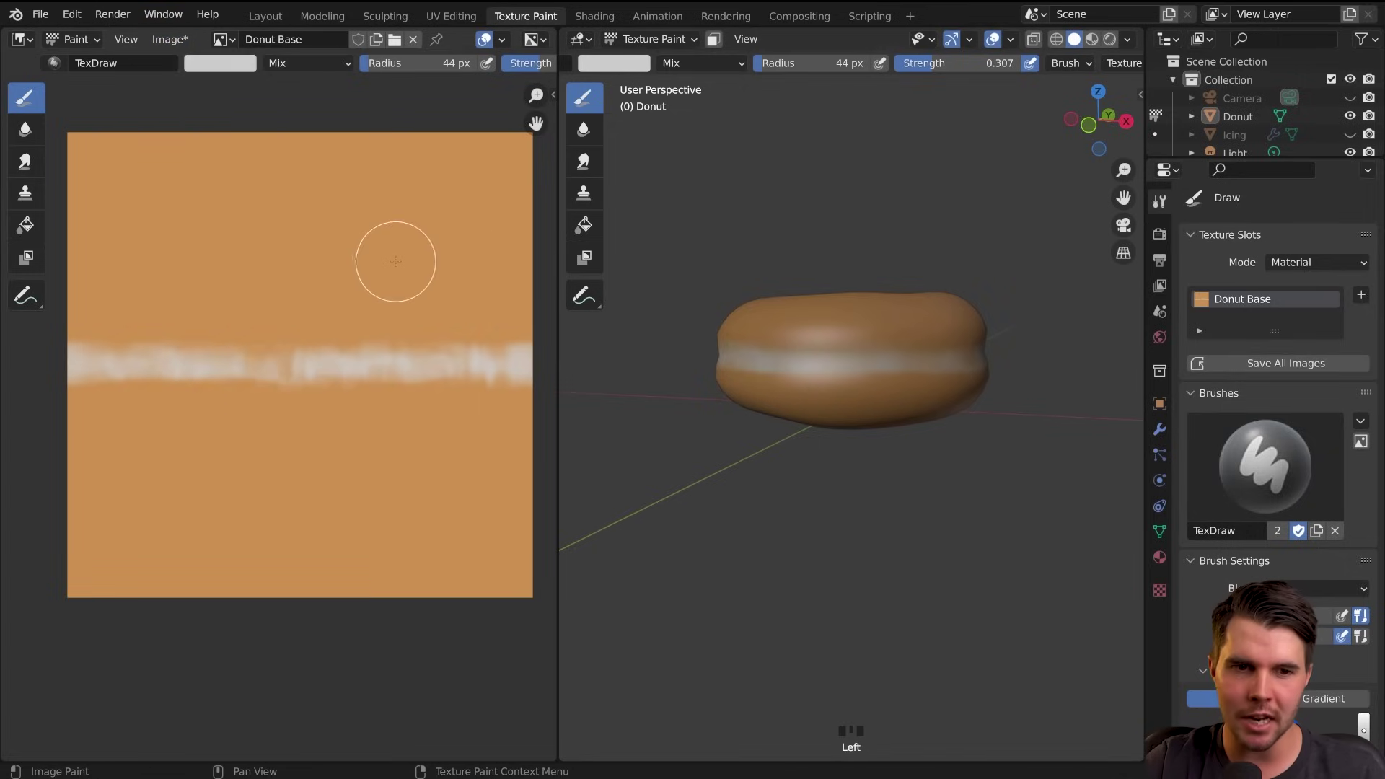
pyautogui.hotkey('alt', 's')
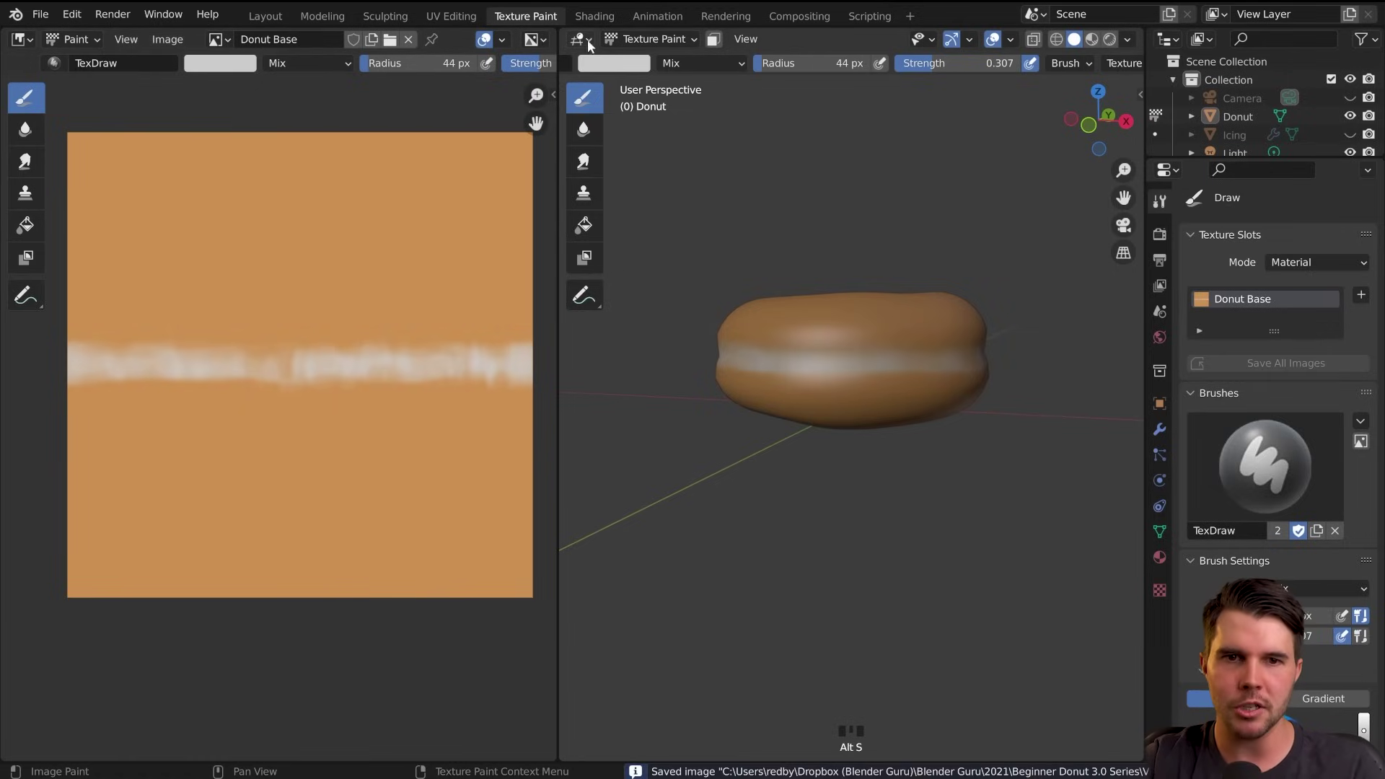
pyautogui.click(593, 16)
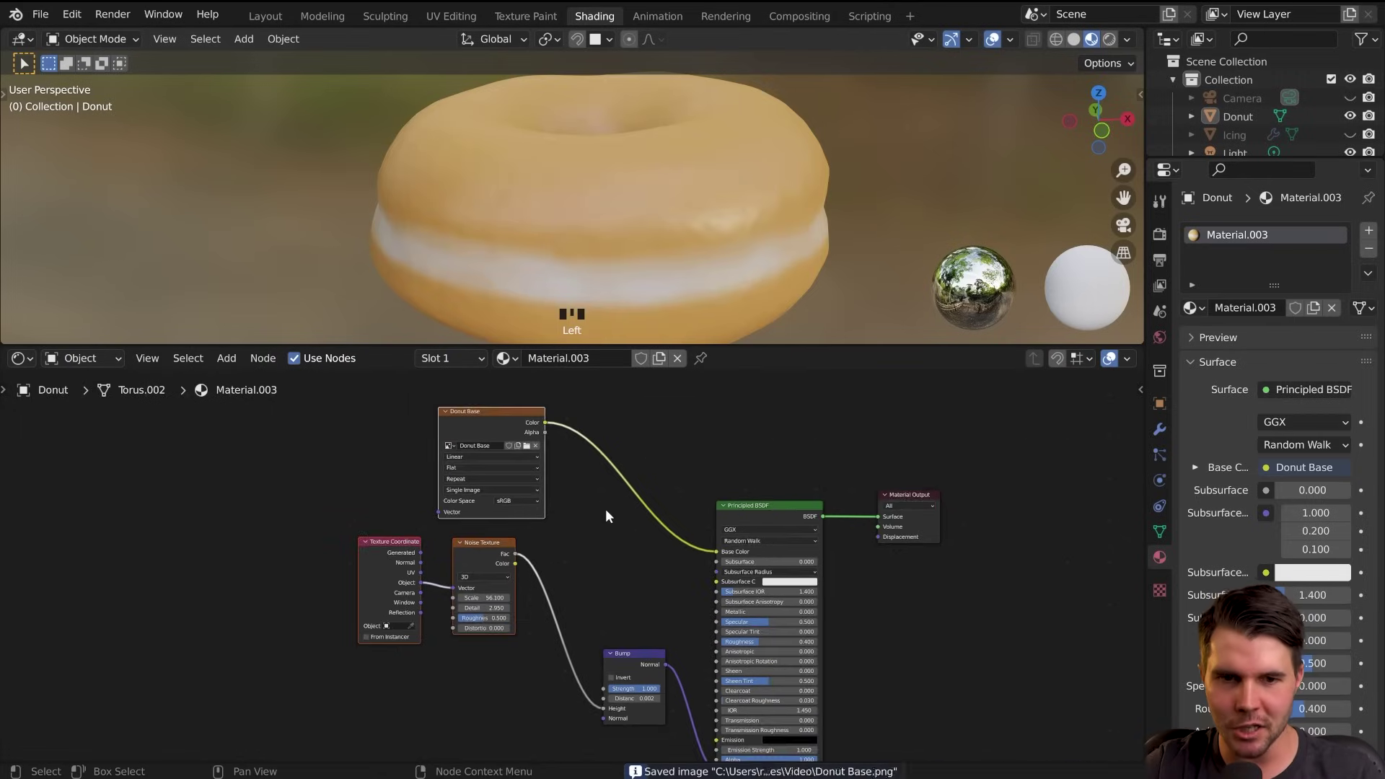
# Examine the painted band on the shaded donut and the nodes of its material
pyautogui.scroll(1, 588, 547)
pyautogui.moveTo(587, 547); pyautogui.dragTo(541, 593, button='middle')
pyautogui.moveTo(635, 216); pyautogui.dragTo(651, 280, button='middle')
pyautogui.scroll(-3, 427, 232)
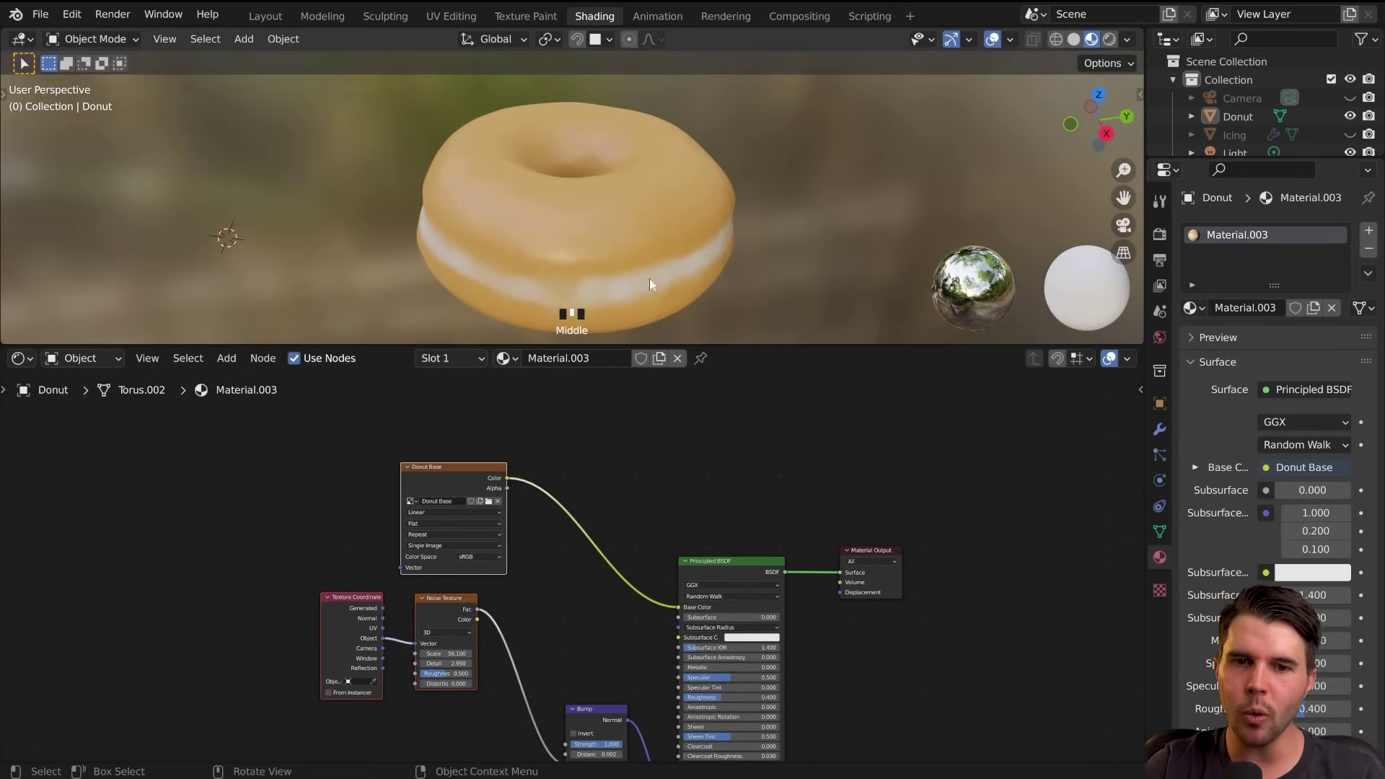
pyautogui.scroll(2, 498, 606)
pyautogui.moveTo(498, 606); pyautogui.dragTo(442, 557, button='middle')
pyautogui.scroll(3, 494, 529)
pyautogui.doubleClick(420, 506)
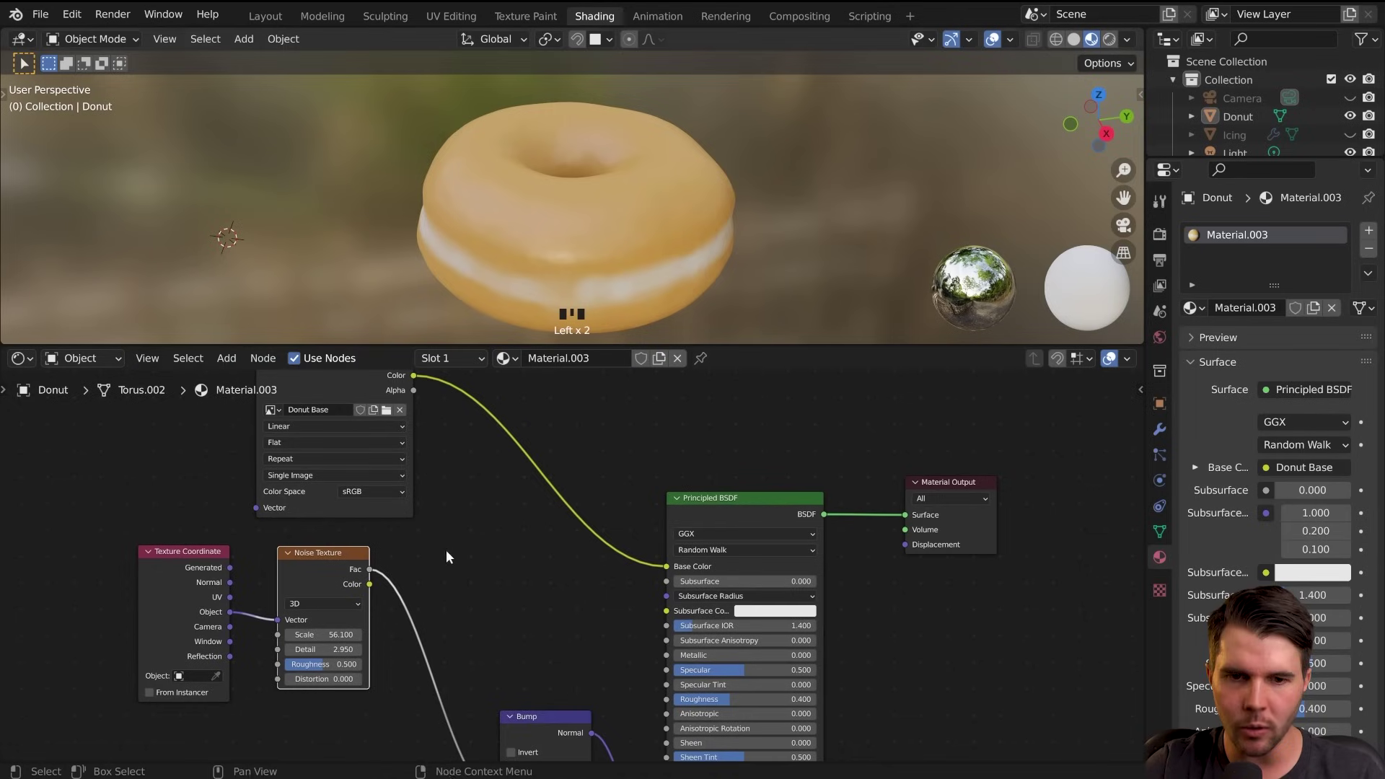
# Switch to PureRef and examine the surface colour variation on the plain donut reference photo
pyautogui.hotkey('alt', 'Tab')
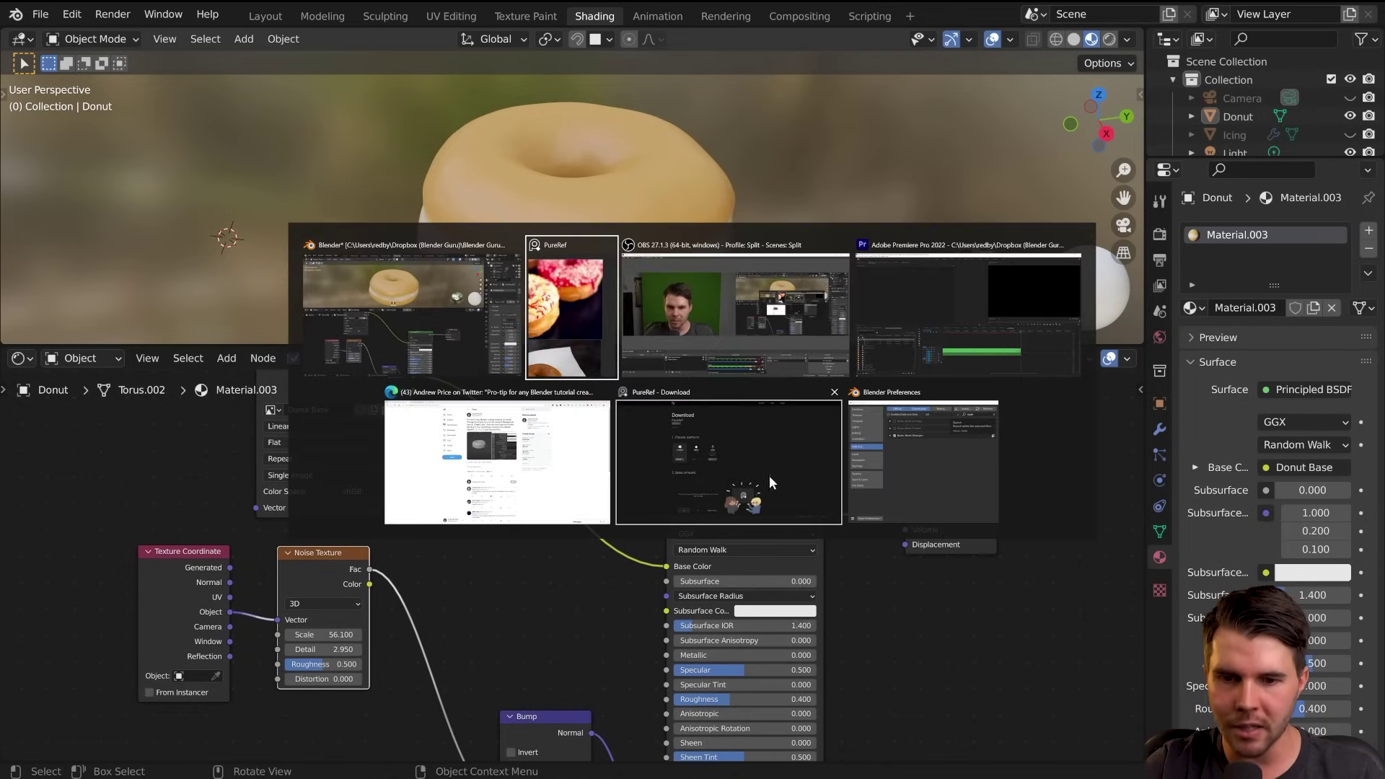
pyautogui.click(577, 317)
pyautogui.scroll(-4, 1202, 426)
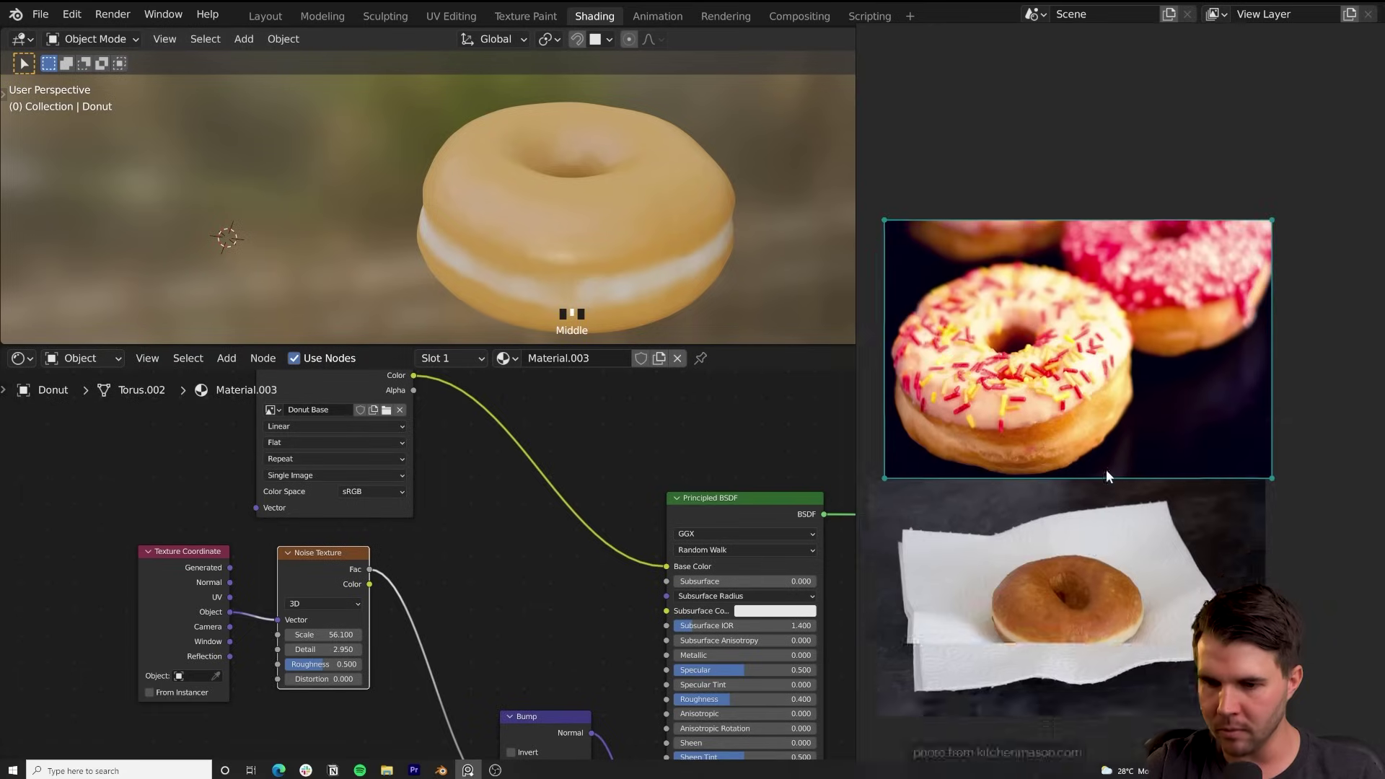
pyautogui.scroll(6, 1068, 546)
pyautogui.moveTo(1067, 546); pyautogui.dragTo(1084, 384, button='middle')
pyautogui.scroll(2, 1142, 310)
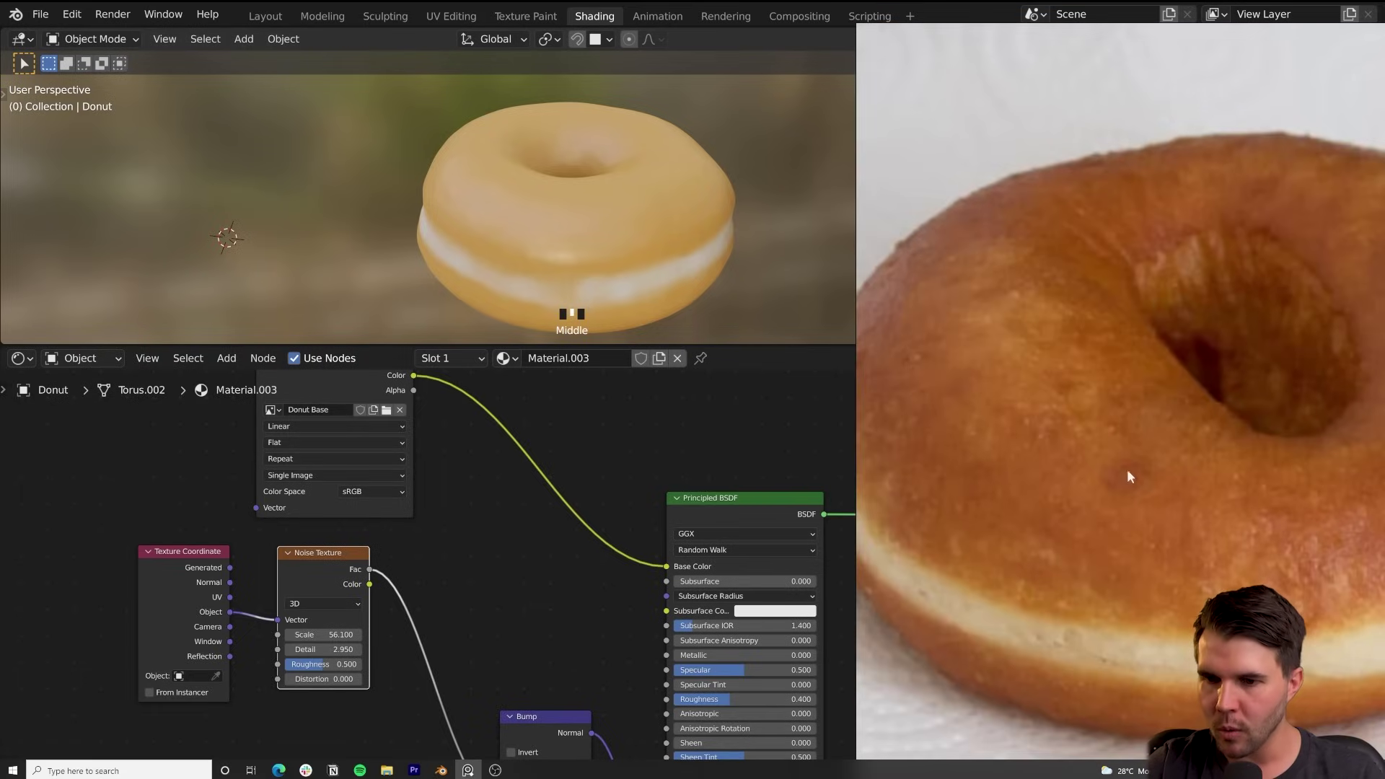
pyautogui.scroll(-4, 1129, 476)
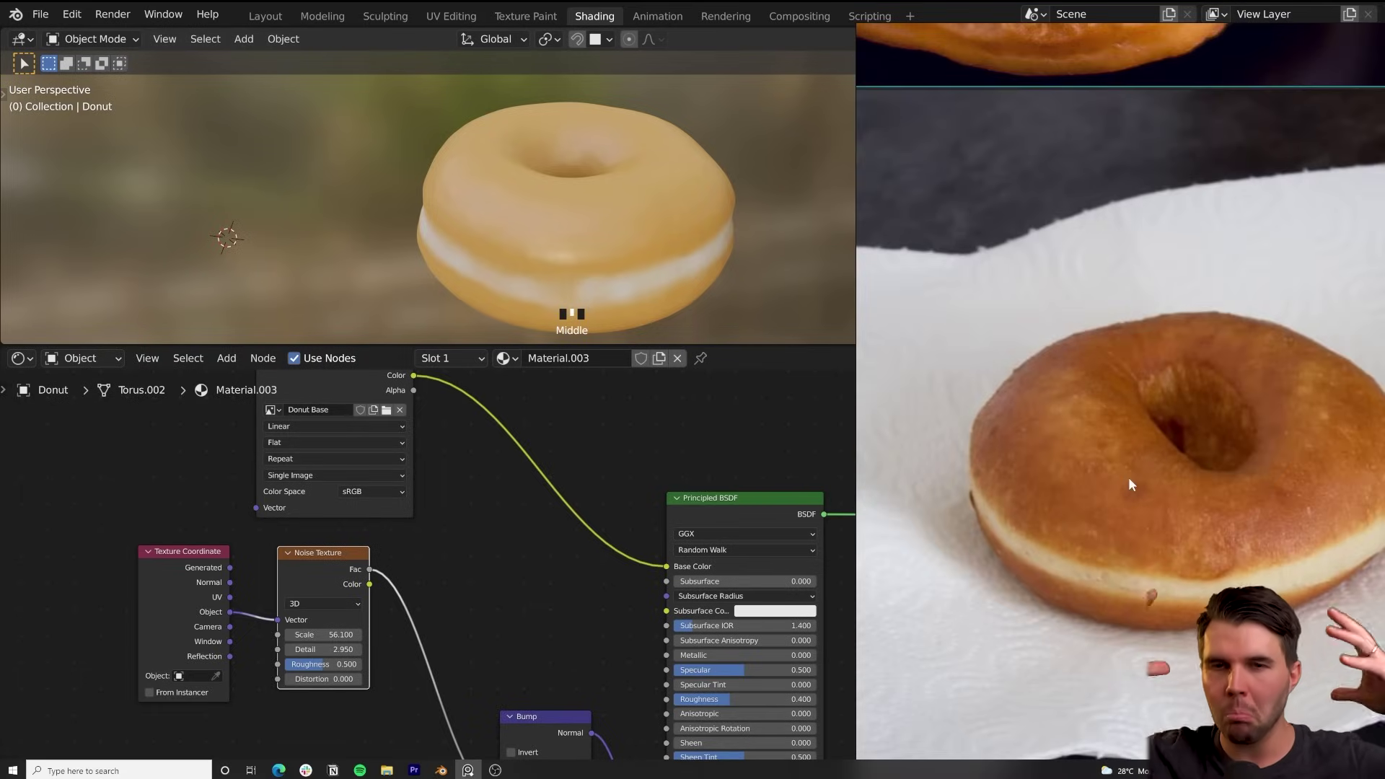
pyautogui.scroll(1, 1141, 498)
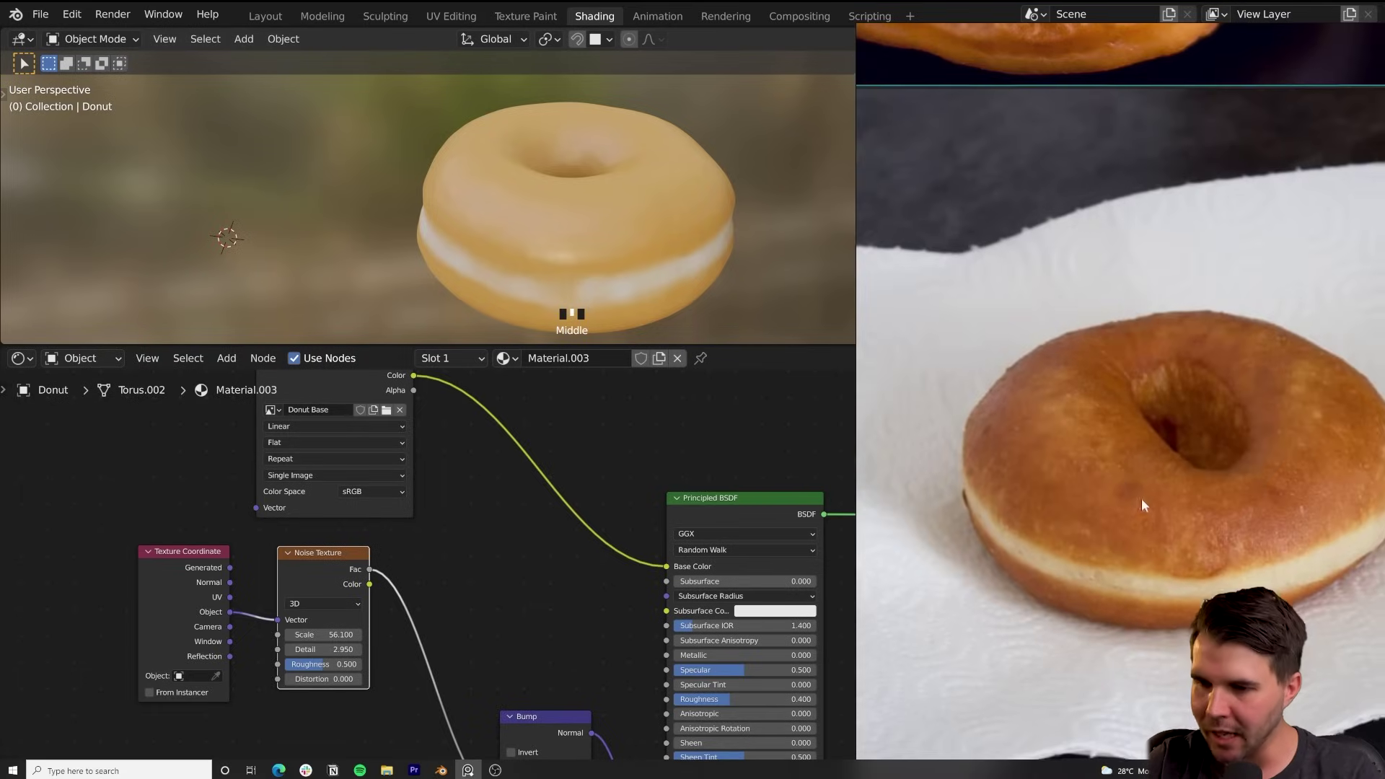
pyautogui.scroll(2, 1252, 399)
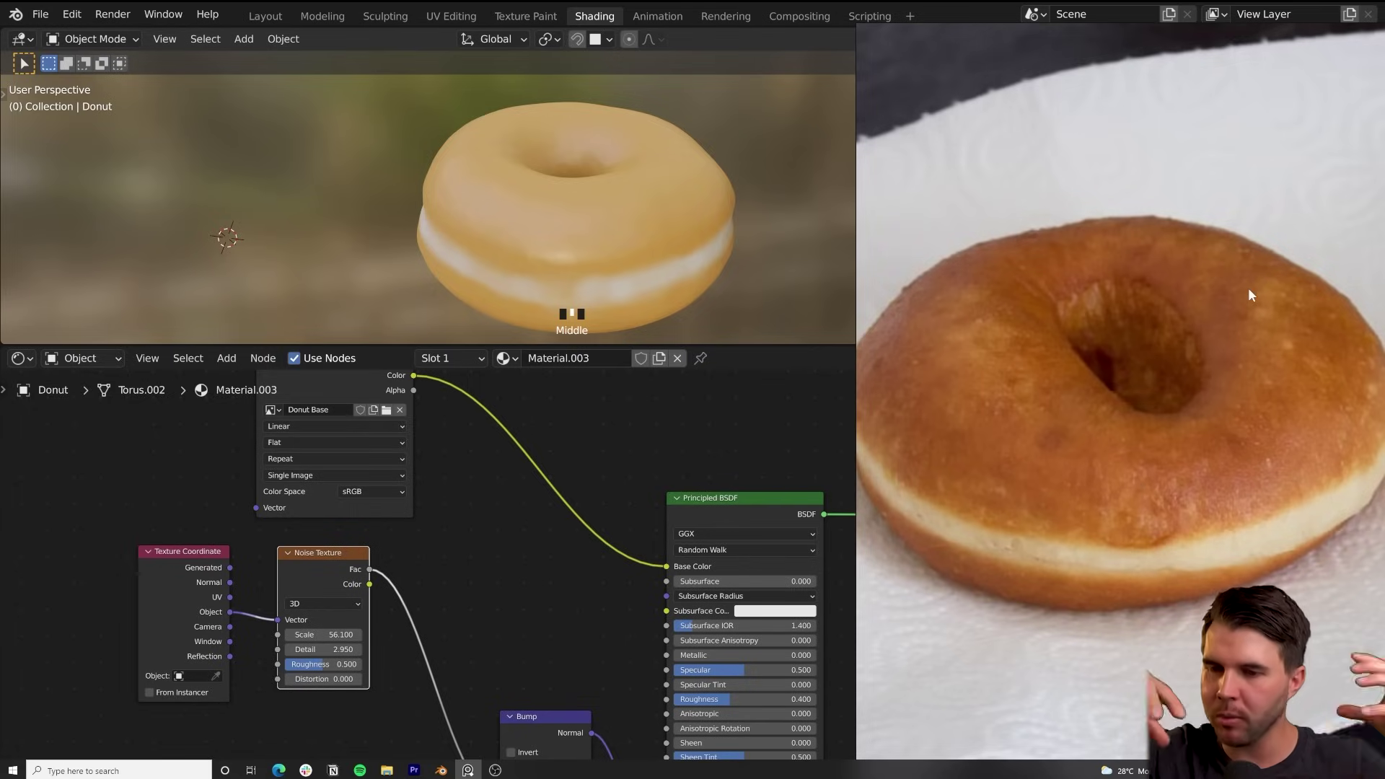
pyautogui.scroll(-2, 1256, 283)
pyautogui.scroll(1, 414, 501)
# Return to Blender's node editor and move the Texture Coordinate and Noise Texture nodes down beside the Bump node
pyautogui.moveTo(505, 473); pyautogui.dragTo(444, 507, button='middle')
pyautogui.scroll(-1, 474, 525)
pyautogui.scroll(1, 462, 534)
pyautogui.scroll(-1, 461, 508)
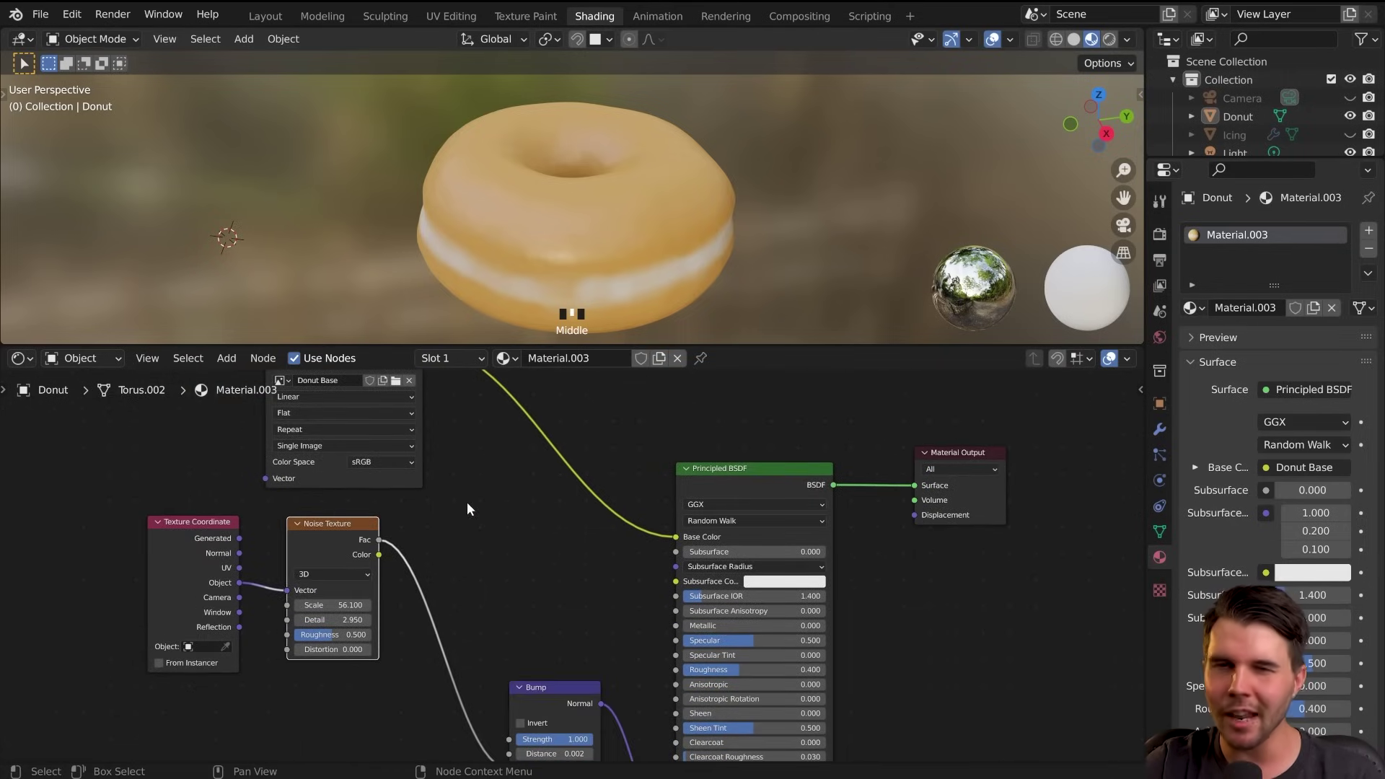
pyautogui.moveTo(544, 676); pyautogui.dragTo(554, 678)
pyautogui.moveTo(554, 678); pyautogui.dragTo(545, 572, button='middle')
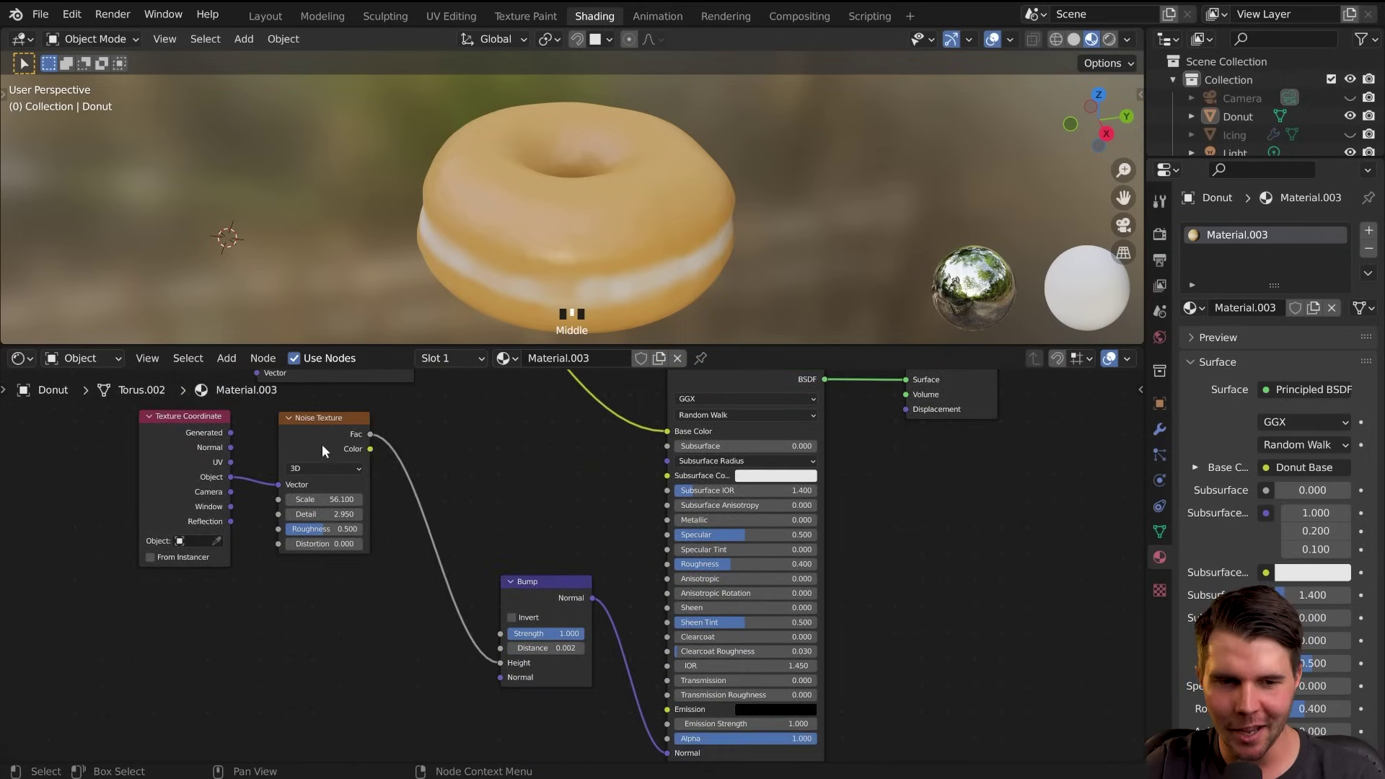
pyautogui.moveTo(113, 449); pyautogui.dragTo(332, 512)
pyautogui.press('g')
pyautogui.click(420, 684)
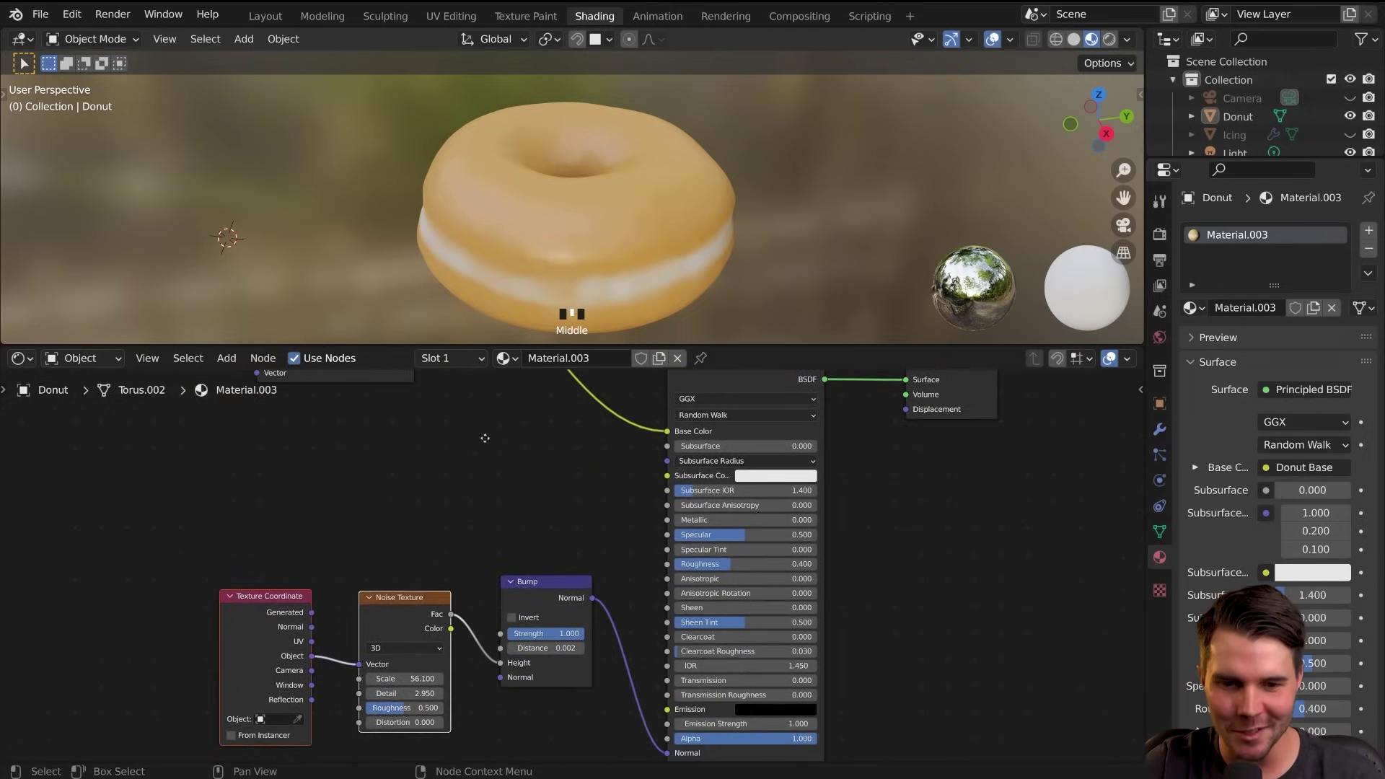
# Move the Donut Base image texture node down, level with the Principled BSDF node
pyautogui.moveTo(486, 438); pyautogui.dragTo(487, 553, button='middle')
pyautogui.scroll(1, 487, 553)
pyautogui.moveTo(492, 476); pyautogui.dragTo(484, 582, button='middle')
pyautogui.scroll(-1, 483, 581)
pyautogui.click(357, 451)
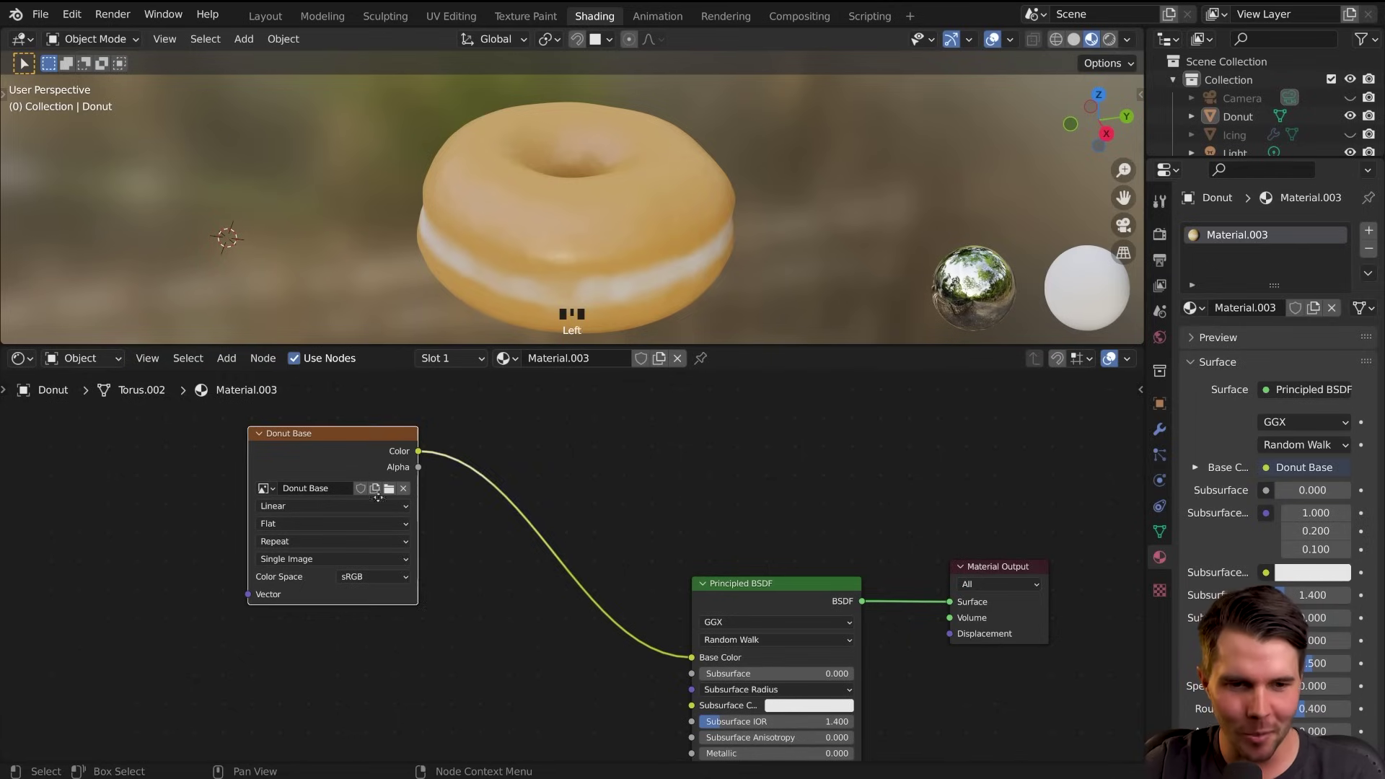
pyautogui.press('g')
pyautogui.click(386, 600)
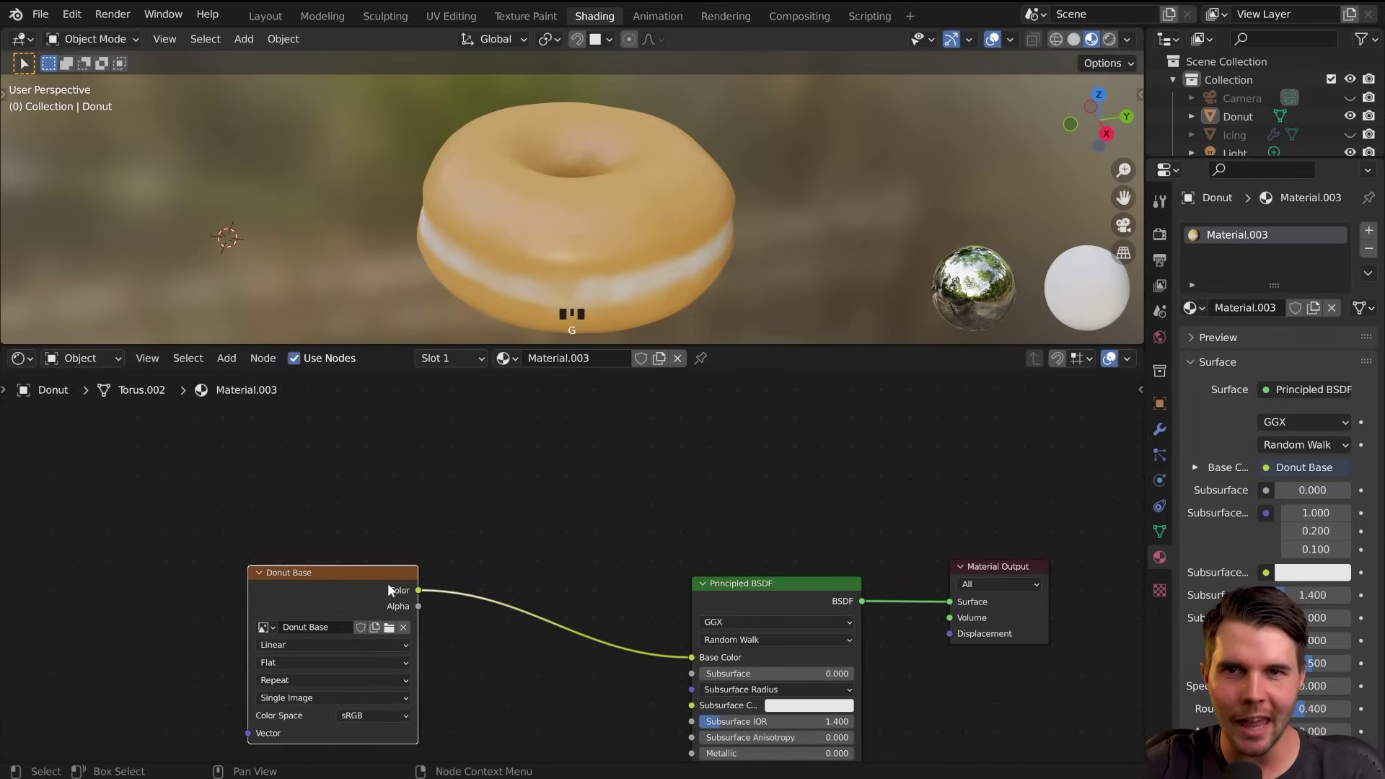
# Move the Donut Base image texture node farther from the Principled BSDF node
pyautogui.moveTo(569, 567); pyautogui.dragTo(525, 462, button='middle')
pyautogui.scroll(1, 525, 462)
pyautogui.moveTo(511, 509); pyautogui.dragTo(525, 475, button='middle')
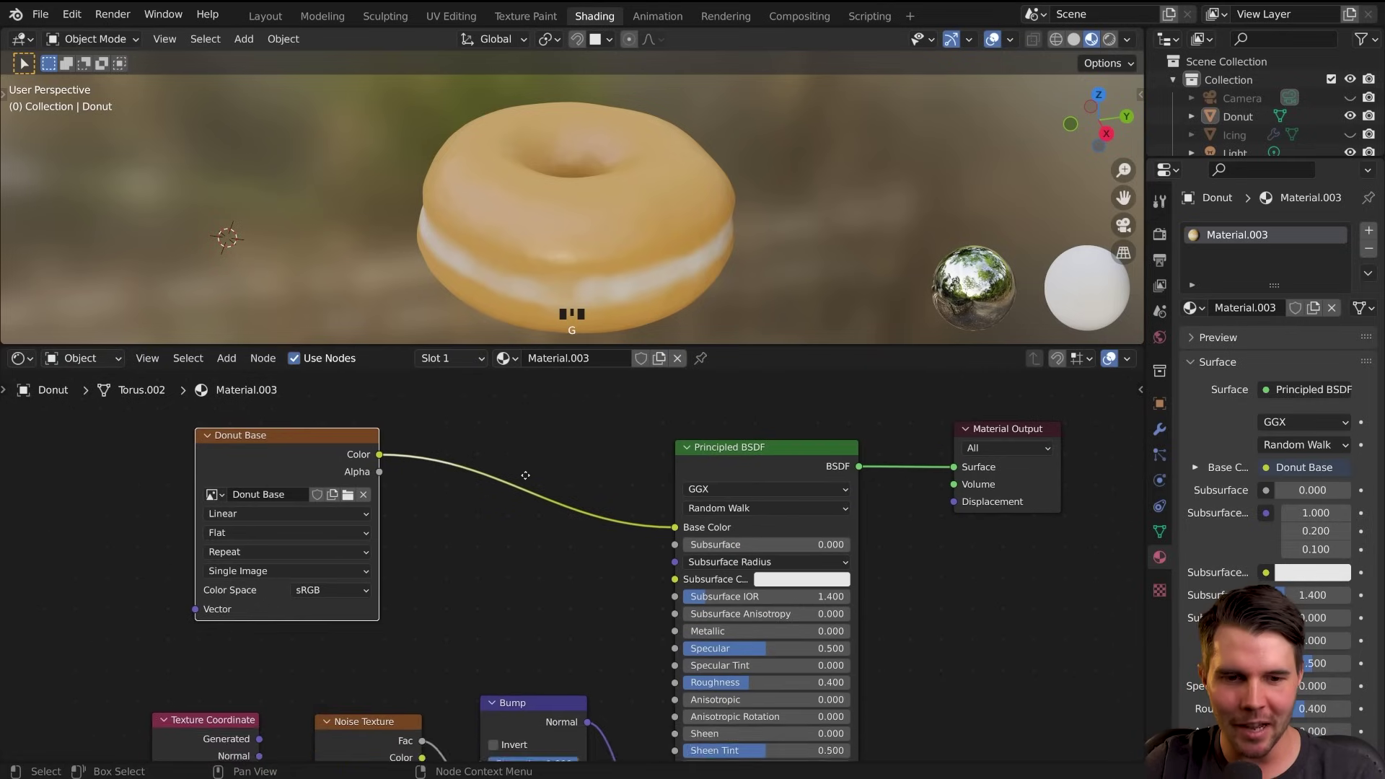
pyautogui.scroll(1, 525, 475)
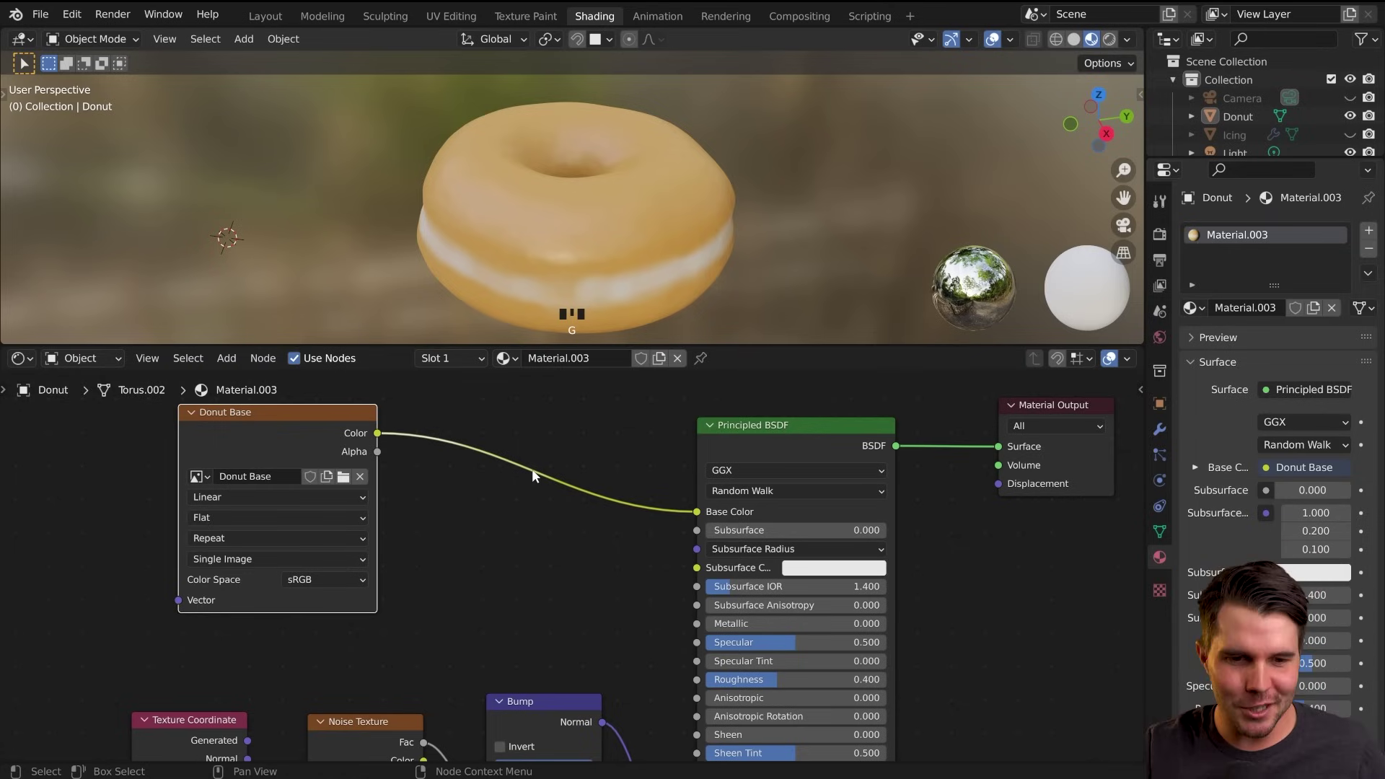
pyautogui.scroll(-1, 493, 520)
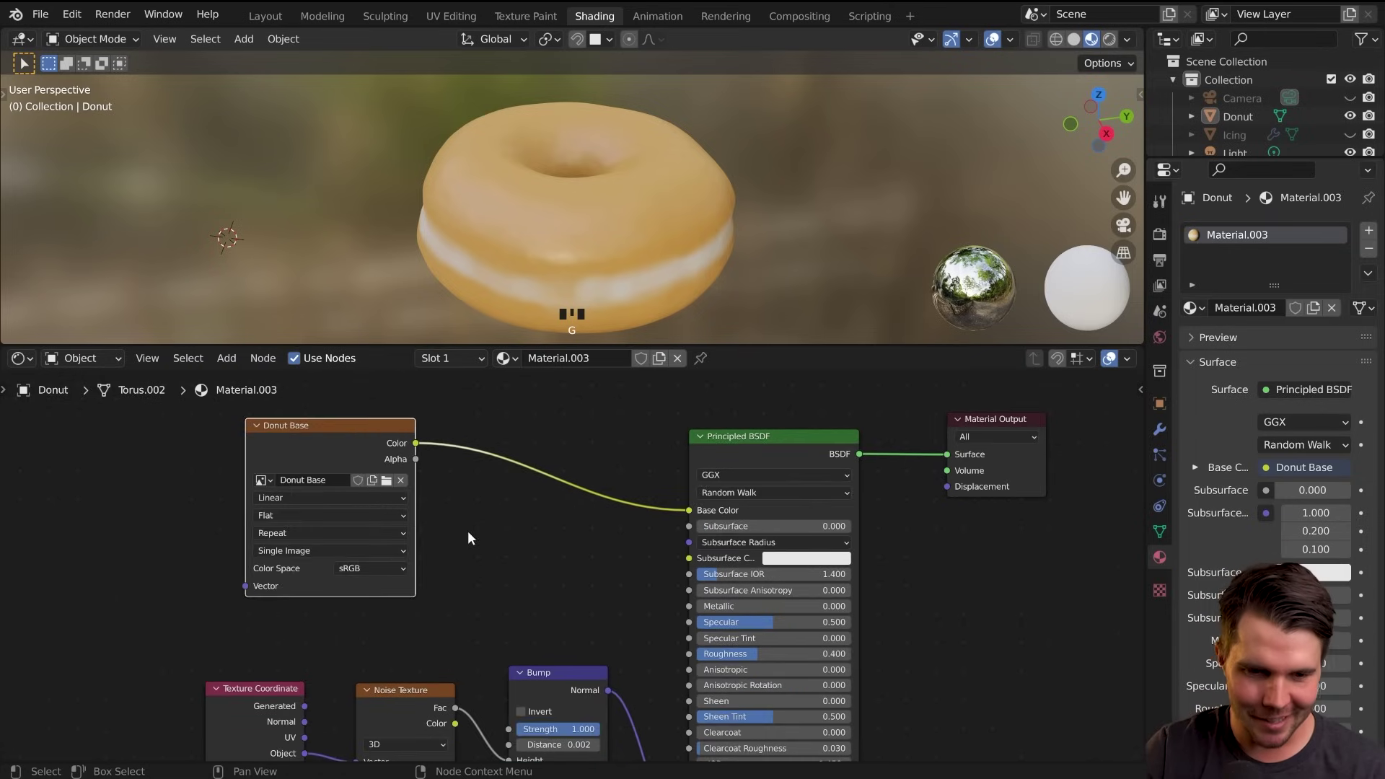
pyautogui.moveTo(508, 558); pyautogui.dragTo(551, 501, button='middle')
pyautogui.scroll(-2, 552, 501)
pyautogui.moveTo(395, 412); pyautogui.dragTo(346, 423)
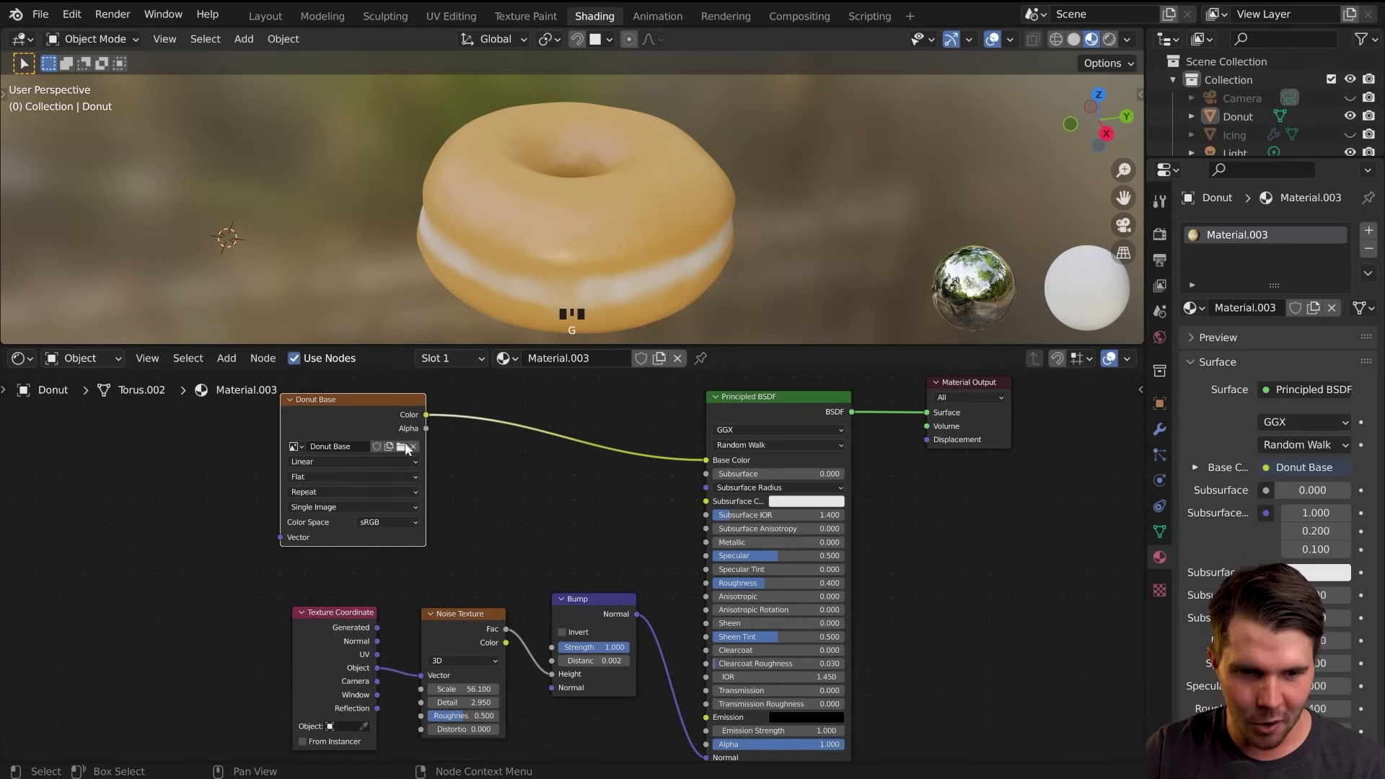
# Gather the Noise Texture and Texture Coordinate nodes in a row beside the Bump node, and shift the Donut Base node above them
pyautogui.press('g')
pyautogui.click(432, 619)
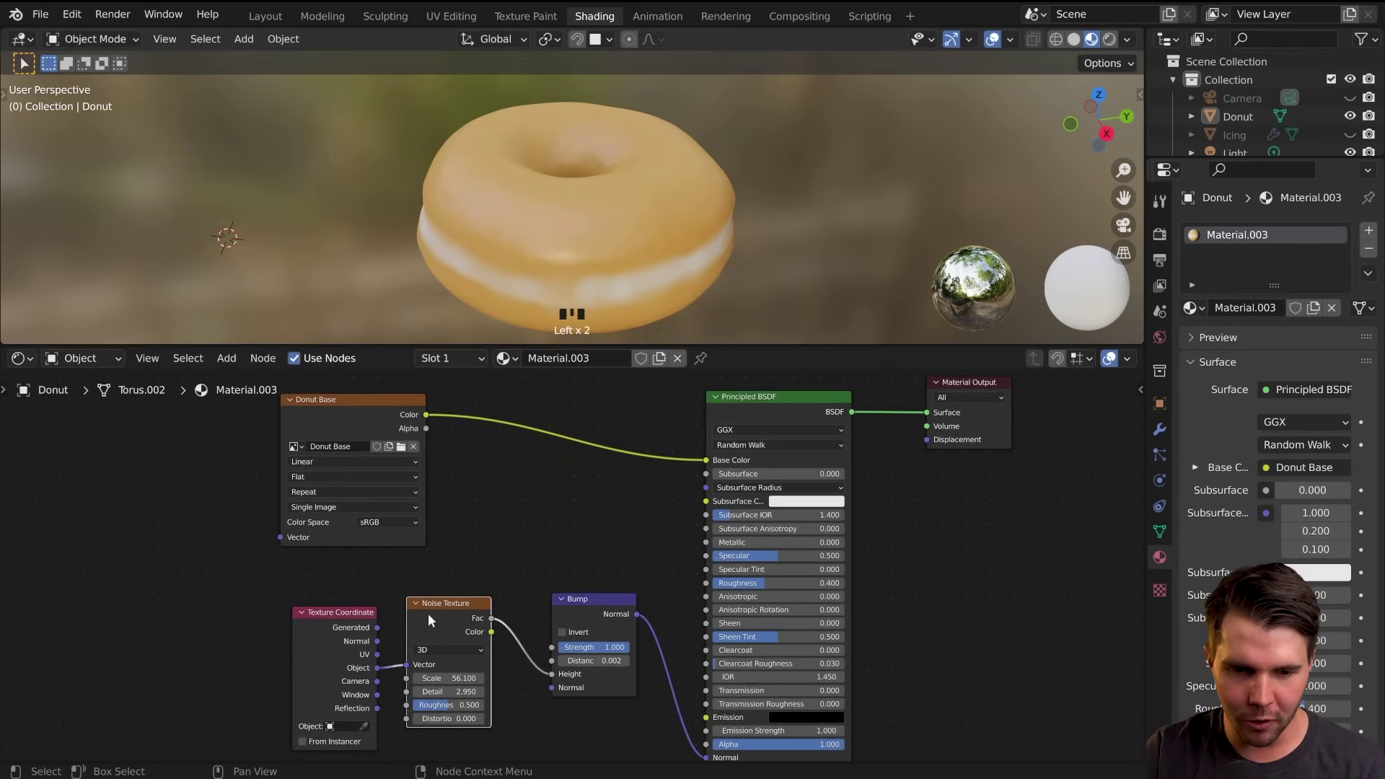
pyautogui.moveTo(297, 596); pyautogui.dragTo(405, 626)
pyautogui.click(339, 407)
pyautogui.moveTo(339, 407); pyautogui.dragTo(366, 425)
pyautogui.moveTo(591, 193); pyautogui.dragTo(627, 177, button='middle')
pyautogui.scroll(-2, 525, 498)
pyautogui.moveTo(526, 554); pyautogui.dragTo(504, 523, button='middle')
pyautogui.moveTo(335, 541); pyautogui.dragTo(394, 570)
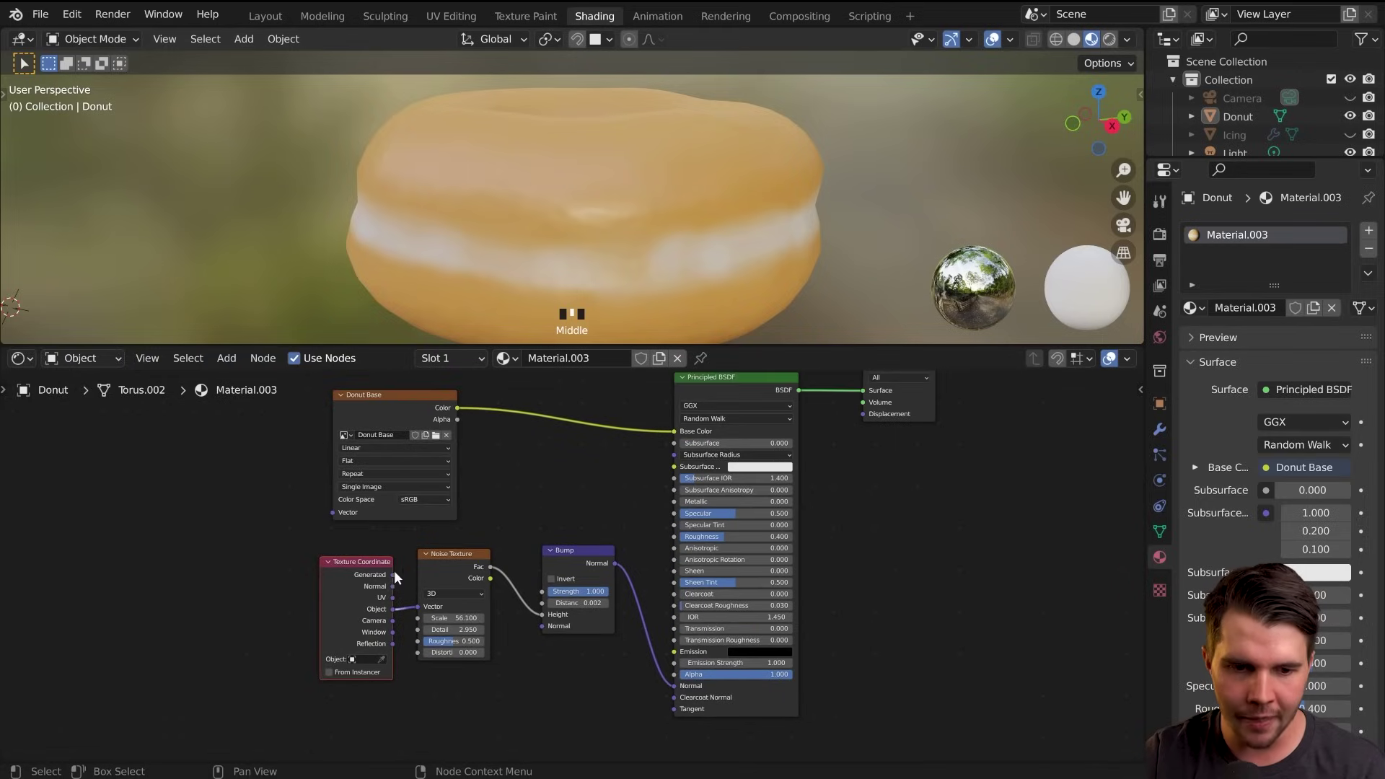
pyautogui.click(386, 557)
pyautogui.click(414, 545)
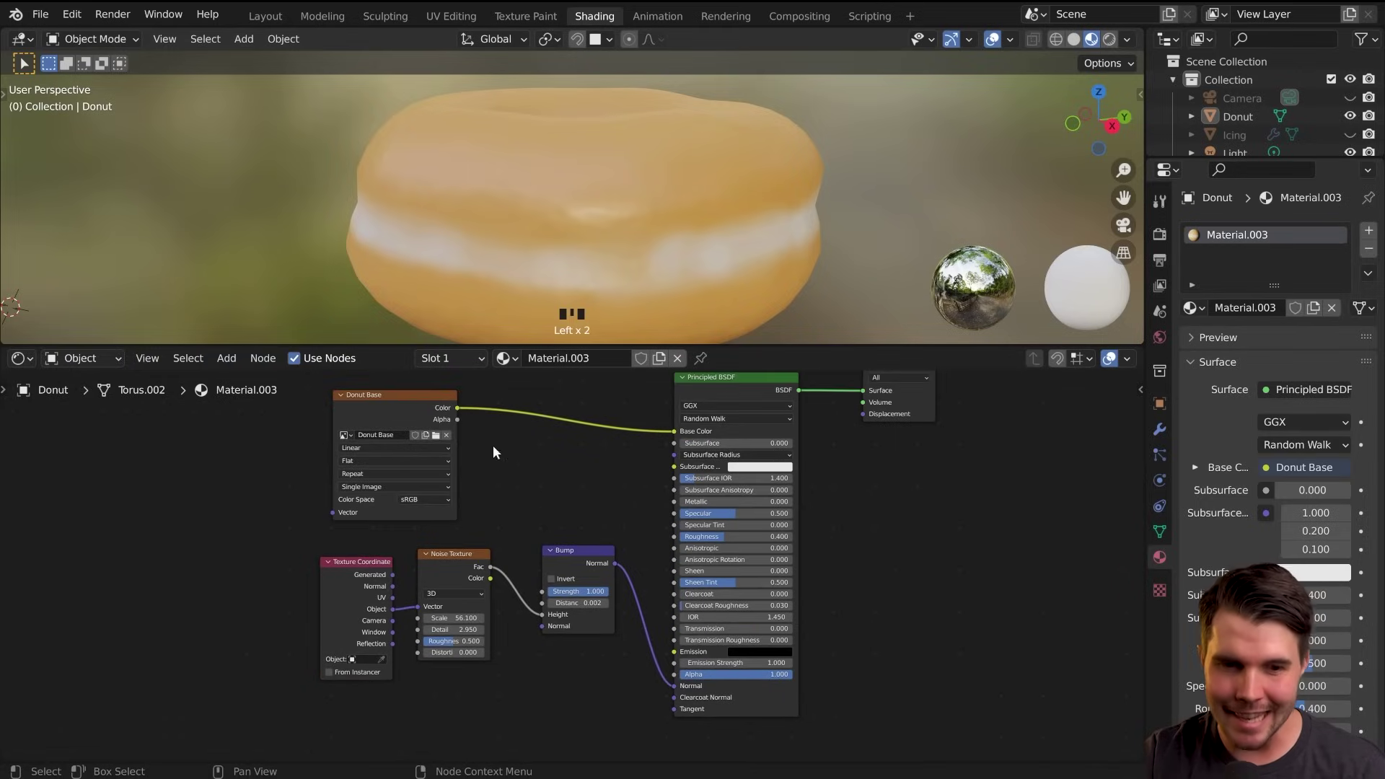
pyautogui.click(720, 383)
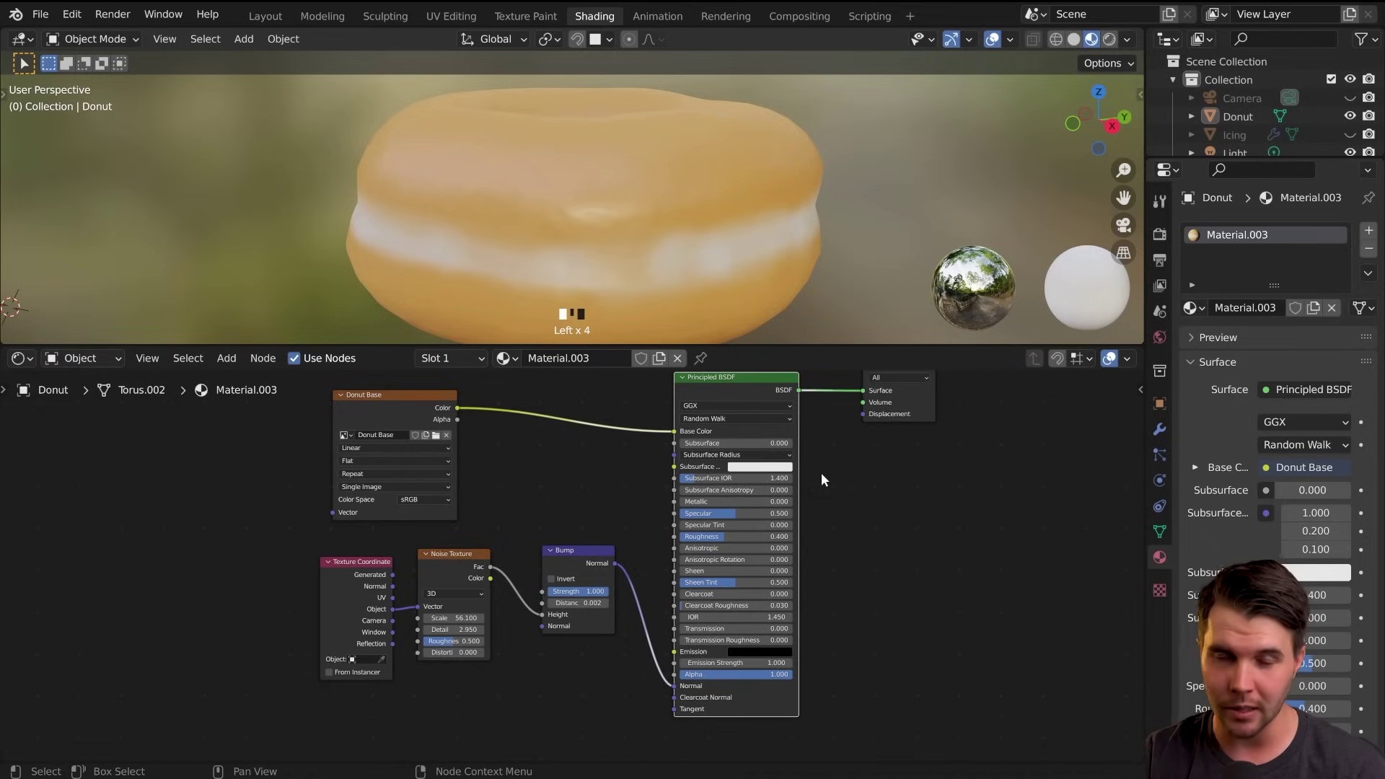
pyautogui.hotkey('shift', 'a')
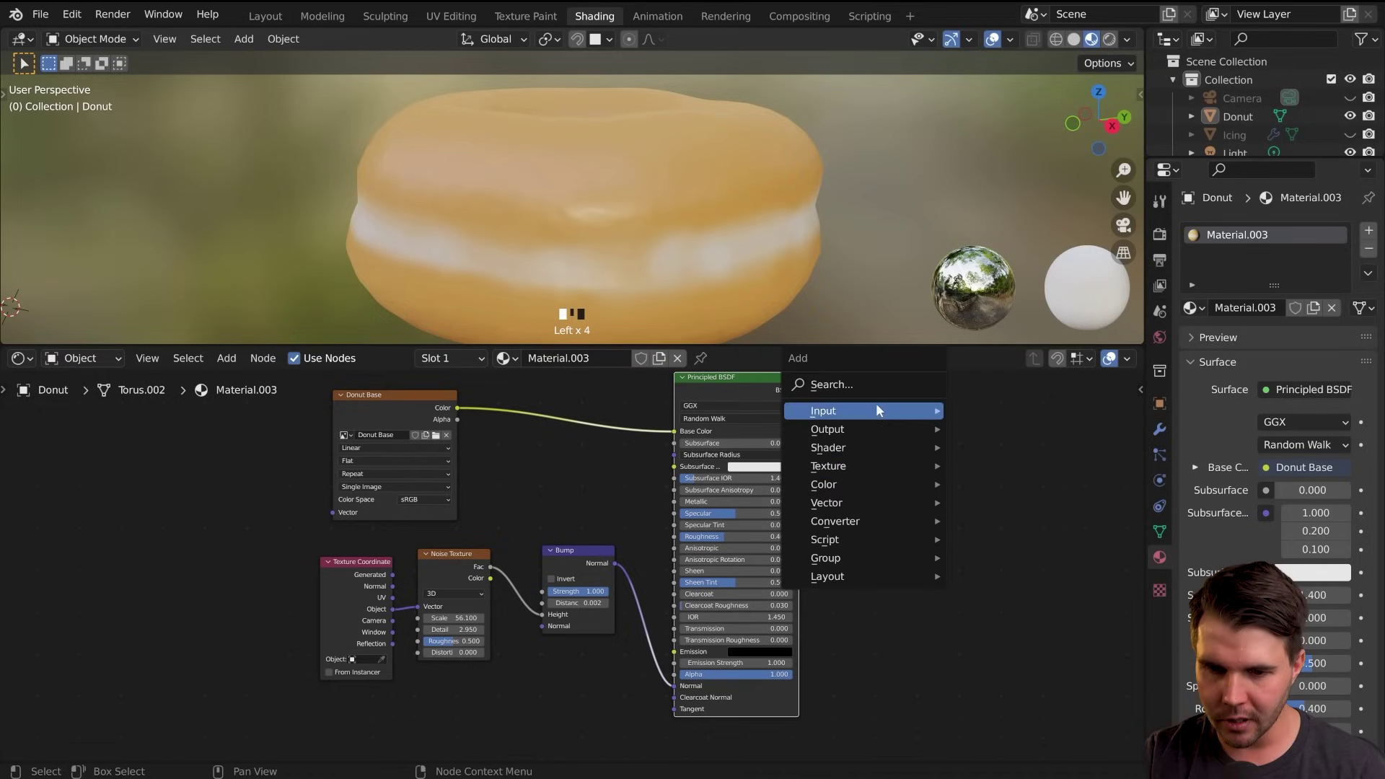
pyautogui.moveTo(855, 446)
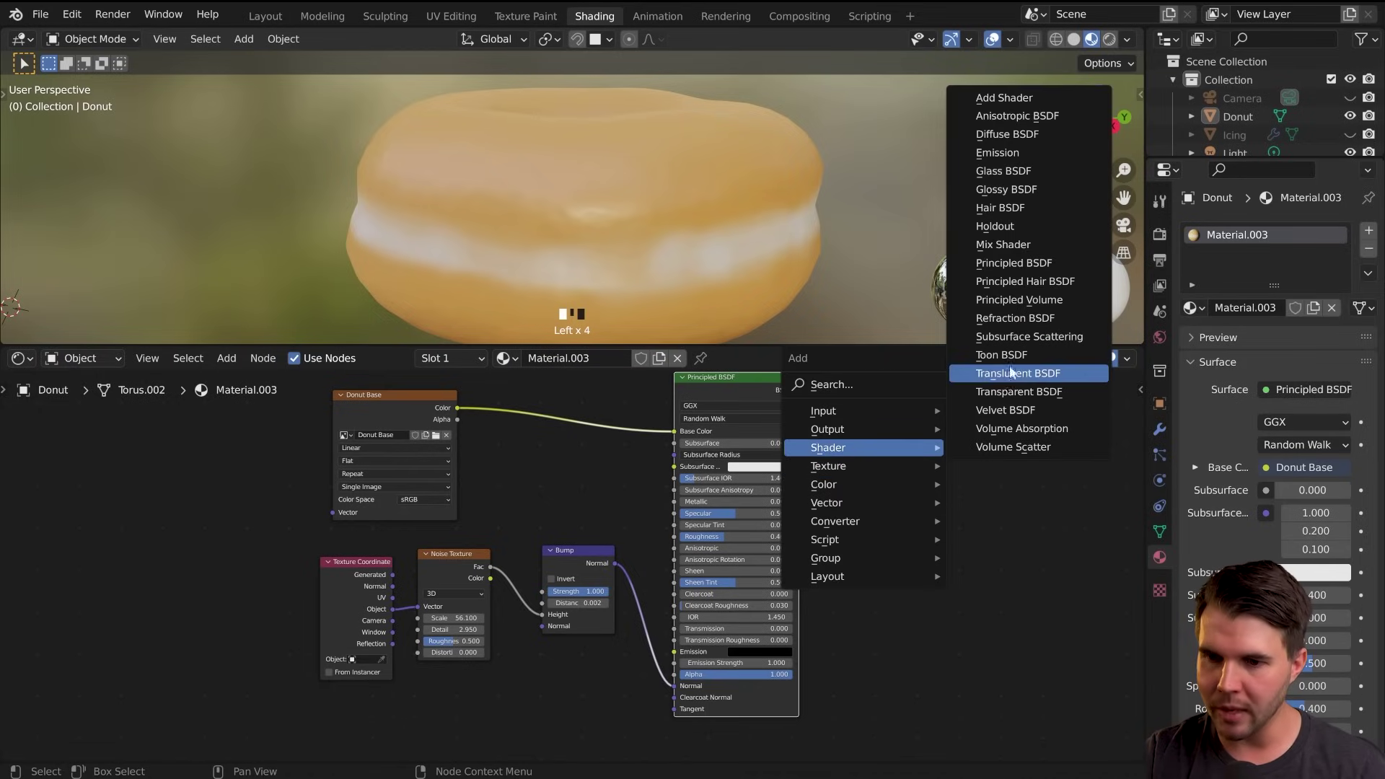
pyautogui.click(1010, 245)
pyautogui.click(895, 501)
pyautogui.moveTo(891, 499)
pyautogui.mouseDown()
pyautogui.moveTo(862, 489)
pyautogui.moveTo(876, 493)
pyautogui.mouseUp()
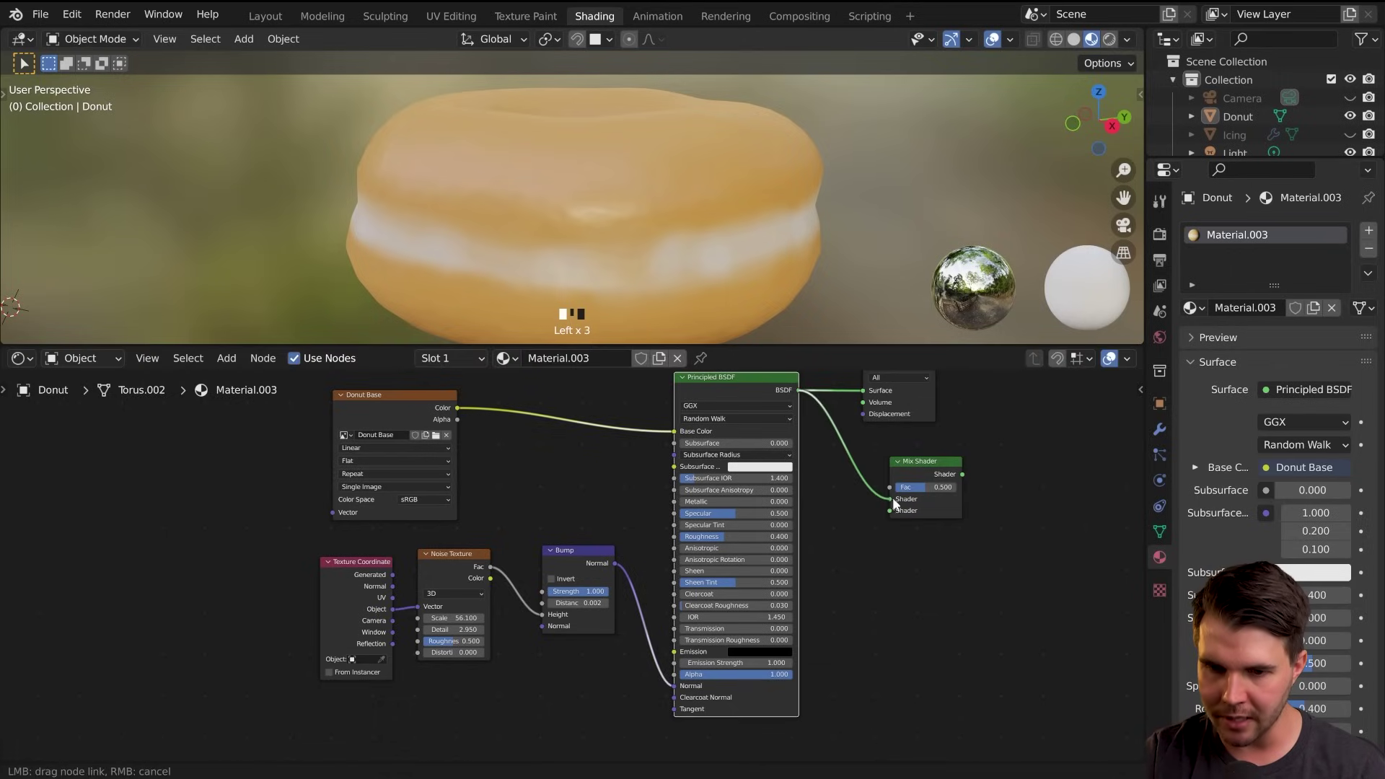
pyautogui.click(894, 499)
pyautogui.press('x')
# Move the Texture Coordinate and Noise Texture nodes farther away from the Bump node
pyautogui.scroll(1, 533, 445)
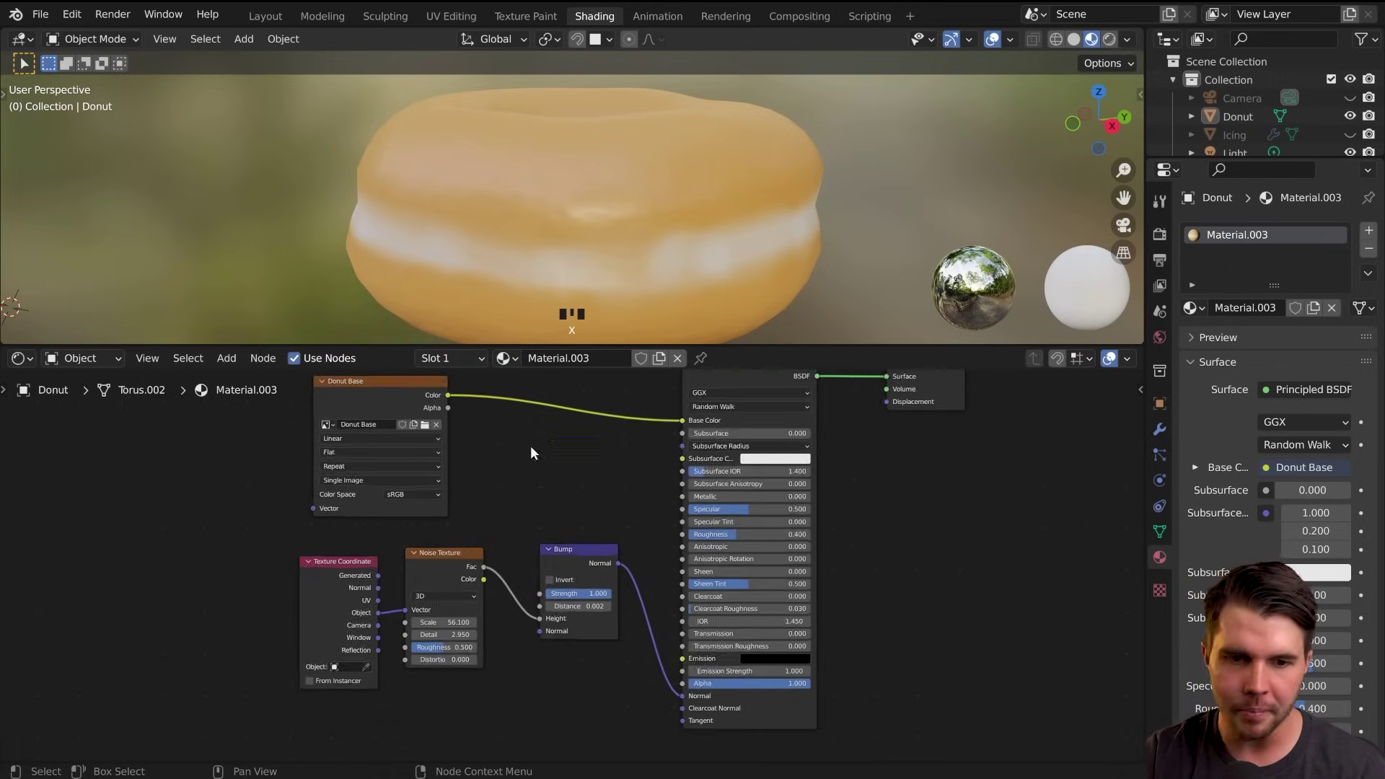
pyautogui.moveTo(477, 426); pyautogui.dragTo(469, 459, button='middle')
pyautogui.moveTo(441, 427); pyautogui.dragTo(458, 422)
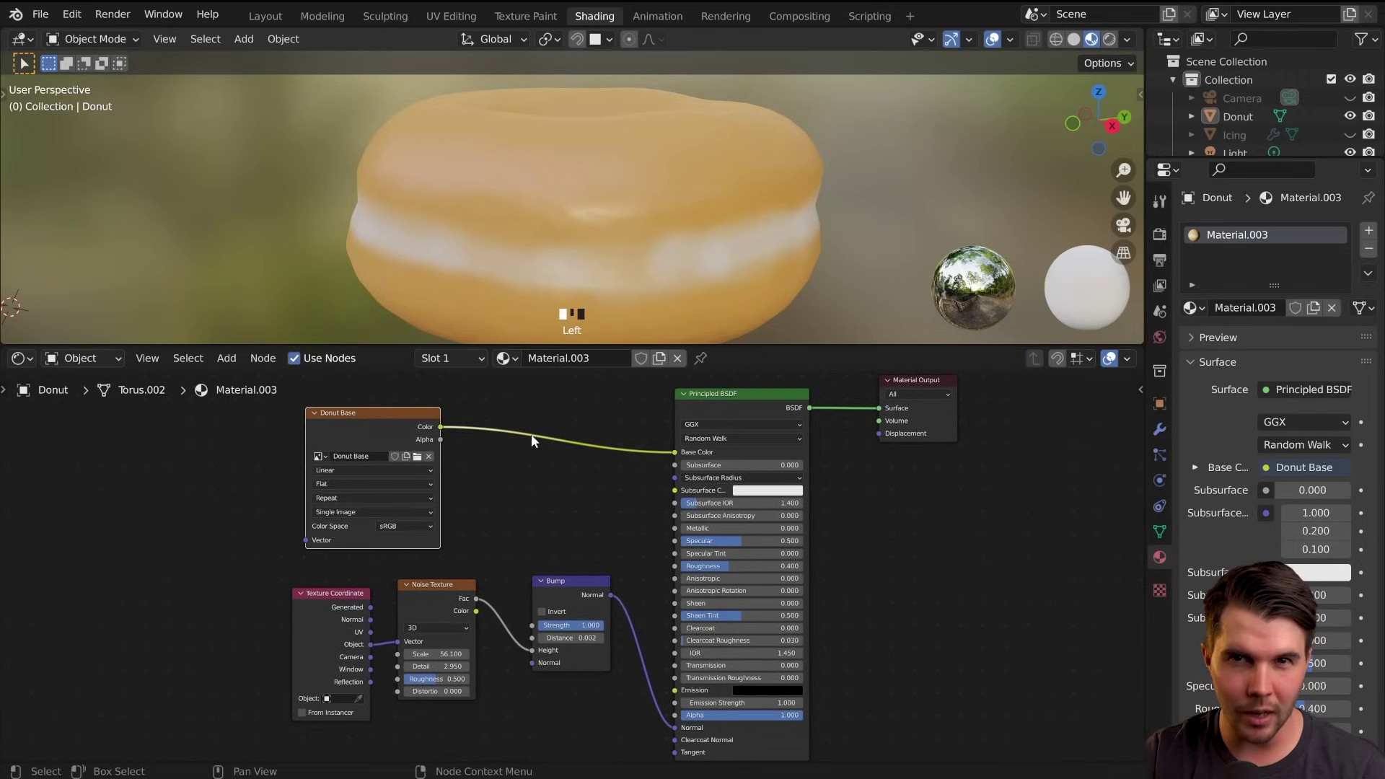
pyautogui.click(508, 439)
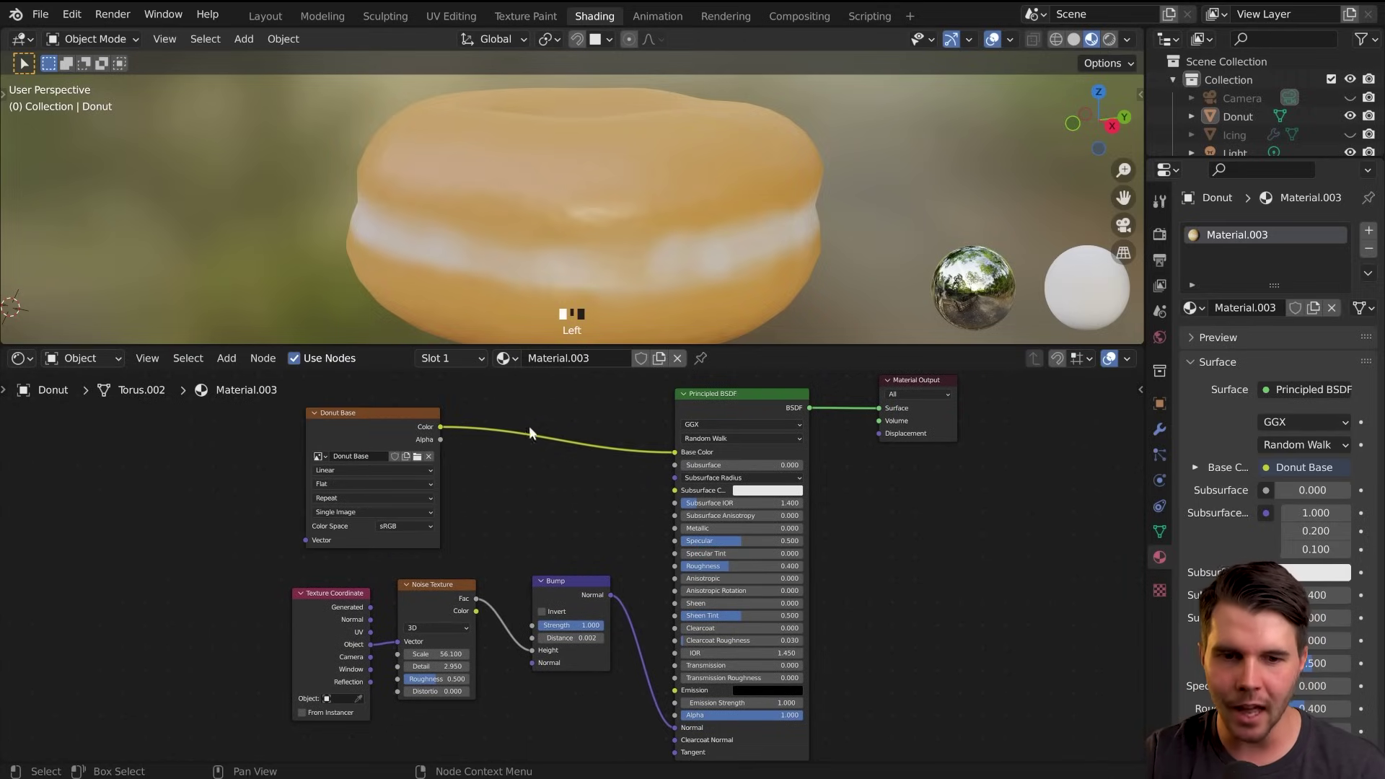
pyautogui.scroll(1, 540, 495)
pyautogui.moveTo(472, 552); pyautogui.dragTo(508, 541, button='middle')
pyautogui.moveTo(364, 591); pyautogui.dragTo(346, 590)
pyautogui.click(442, 585)
pyautogui.moveTo(442, 586); pyautogui.dragTo(422, 588)
pyautogui.moveTo(526, 579); pyautogui.dragTo(466, 606, button='middle')
pyautogui.moveTo(431, 621); pyautogui.dragTo(466, 563)
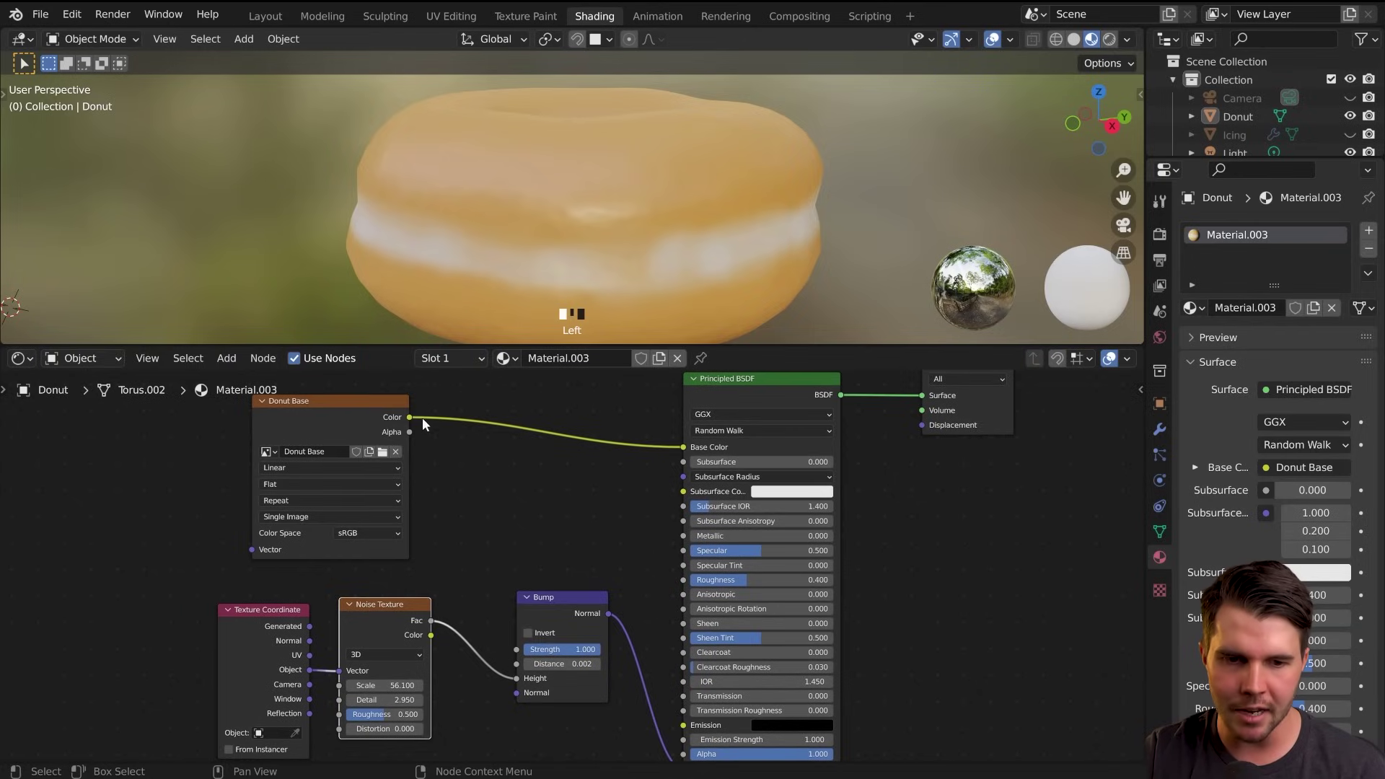
pyautogui.moveTo(411, 418); pyautogui.dragTo(522, 430)
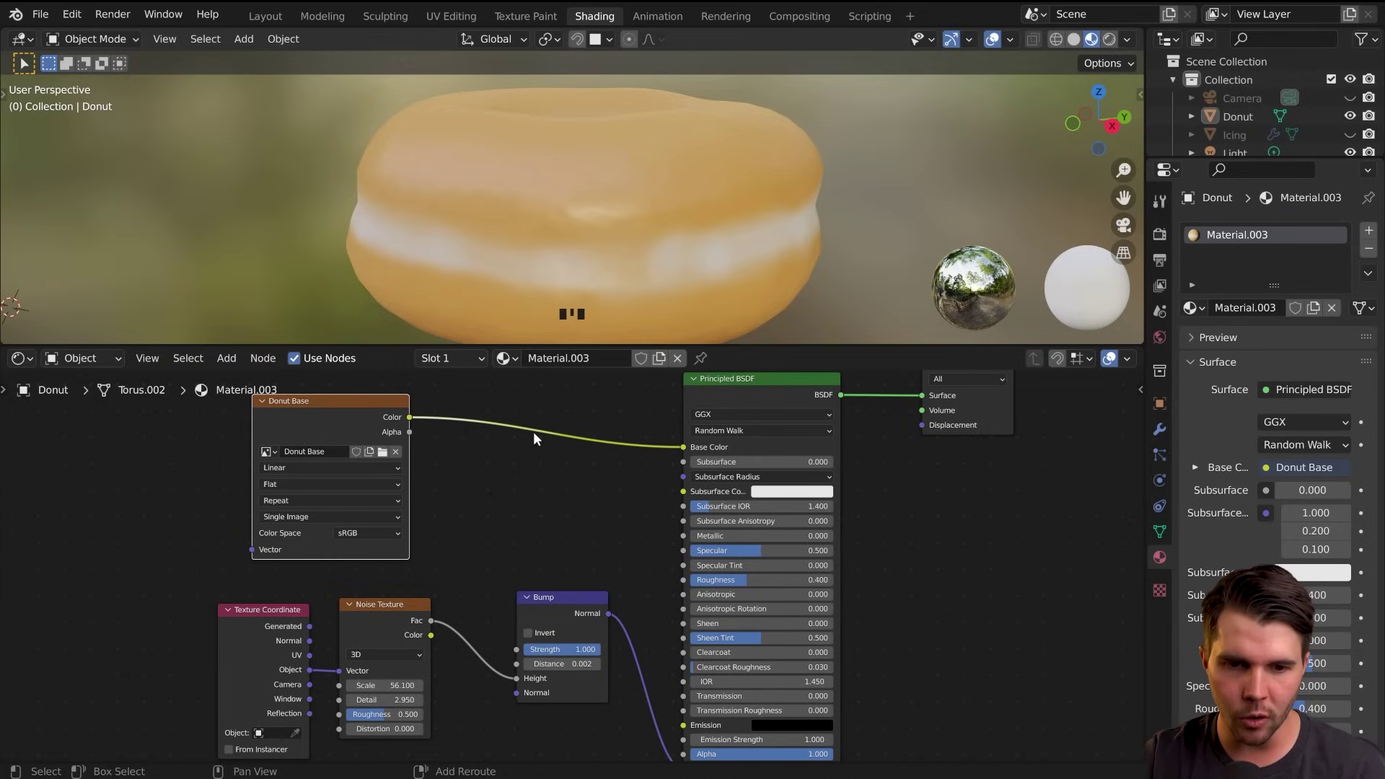
# Add a MixRGB node and insert it on the link between the Donut Base colour and the Principled BSDF base colour
pyautogui.hotkey('shift', 'a')
pyautogui.moveTo(544, 434)
pyautogui.moveTo(520, 469)
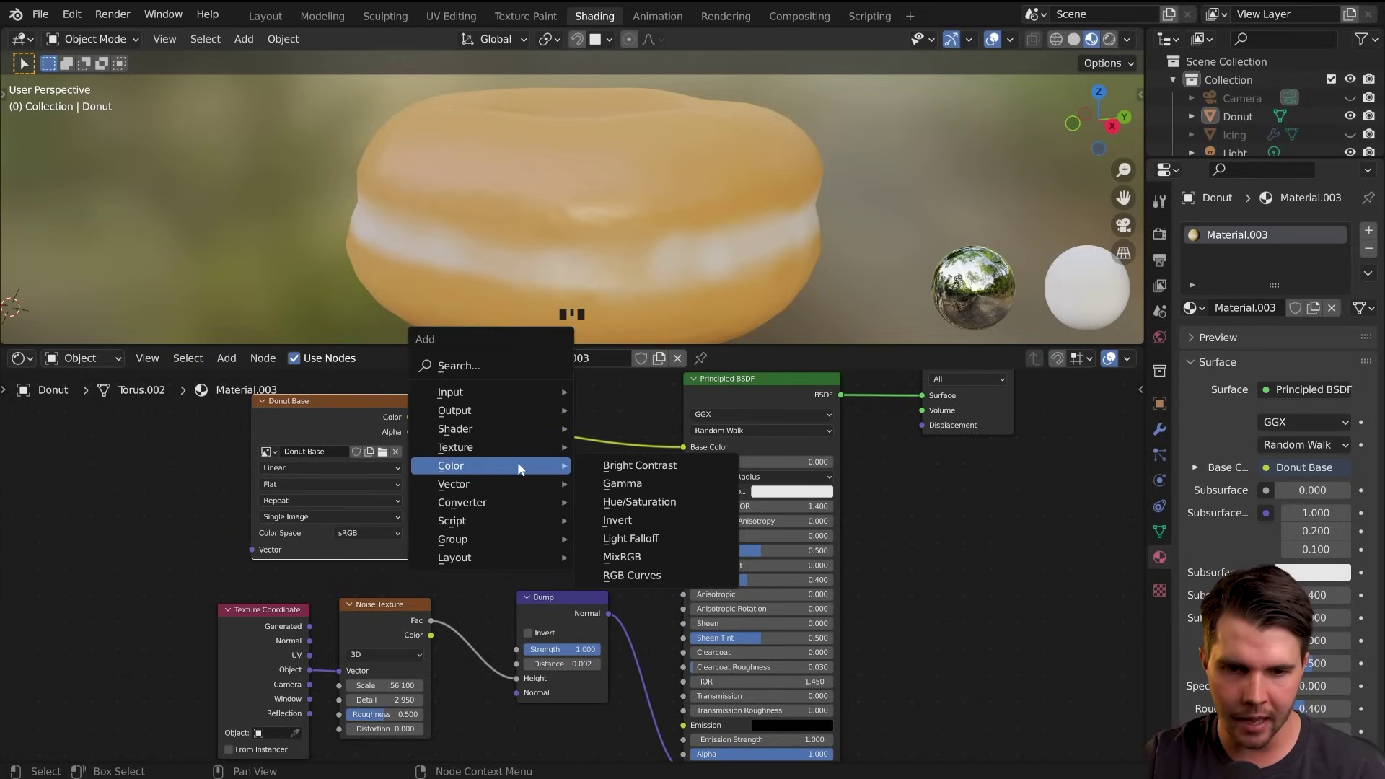
pyautogui.click(661, 554)
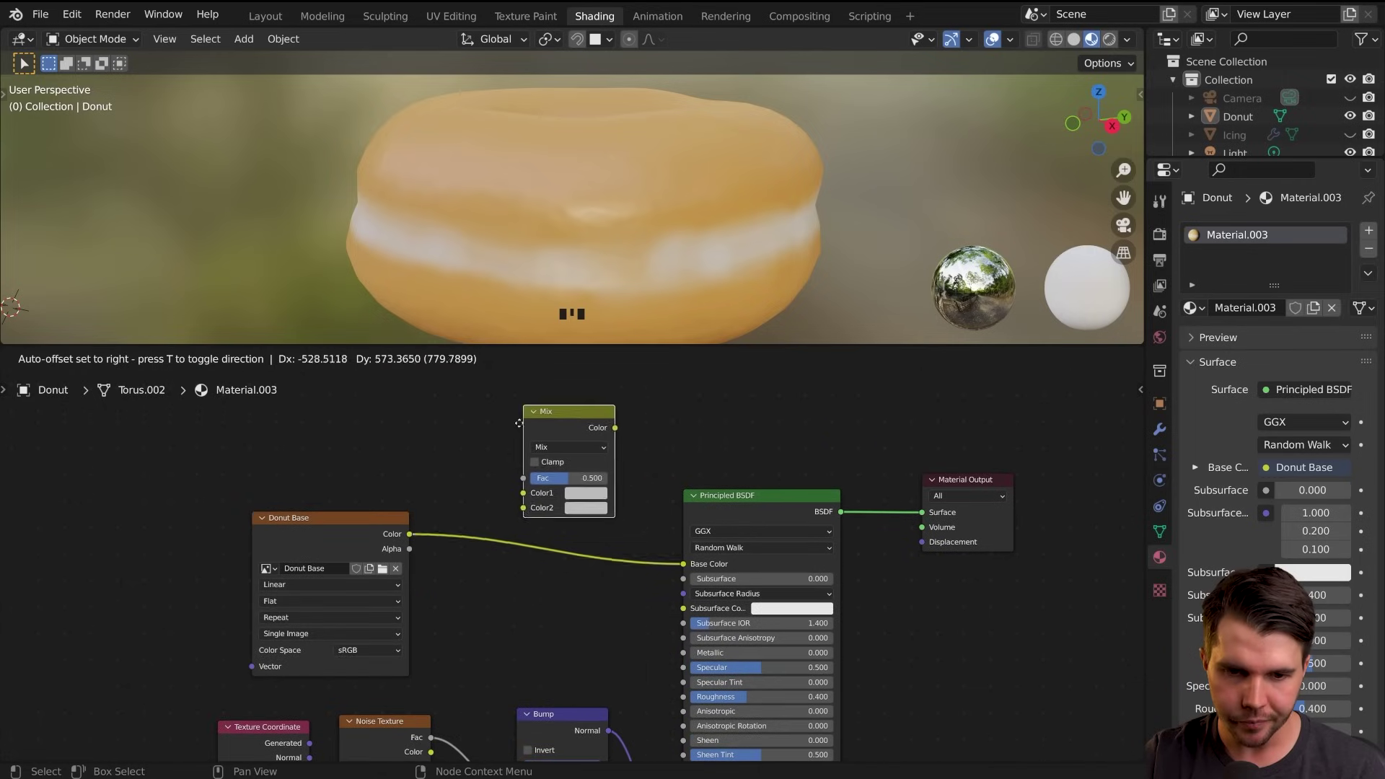
pyautogui.click(514, 509)
pyautogui.moveTo(491, 628); pyautogui.dragTo(499, 547, button='middle')
pyautogui.moveTo(563, 525)
pyautogui.mouseDown()
pyautogui.moveTo(552, 536)
pyautogui.moveTo(564, 528)
pyautogui.mouseUp()
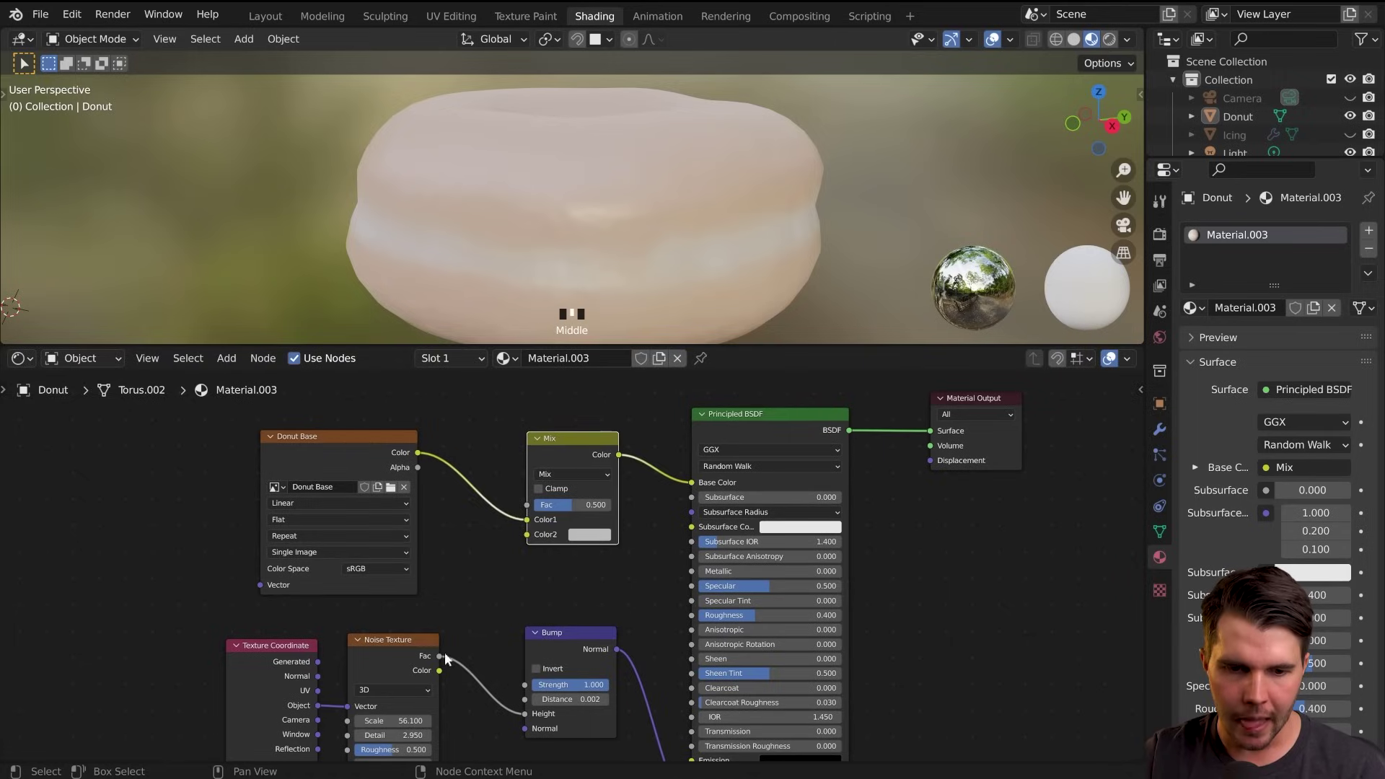
# Connect the Noise Texture's Fac output to the Color2 input of the Mix node
pyautogui.moveTo(437, 656); pyautogui.dragTo(533, 536)
pyautogui.scroll(-3, 631, 490)
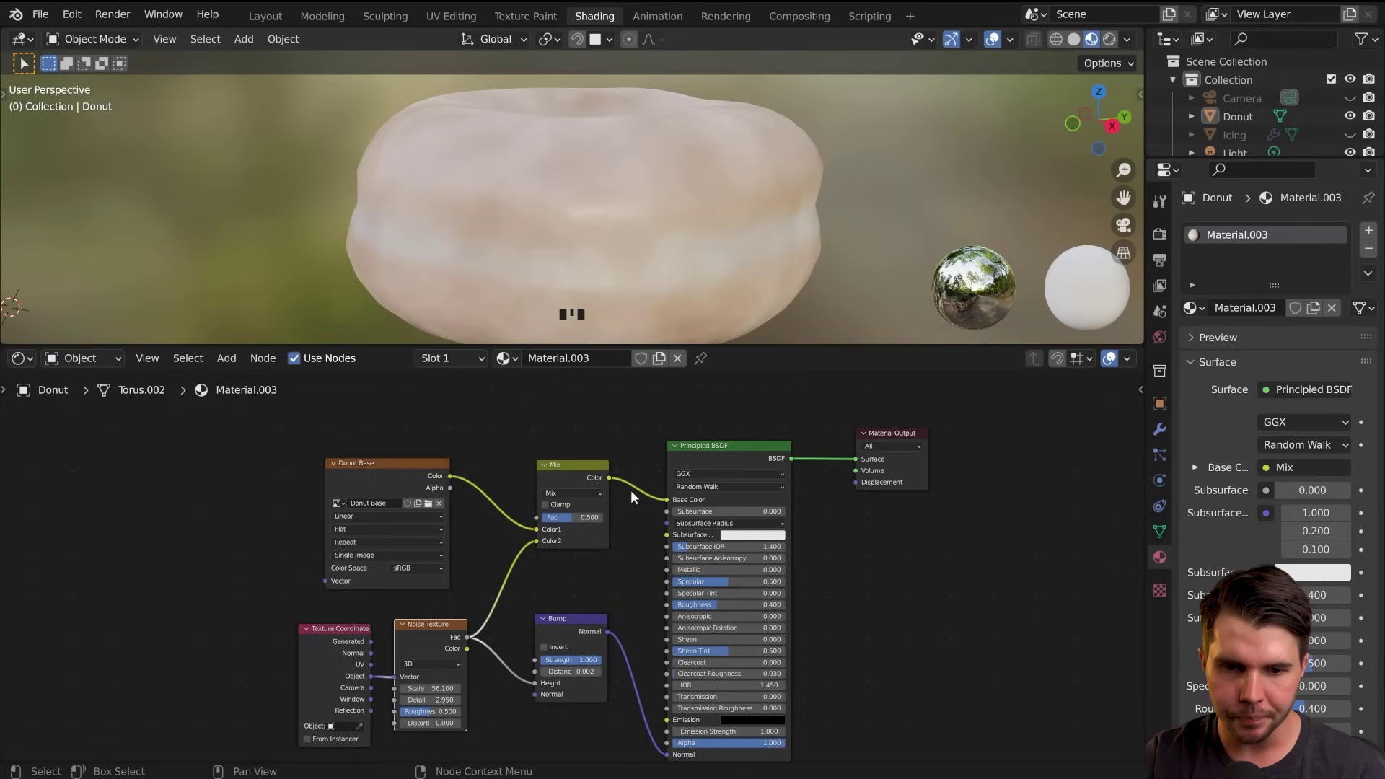
pyautogui.moveTo(631, 490); pyautogui.dragTo(624, 501, button='middle')
pyautogui.moveTo(715, 199); pyautogui.dragTo(709, 210, button='middle')
# Compare the donut's colour with the Mix node's factor at 0, and set the factor to 1.000
pyautogui.moveTo(570, 529); pyautogui.dragTo(530, 517)
pyautogui.scroll(1, 534, 528)
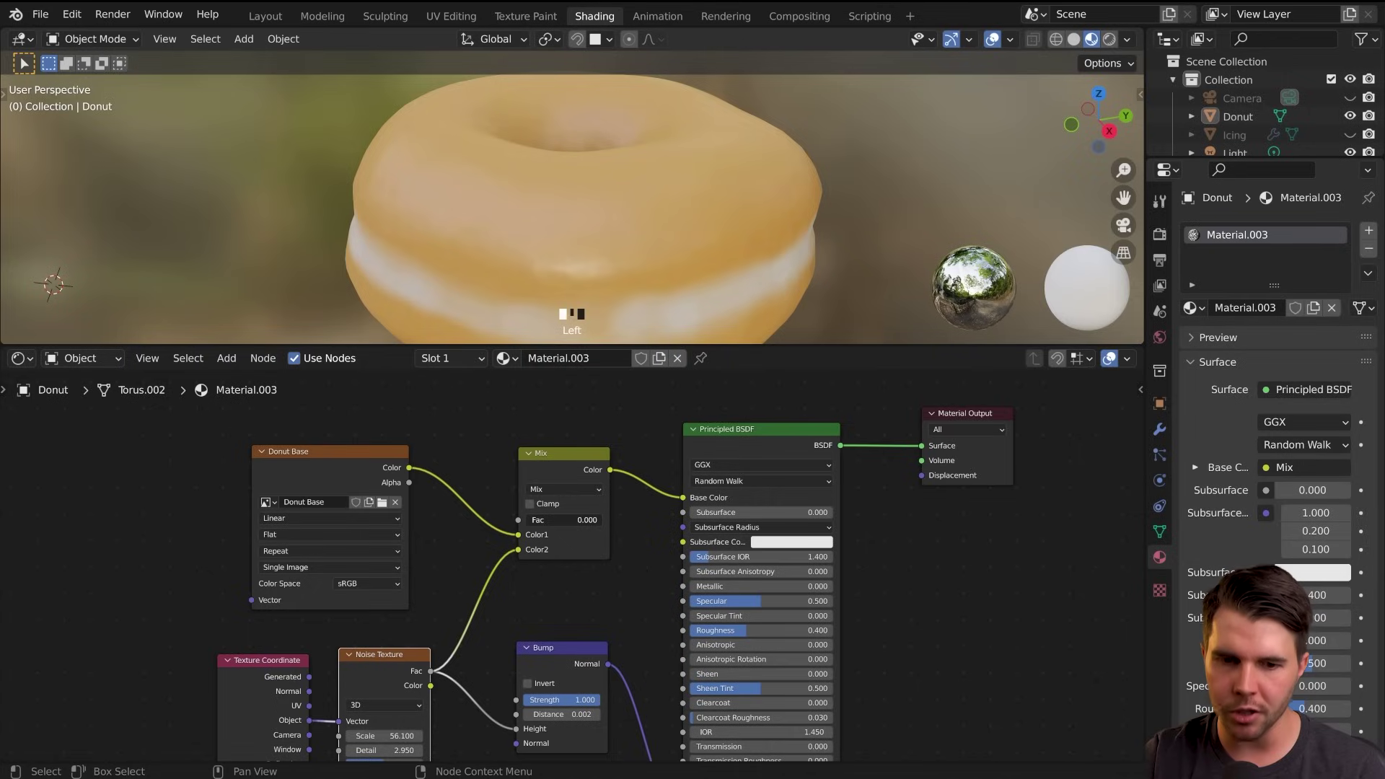
pyautogui.click(520, 534)
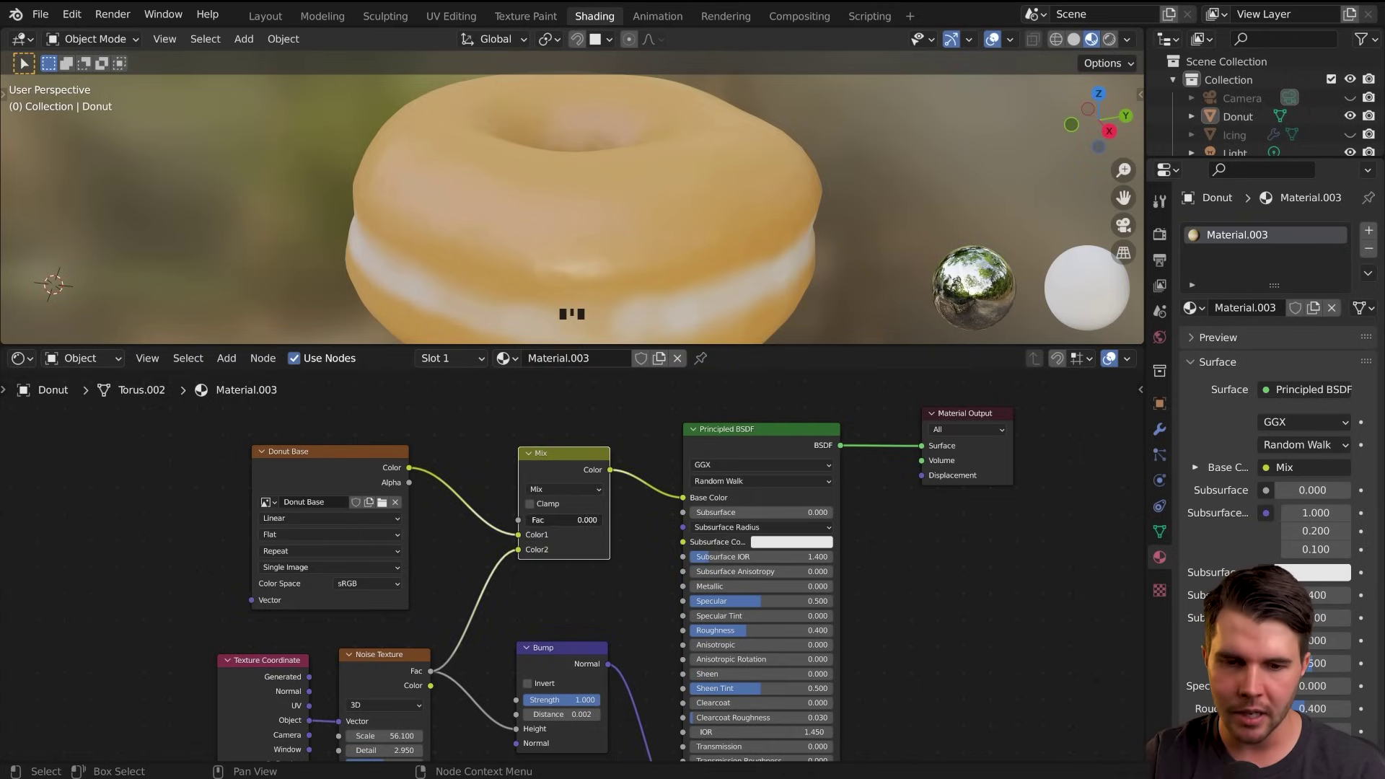
pyautogui.moveTo(539, 518); pyautogui.dragTo(606, 519)
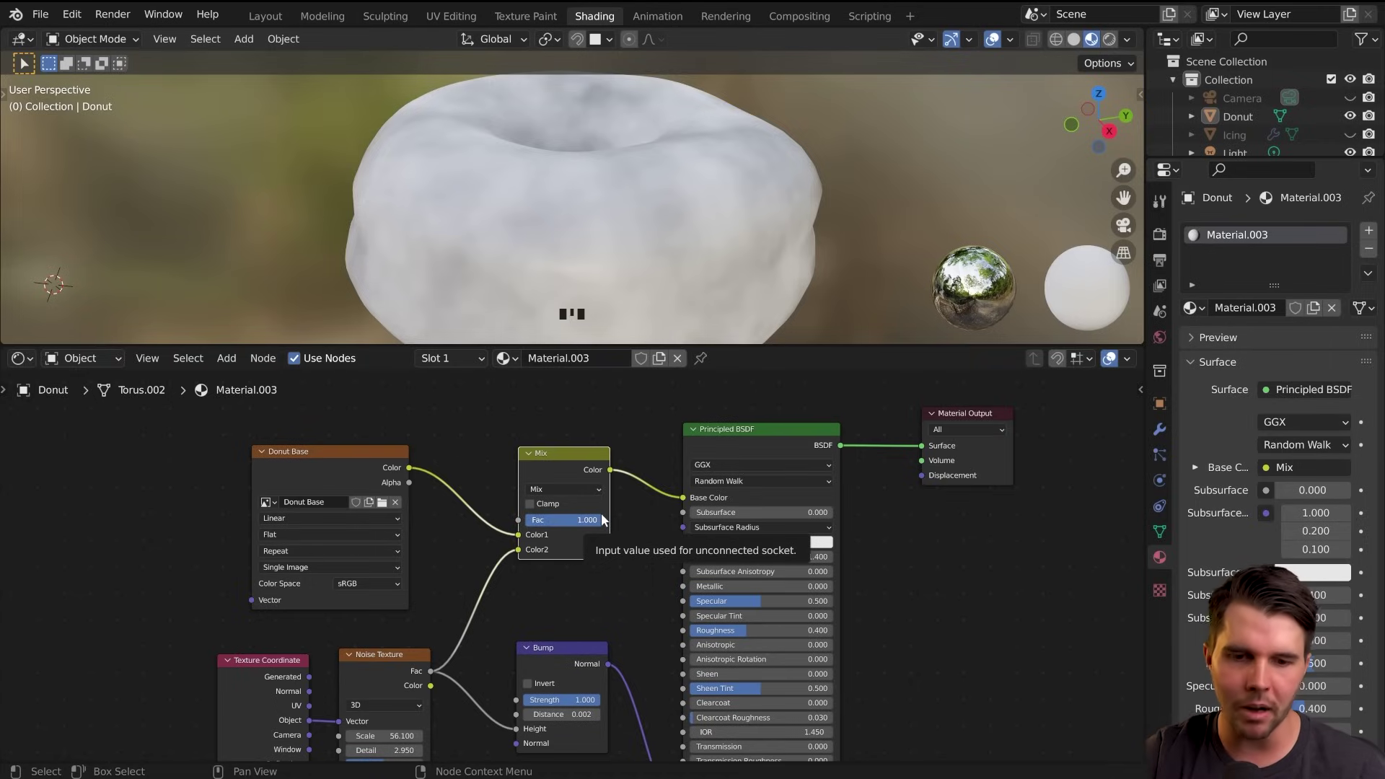
pyautogui.moveTo(603, 520)
pyautogui.mouseDown()
pyautogui.moveTo(530, 519)
pyautogui.moveTo(605, 519)
pyautogui.mouseUp()
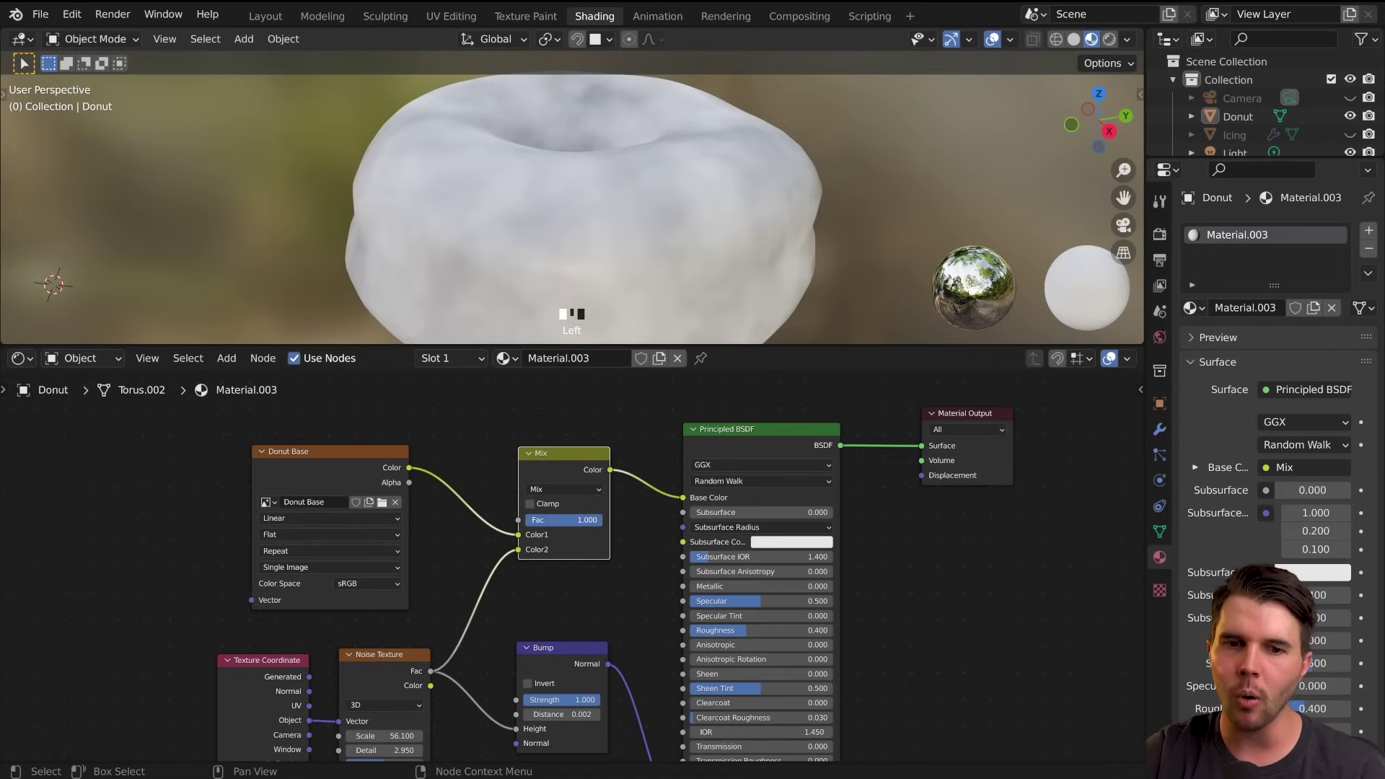
# Examine the blending modes available on the Mix node
pyautogui.click(559, 487)
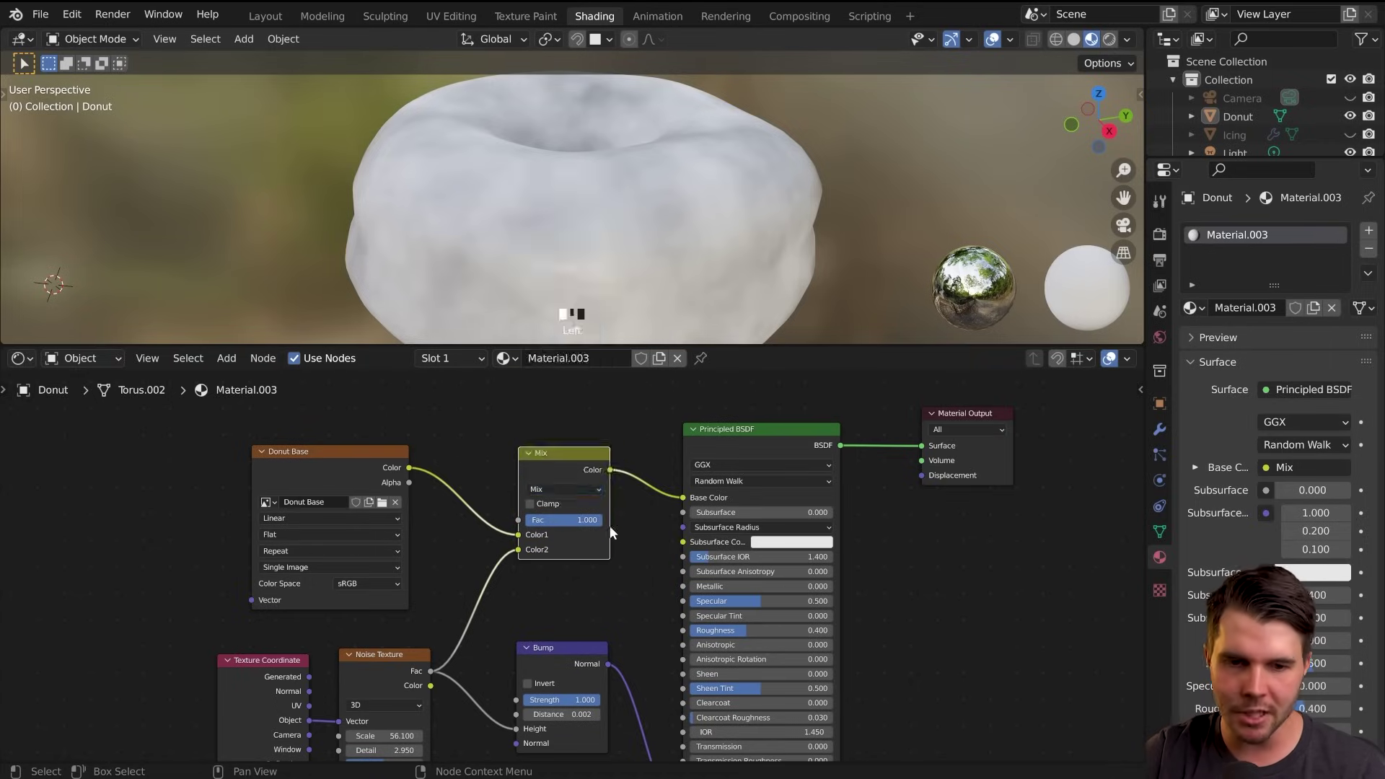
pyautogui.scroll(2, 602, 547)
pyautogui.moveTo(602, 548); pyautogui.dragTo(530, 591, button='middle')
pyautogui.click(514, 494)
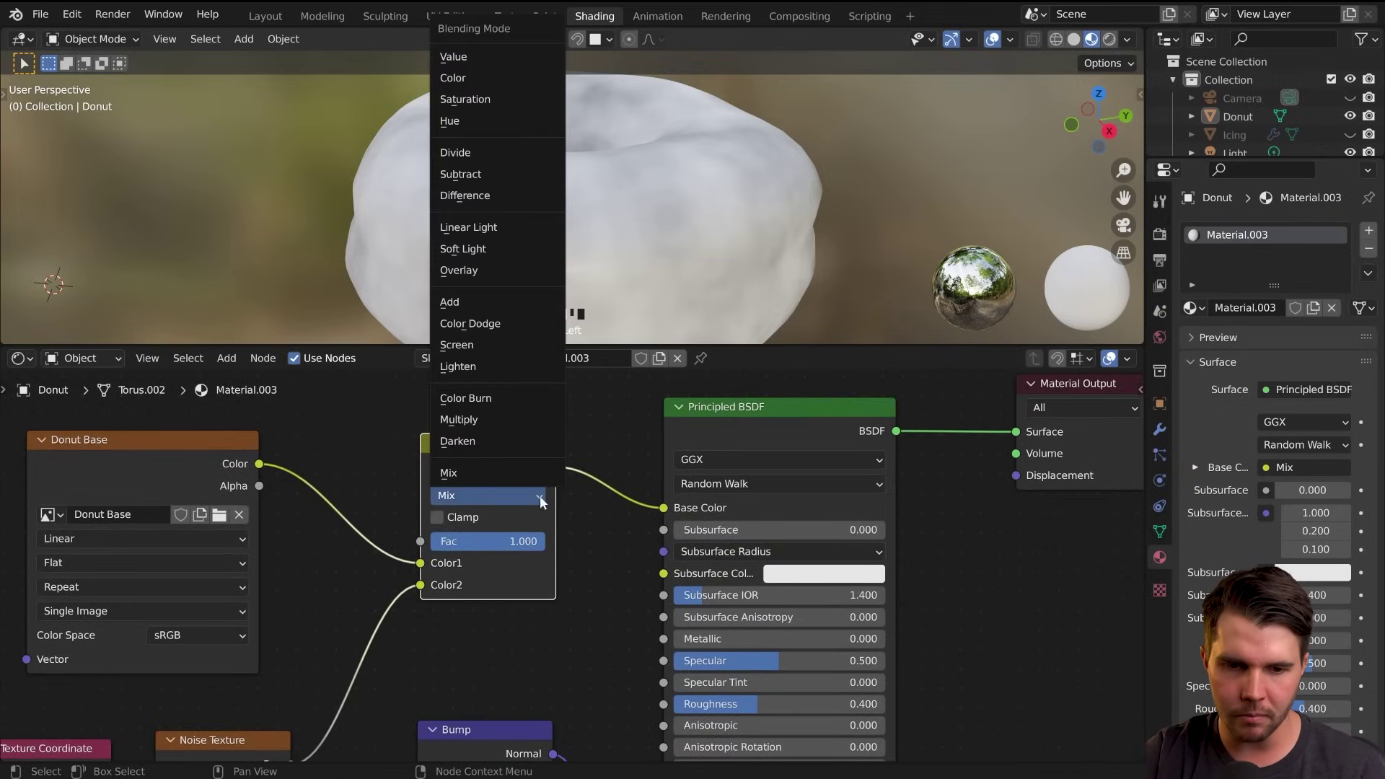
pyautogui.click(532, 494)
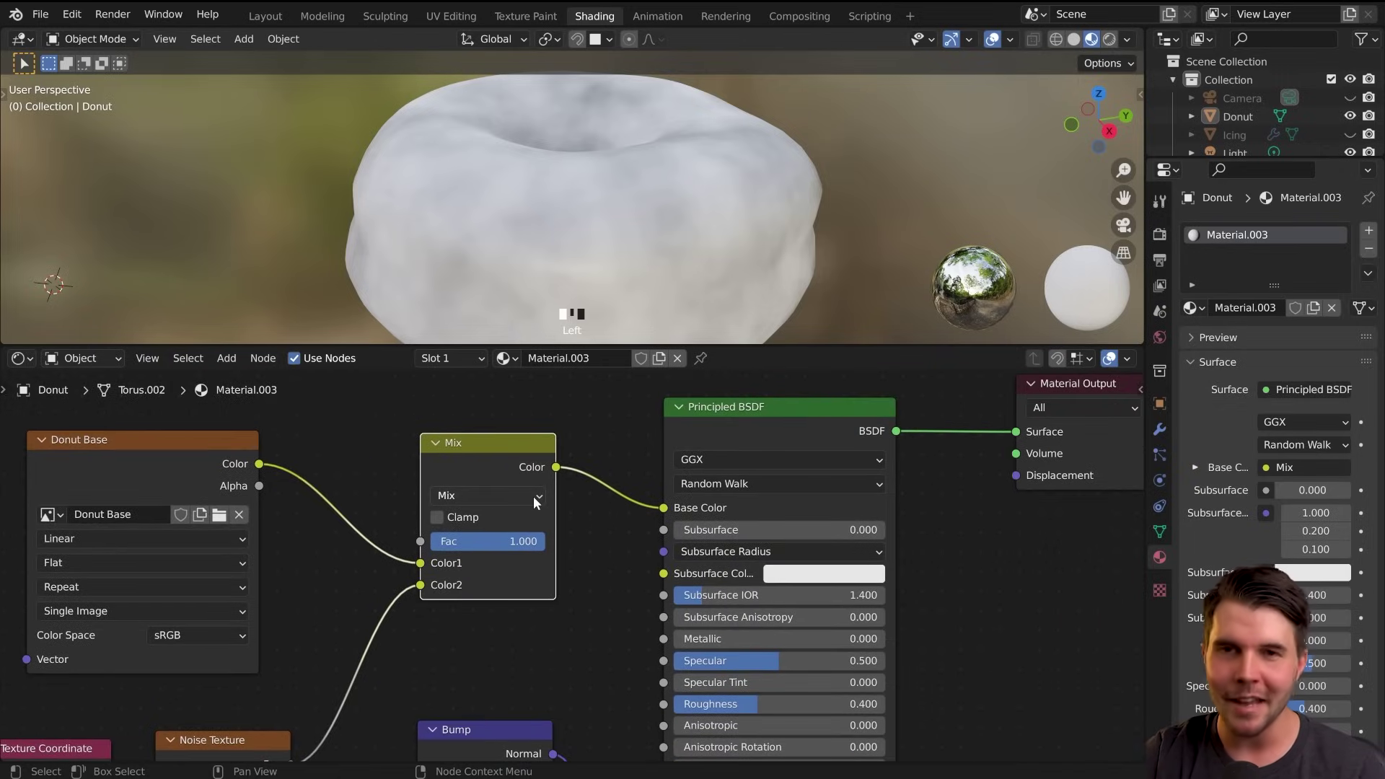
pyautogui.click(534, 496)
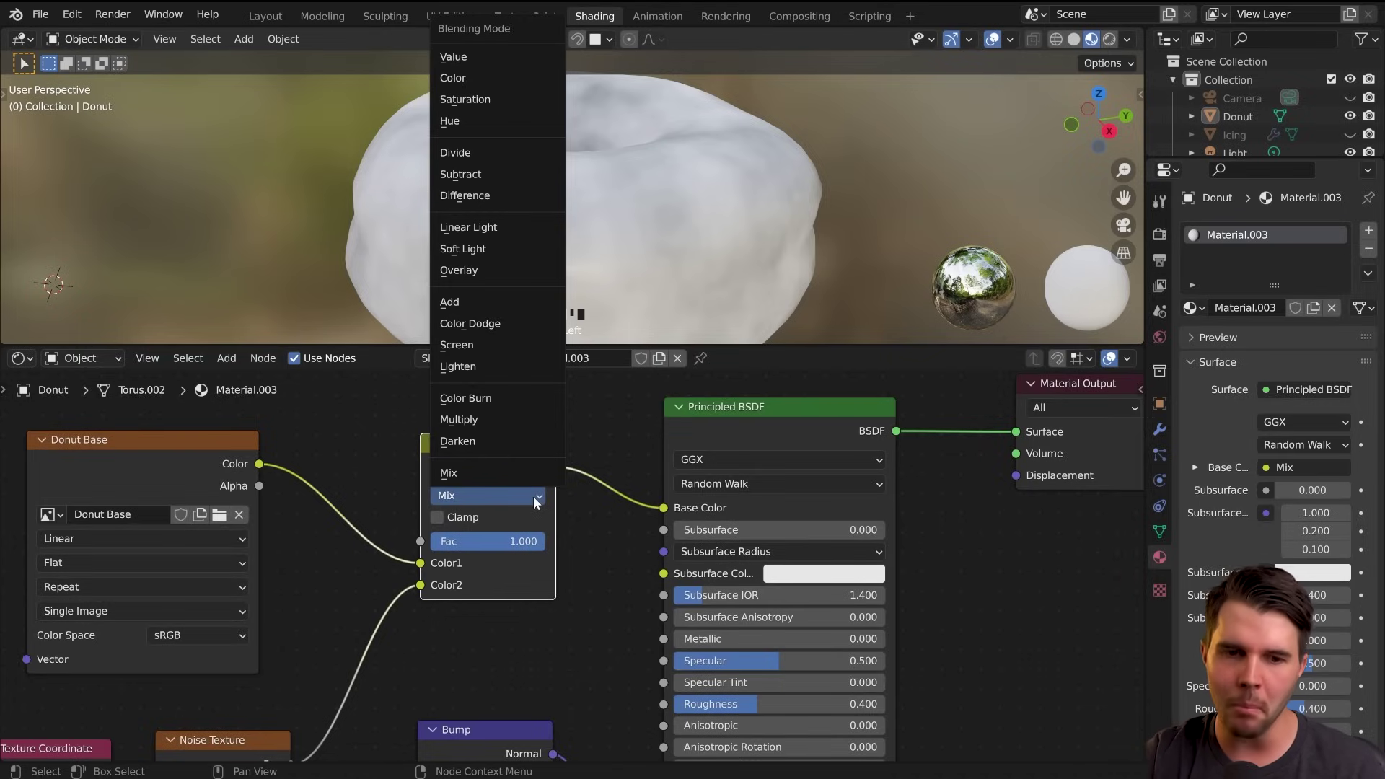
# Enlarge the node editor area and keep Mix as the colour mix node's blending mode
pyautogui.scroll(-3, 596, 606)
pyautogui.moveTo(599, 626); pyautogui.dragTo(637, 469, button='middle')
pyautogui.moveTo(599, 347); pyautogui.dragTo(599, 295)
pyautogui.click(565, 366)
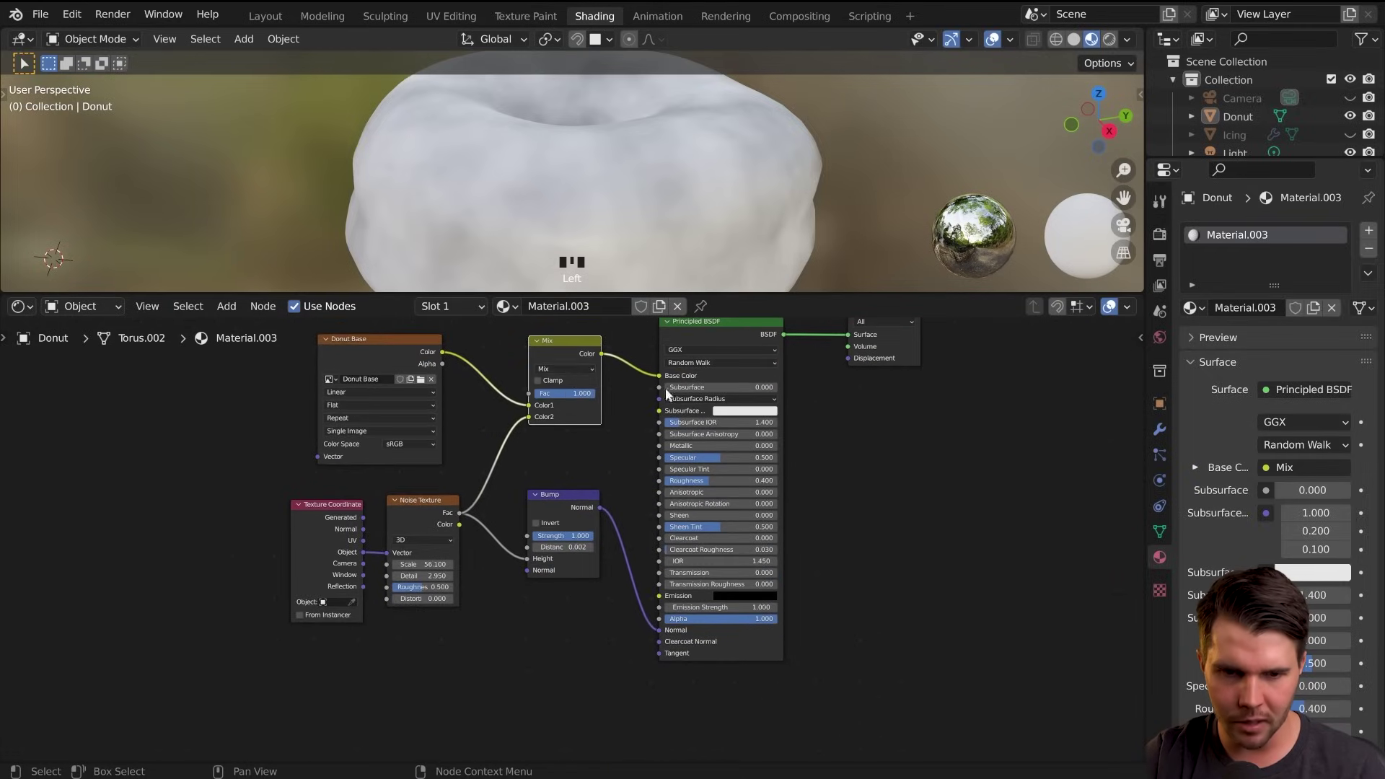
pyautogui.scroll(2, 659, 404)
pyautogui.click(508, 372)
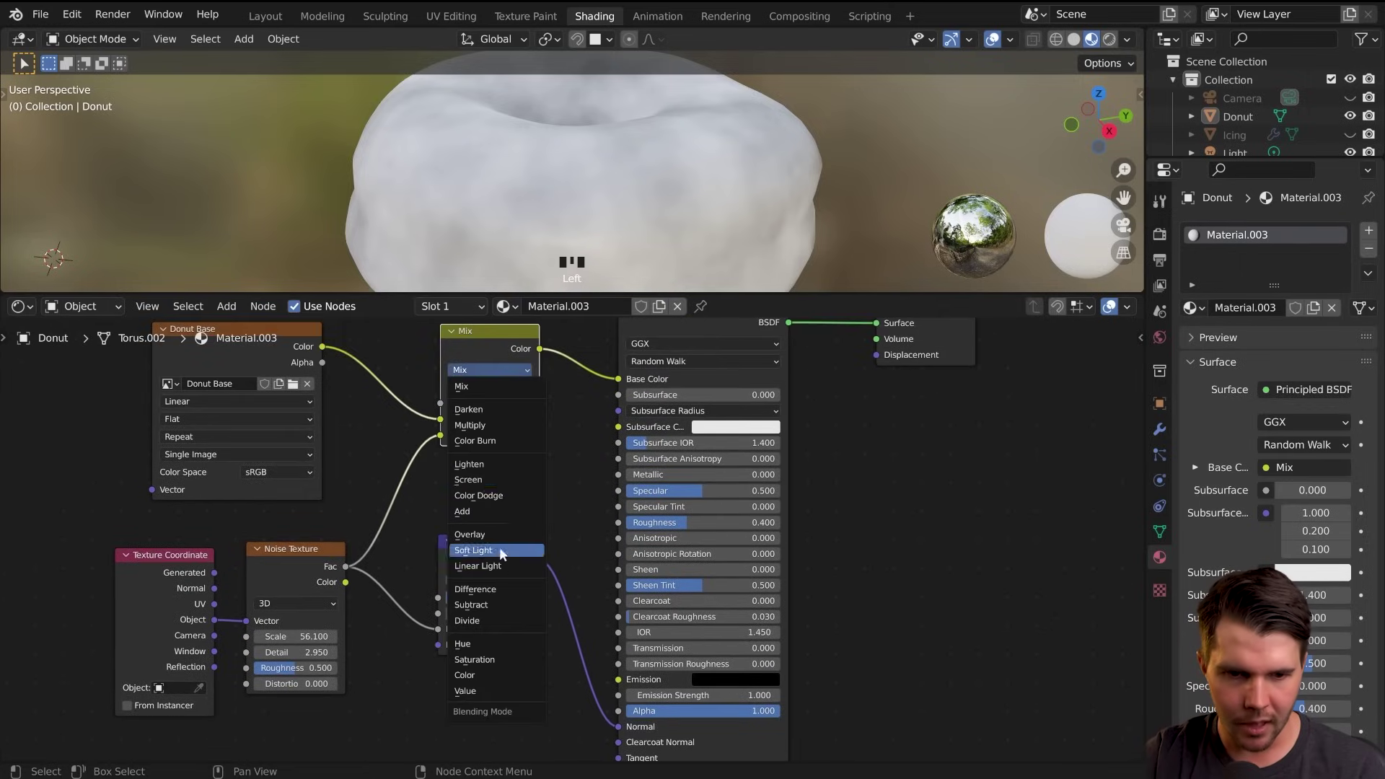
pyautogui.click(494, 387)
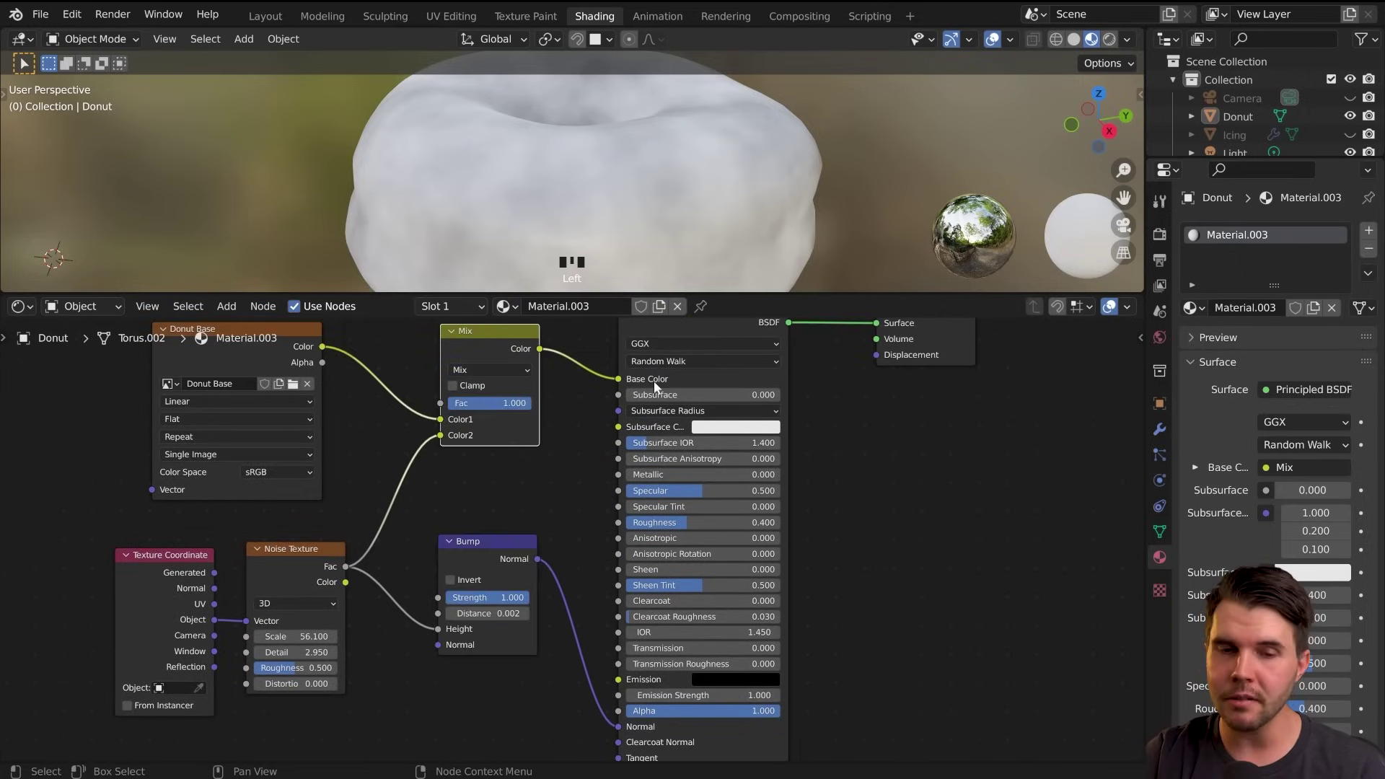
# Try the Overlay blending mode on the colour mix node, and change it to Multiply
pyautogui.click(495, 363)
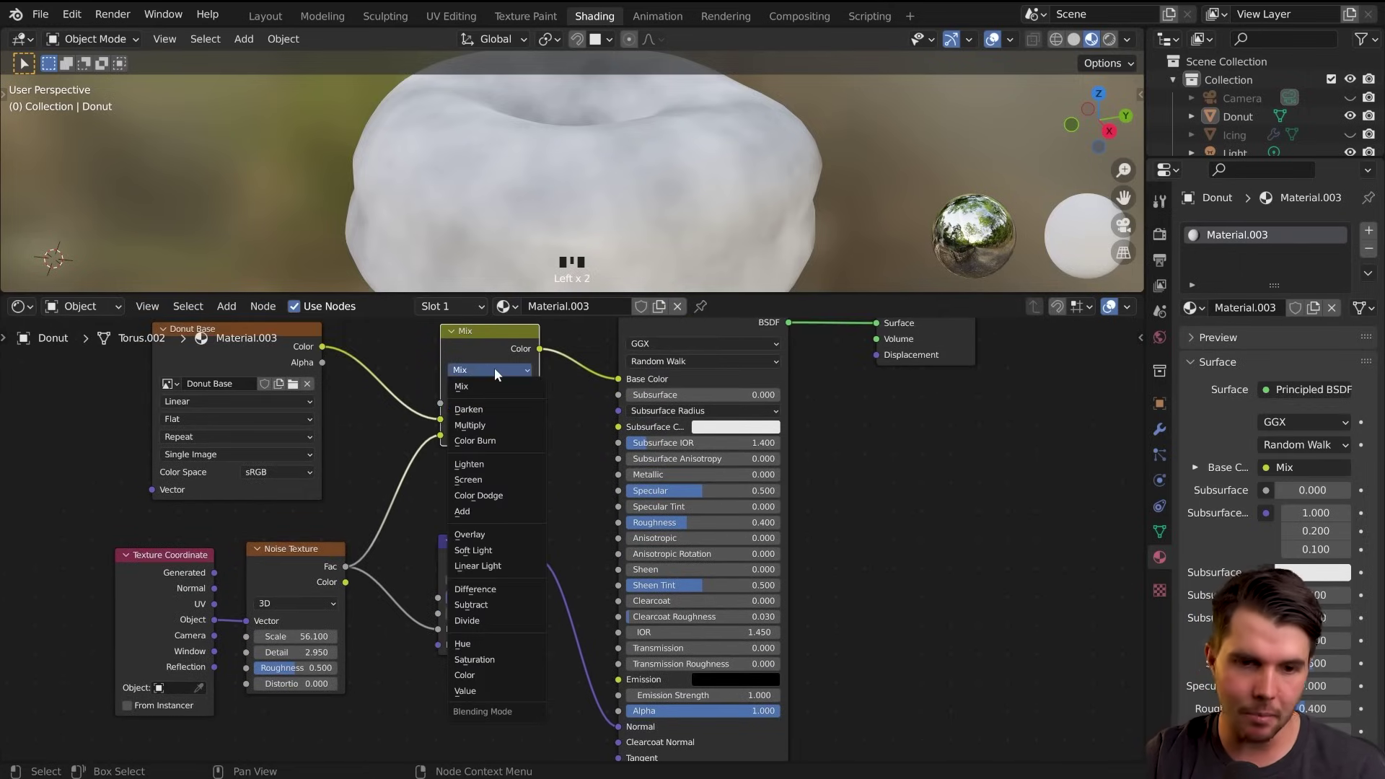
pyautogui.click(491, 527)
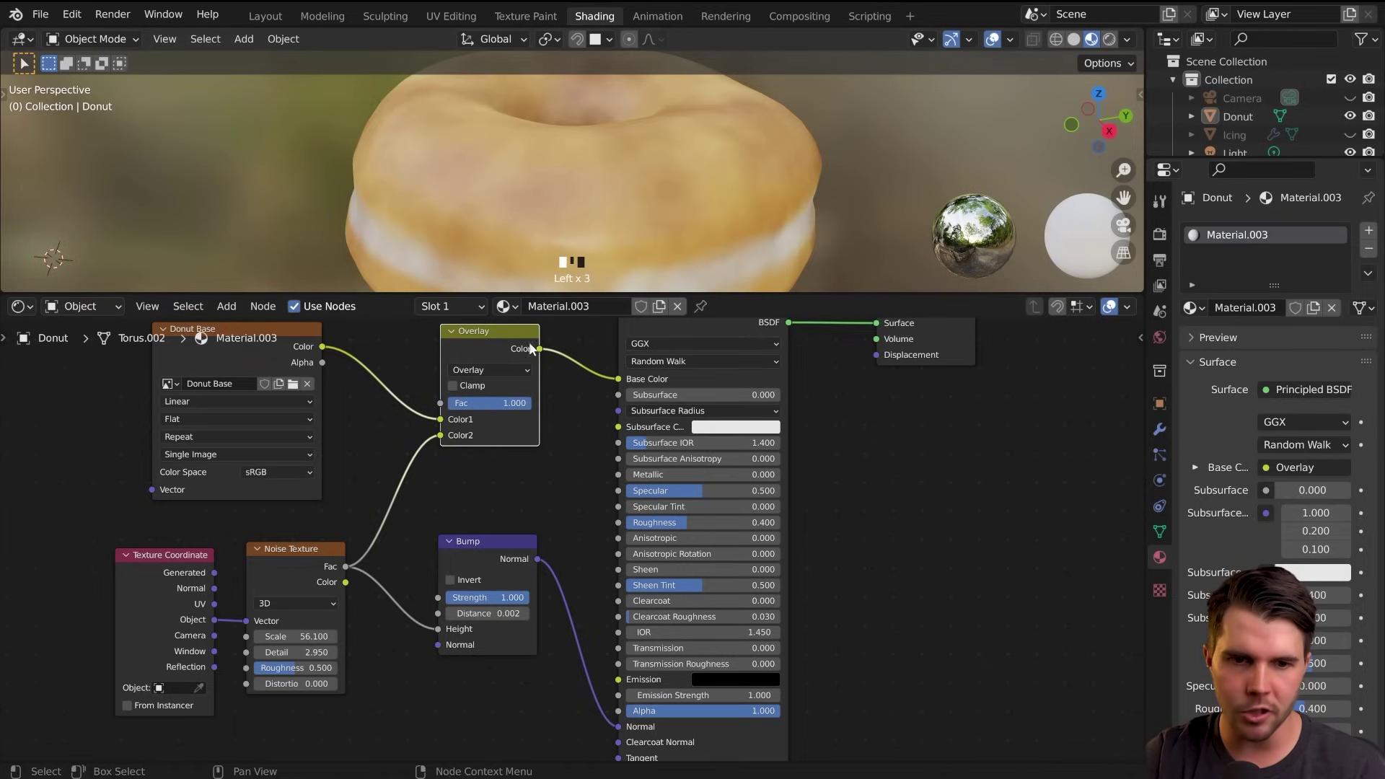
pyautogui.click(497, 369)
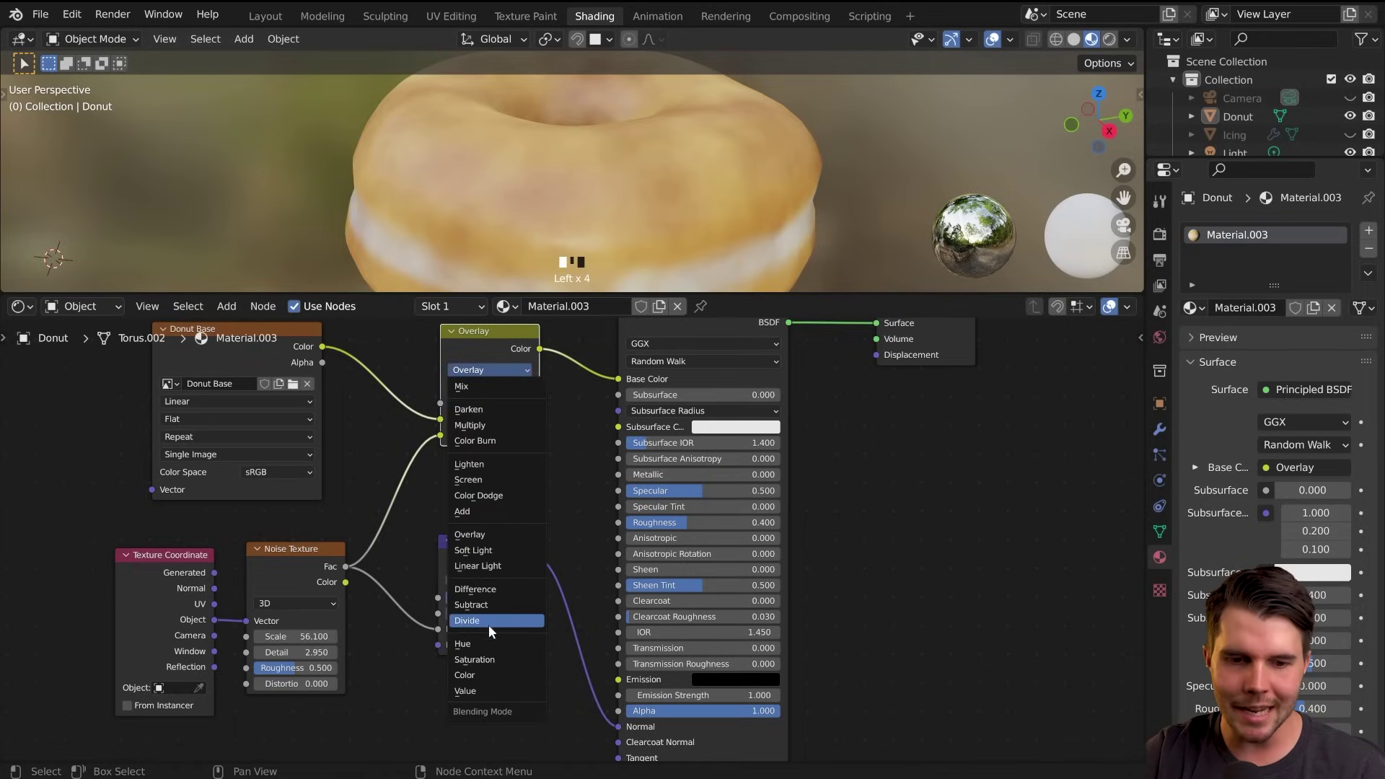
pyautogui.click(496, 425)
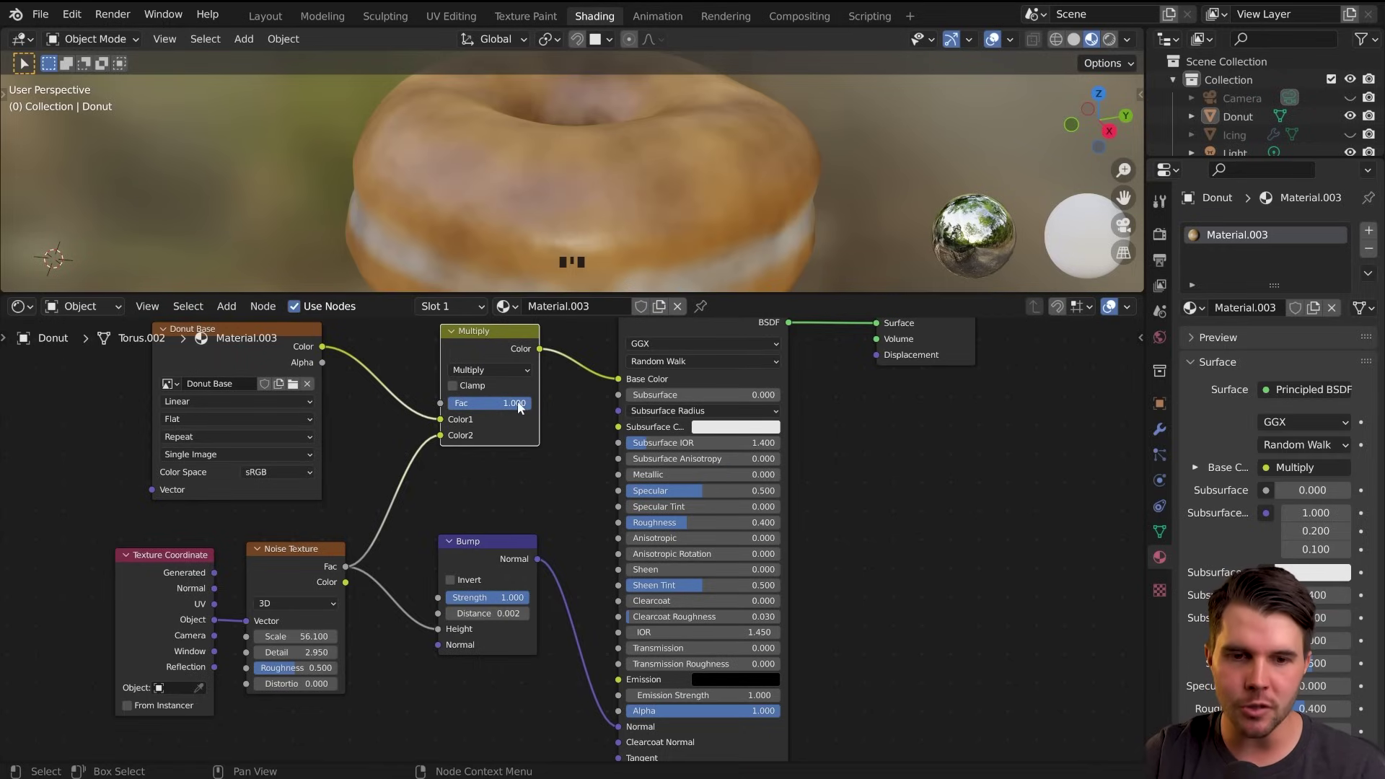
# Set the colour mix node's factor to 0.801 and try the Overlay blending mode
pyautogui.moveTo(523, 403)
pyautogui.mouseDown()
pyautogui.moveTo(453, 404)
pyautogui.moveTo(527, 404)
pyautogui.moveTo(507, 403)
pyautogui.mouseUp()
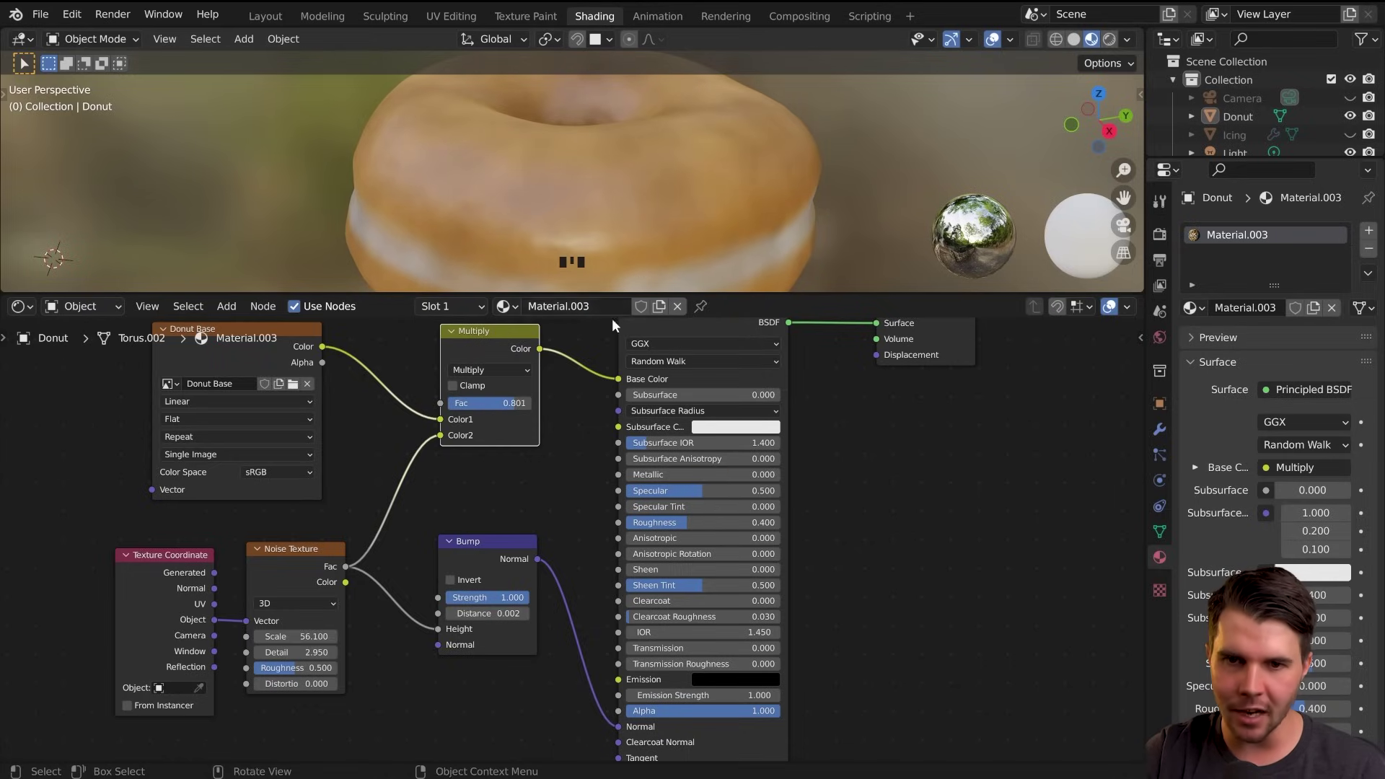
pyautogui.click(500, 369)
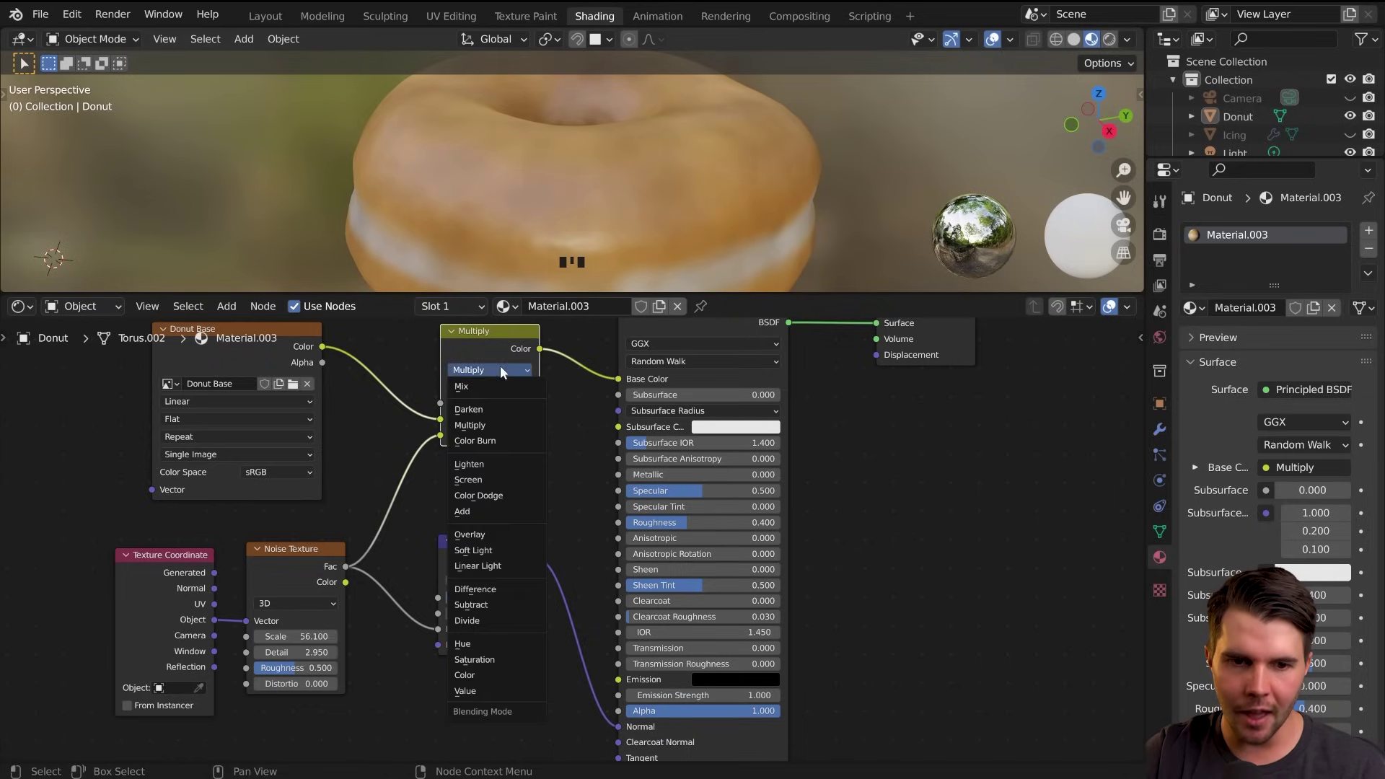
pyautogui.click(495, 534)
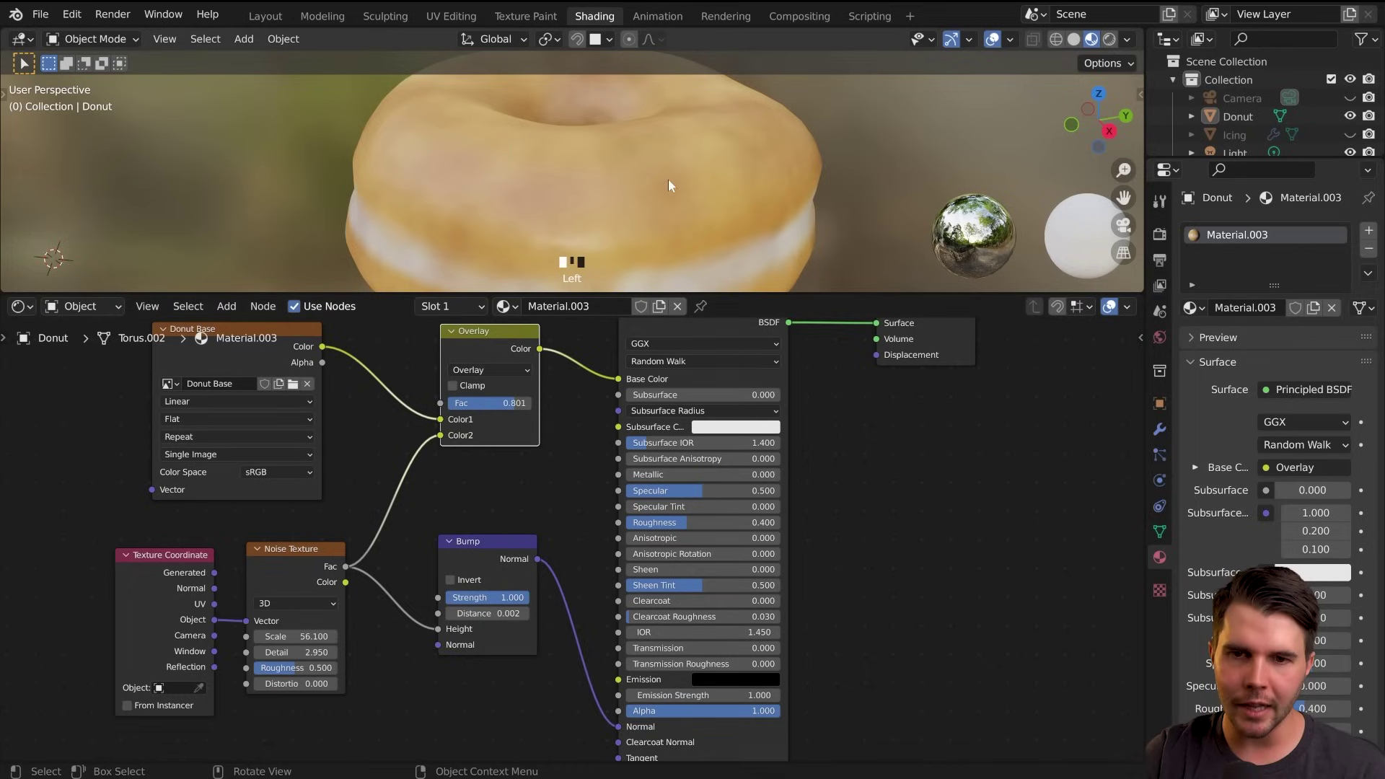
# Try the Add blending mode on the colour mix node with the factor at 1.000
pyautogui.click(495, 371)
pyautogui.click(490, 511)
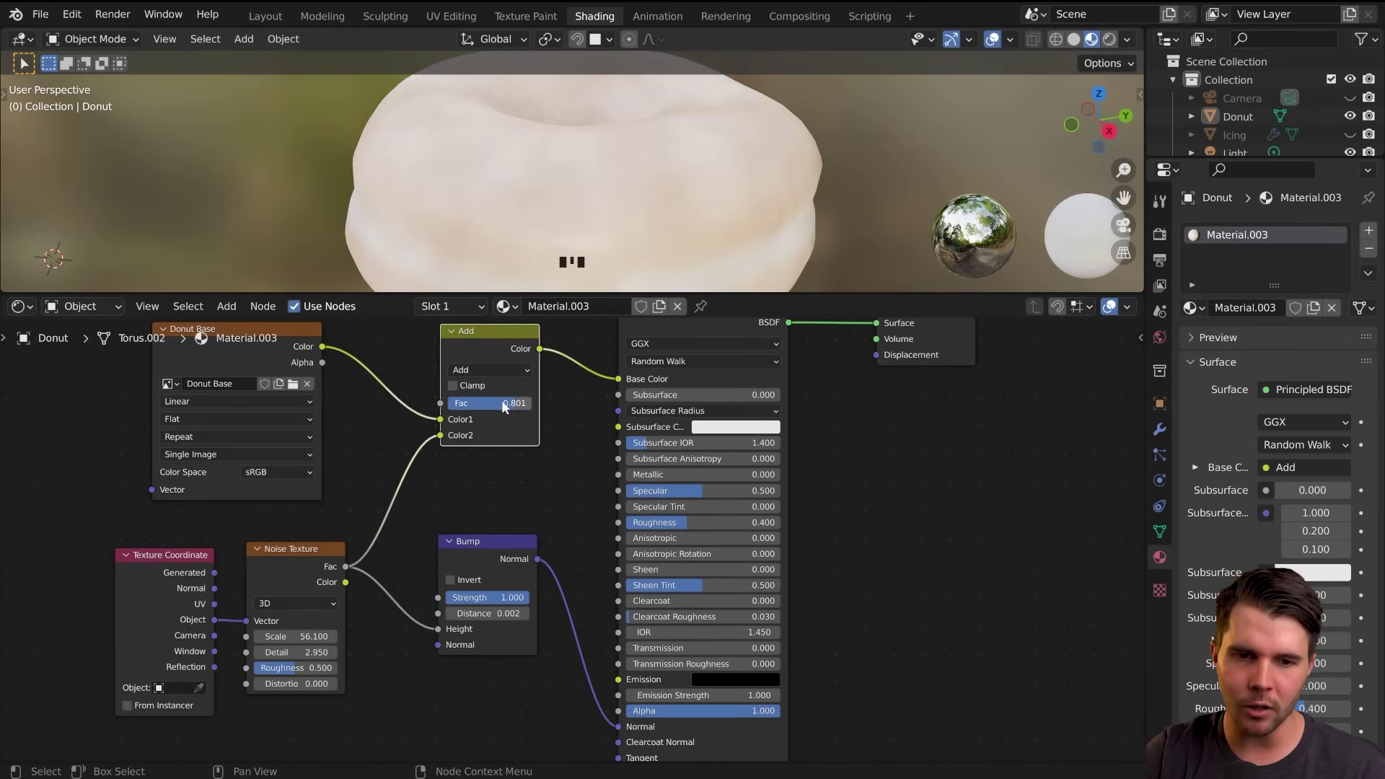
pyautogui.moveTo(502, 401); pyautogui.dragTo(548, 403)
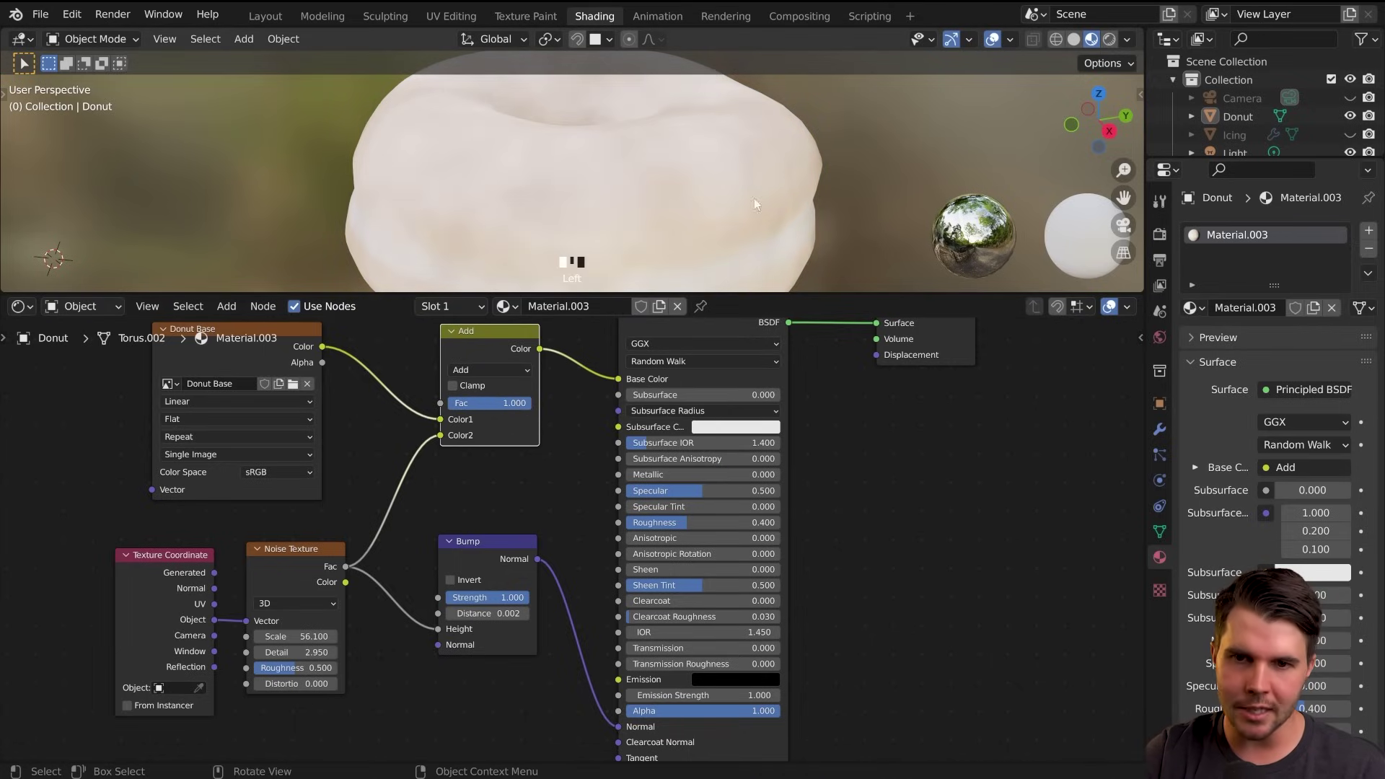
# Set the colour mix node's blending mode to Overlay and check the donut's surface from several angles
pyautogui.click(489, 370)
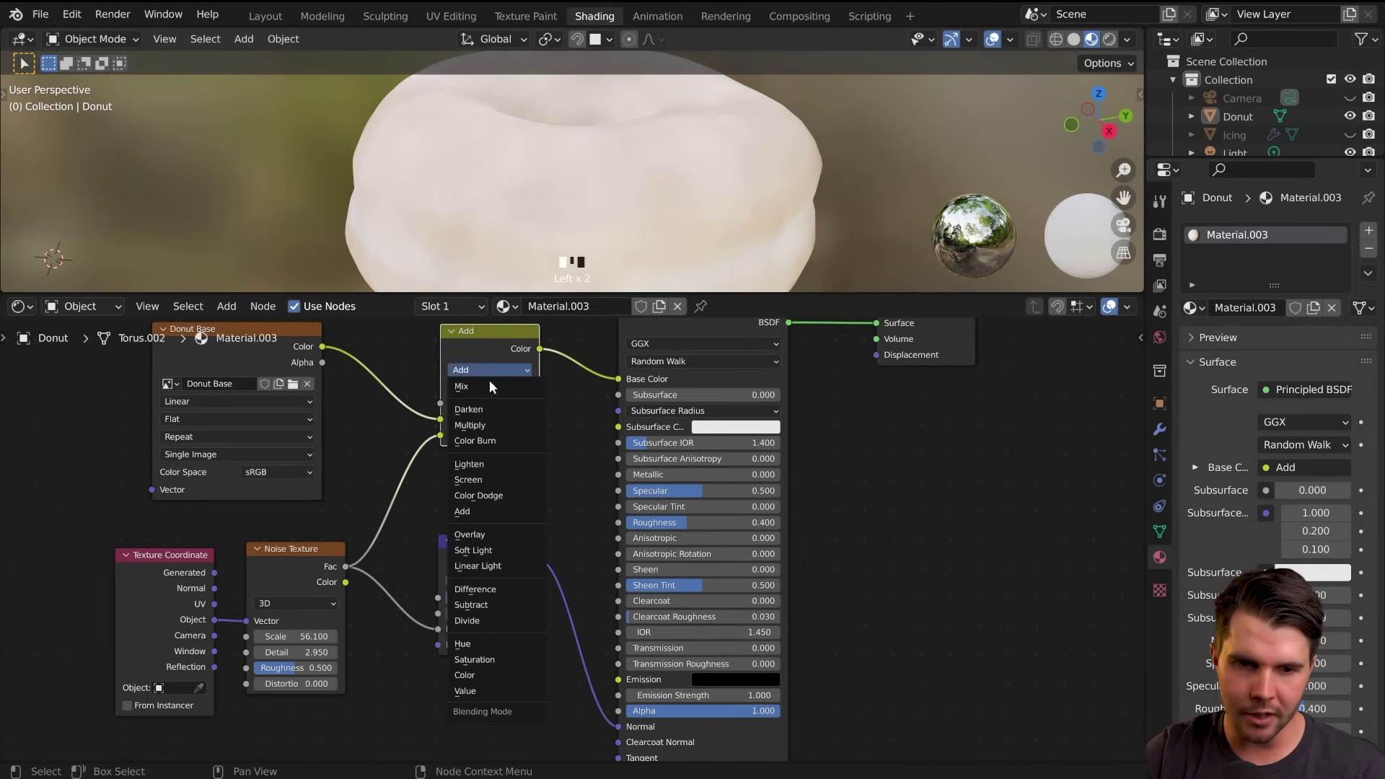
pyautogui.click(487, 542)
pyautogui.moveTo(648, 215); pyautogui.dragTo(717, 118, button='middle')
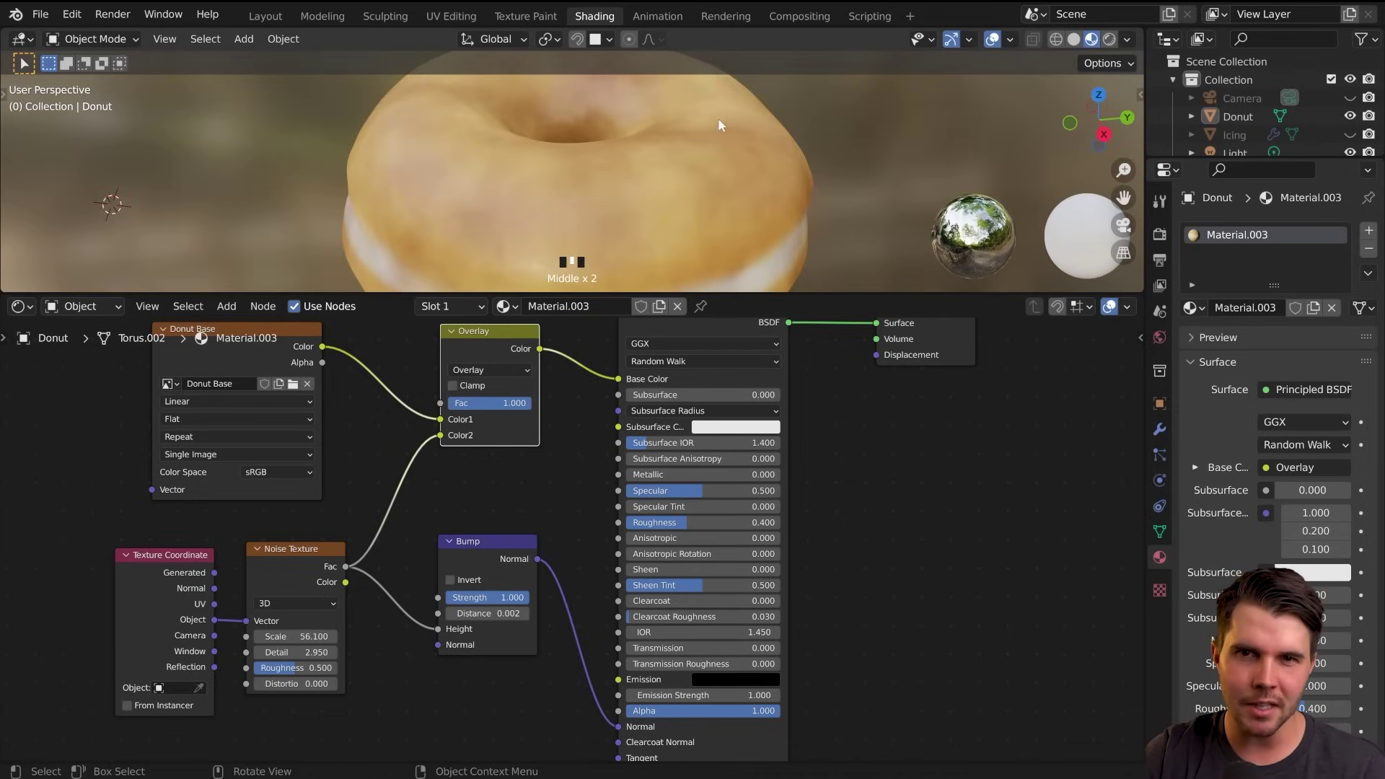
pyautogui.moveTo(697, 218); pyautogui.dragTo(552, 231, button='middle')
pyautogui.scroll(-2, 681, 216)
pyautogui.scroll(1, 727, 195)
pyautogui.scroll(-1, 553, 230)
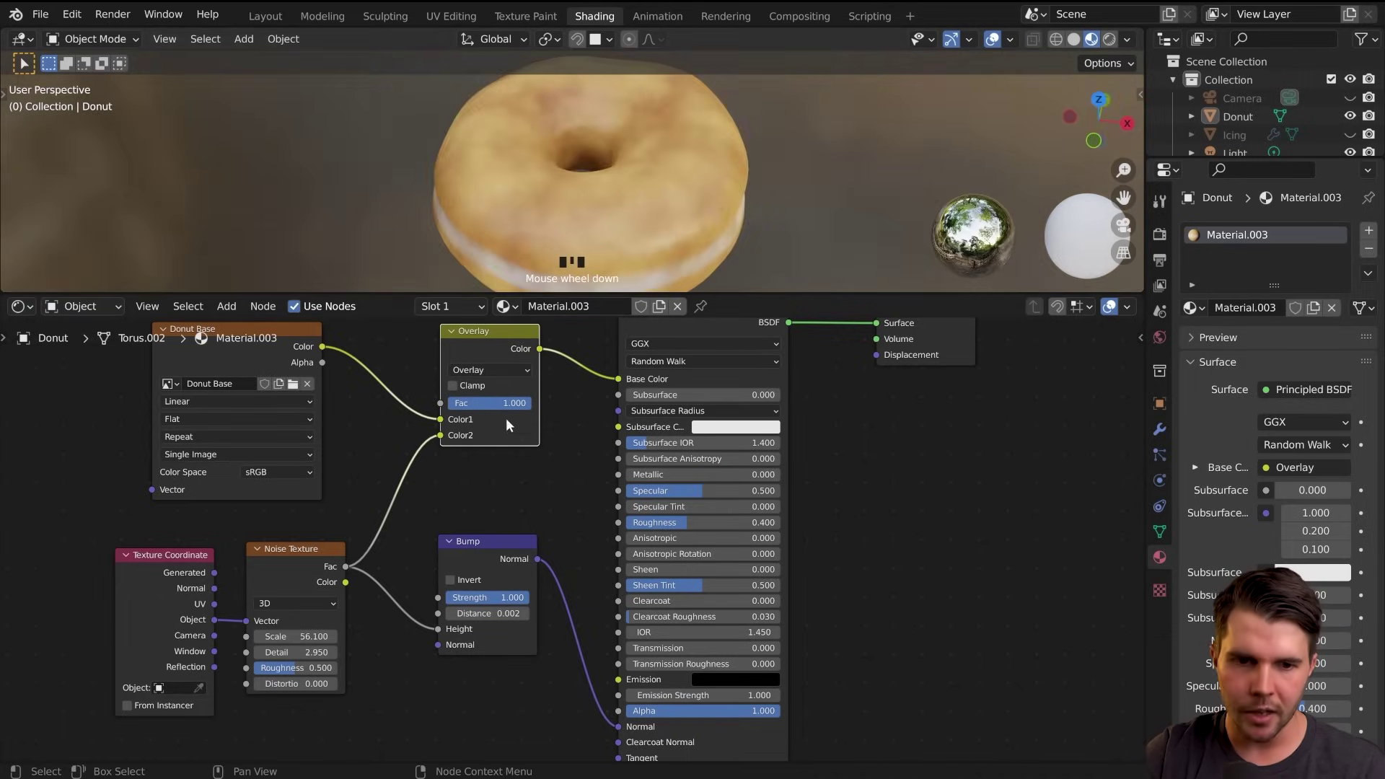
# Try the Overlay node's factor at 0.318 and 0.875, checking the donut's colour variation each time
pyautogui.scroll(2, 507, 420)
pyautogui.moveTo(506, 421); pyautogui.dragTo(463, 489, button='middle')
pyautogui.moveTo(471, 467); pyautogui.dragTo(442, 467)
pyautogui.moveTo(409, 466); pyautogui.dragTo(394, 504)
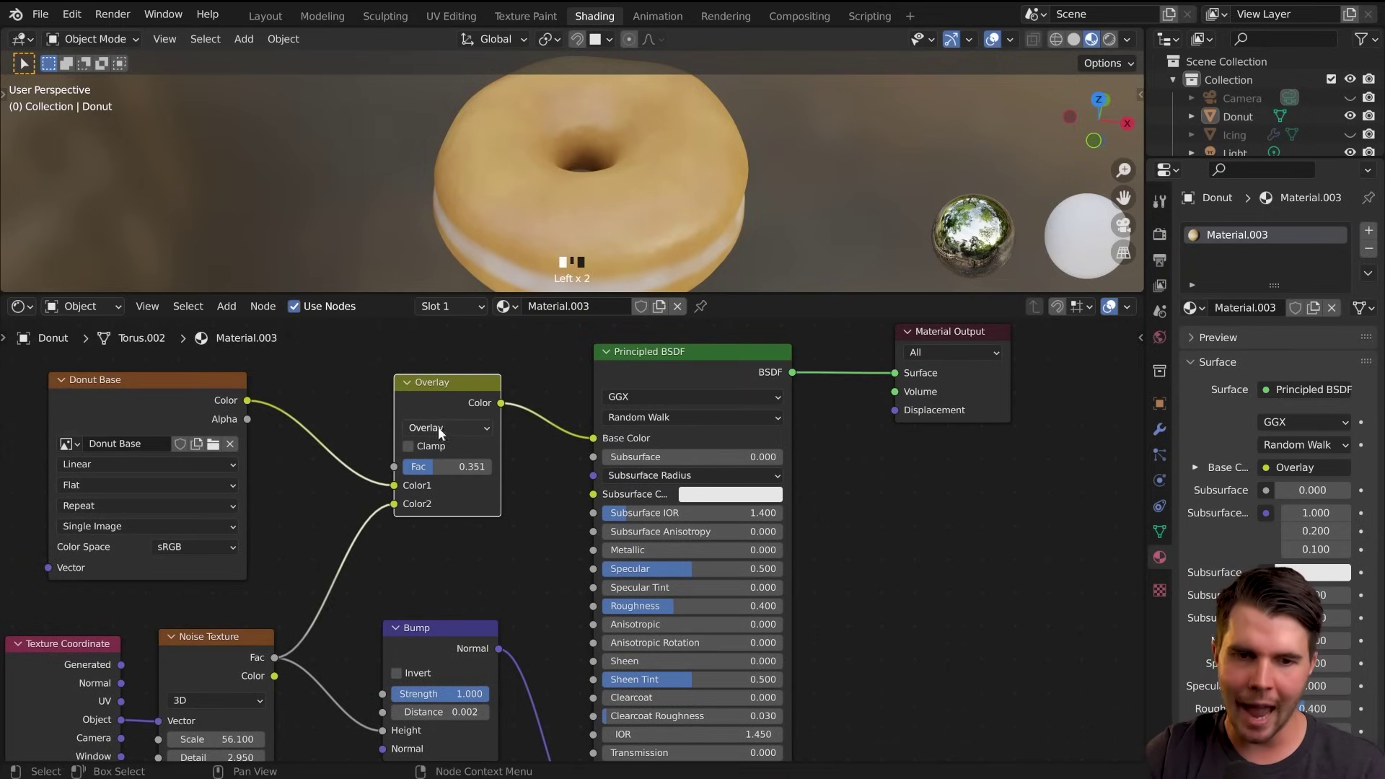
pyautogui.moveTo(453, 467)
pyautogui.mouseDown()
pyautogui.moveTo(404, 467)
pyautogui.moveTo(492, 467)
pyautogui.moveTo(413, 466)
pyautogui.moveTo(431, 466)
pyautogui.mouseUp()
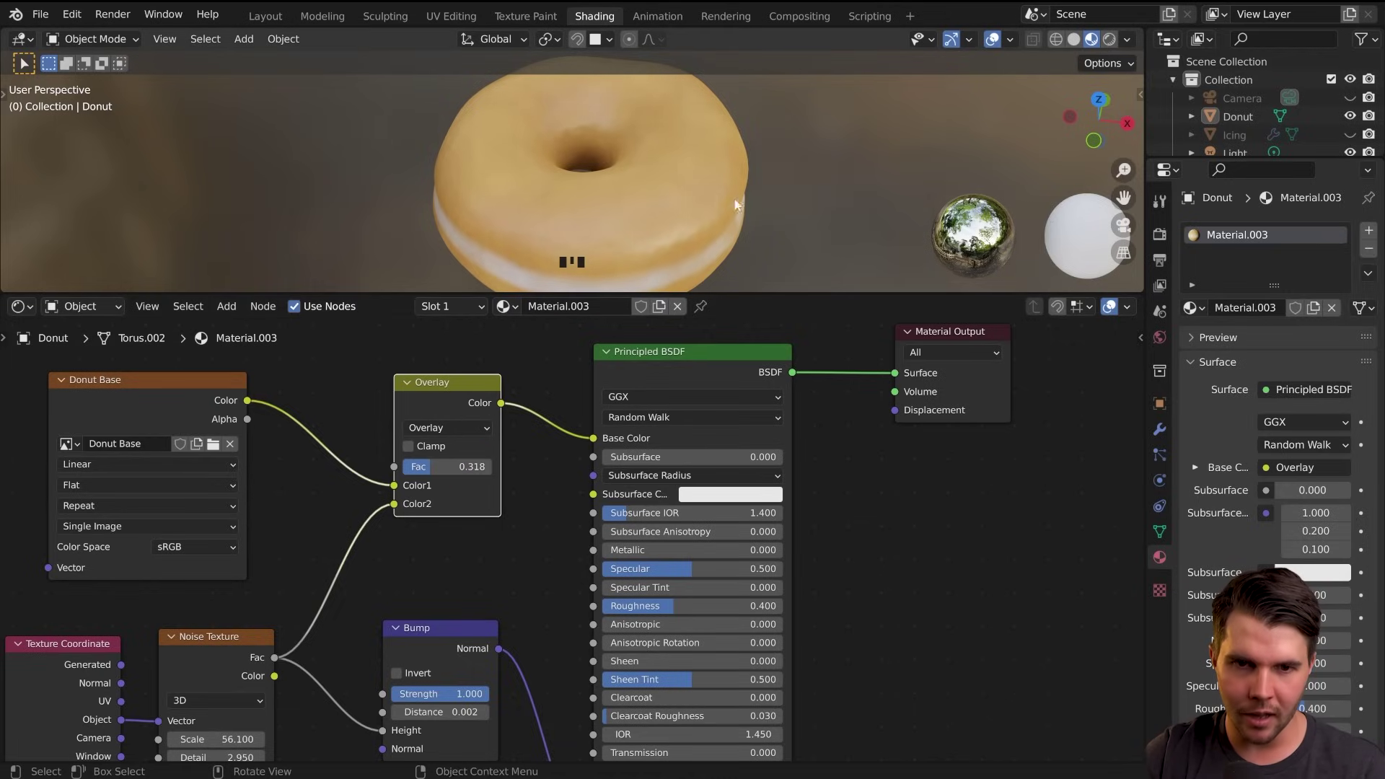
pyautogui.moveTo(707, 144); pyautogui.dragTo(638, 180, button='middle')
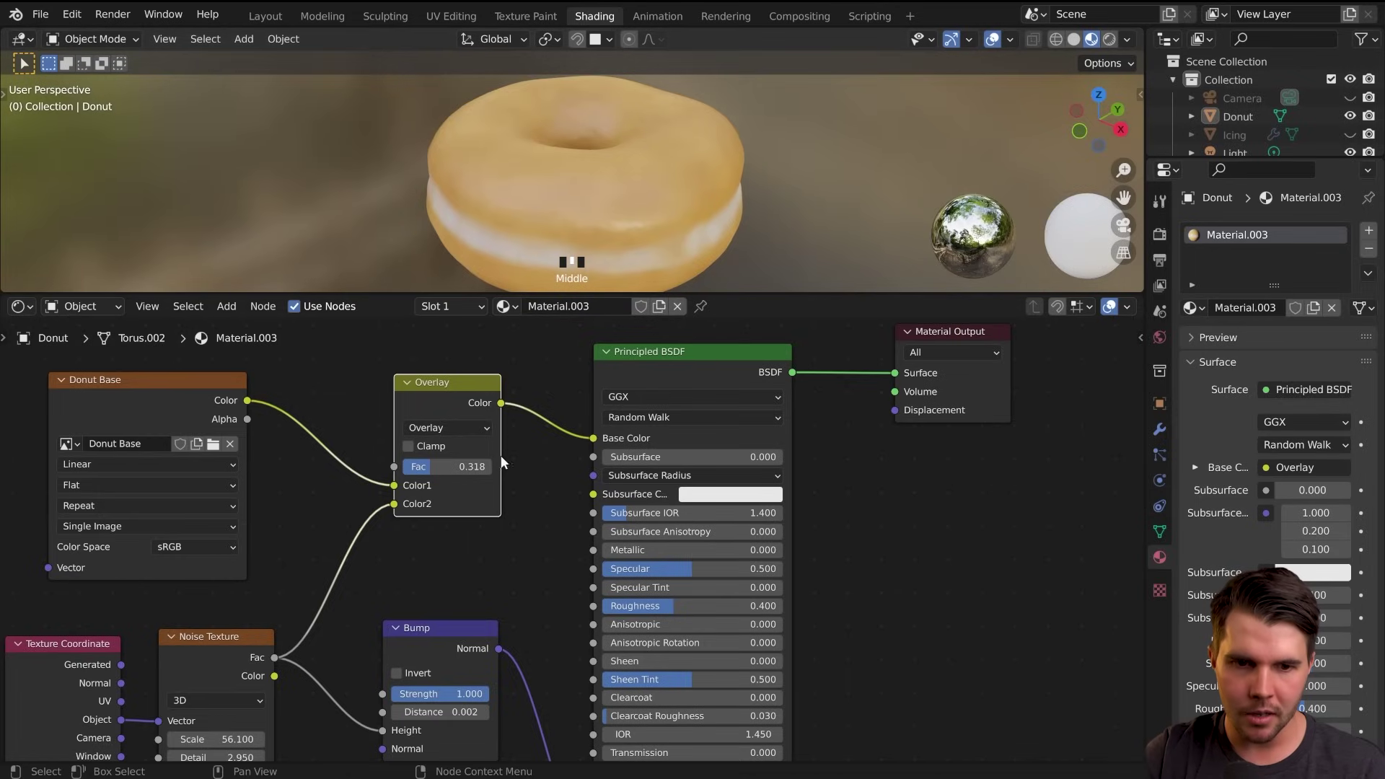
pyautogui.moveTo(433, 467); pyautogui.dragTo(448, 467)
pyautogui.moveTo(577, 180); pyautogui.dragTo(599, 173, button='middle')
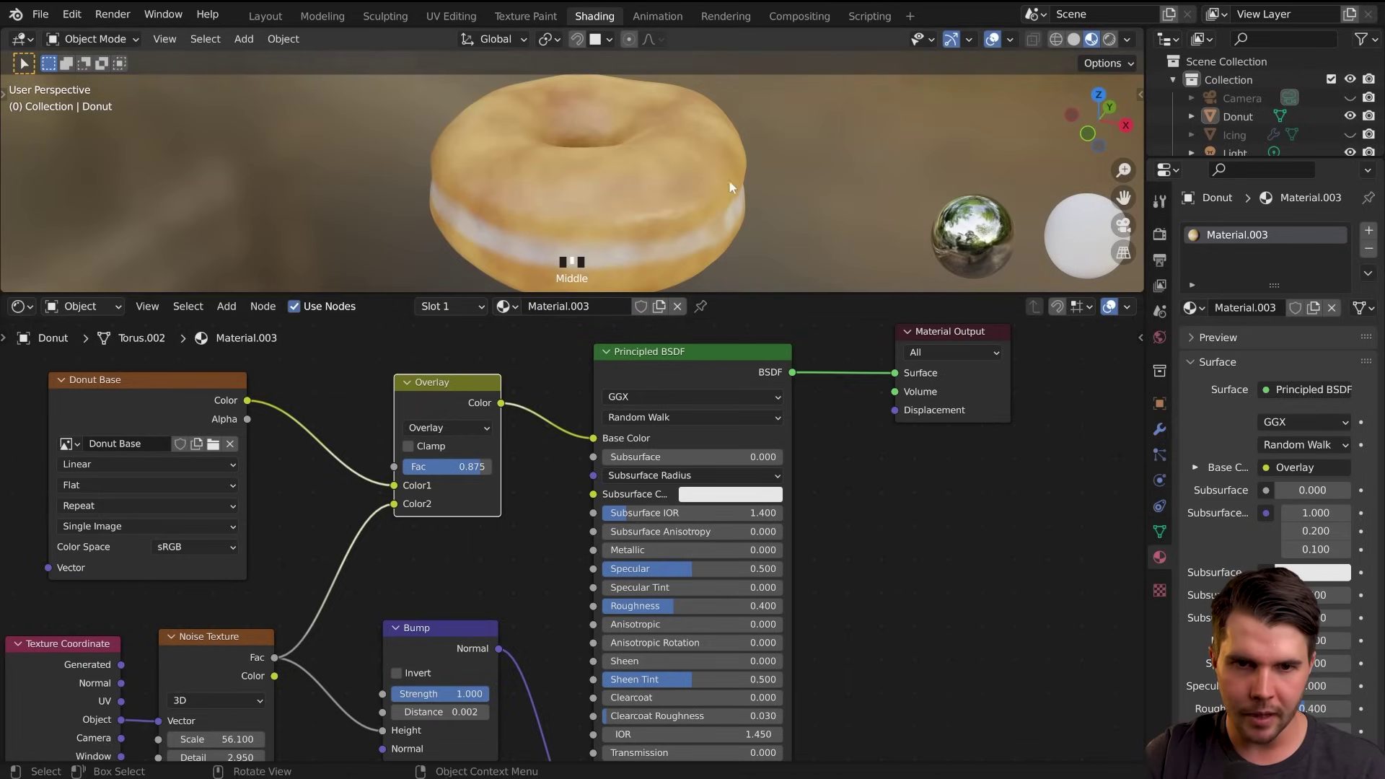
# Set the Noise Texture's scale to 33.630 and its detail to 2.440
pyautogui.moveTo(216, 740); pyautogui.dragTo(534, 570, button='middle')
pyautogui.moveTo(534, 570); pyautogui.dragTo(498, 570)
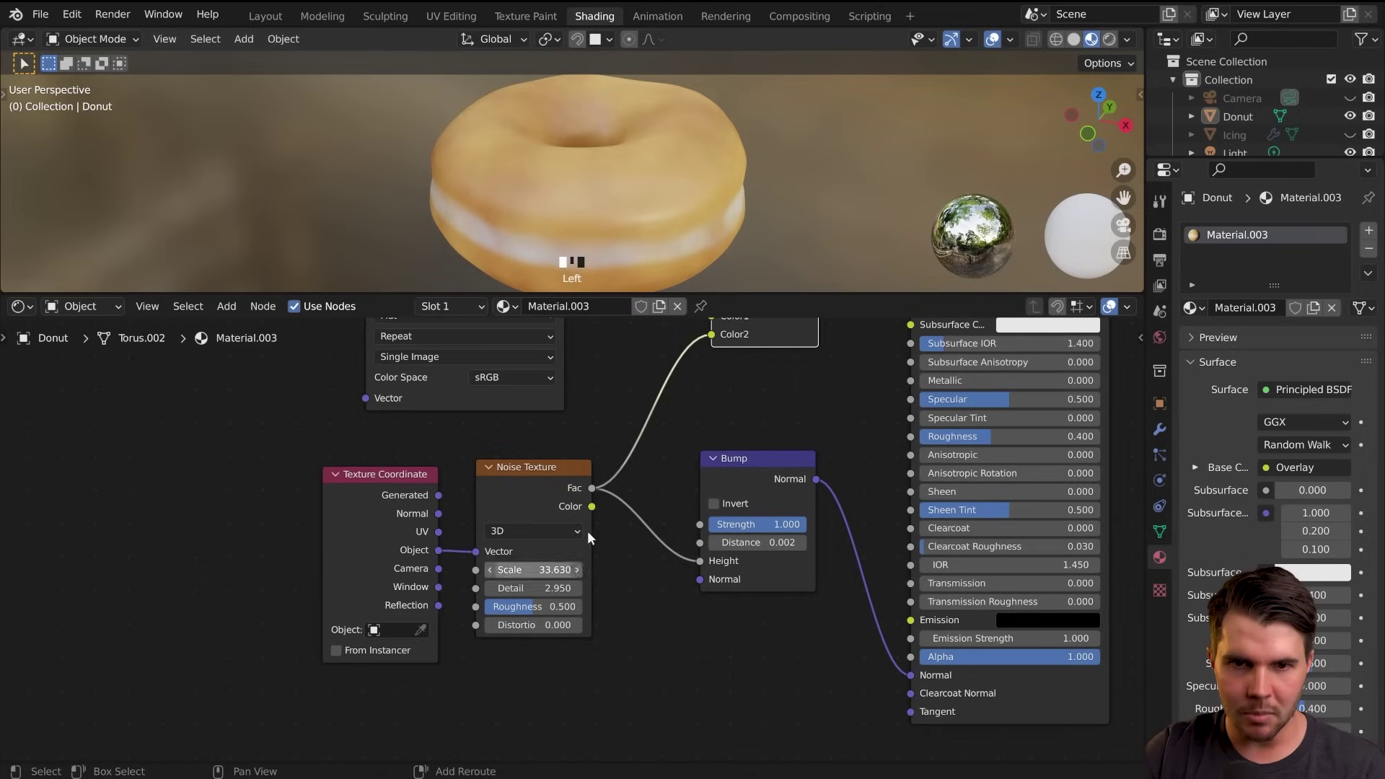
pyautogui.moveTo(750, 181); pyautogui.dragTo(621, 225, button='middle')
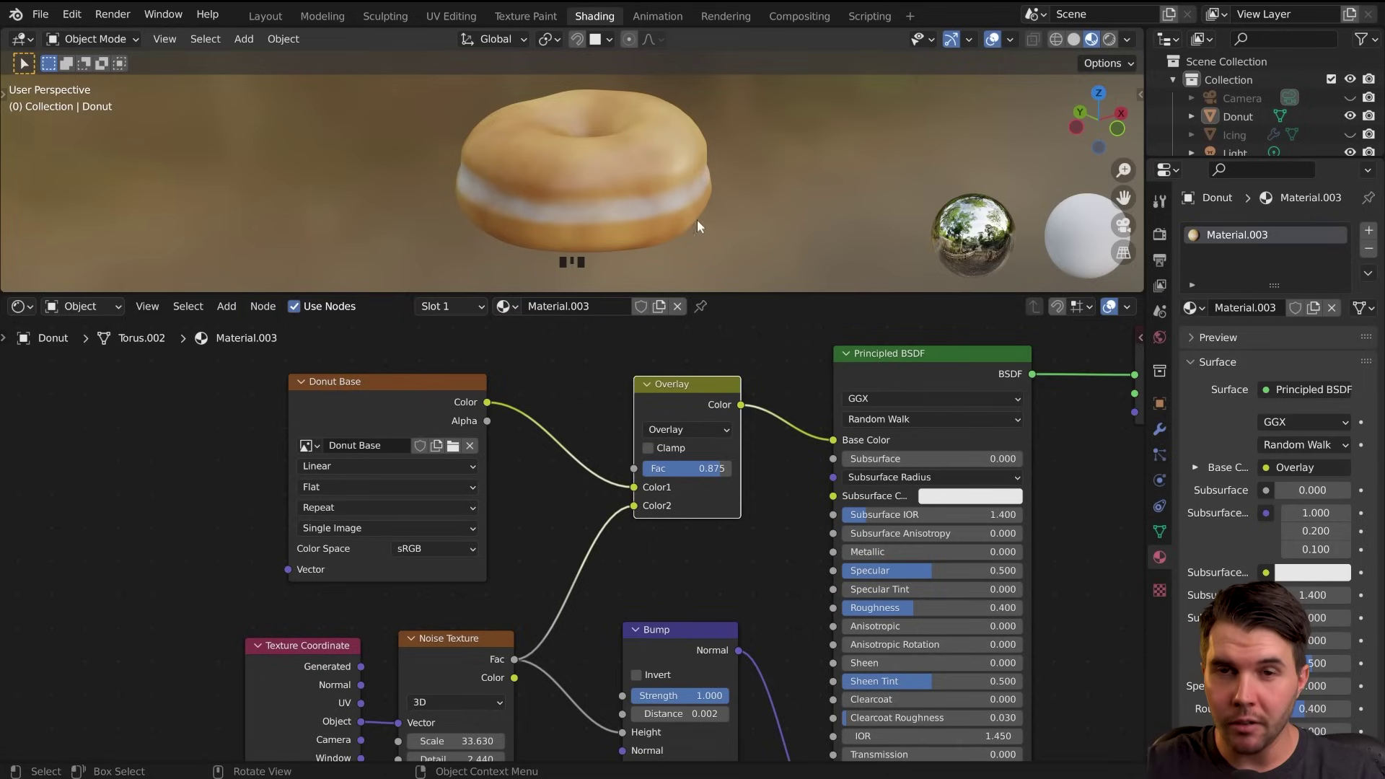
pyautogui.moveTo(697, 225); pyautogui.dragTo(639, 218, button='middle')
# Enlarge the 3D viewport and lower the Overlay node's factor to 0.646
pyautogui.moveTo(661, 293); pyautogui.dragTo(661, 356)
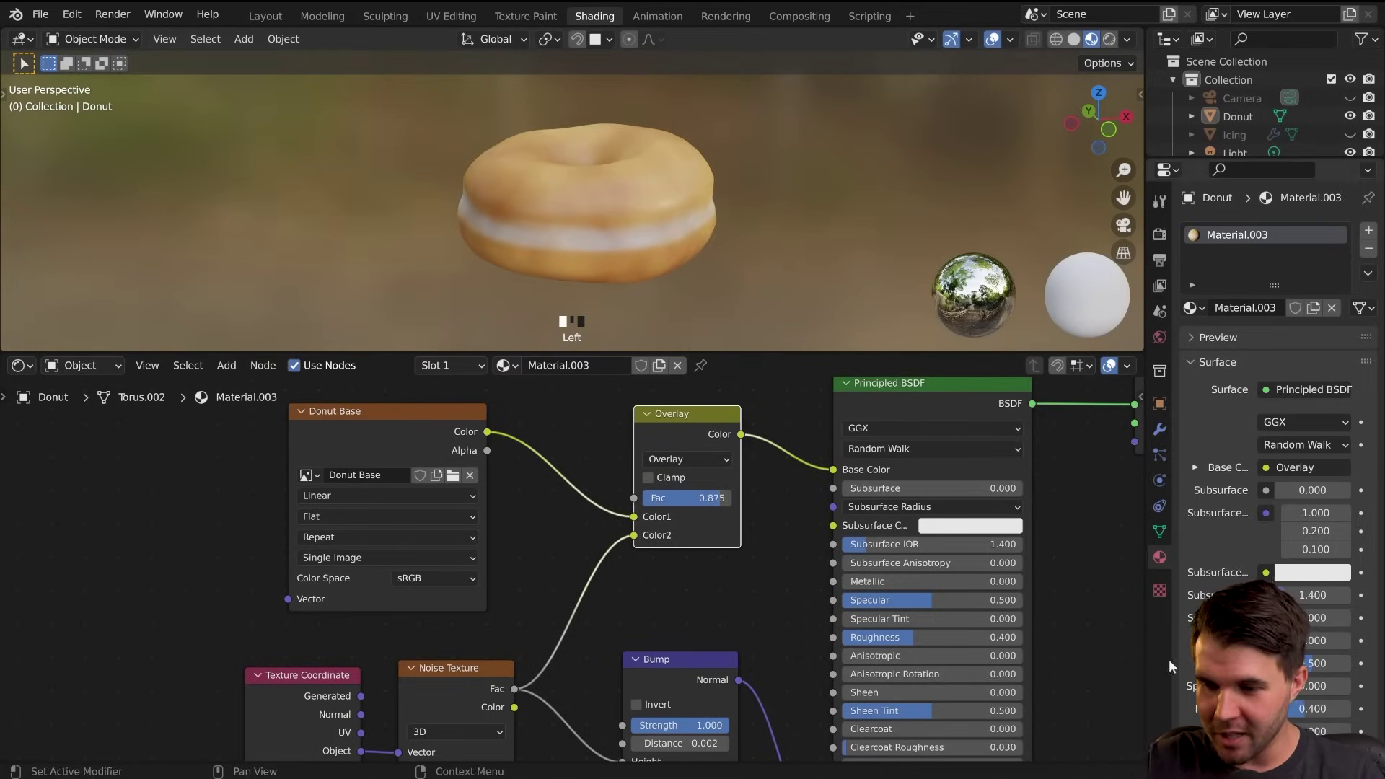
pyautogui.scroll(4, 825, 184)
pyautogui.moveTo(779, 189); pyautogui.dragTo(793, 235, button='middle')
pyautogui.scroll(-3, 754, 206)
pyautogui.moveTo(724, 500); pyautogui.dragTo(718, 497)
pyautogui.moveTo(718, 163); pyautogui.dragTo(653, 184, button='middle')
pyautogui.moveTo(696, 572); pyautogui.dragTo(679, 512, button='middle')
pyautogui.moveTo(693, 439); pyautogui.dragTo(671, 439)
pyautogui.moveTo(716, 250); pyautogui.dragTo(590, 219, button='middle')
pyautogui.scroll(6, 586, 220)
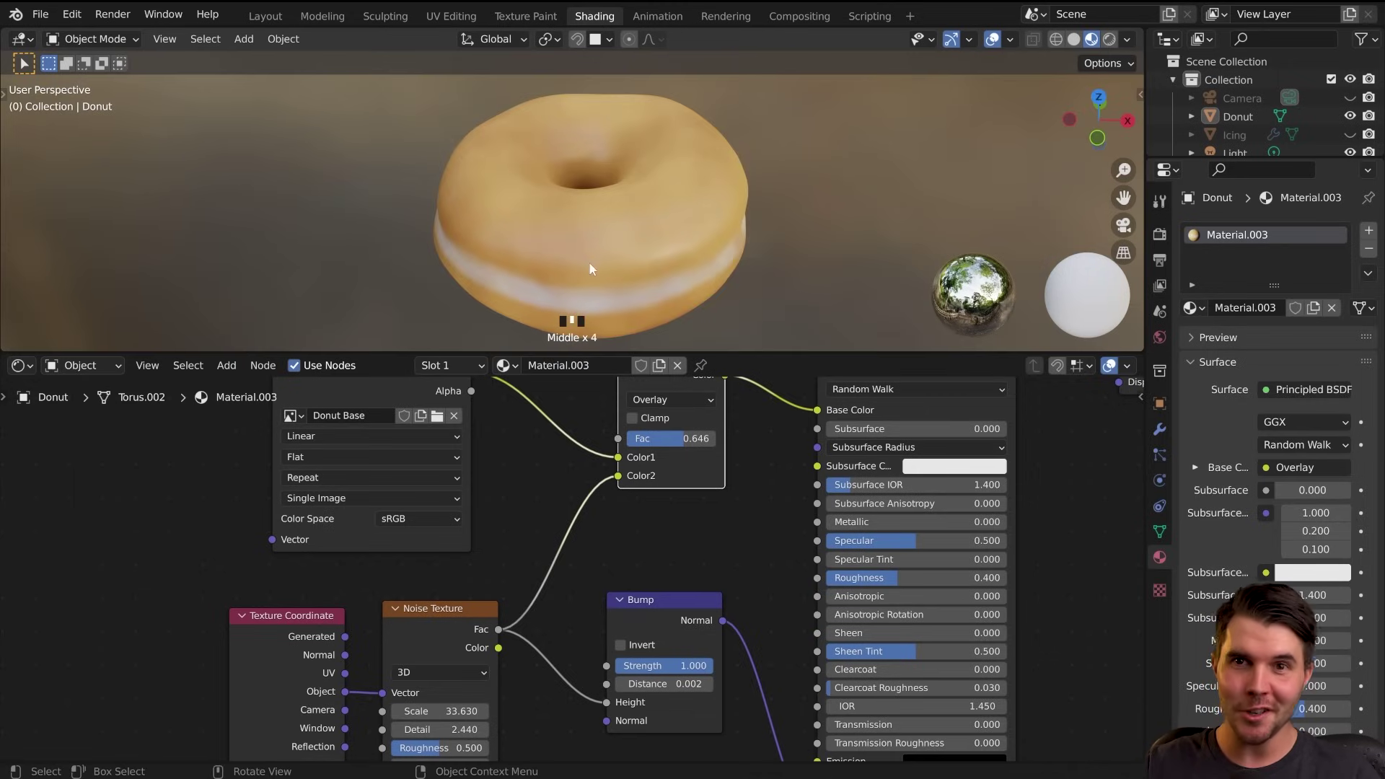
# Switch to PureRef to compare the donut with the reference photos, and return to Blender
pyautogui.hotkey('alt', 'Tab')
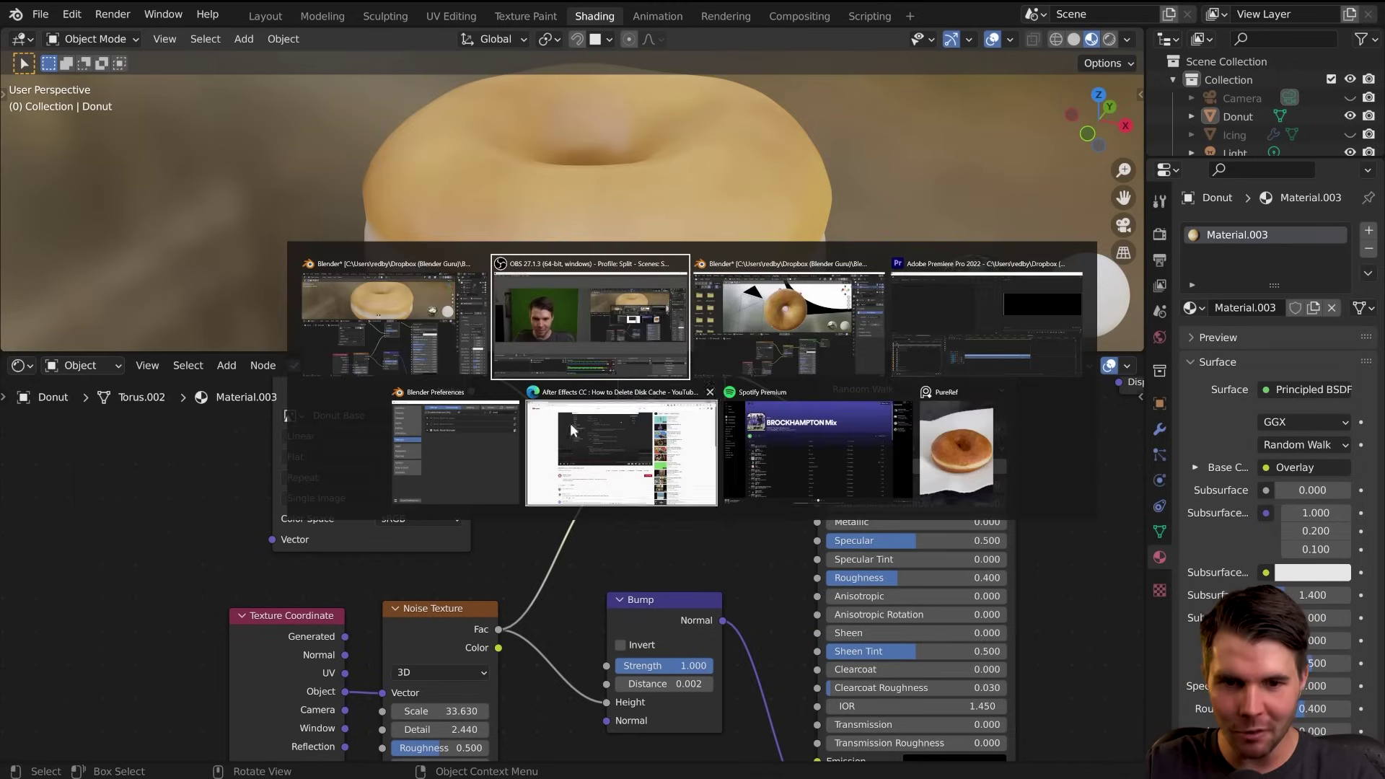
pyautogui.click(989, 426)
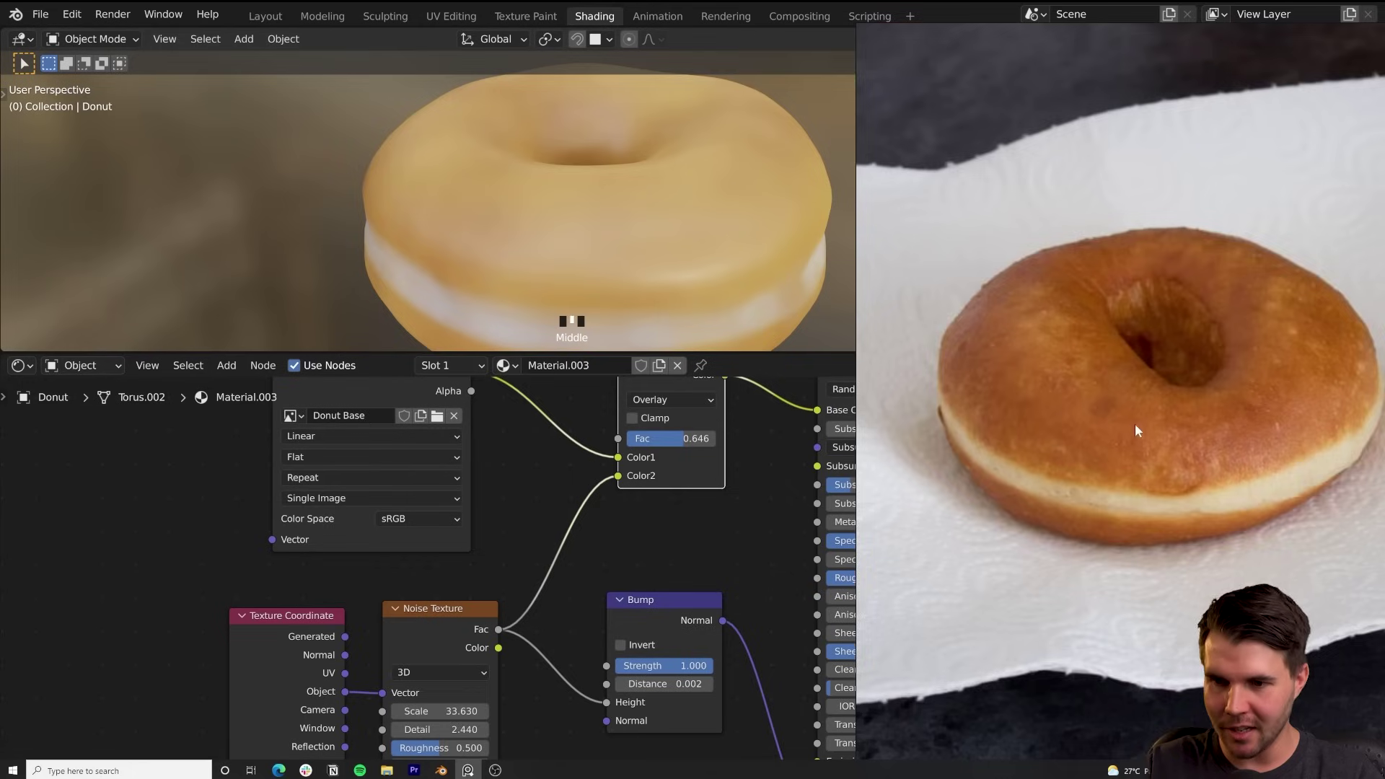
pyautogui.scroll(-2, 1136, 422)
pyautogui.moveTo(1129, 336); pyautogui.dragTo(1095, 479, button='middle')
pyautogui.scroll(-4, 1095, 476)
pyautogui.scroll(2, 1146, 334)
pyautogui.moveTo(1173, 305); pyautogui.dragTo(1137, 365, button='middle')
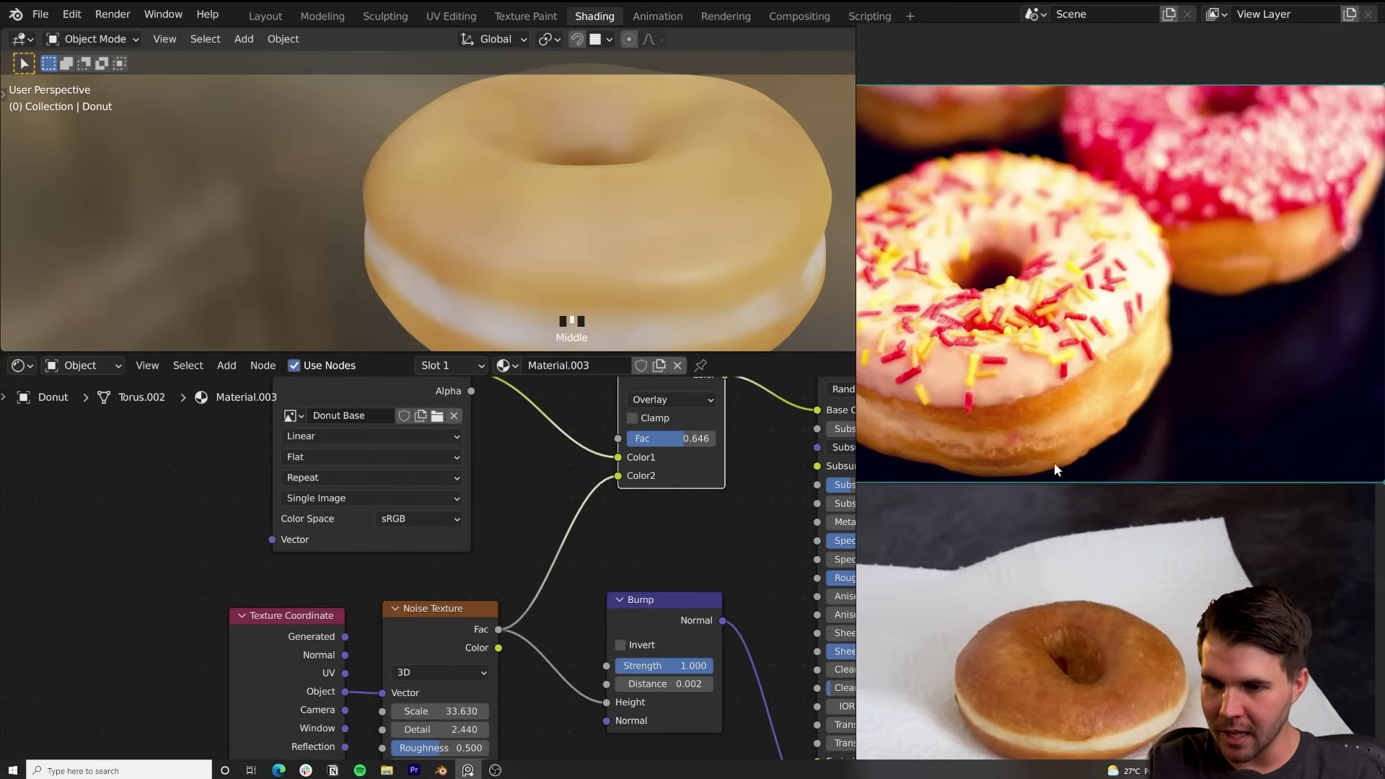
pyautogui.moveTo(1054, 462); pyautogui.dragTo(1166, 310, button='middle')
pyautogui.click(703, 257)
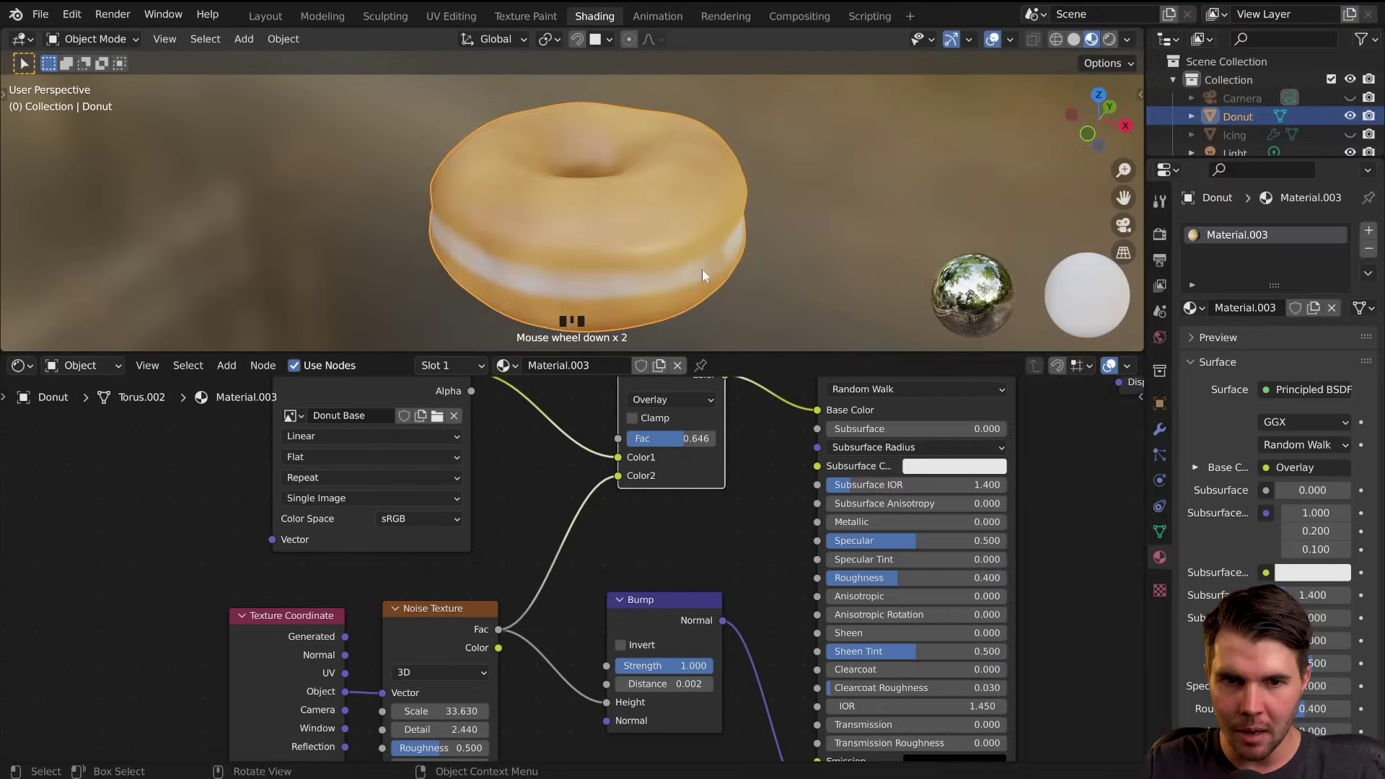
# Slightly reposition the Donut Base, Overlay, Noise Texture and Bump nodes in the donut's material
pyautogui.moveTo(703, 270); pyautogui.dragTo(681, 308, button='middle')
pyautogui.scroll(-1, 710, 521)
pyautogui.scroll(-2, 653, 552)
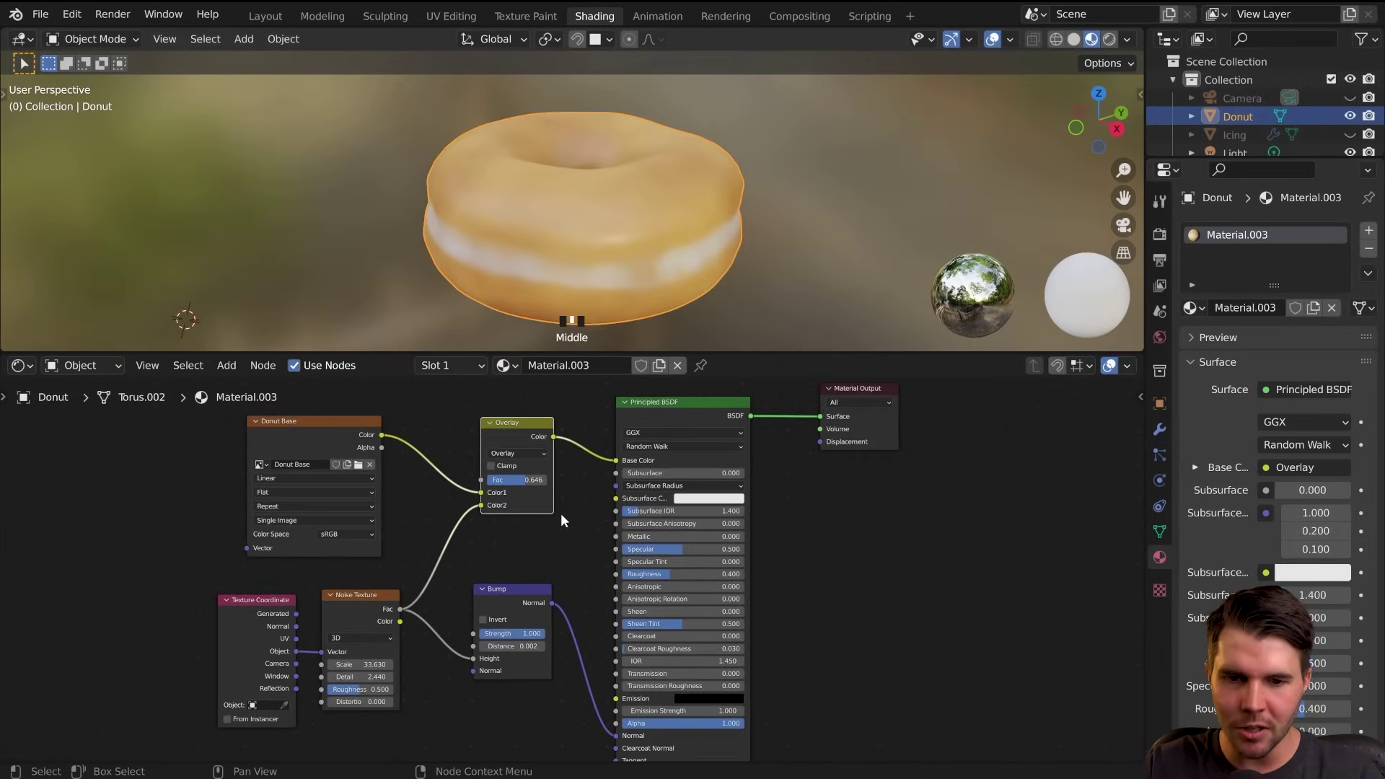
pyautogui.moveTo(554, 538); pyautogui.dragTo(526, 565, button='middle')
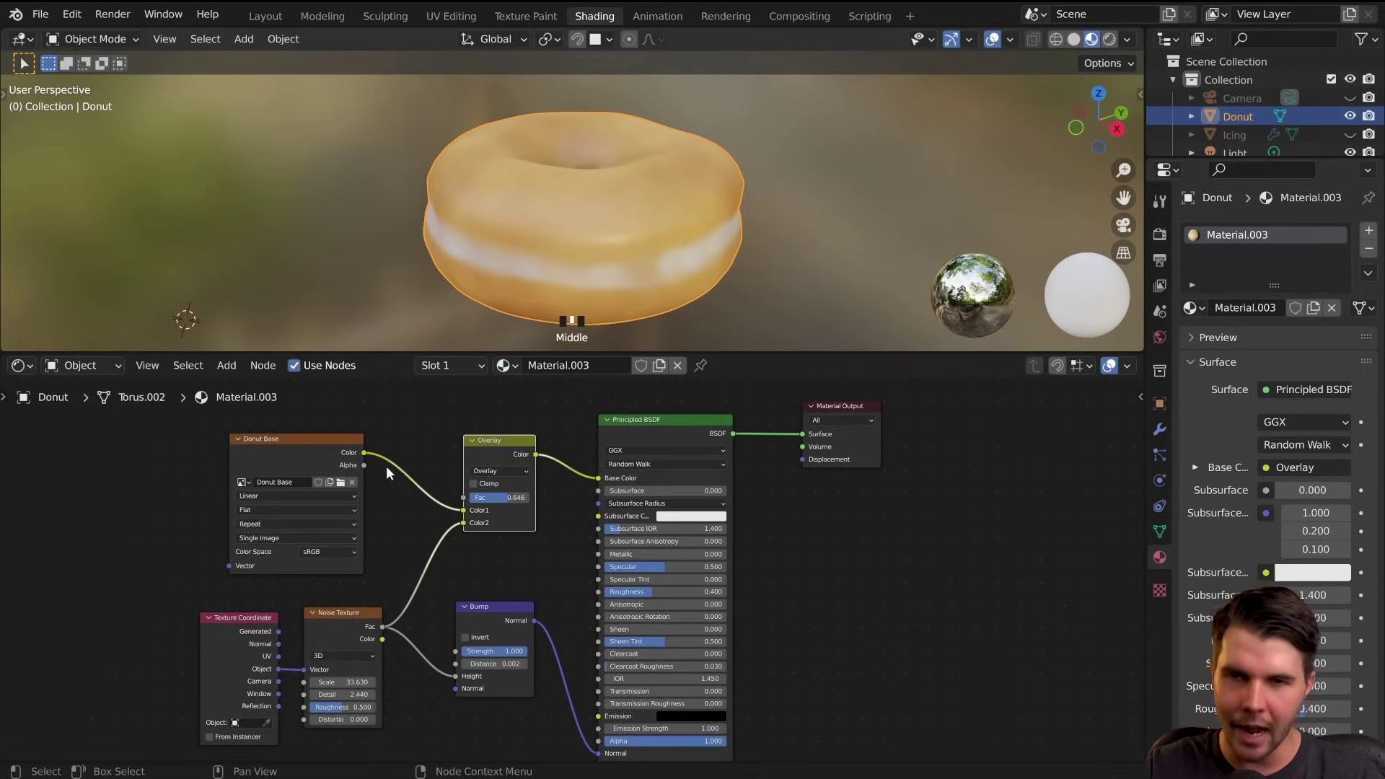
pyautogui.moveTo(416, 485); pyautogui.dragTo(422, 451, button='middle')
pyautogui.moveTo(298, 405)
pyautogui.mouseDown()
pyautogui.moveTo(286, 419)
pyautogui.moveTo(301, 410)
pyautogui.mouseUp()
pyautogui.moveTo(495, 424); pyautogui.dragTo(498, 430)
pyautogui.click(340, 578)
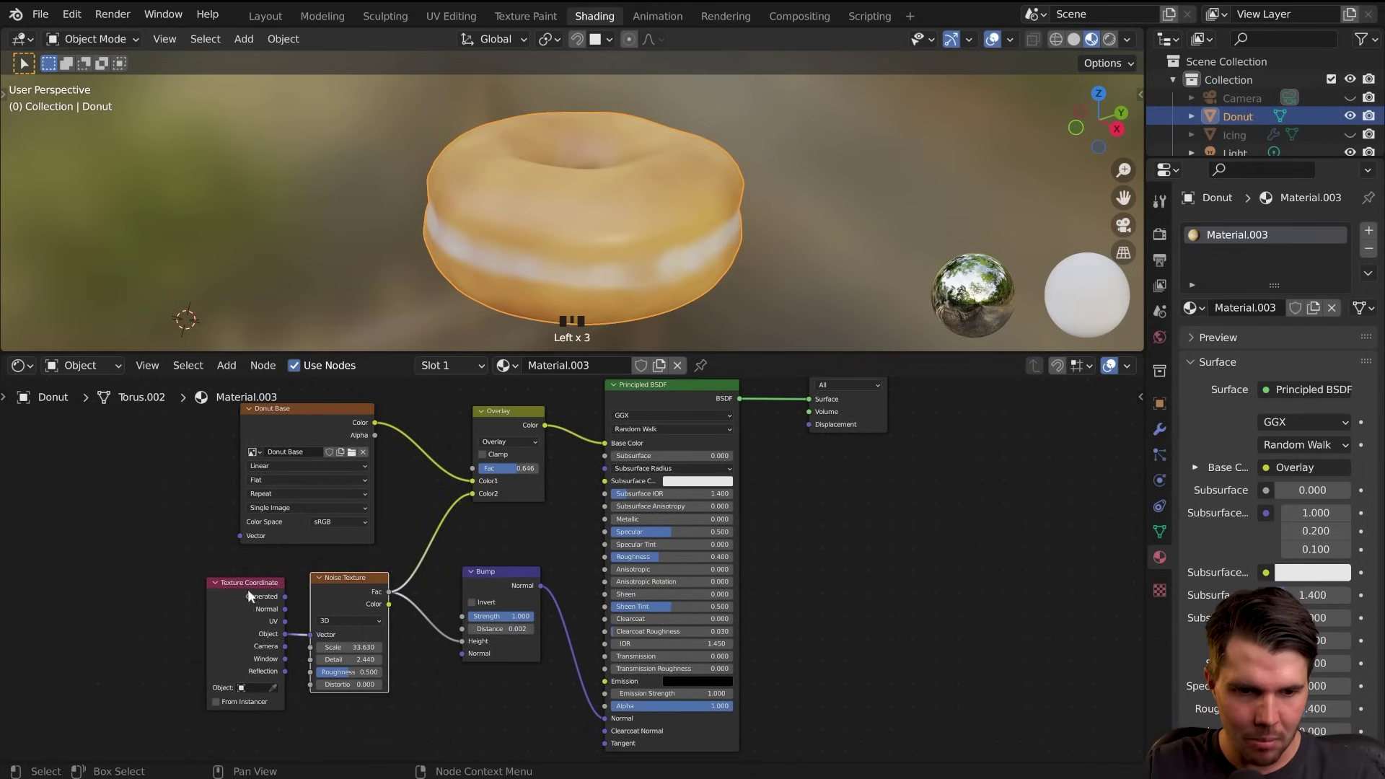
pyautogui.click(248, 586)
pyautogui.moveTo(339, 590); pyautogui.dragTo(336, 592)
pyautogui.click(505, 429)
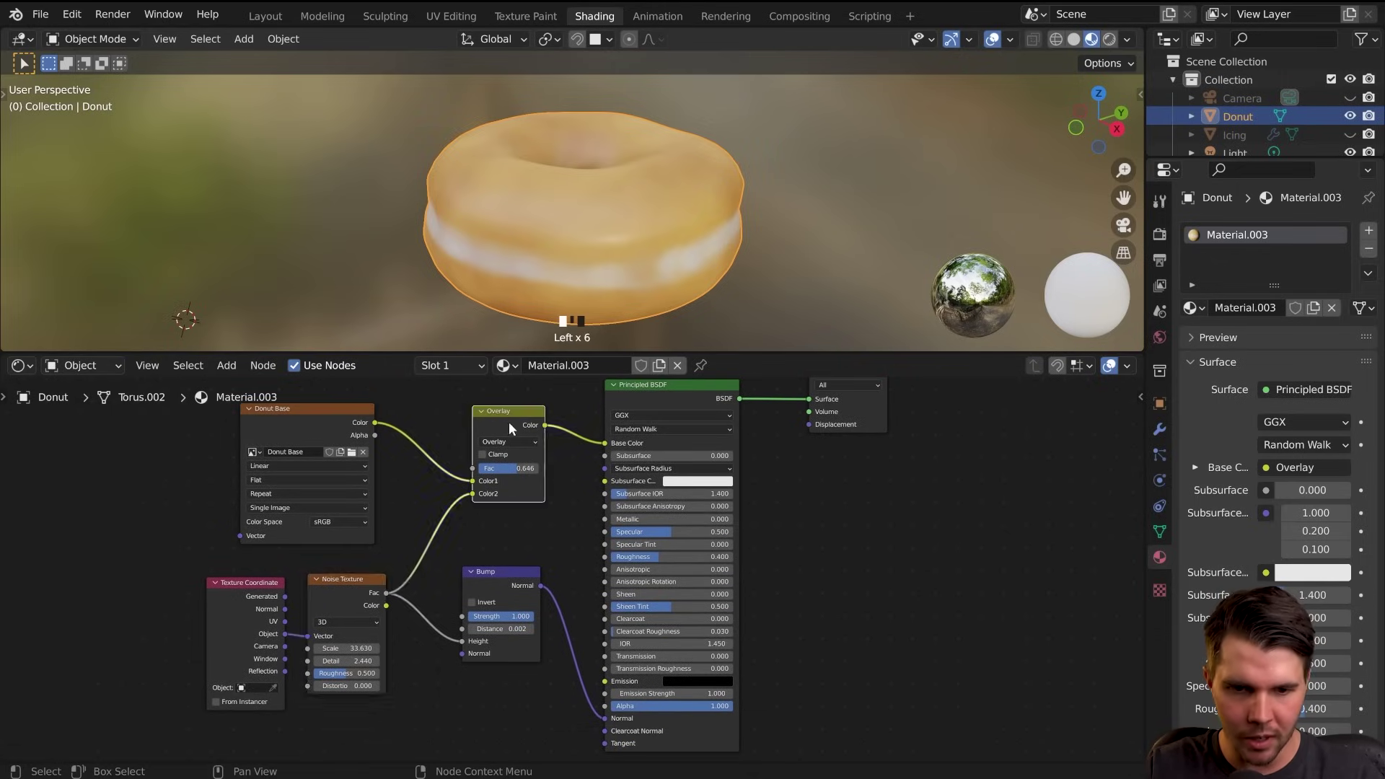
pyautogui.click(636, 389)
pyautogui.moveTo(357, 594); pyautogui.dragTo(371, 595)
pyautogui.moveTo(474, 580); pyautogui.dragTo(466, 586)
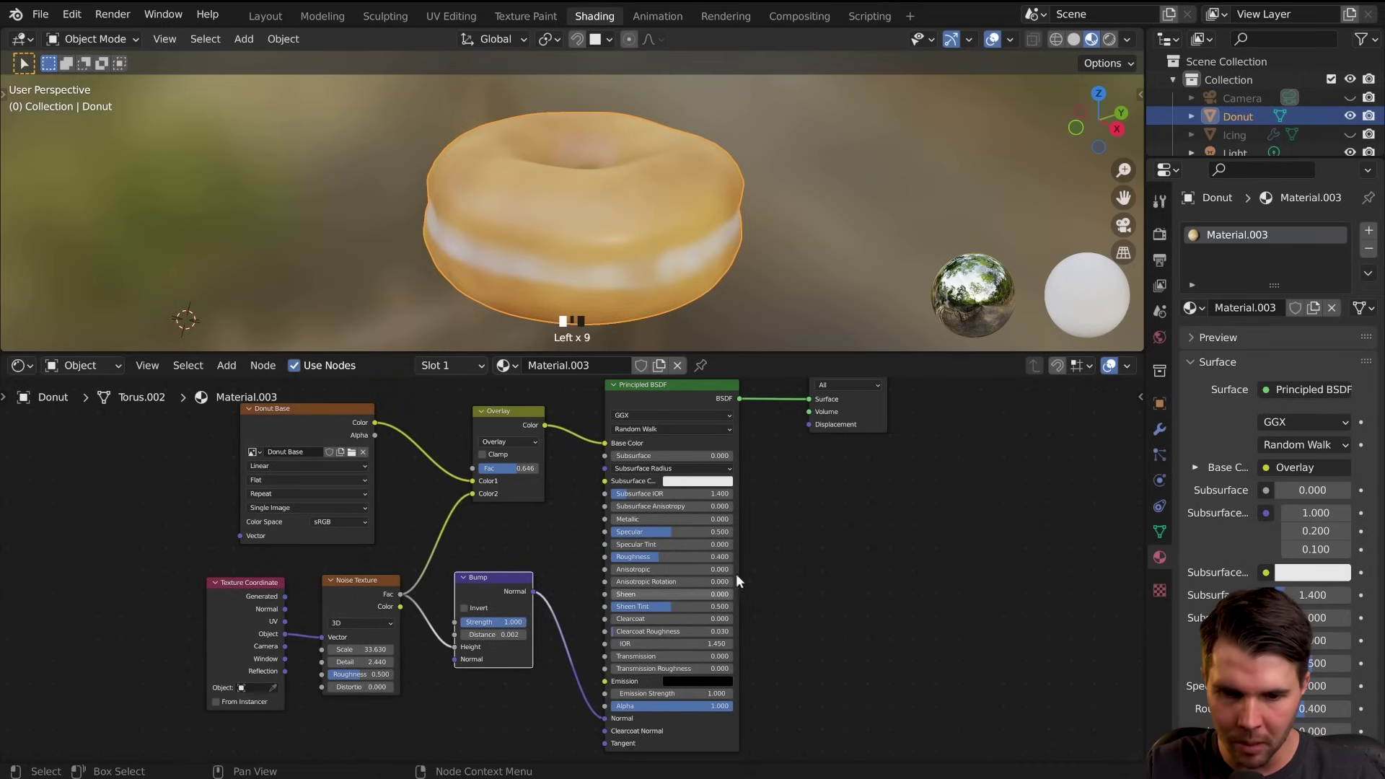
# Compare the donut's shine with the Principled BSDF's roughness at 0.241 and 0.500, and set it back to 0.400
pyautogui.moveTo(705, 450); pyautogui.dragTo(685, 533, button='middle')
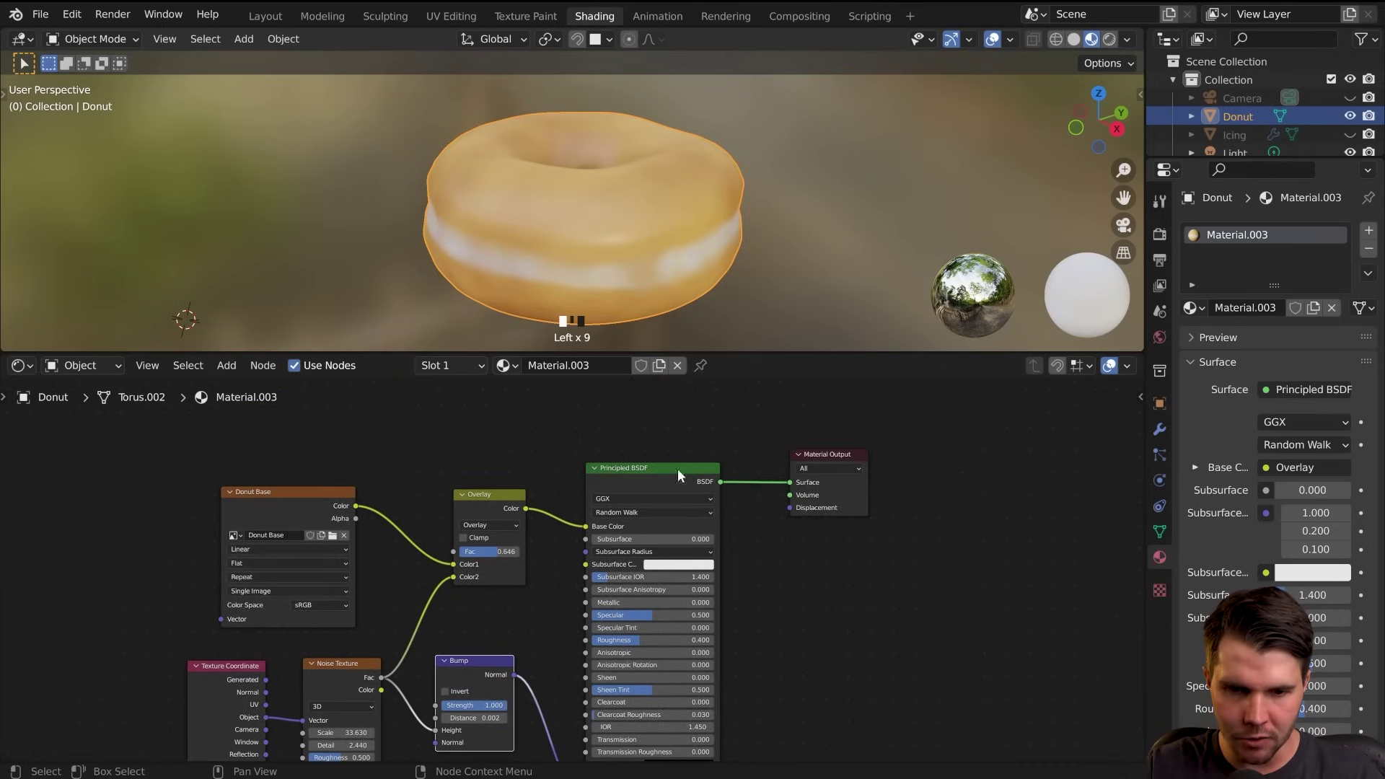
pyautogui.moveTo(677, 469); pyautogui.dragTo(679, 467)
pyautogui.moveTo(691, 551); pyautogui.dragTo(697, 480, button='middle')
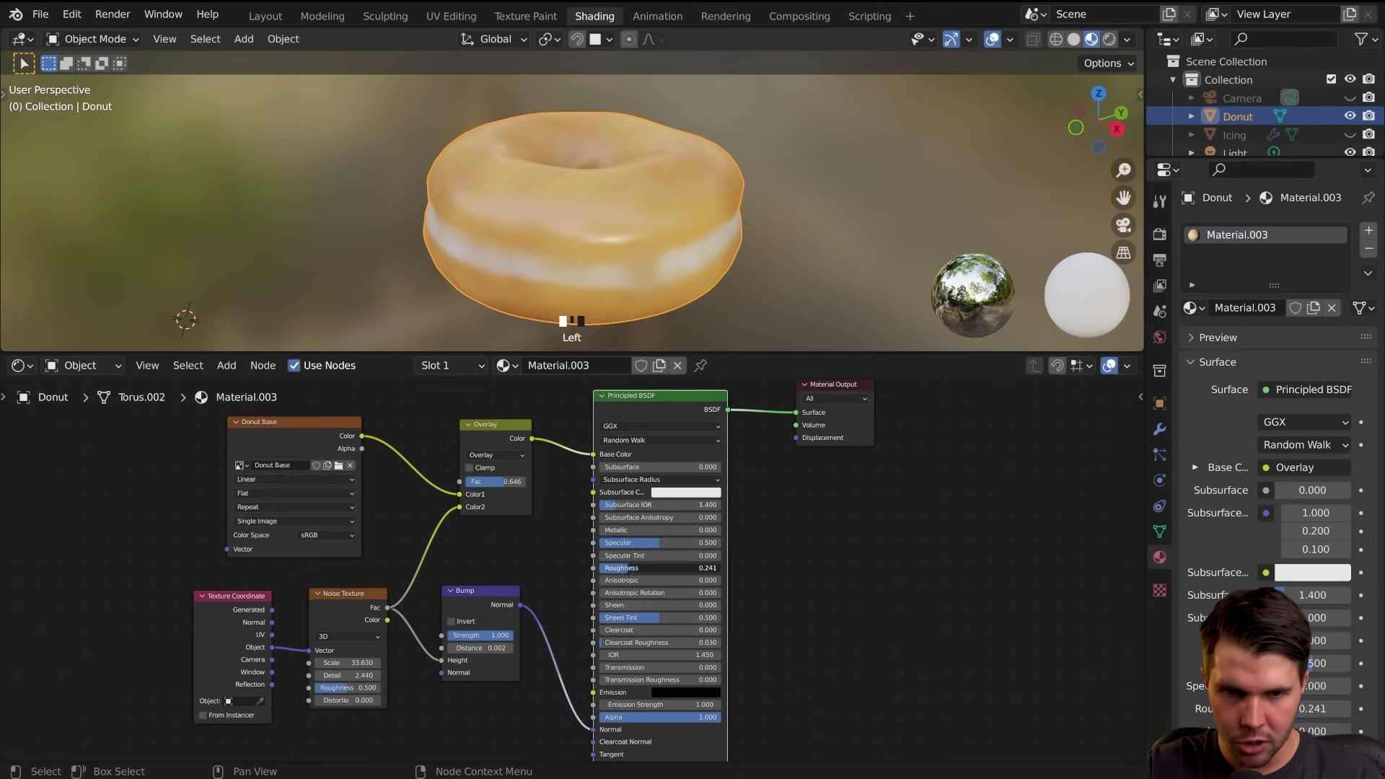
pyautogui.keyDown('ctrl'); pyautogui.moveTo(642, 568); pyautogui.dragTo(650, 561); pyautogui.keyUp('ctrl')
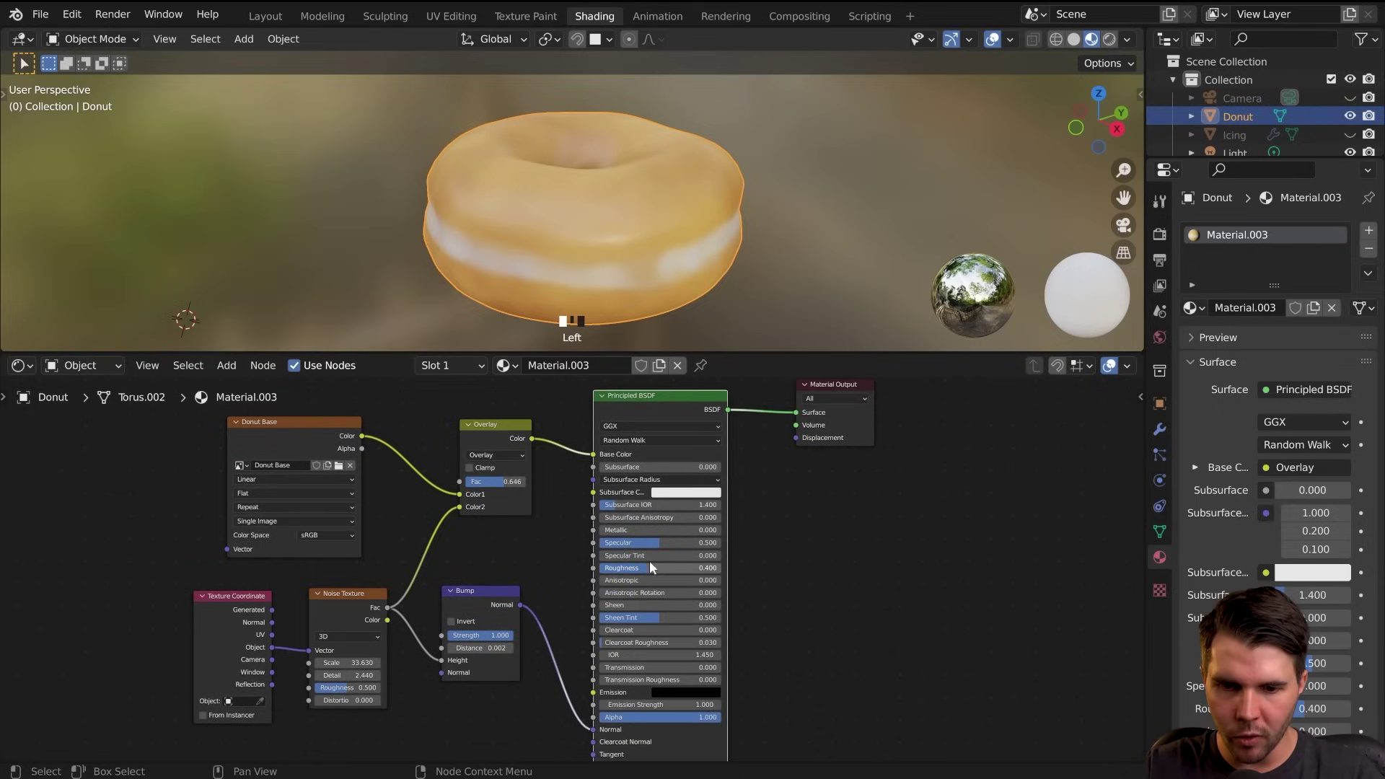
pyautogui.moveTo(577, 189); pyautogui.dragTo(581, 196, button='middle')
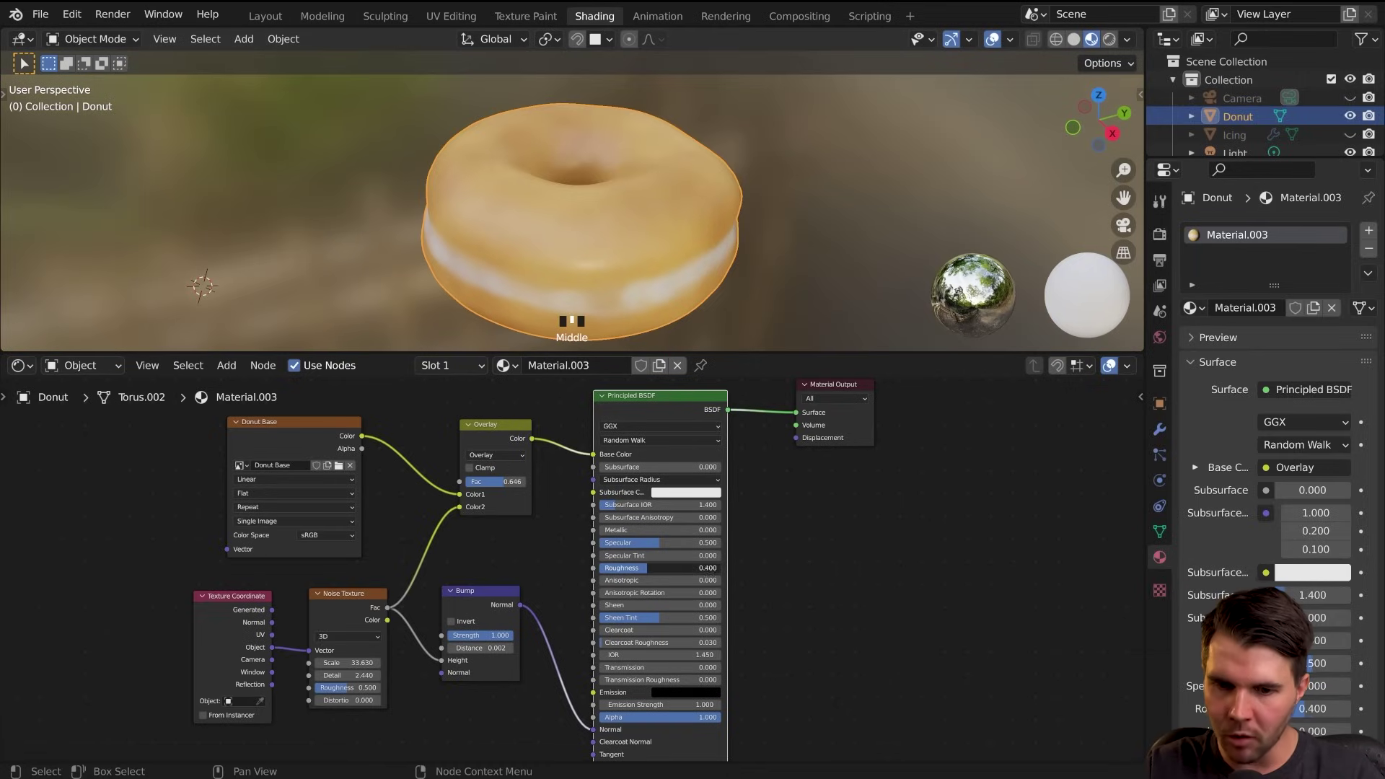
pyautogui.keyDown('ctrl'); pyautogui.moveTo(658, 567); pyautogui.dragTo(671, 567); pyautogui.keyUp('ctrl')
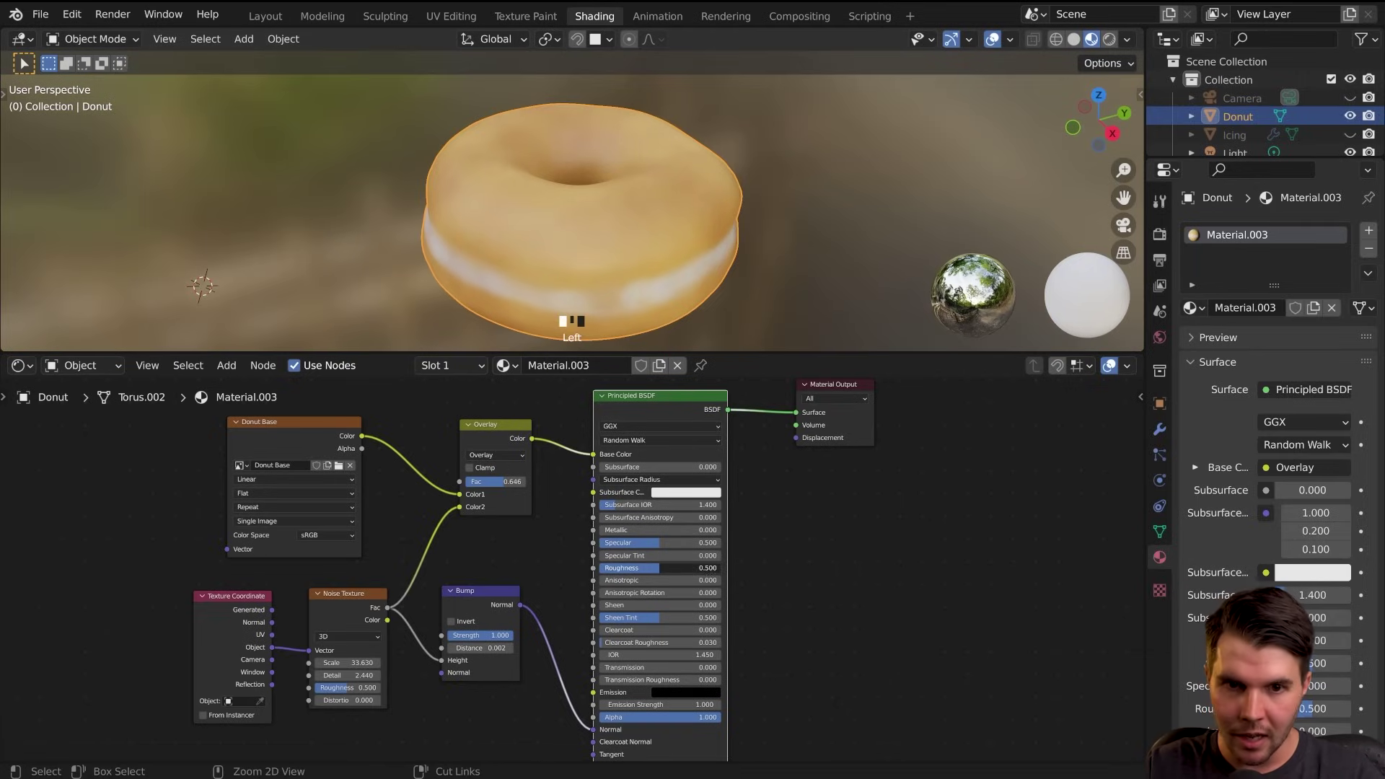
pyautogui.moveTo(639, 248); pyautogui.dragTo(653, 288, button='middle')
pyautogui.keyDown('ctrl'); pyautogui.moveTo(666, 568); pyautogui.dragTo(653, 568); pyautogui.keyUp('ctrl')
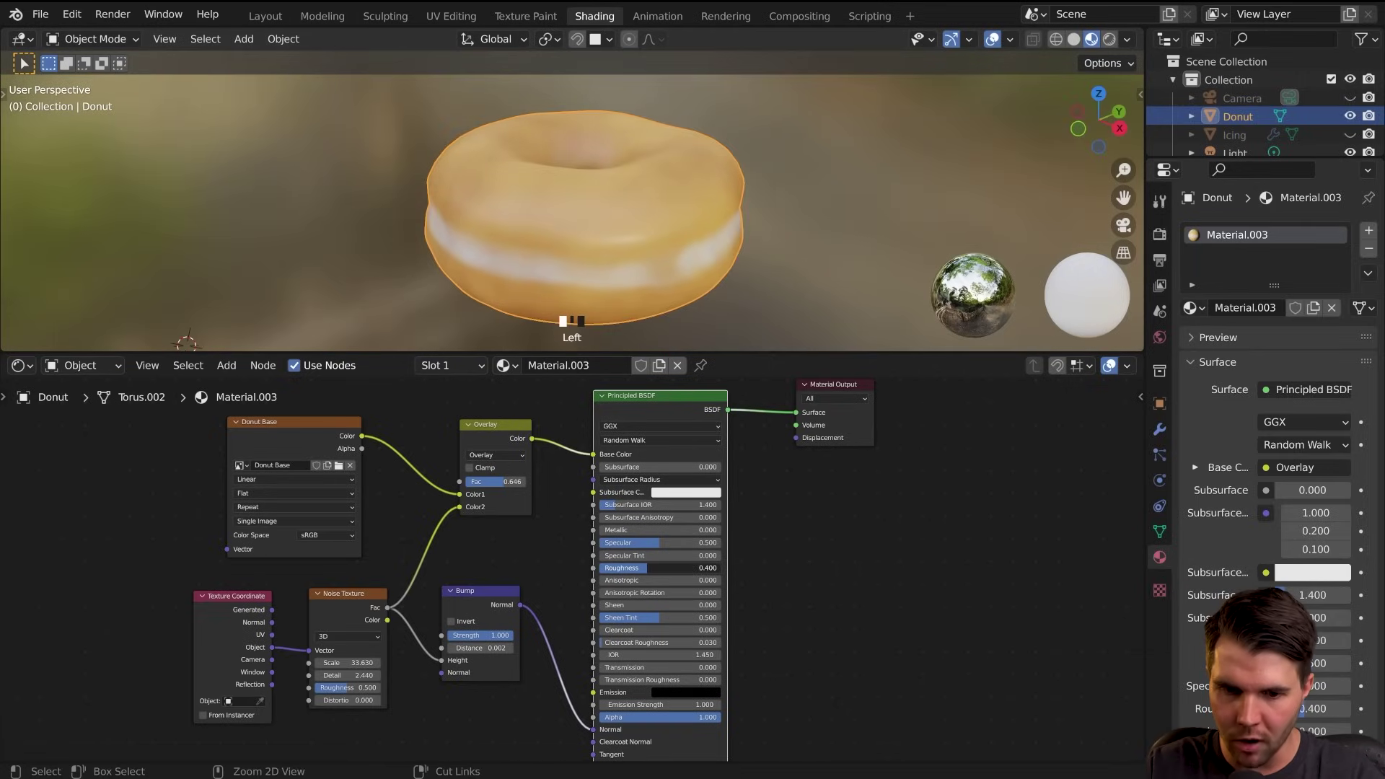
# Connect the Noise Texture's Fac output to the Principled BSDF's Roughness input and inspect the donut's surface
pyautogui.moveTo(388, 608); pyautogui.dragTo(593, 568)
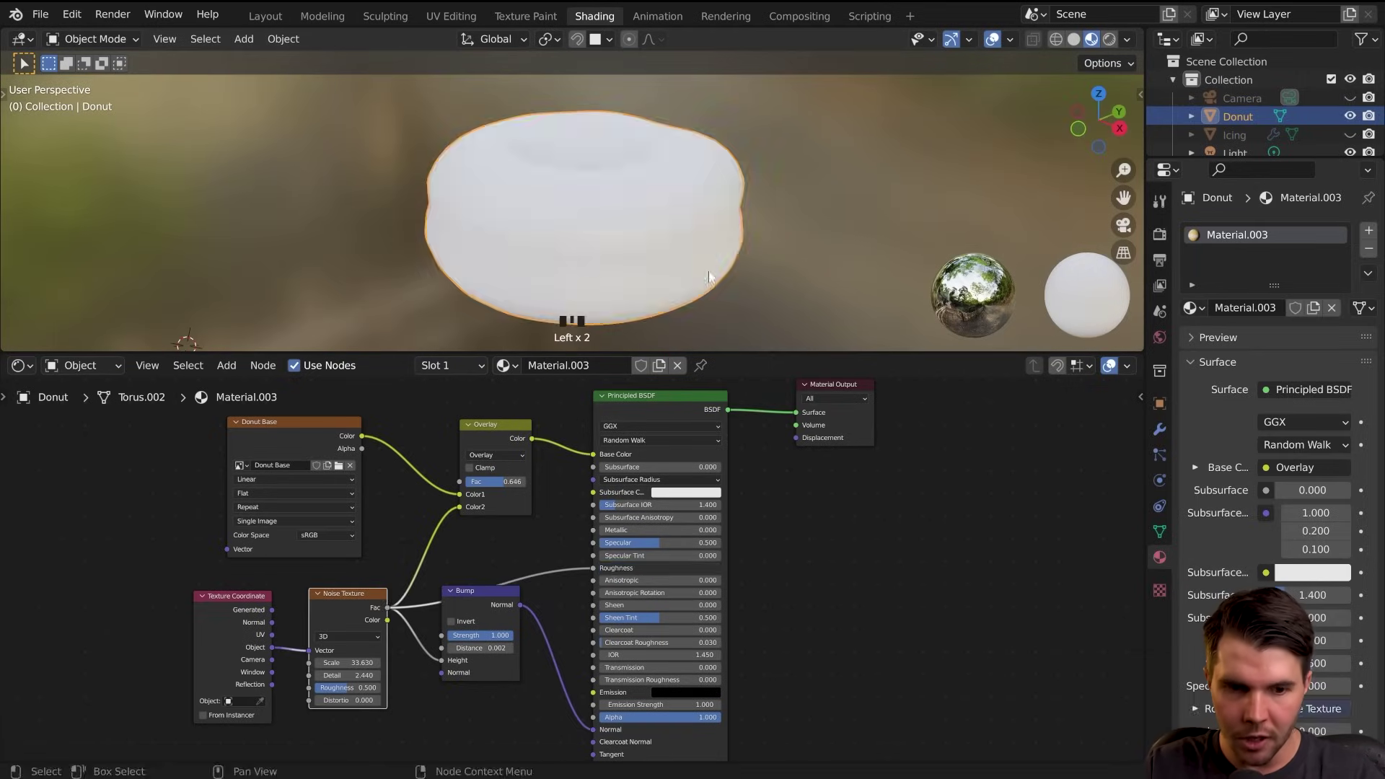
pyautogui.moveTo(708, 277); pyautogui.dragTo(714, 207, button='middle')
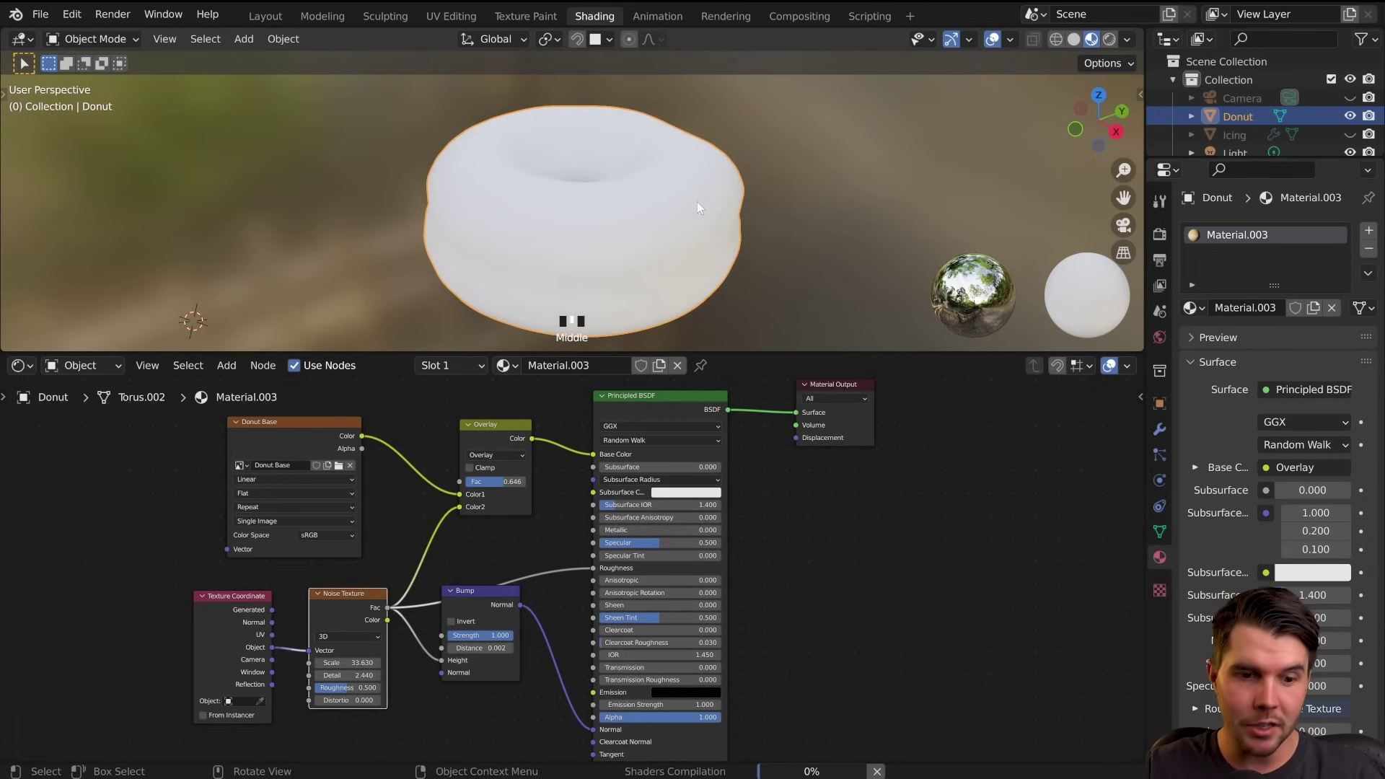
pyautogui.scroll(-3, 656, 219)
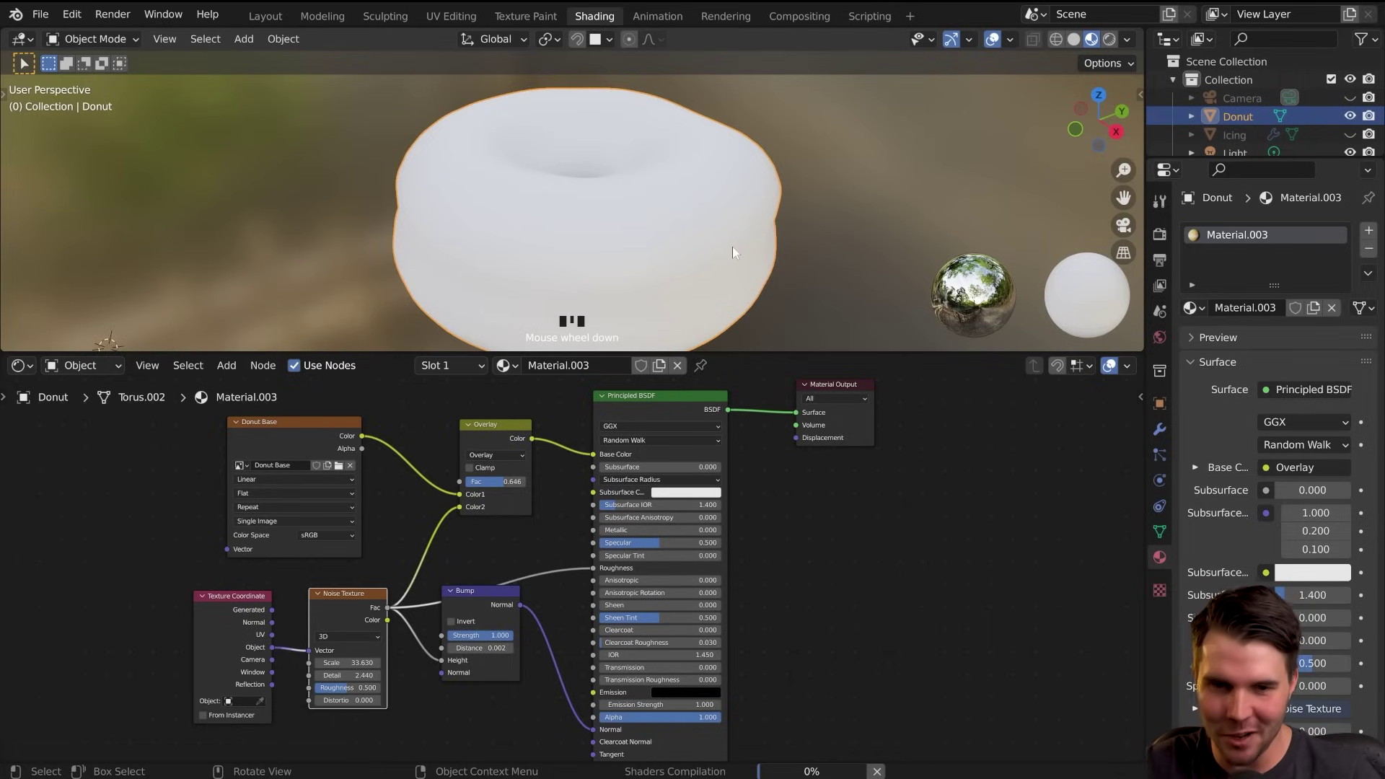
pyautogui.moveTo(726, 240); pyautogui.dragTo(646, 147, button='middle')
pyautogui.scroll(-2, 647, 147)
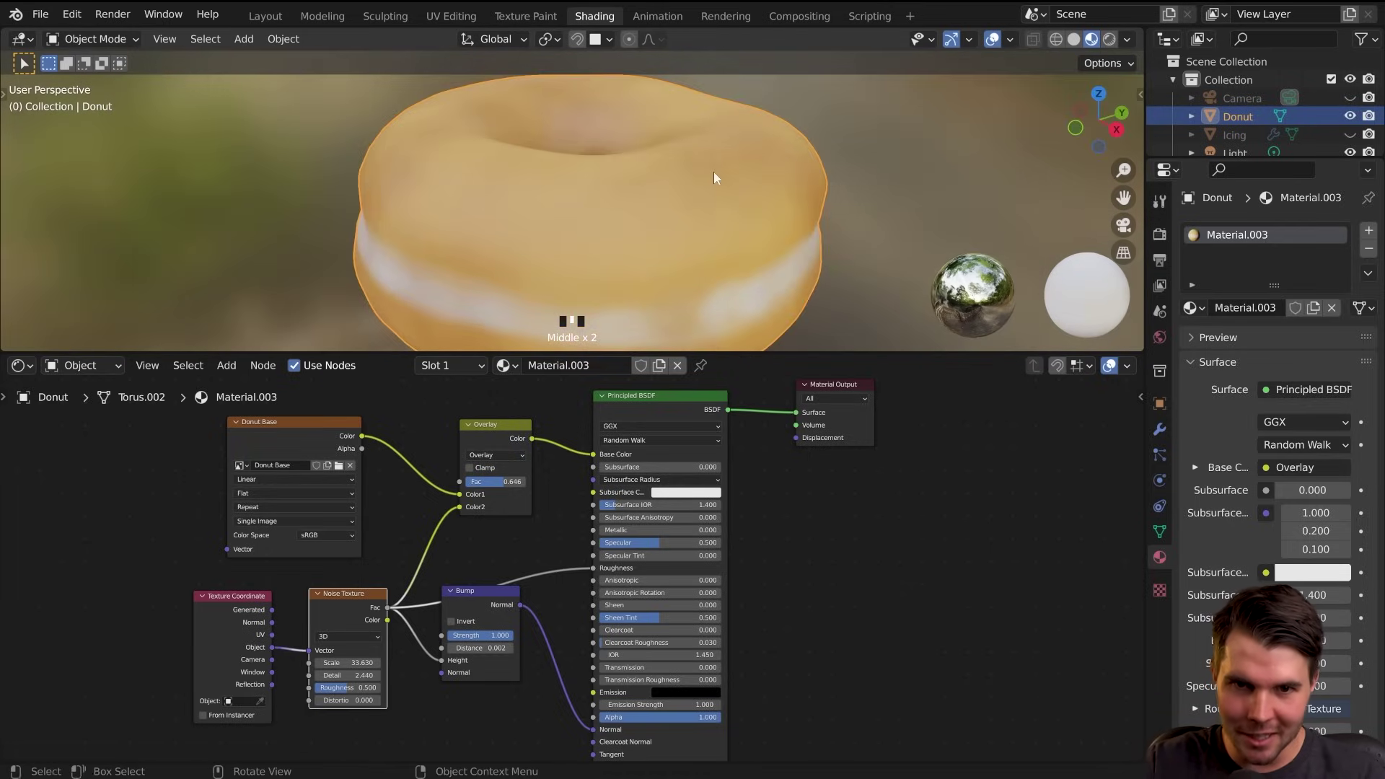
# Insert a ColorRamp node between the Noise Texture's Fac output and the Principled BSDF's Roughness input
pyautogui.moveTo(651, 195); pyautogui.dragTo(776, 229, button='middle')
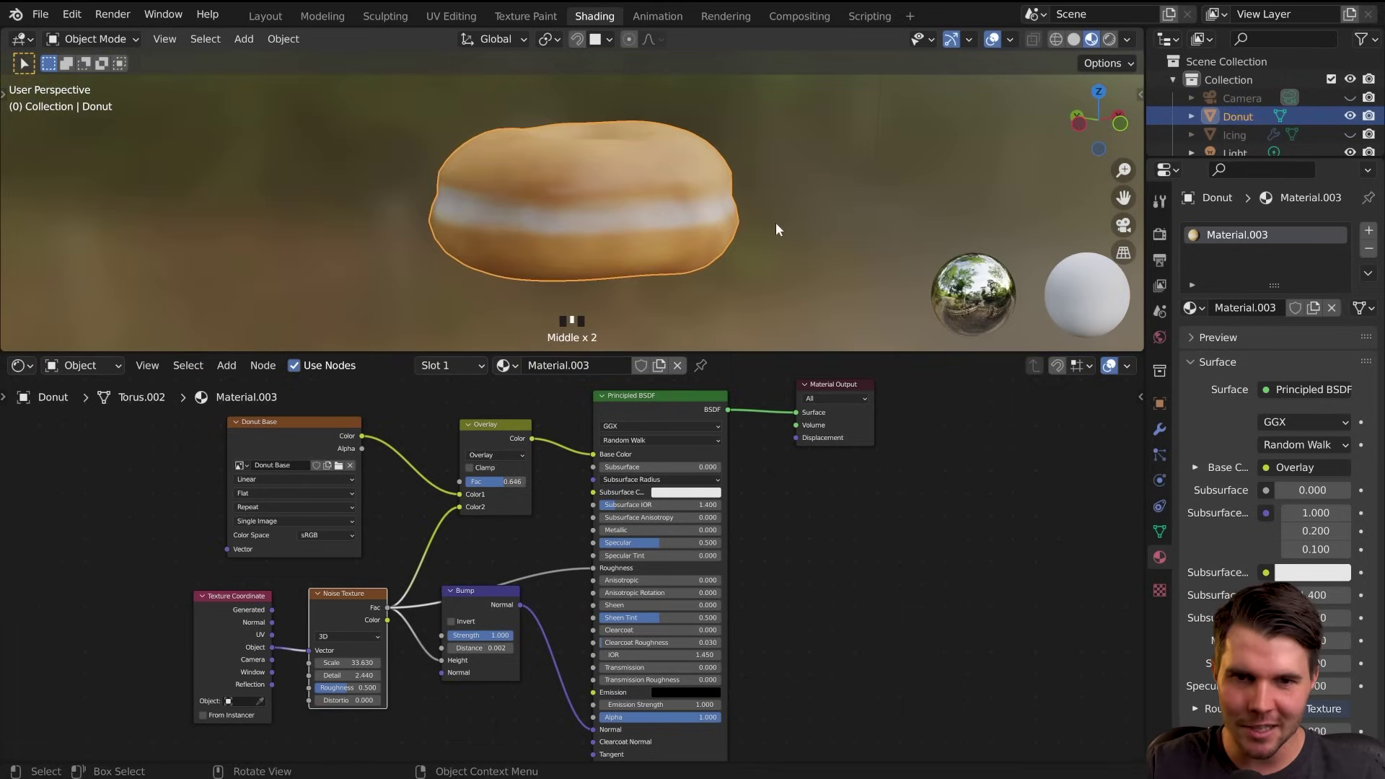
pyautogui.scroll(2, 649, 206)
pyautogui.moveTo(647, 204); pyautogui.dragTo(366, 219, button='middle')
pyautogui.scroll(-3, 505, 207)
pyautogui.moveTo(603, 200); pyautogui.dragTo(527, 211, button='middle')
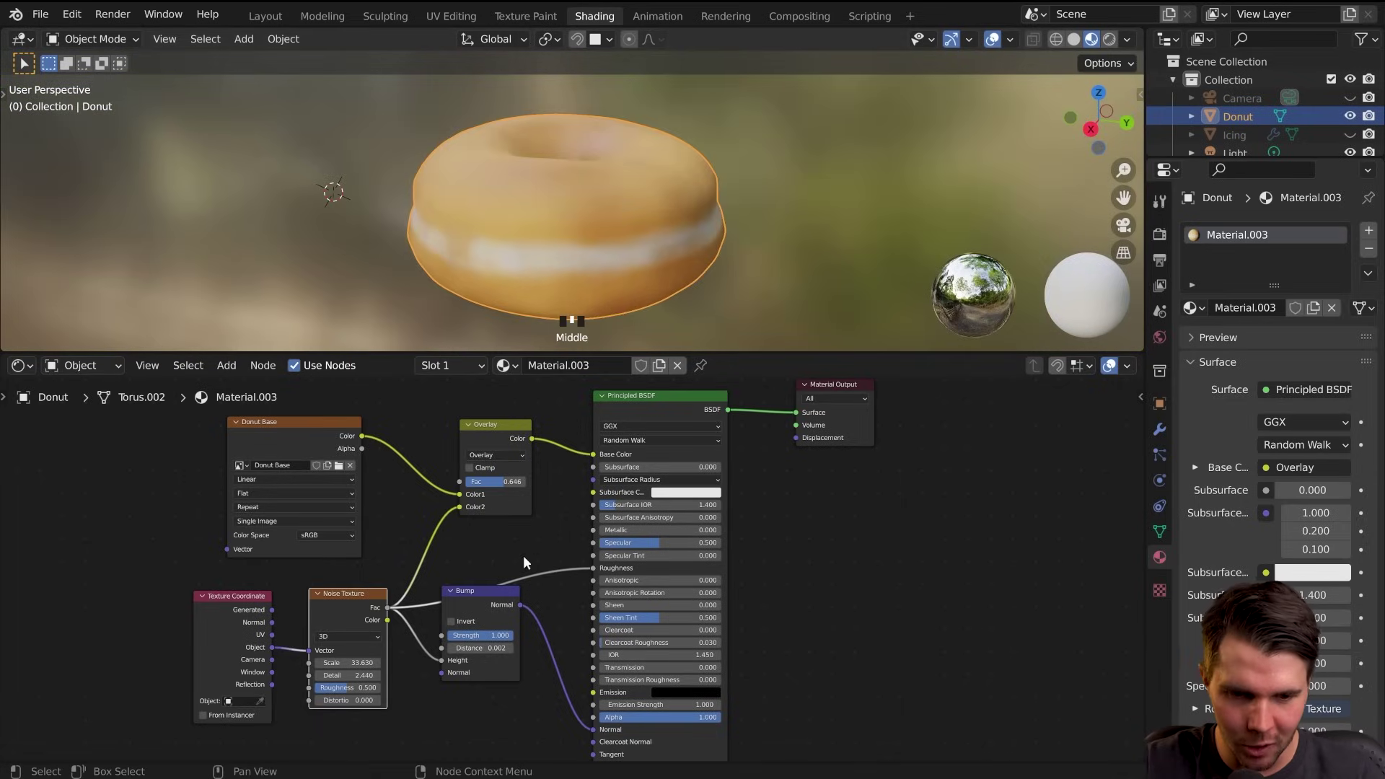
pyautogui.hotkey('shift', 'a')
pyautogui.moveTo(491, 590)
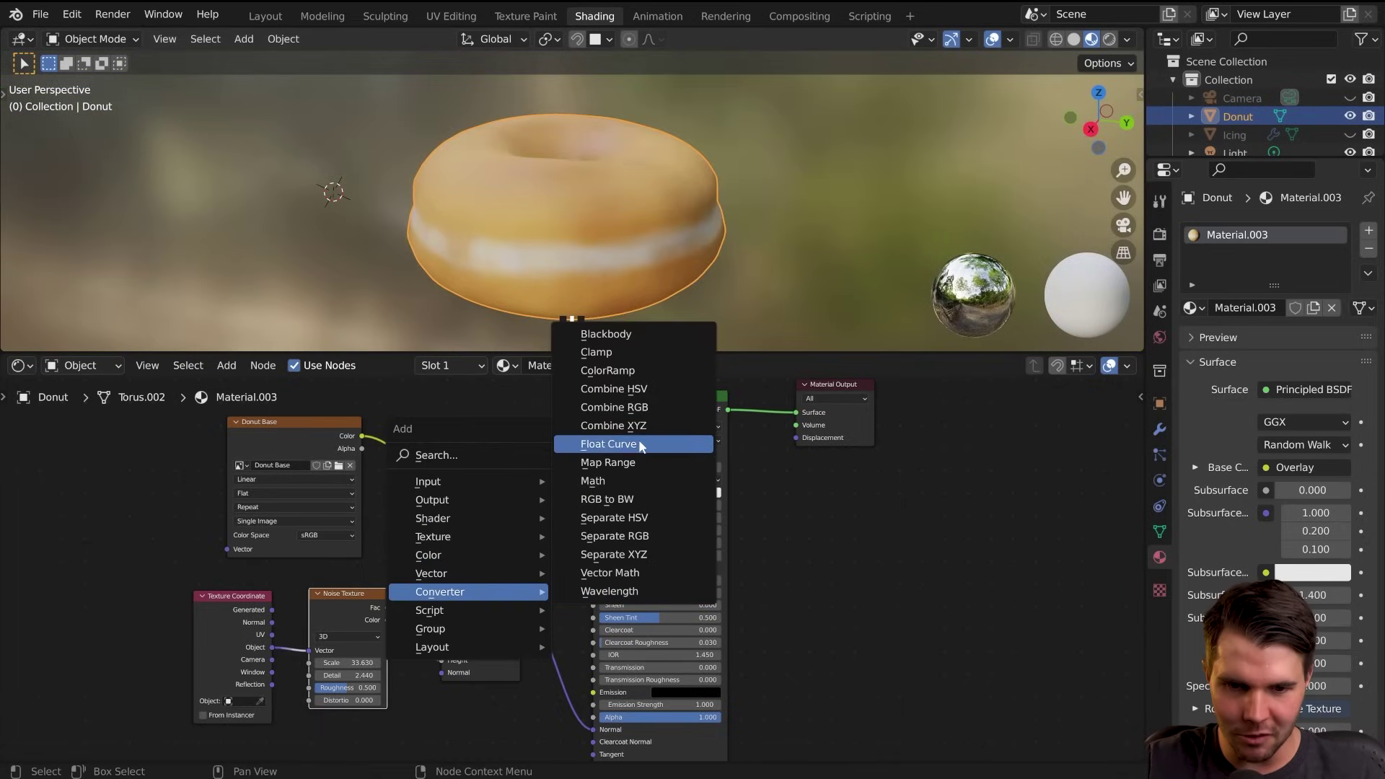
pyautogui.click(607, 370)
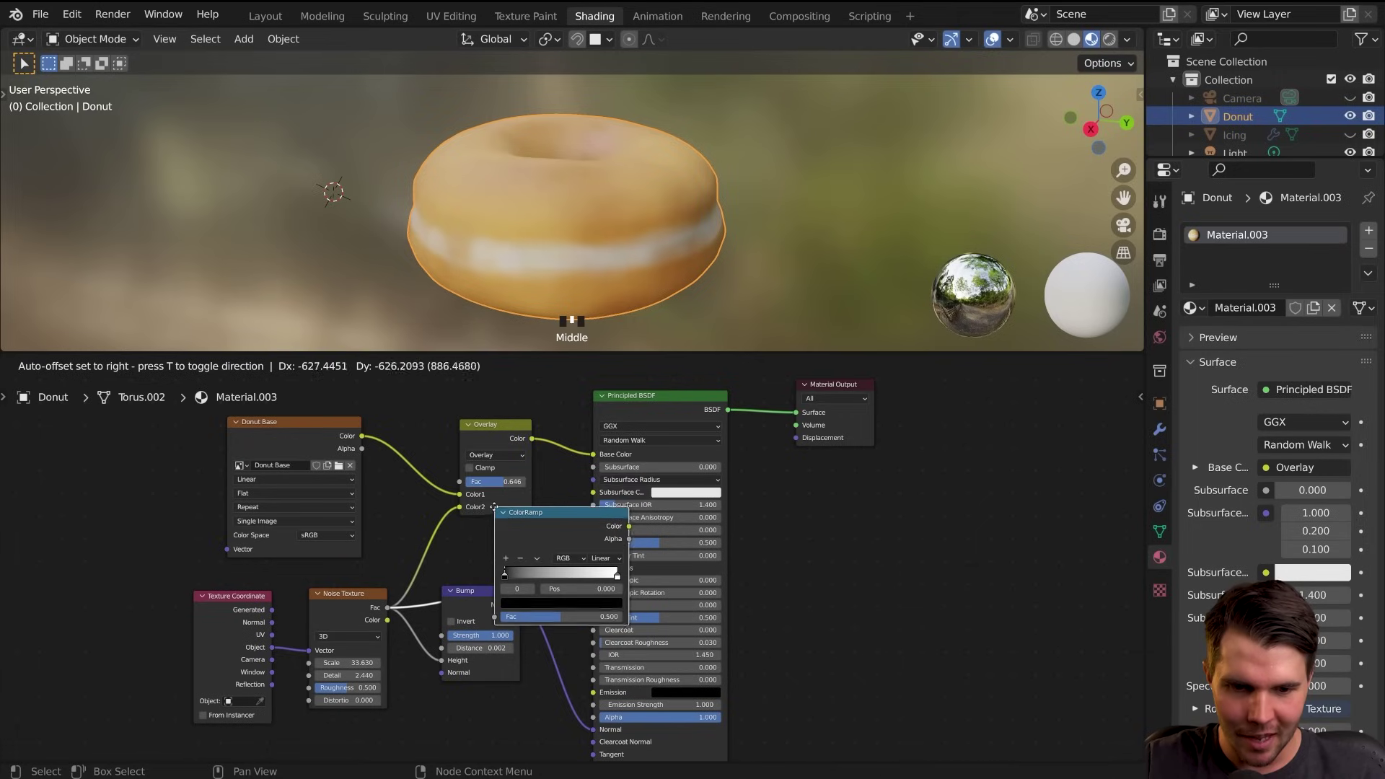
pyautogui.click(585, 575)
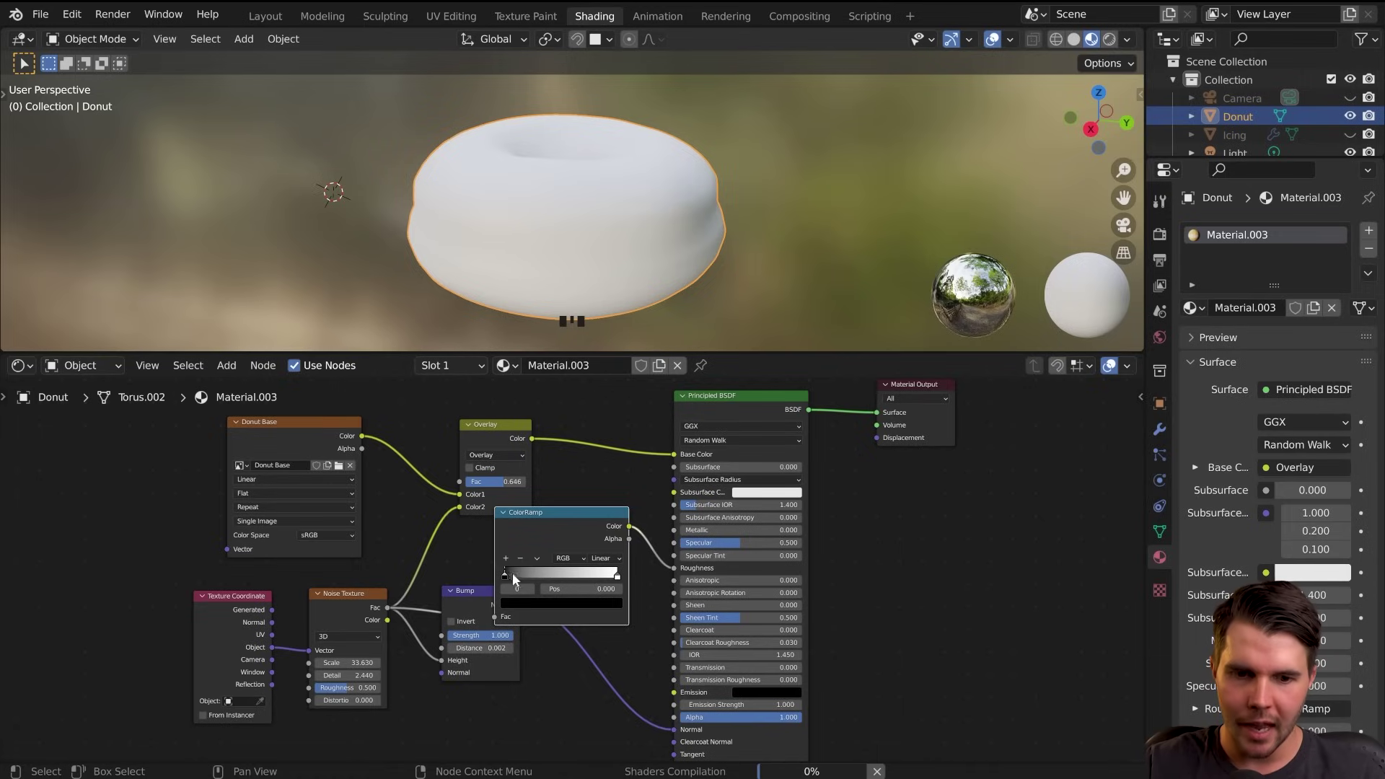
# Sharpen the ColorRamp by moving the black stop towards the middle and the white stop to 0.550, and inspect the donut's shine
pyautogui.moveTo(513, 572); pyautogui.dragTo(561, 577)
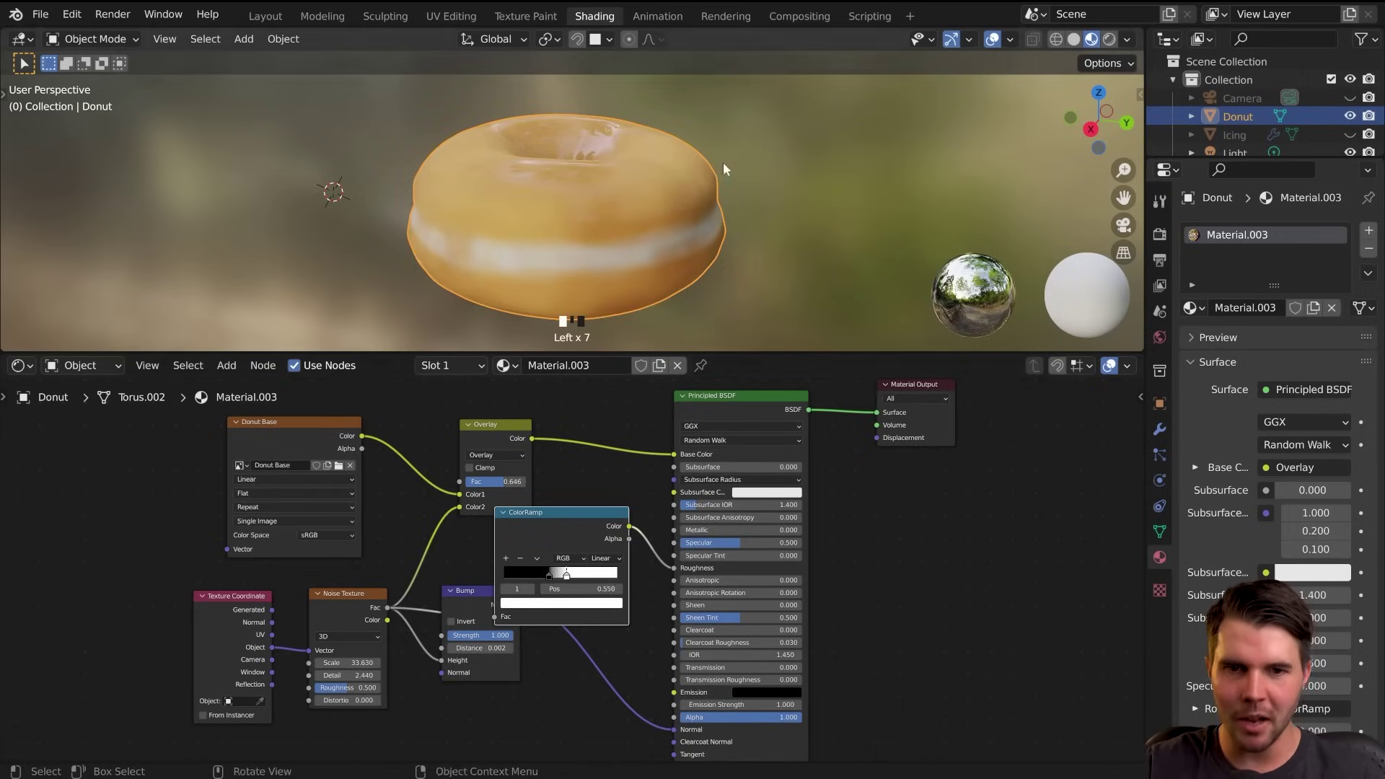
pyautogui.moveTo(723, 161)
pyautogui.mouseDown(button='middle')
pyautogui.moveTo(465, 178)
pyautogui.moveTo(621, 219)
pyautogui.moveTo(492, 154)
pyautogui.moveTo(741, 153)
pyautogui.mouseUp(button='middle')
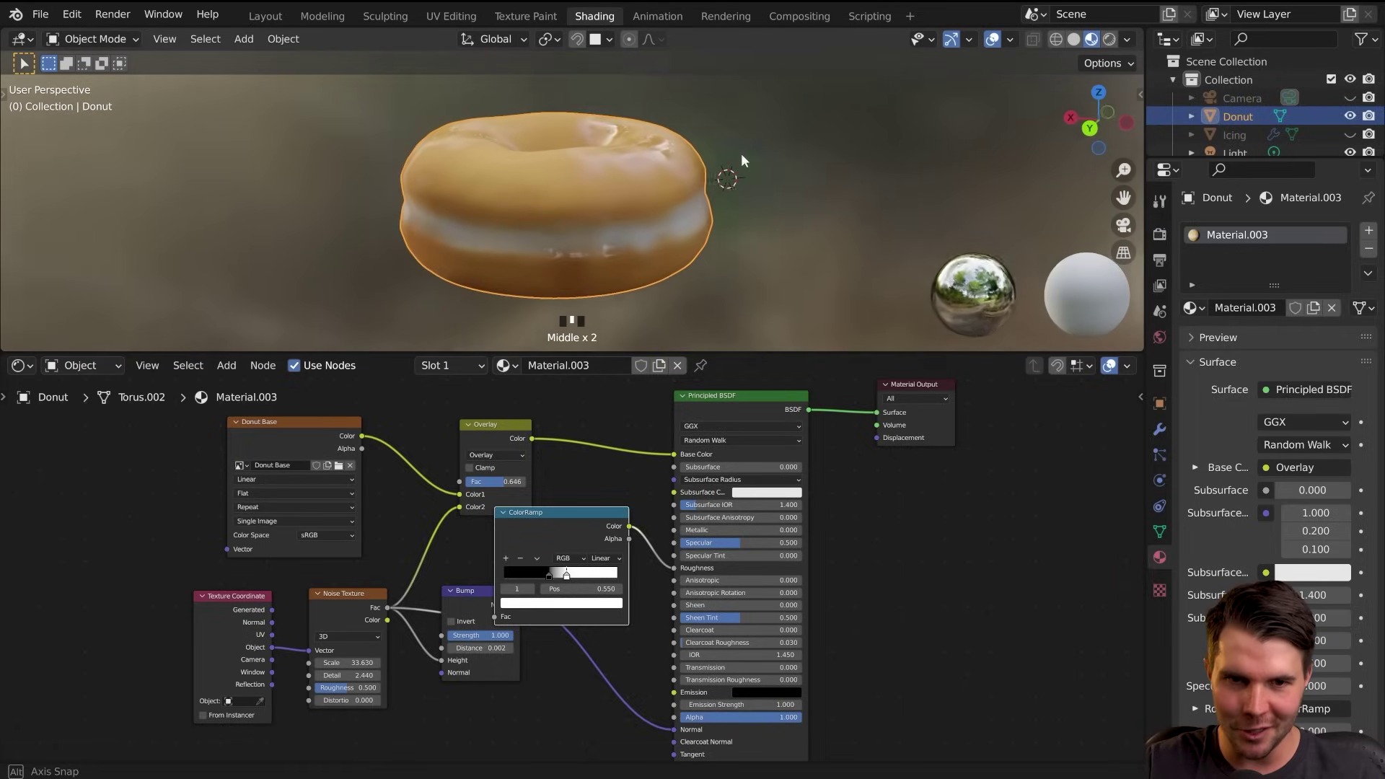
pyautogui.moveTo(566, 531); pyautogui.dragTo(540, 545)
pyautogui.moveTo(714, 577); pyautogui.dragTo(730, 643, button='middle')
pyautogui.moveTo(691, 207); pyautogui.dragTo(686, 425, button='middle')
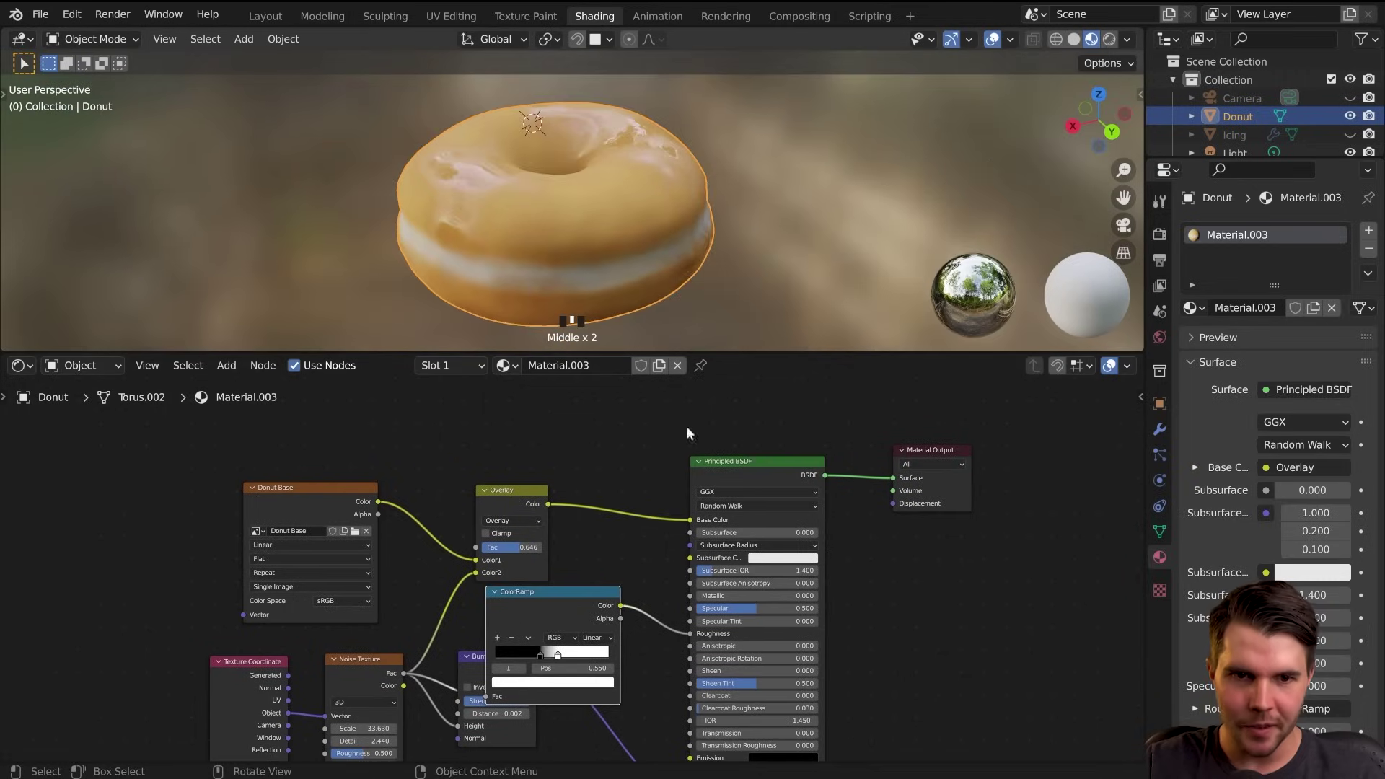
# Delete the ColorRamp node feeding the roughness, check the donut's surface again and deselect the donut
pyautogui.press('x')
pyautogui.moveTo(631, 526); pyautogui.dragTo(619, 469, button='middle')
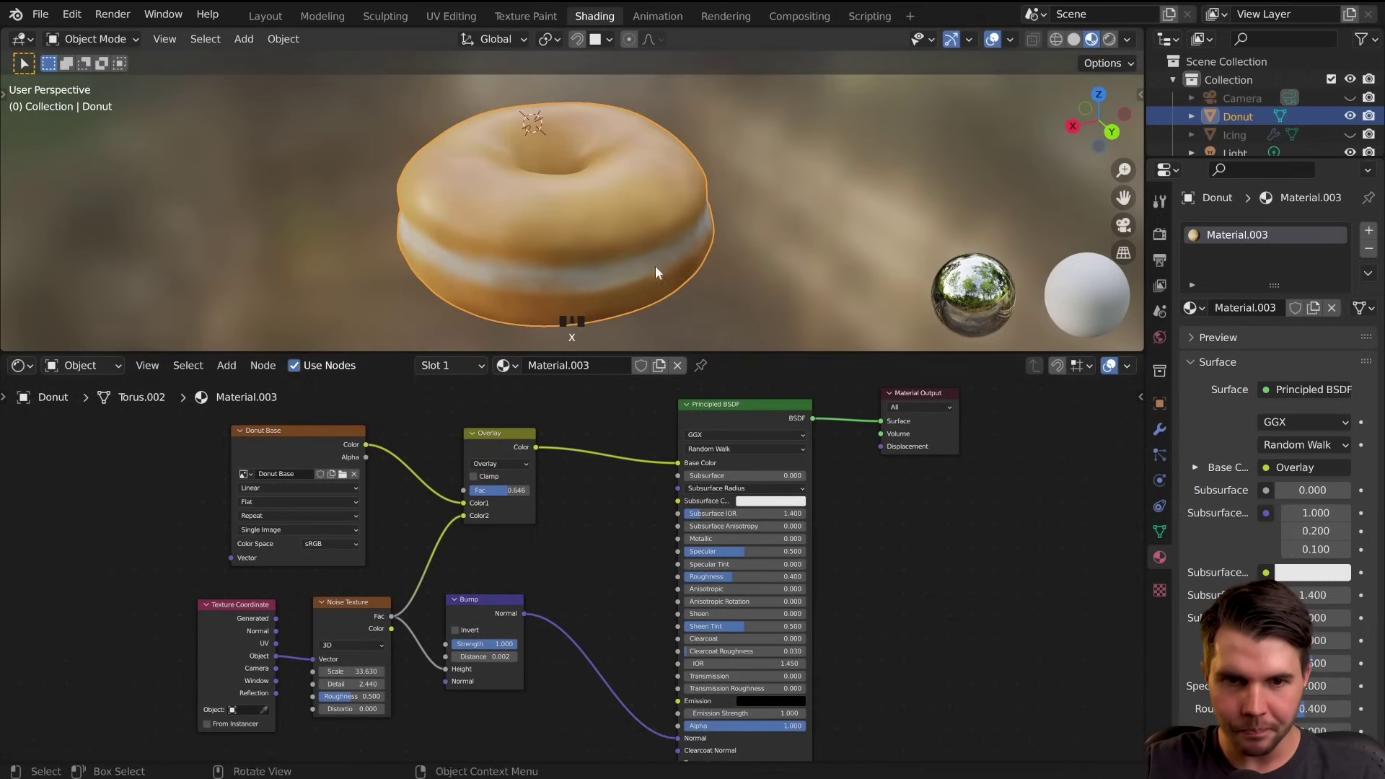
pyautogui.moveTo(655, 265); pyautogui.dragTo(599, 270, button='middle')
pyautogui.scroll(-2, 598, 269)
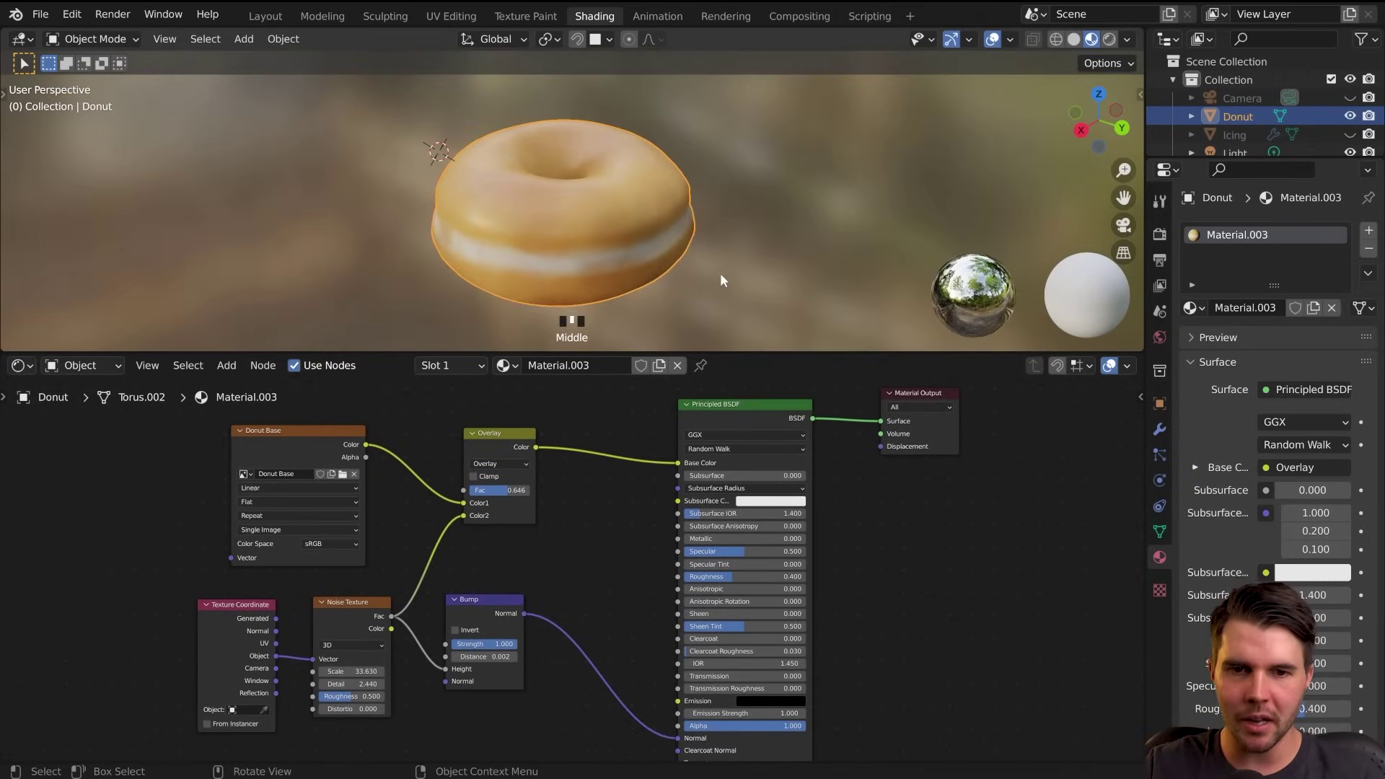
pyautogui.hotkey('alt', 'a')
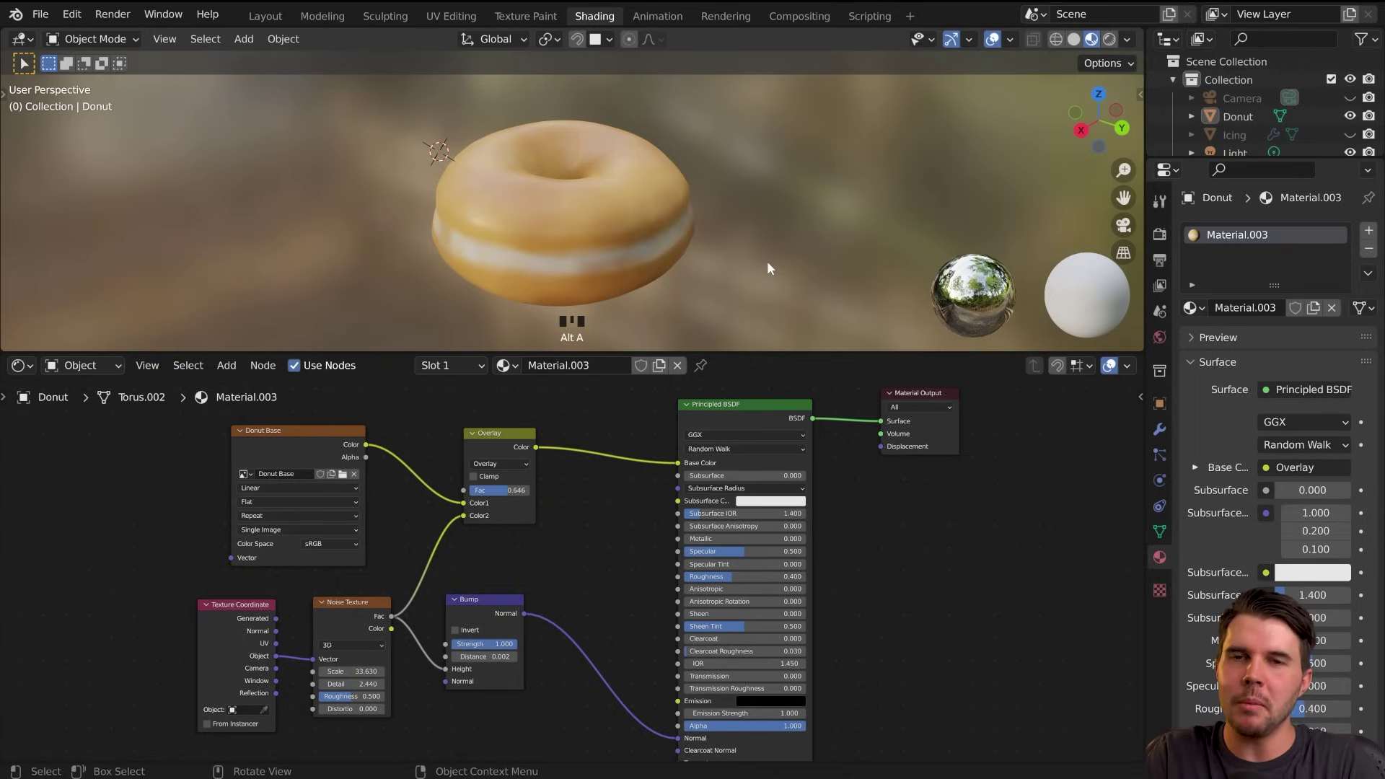